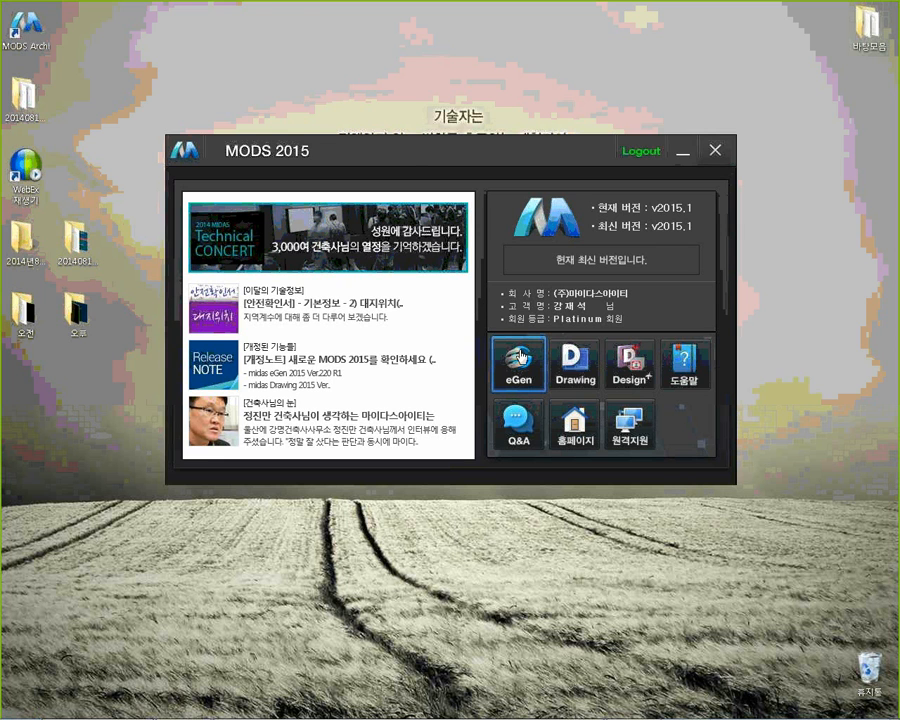
pyautogui.click(520, 357)
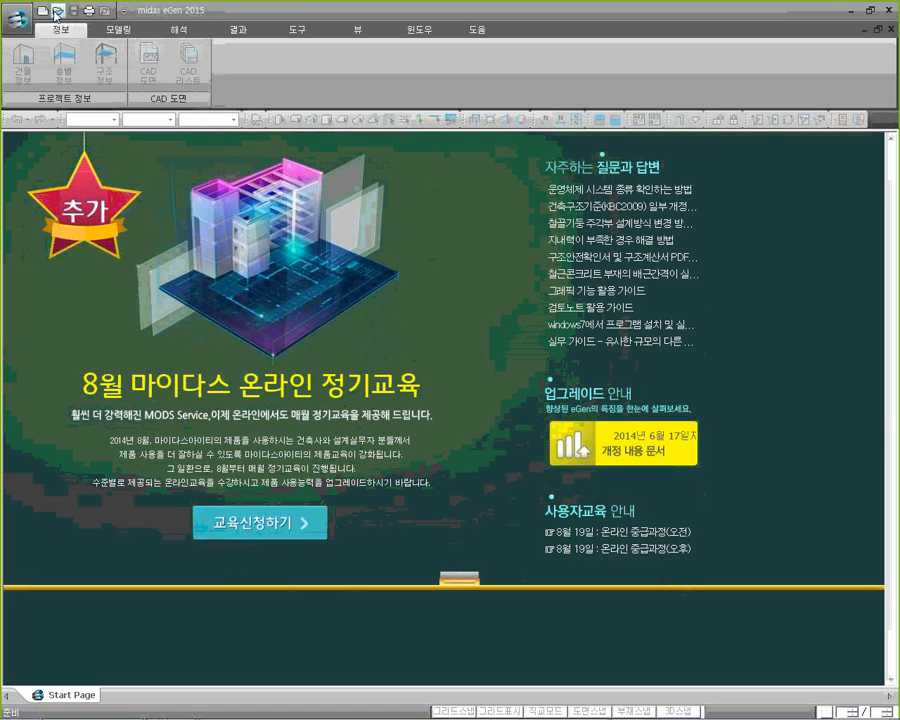
pyautogui.click(57, 12)
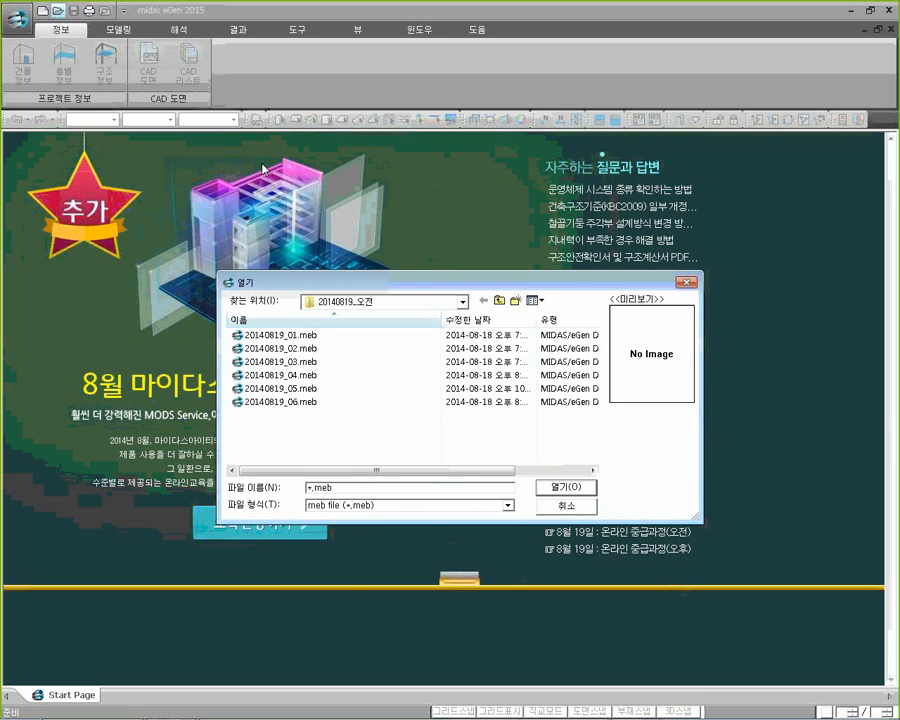
pyautogui.click(498, 300)
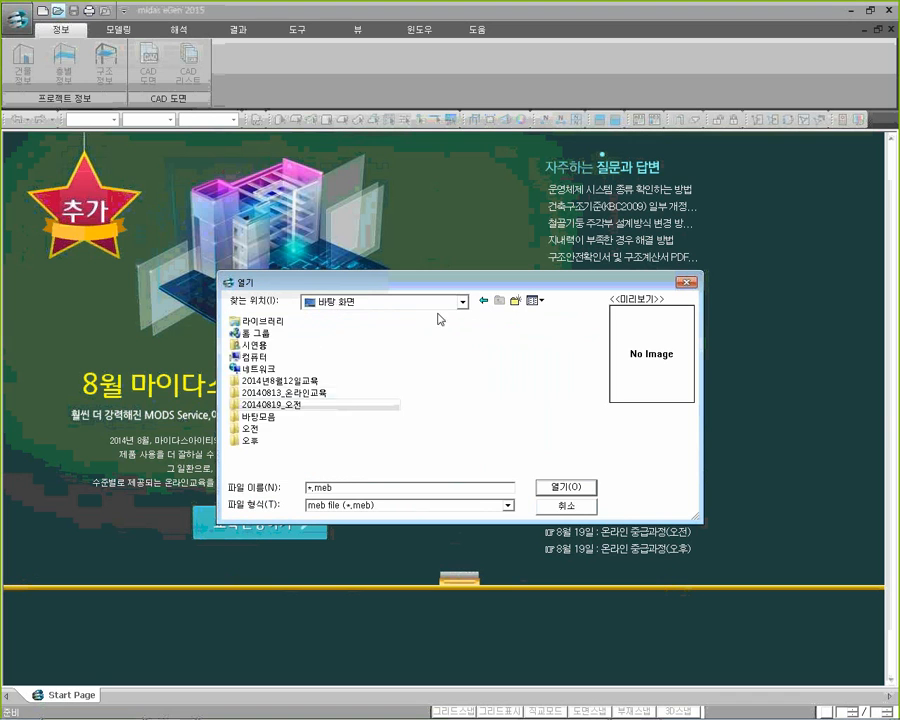
pyautogui.doubleClick(255, 440)
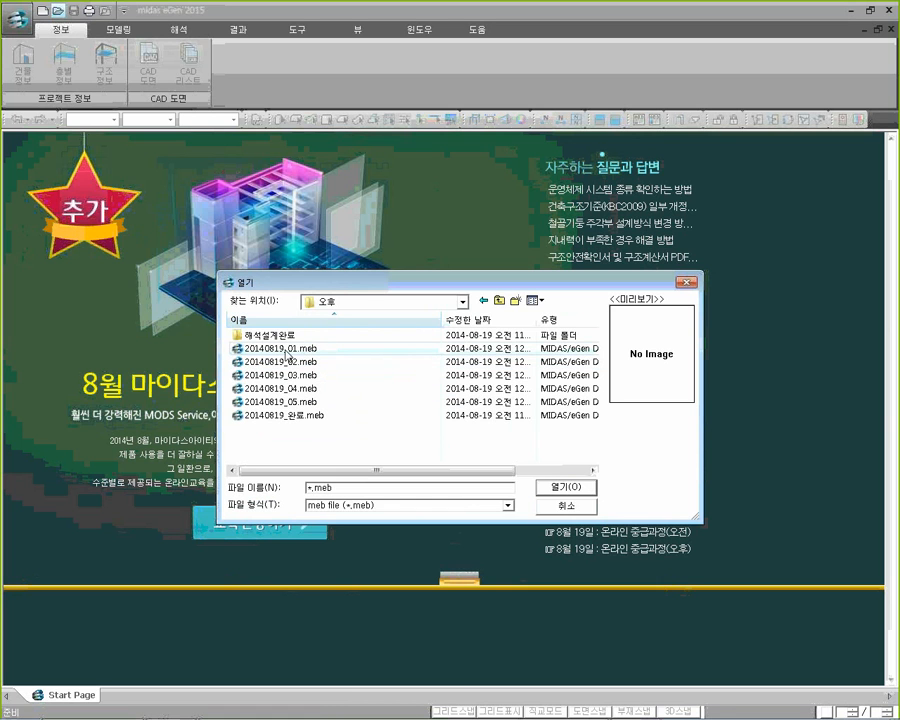
pyautogui.click(685, 285)
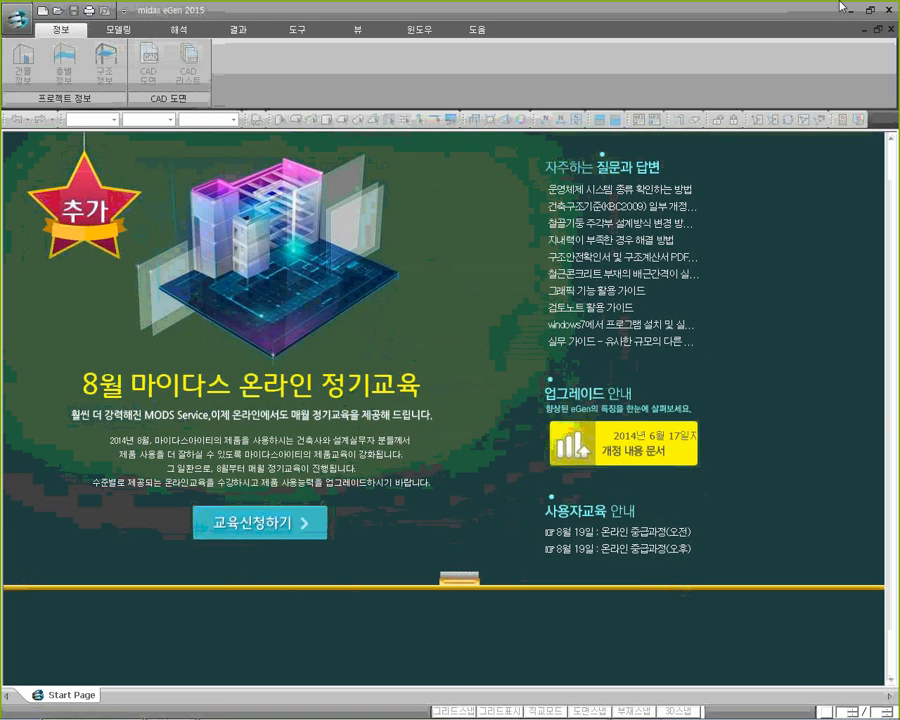
pyautogui.click(888, 10)
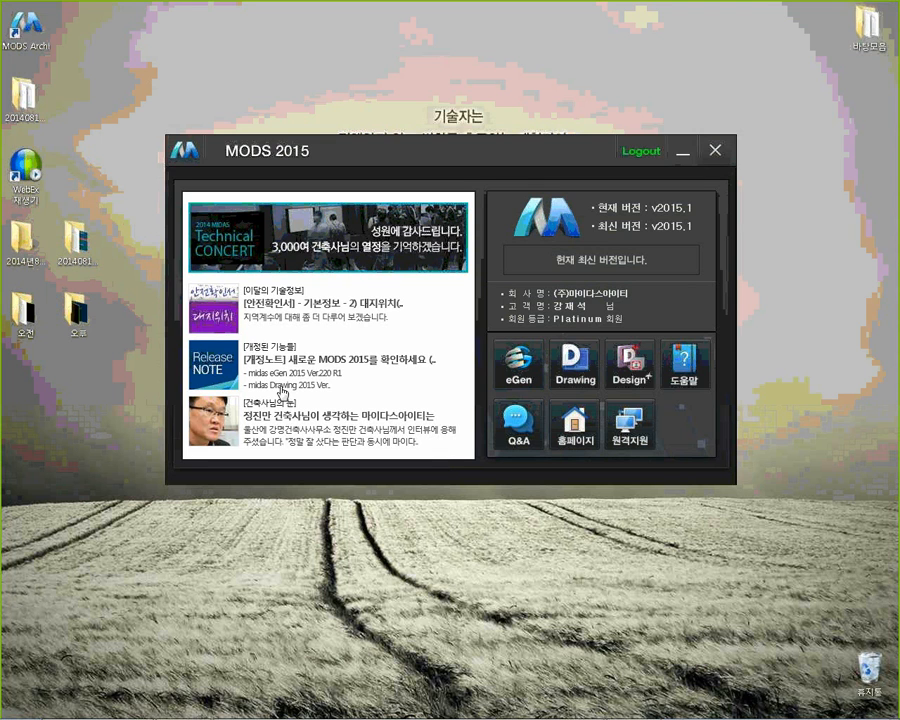
# Switch to the midas eGen window with the 20140819_01 project and look through its analysis (해석), results (결과), tools (도구) and view (뷰) commands
pyautogui.click(224, 710)
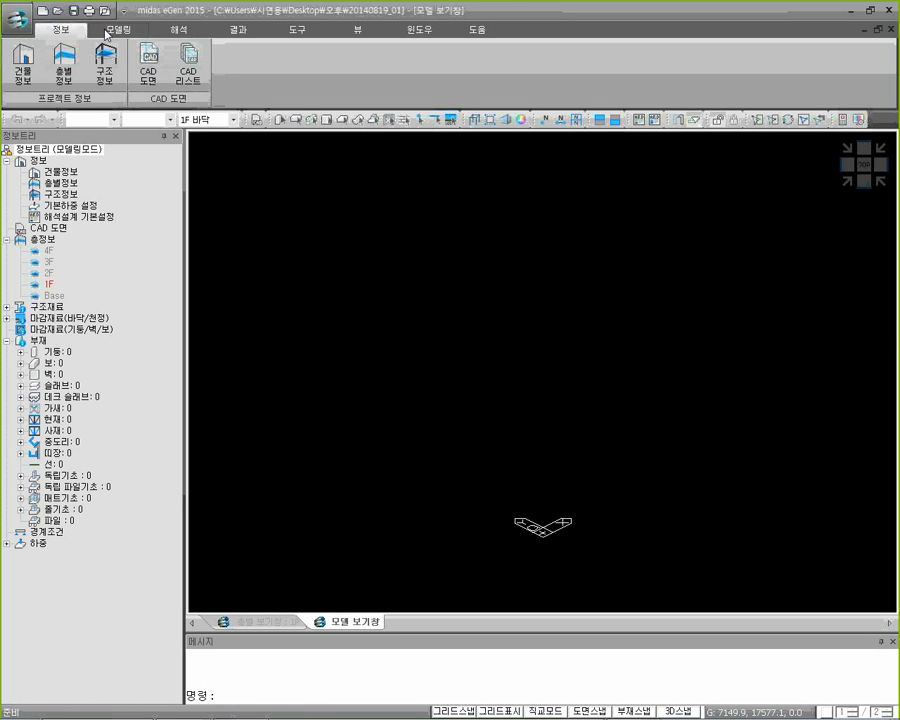
pyautogui.click(176, 30)
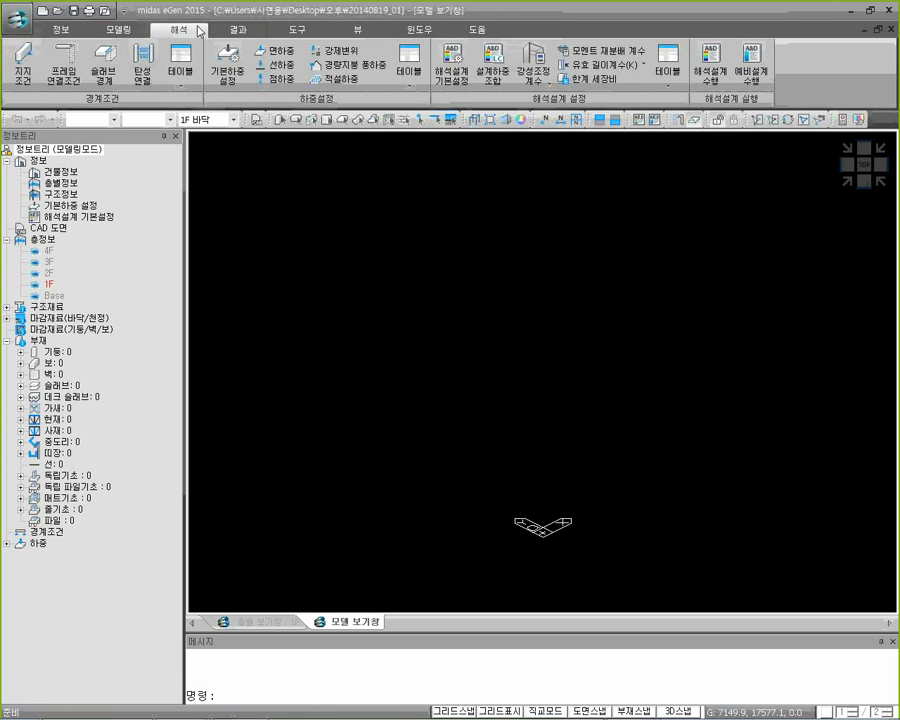
pyautogui.click(238, 30)
pyautogui.click(297, 32)
pyautogui.click(341, 34)
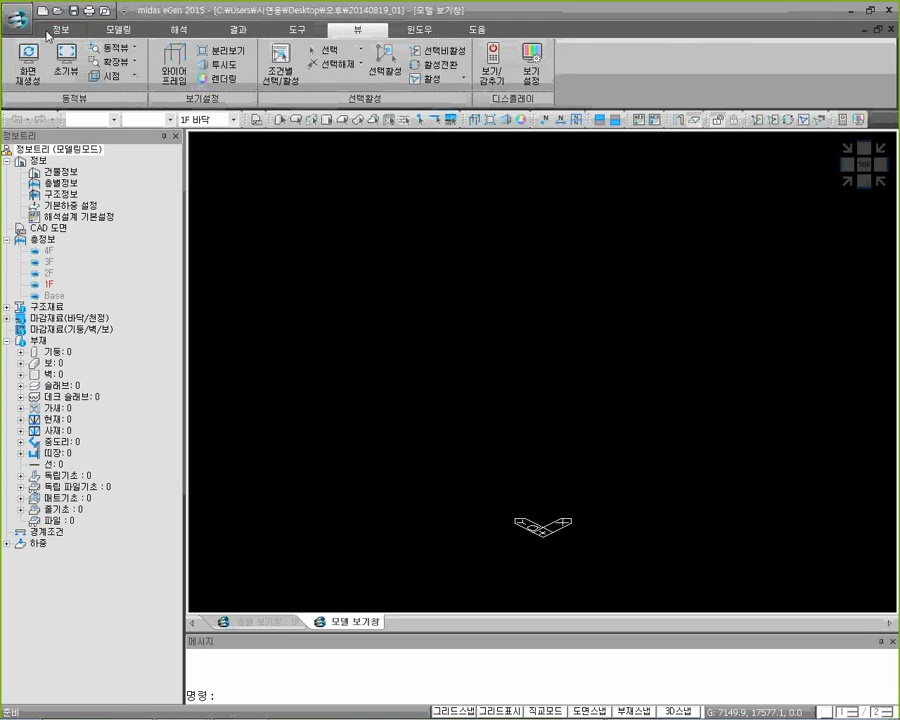
pyautogui.click(48, 32)
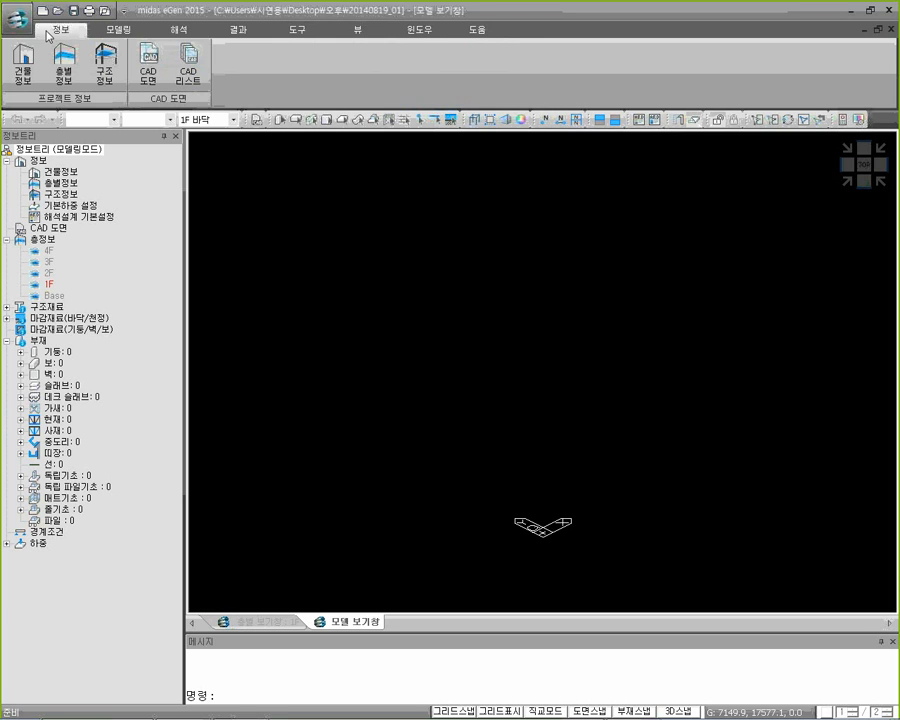
# Open the project's building information (건물 정보) and review the project name, building use options, total floor area and above-ground floor area
pyautogui.click(24, 78)
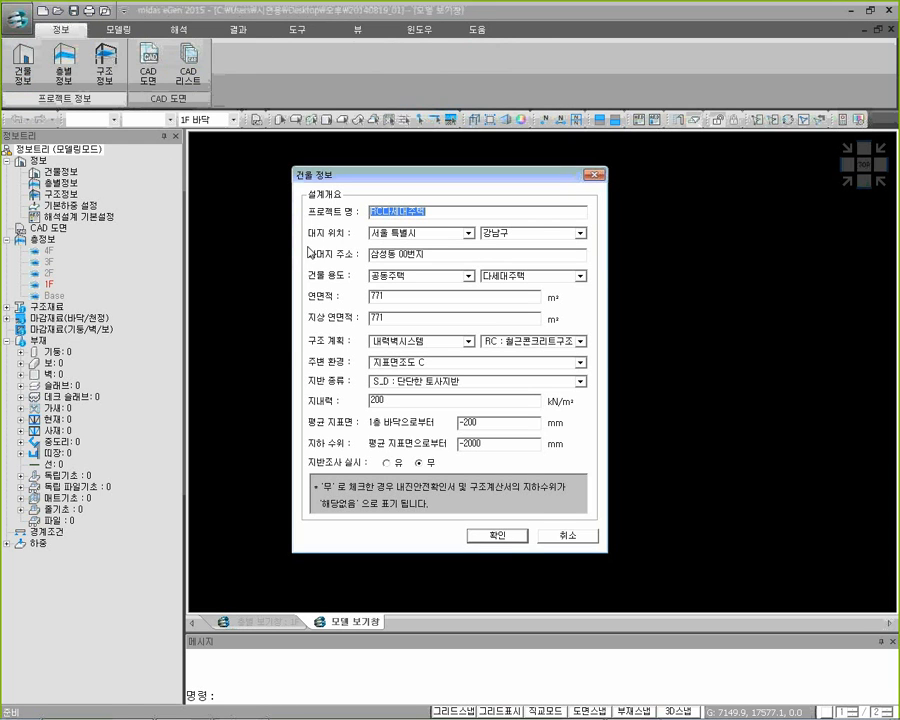
pyautogui.click(427, 215)
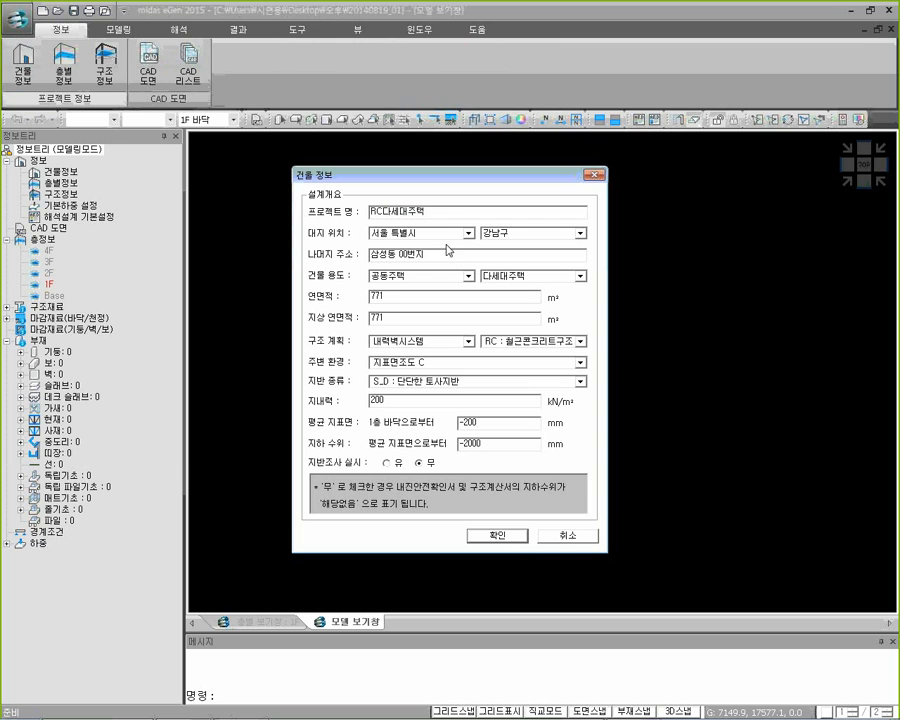
pyautogui.click(469, 276)
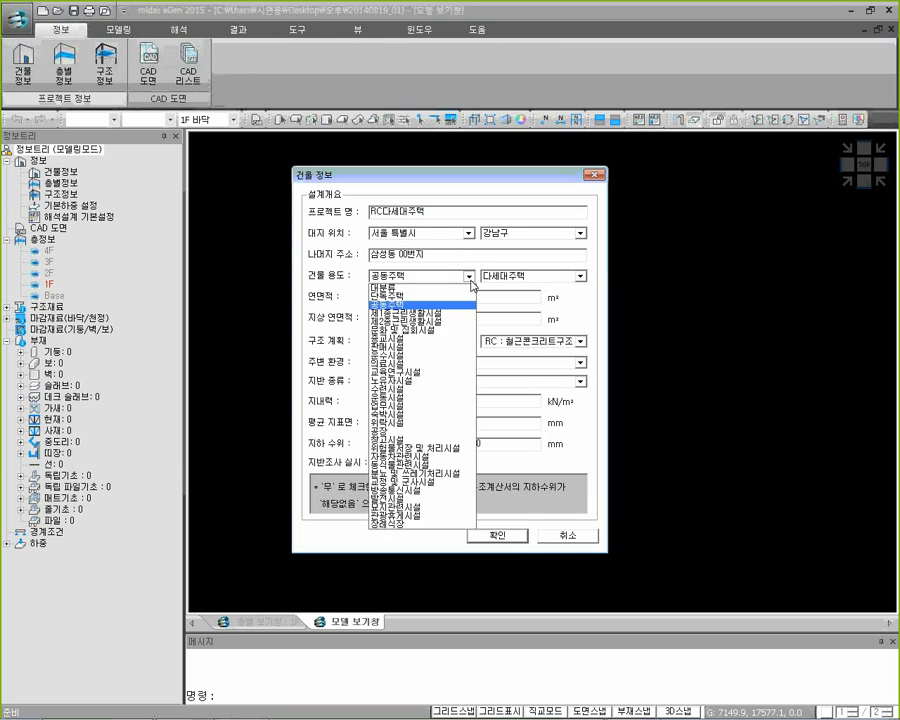
pyautogui.click(470, 280)
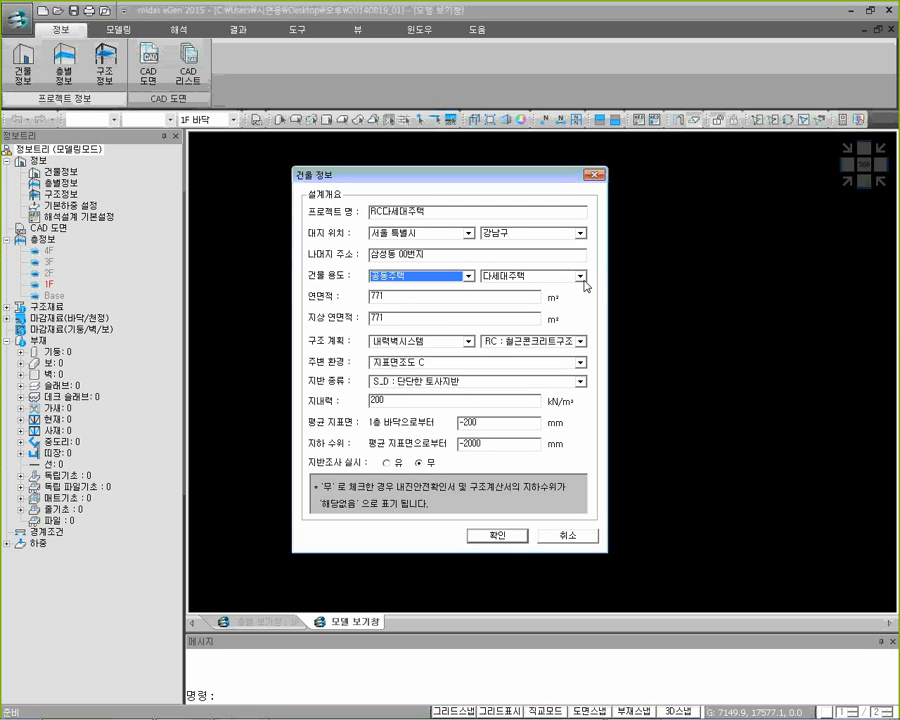
pyautogui.click(512, 296)
pyautogui.click(502, 317)
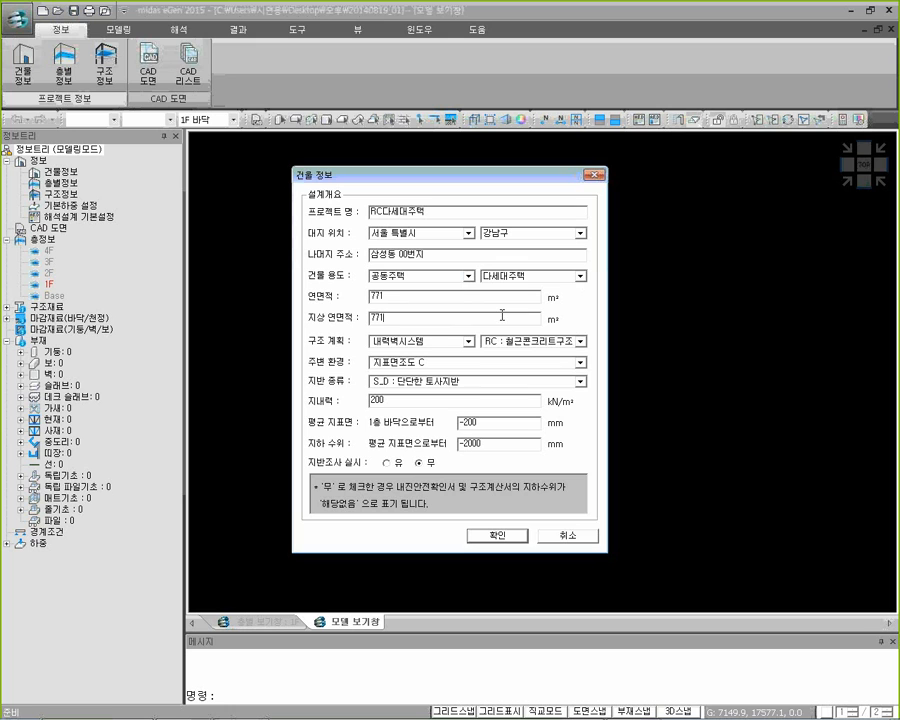
# Examine the structural system options (구조 계획) and the soil bearing capacity entry (지내력) in the building information
pyautogui.click(455, 342)
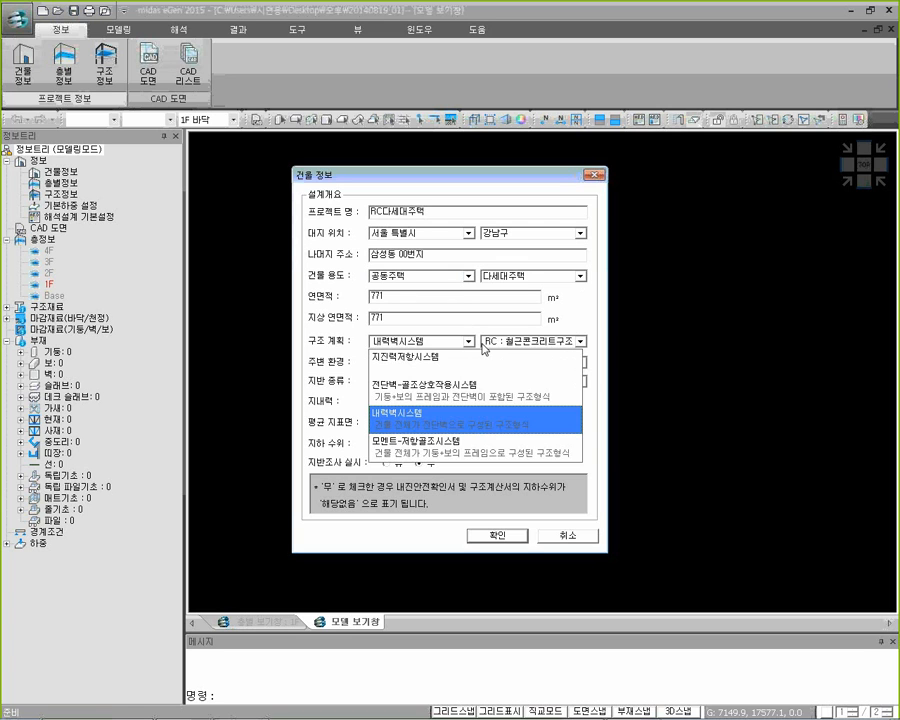
pyautogui.click(486, 343)
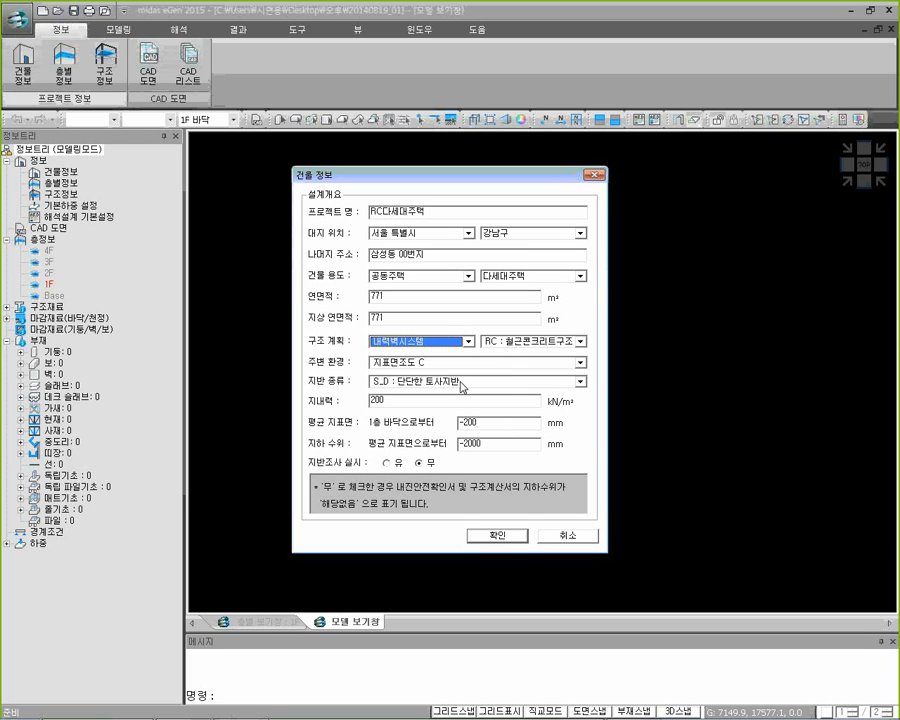
pyautogui.click(414, 400)
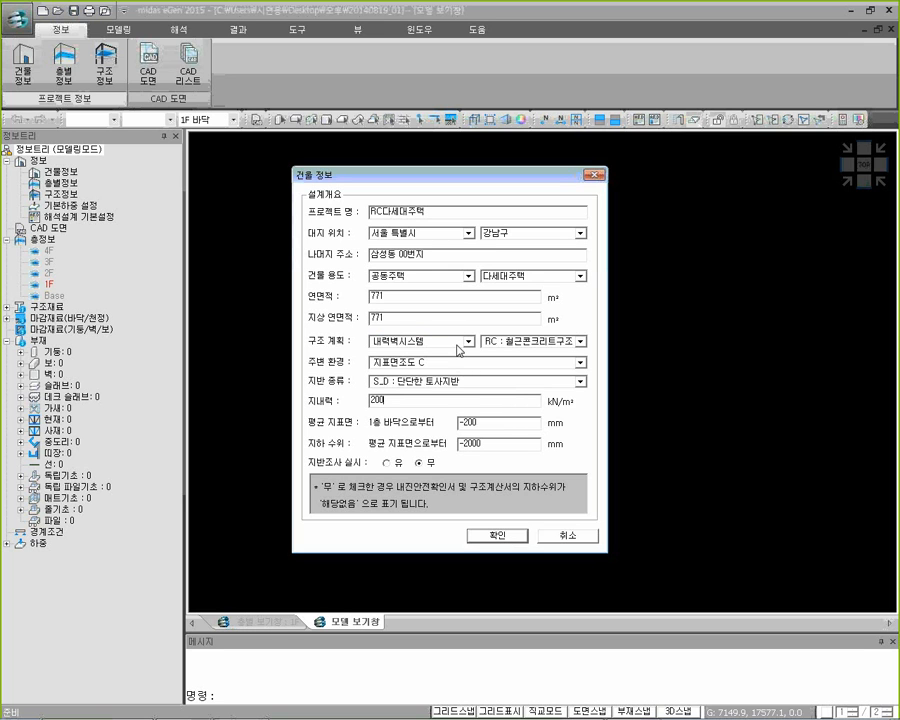
pyautogui.click(461, 342)
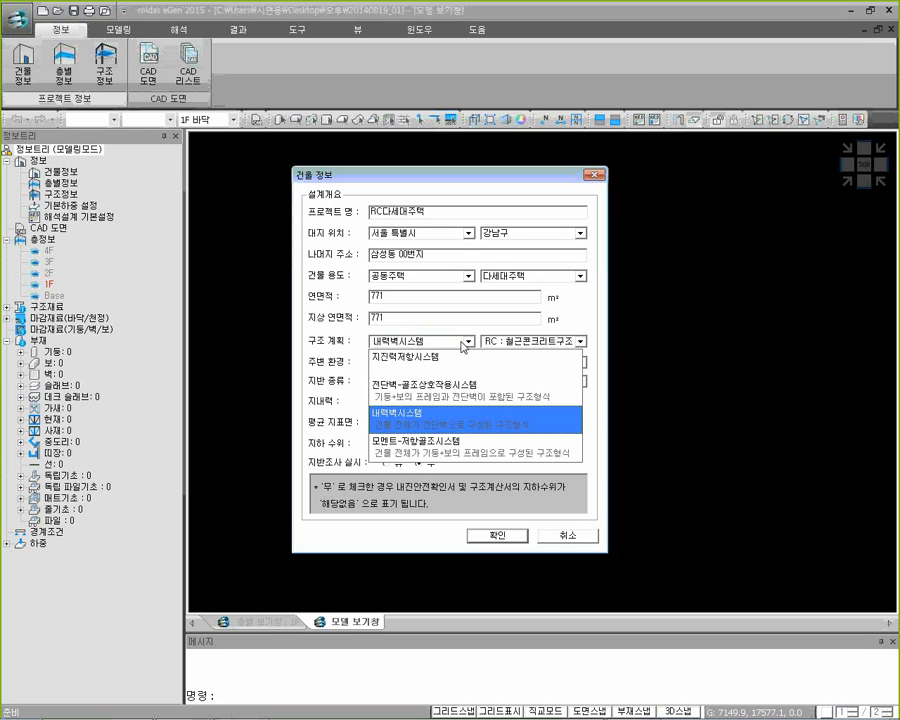
pyautogui.click(868, 249)
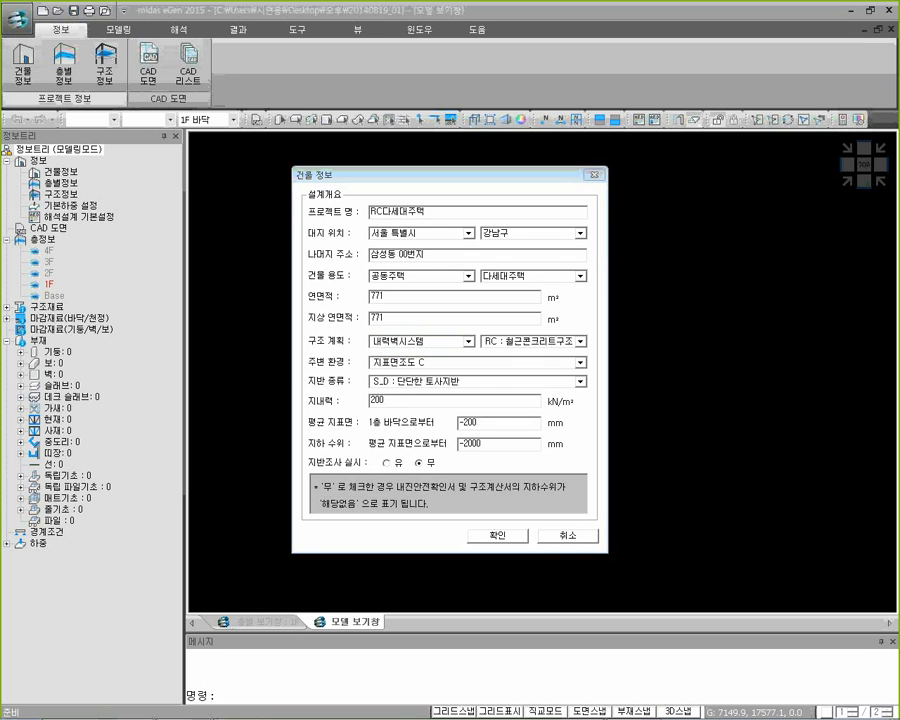
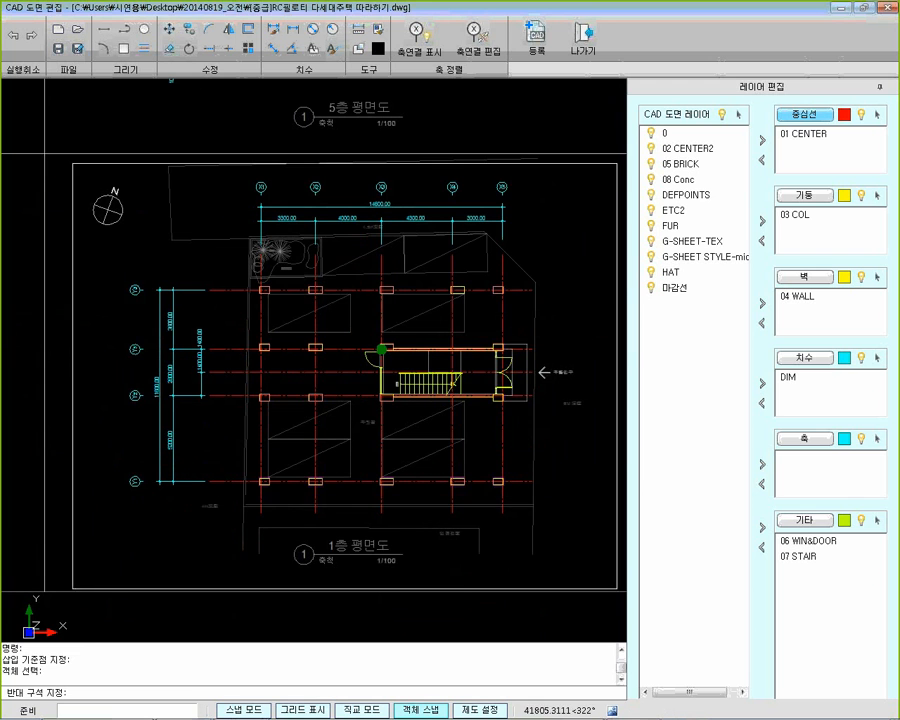
# Finish the object selection for the 1f drawing, assign it to floor 1F and register it
pyautogui.press('Return')
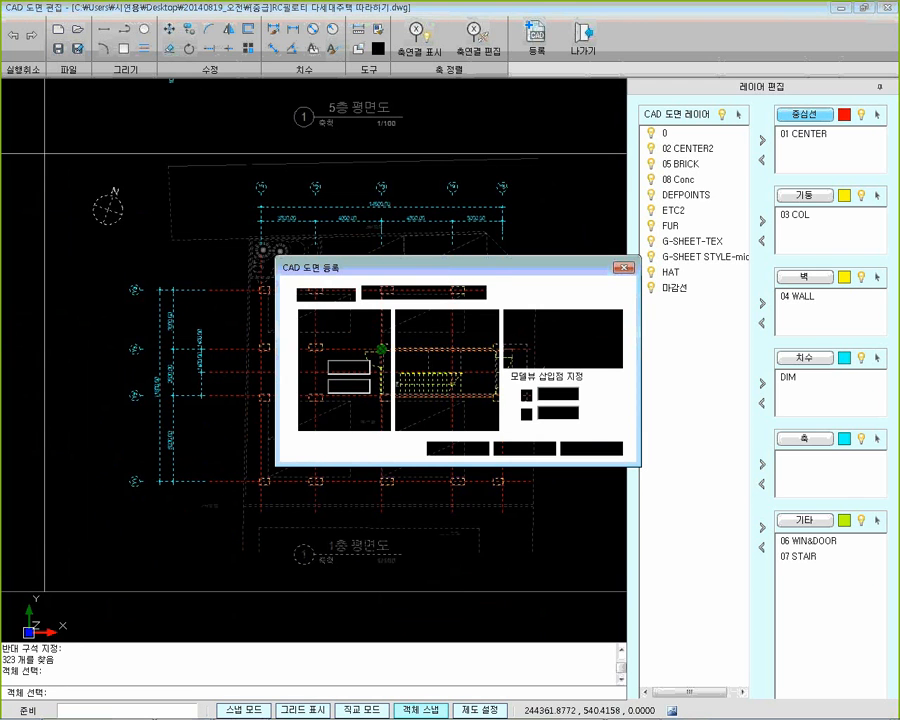
pyautogui.click(601, 334)
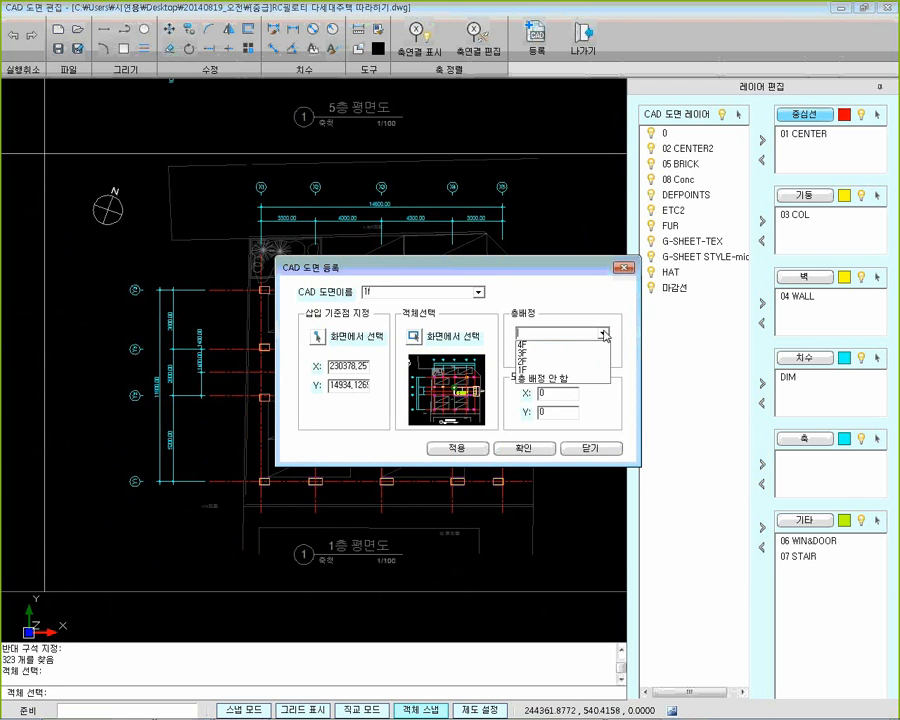
pyautogui.click(562, 372)
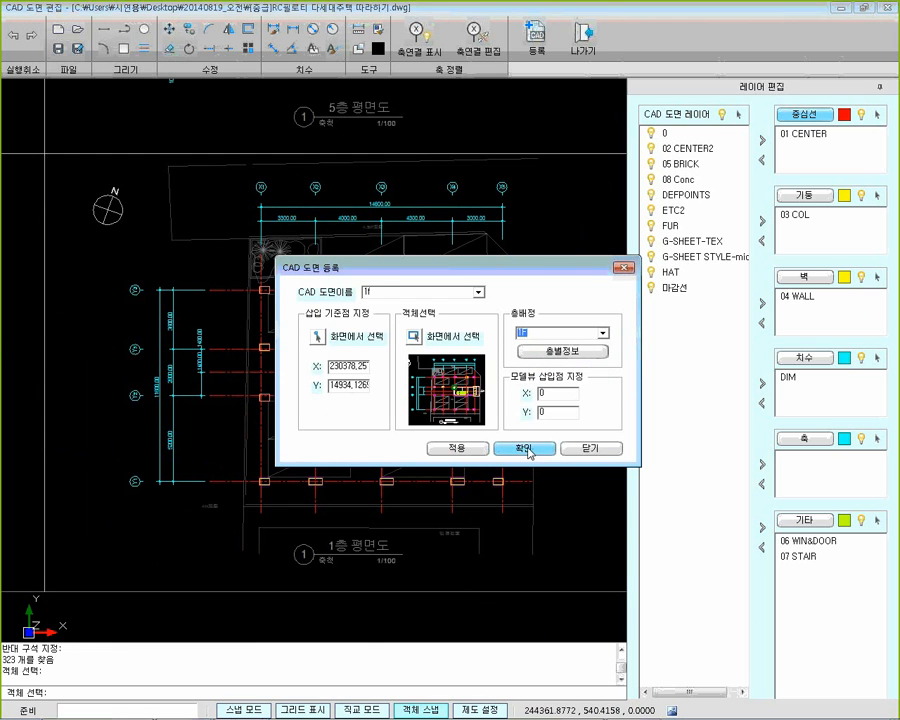
pyautogui.click(462, 450)
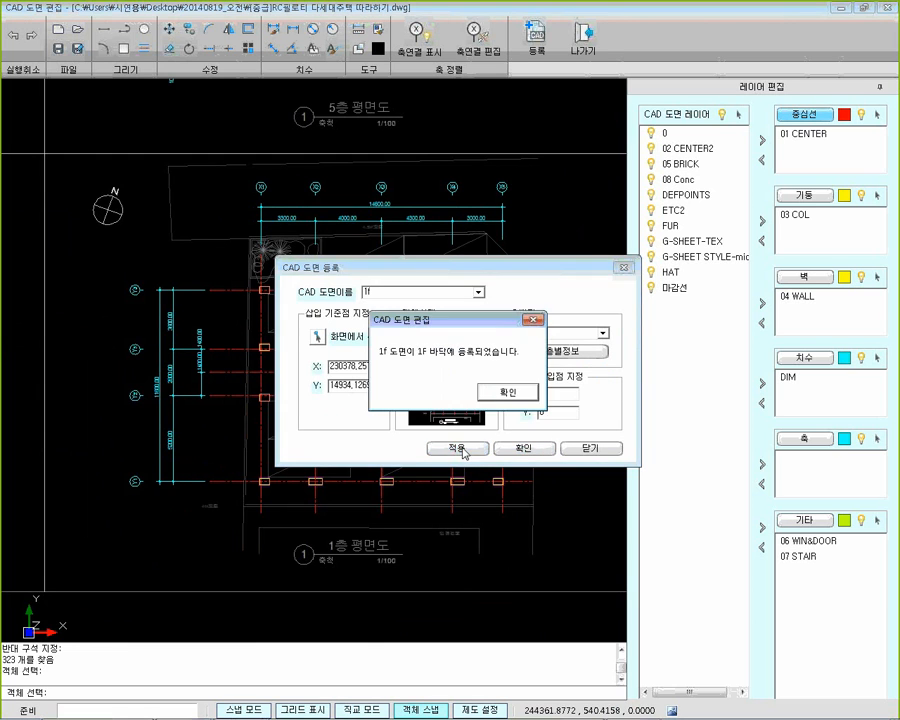
pyautogui.click(494, 397)
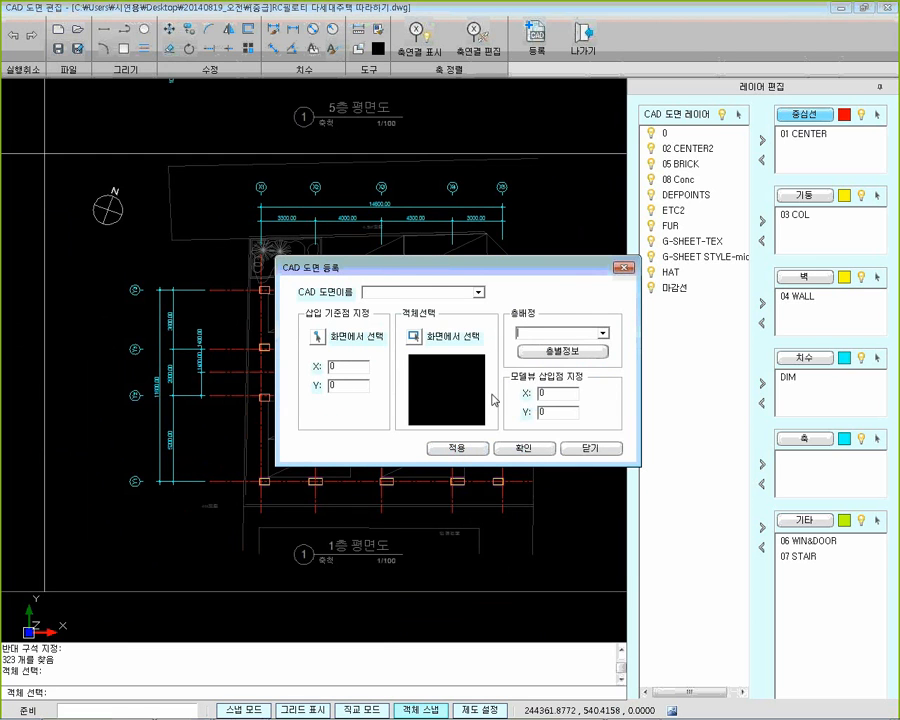
# Name the next drawing 2f and set its insertion base point at the centreline intersection beside the stair hall on the 2~4층 평면도
pyautogui.click(412, 292)
pyautogui.write('2f')
pyautogui.click(350, 336)
pyautogui.scroll(-5, 319, 344)
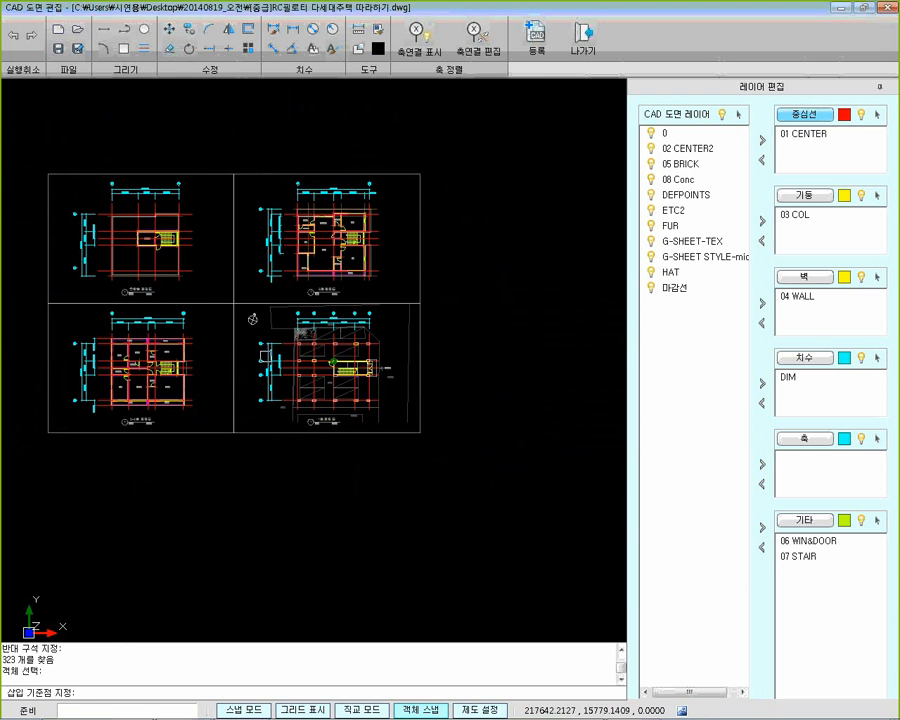
pyautogui.scroll(3, 164, 369)
pyautogui.moveTo(164, 369)
pyautogui.mouseDown(button='middle')
pyautogui.moveTo(194, 288)
pyautogui.moveTo(234, 367)
pyautogui.mouseUp(button='middle')
pyautogui.scroll(6, 234, 367)
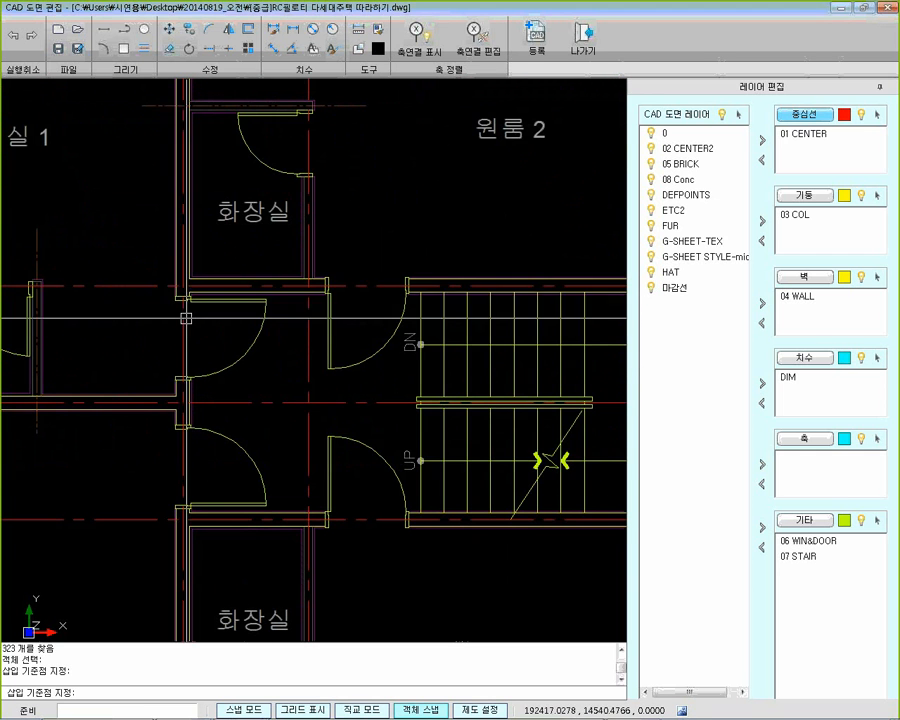
pyautogui.click(182, 286)
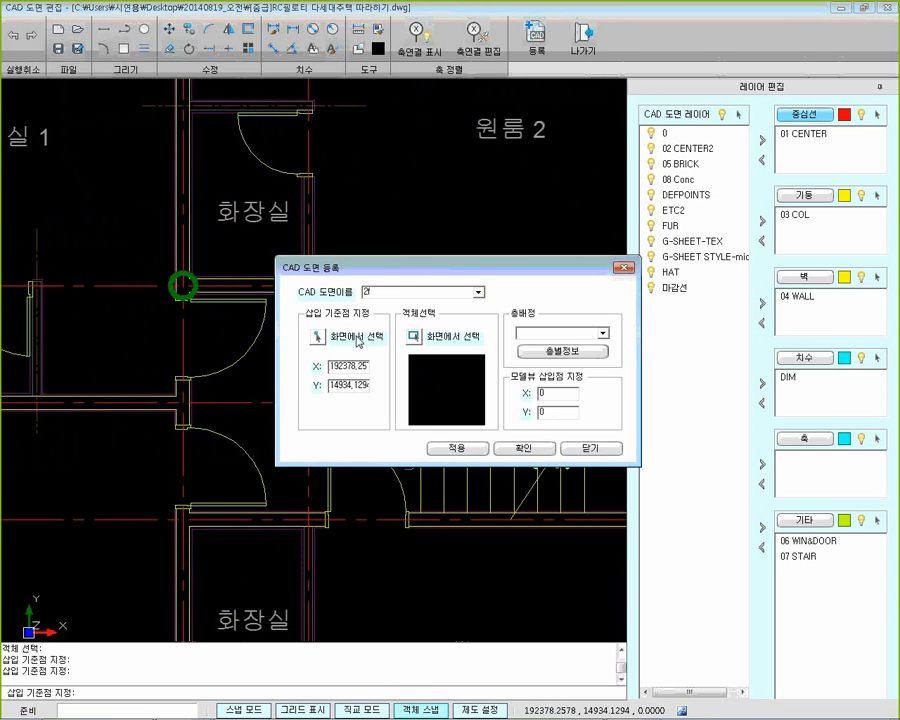
# Select all objects of the 2~4층 평면도 as the content of the 2f drawing
pyautogui.click(414, 337)
pyautogui.scroll(-6, 349, 351)
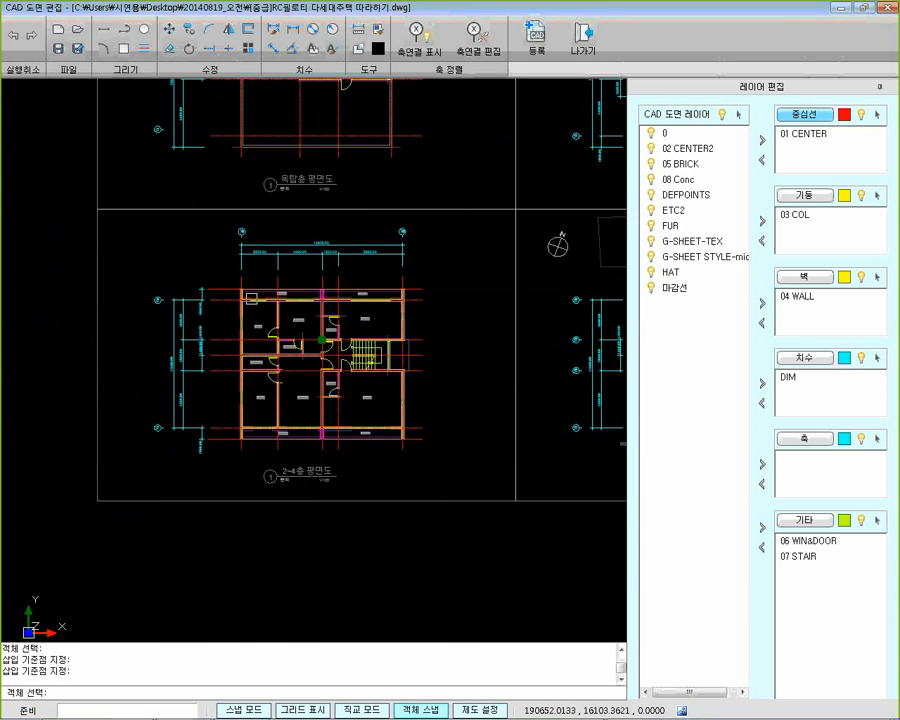
pyautogui.click(112, 216)
pyautogui.click(455, 459)
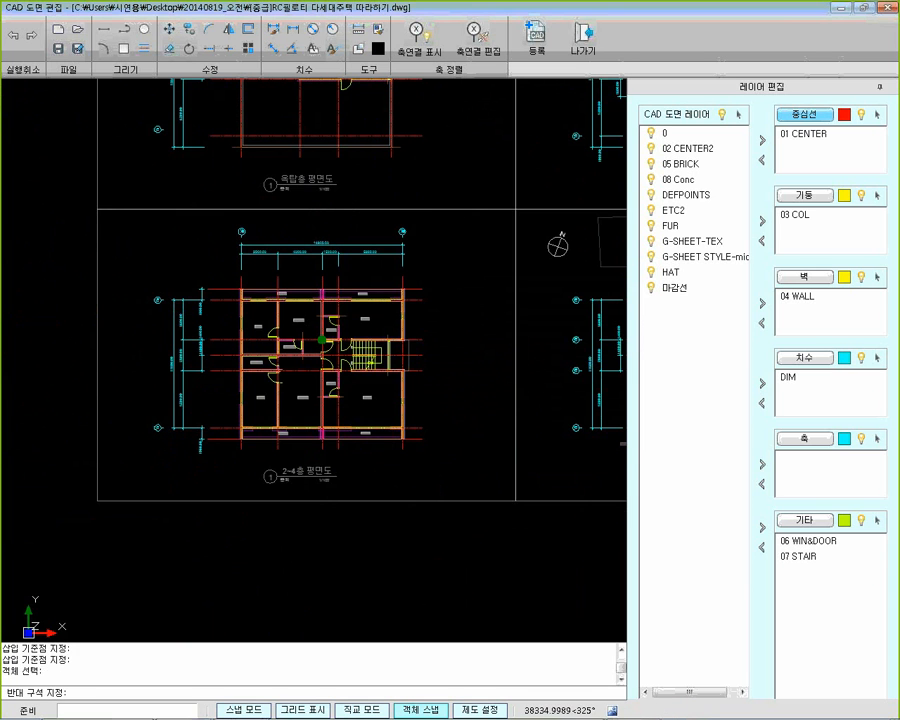
pyautogui.rightClick(455, 459)
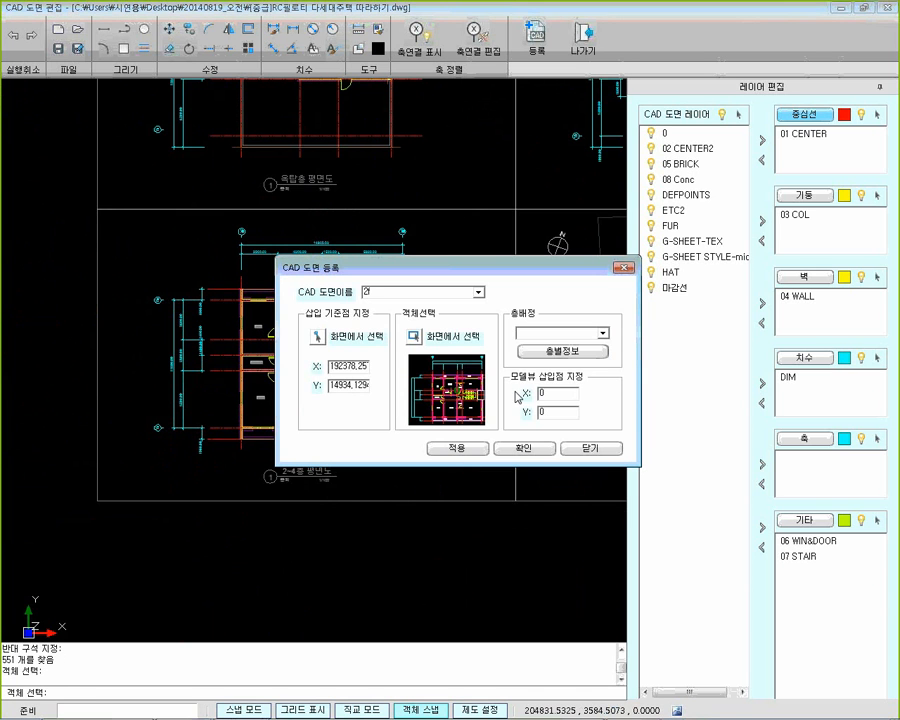
# Assign the 2f drawing to floor 2F and register it
pyautogui.click(602, 333)
pyautogui.click(525, 361)
pyautogui.click(521, 450)
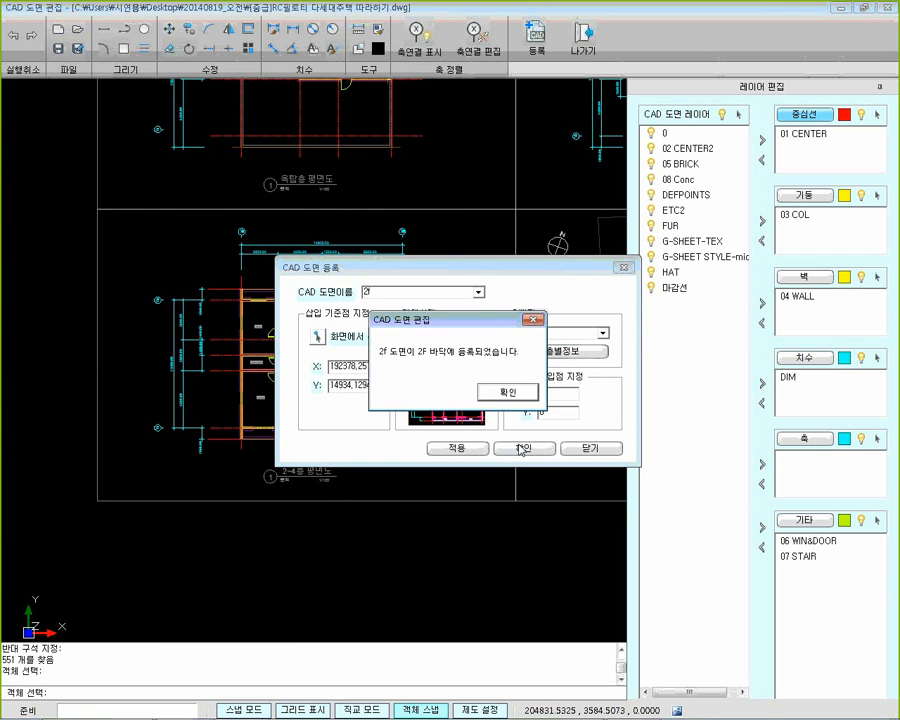
pyautogui.click(505, 391)
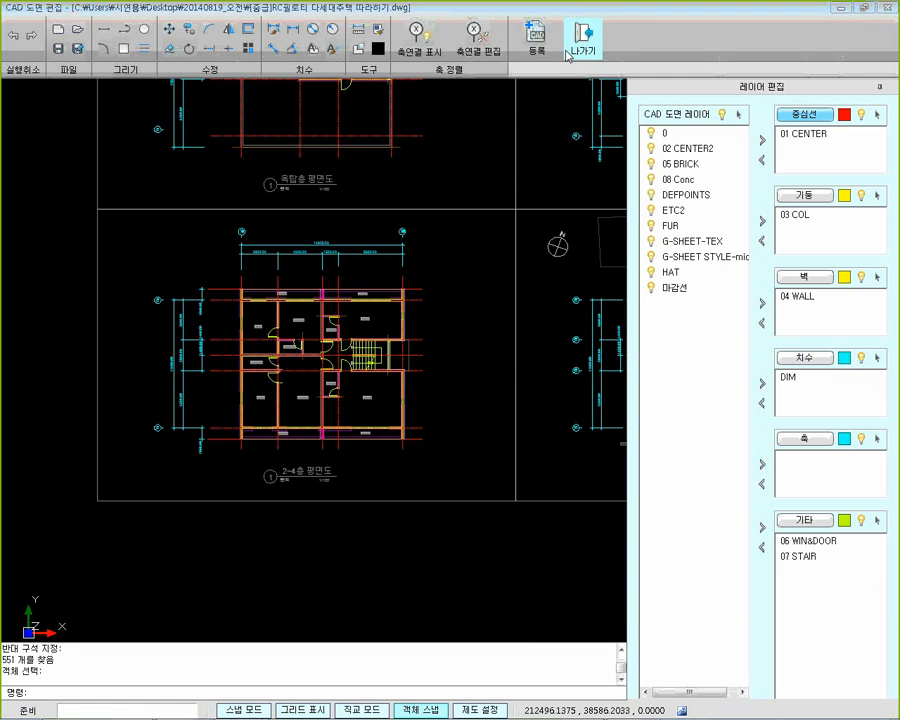
# Leave the CAD drawing editor and check the registered floor drawings in top and front view
pyautogui.click(568, 55)
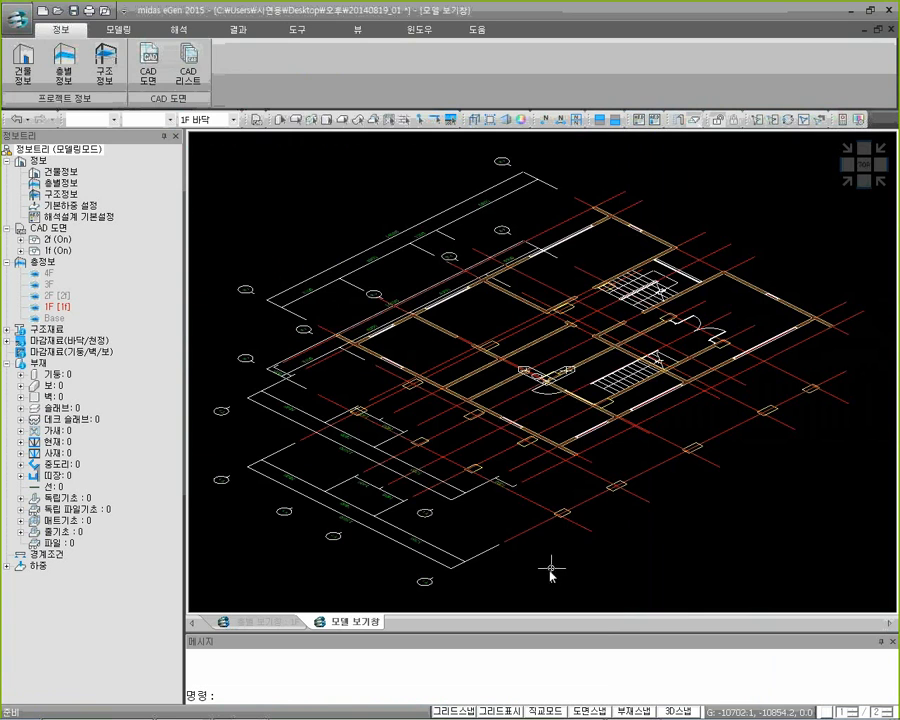
pyautogui.click(865, 165)
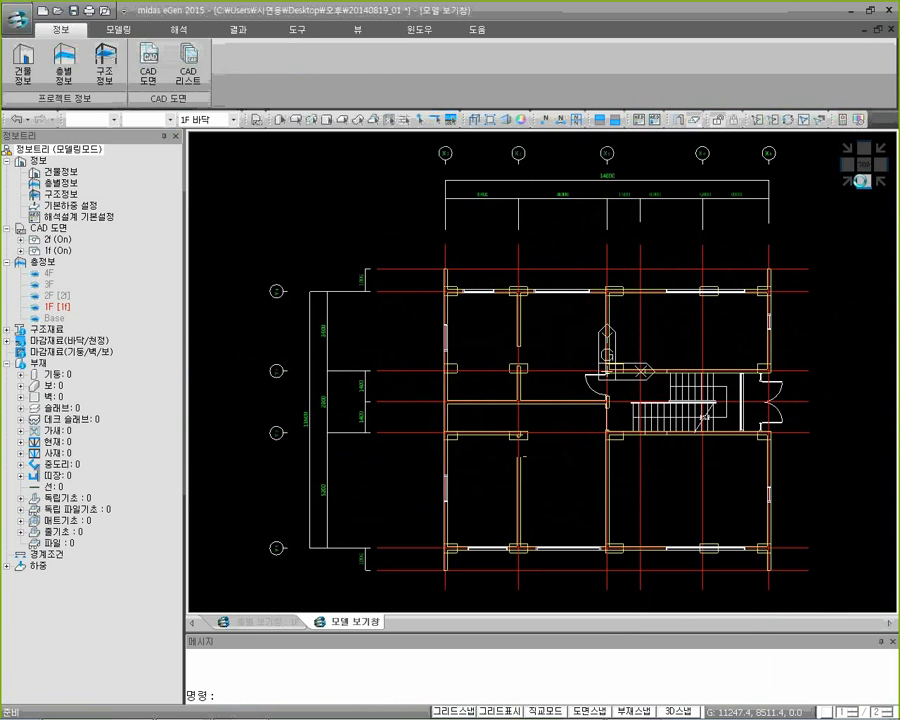
pyautogui.click(861, 181)
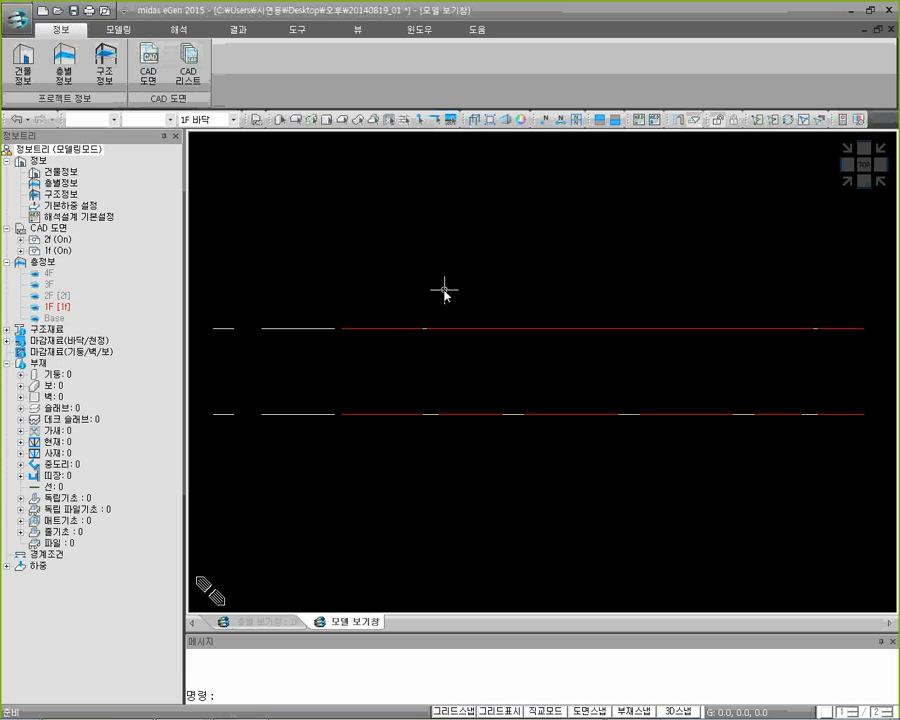
# In the storey information (층별 정보), assign a copy of the 2f drawing to floor 3F and name it 3f
pyautogui.click(72, 83)
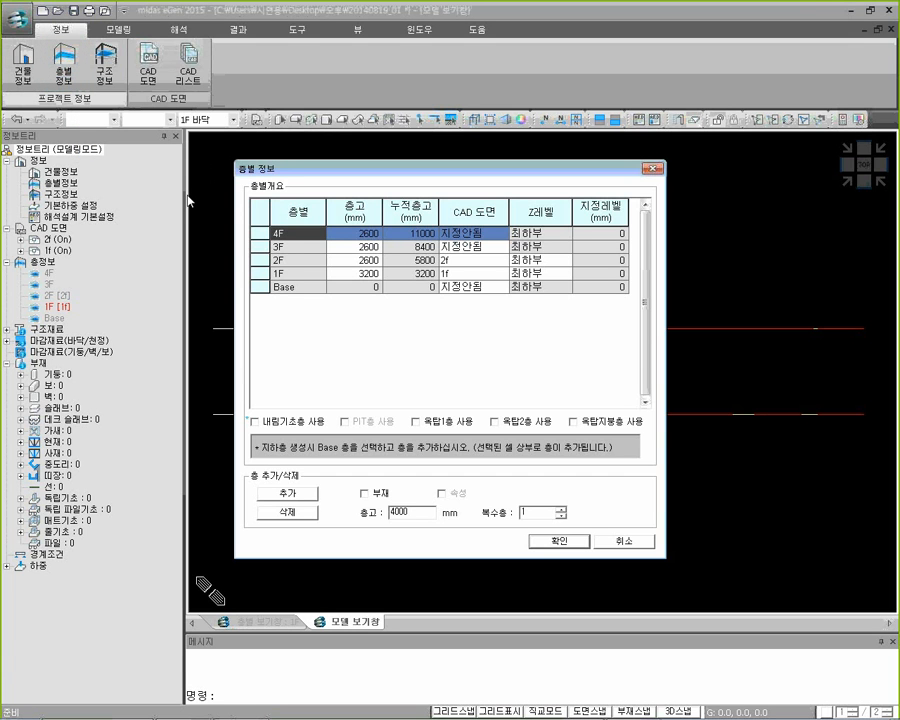
pyautogui.click(500, 250)
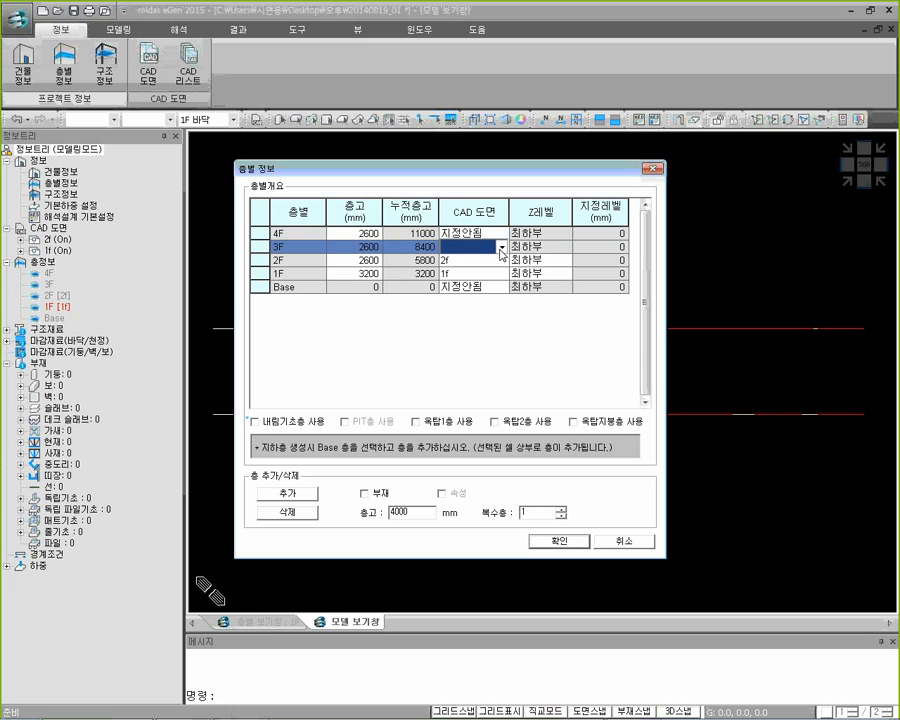
pyautogui.click(501, 250)
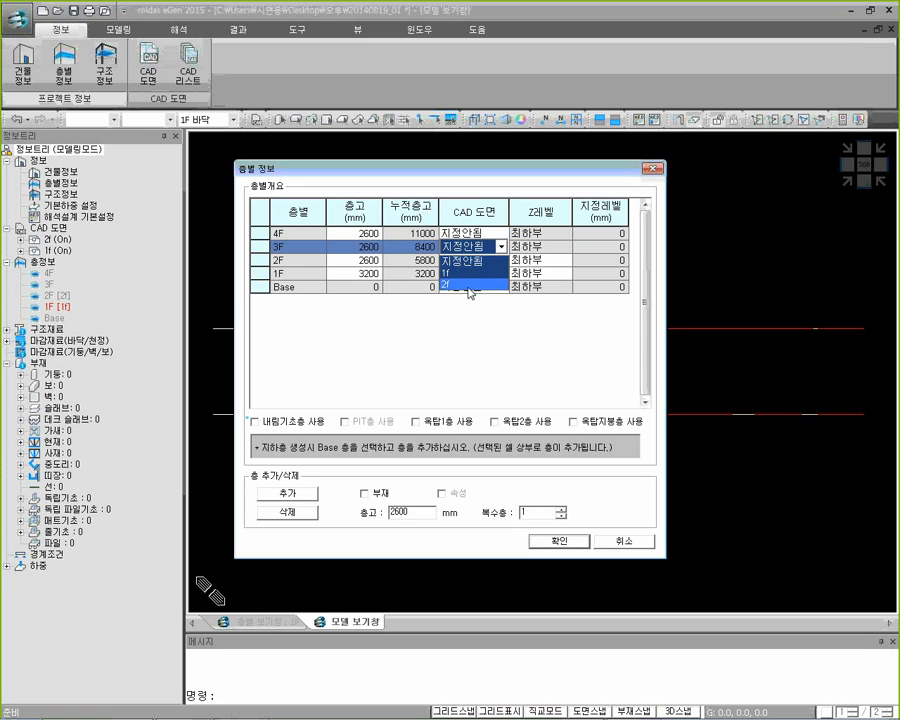
pyautogui.click(468, 285)
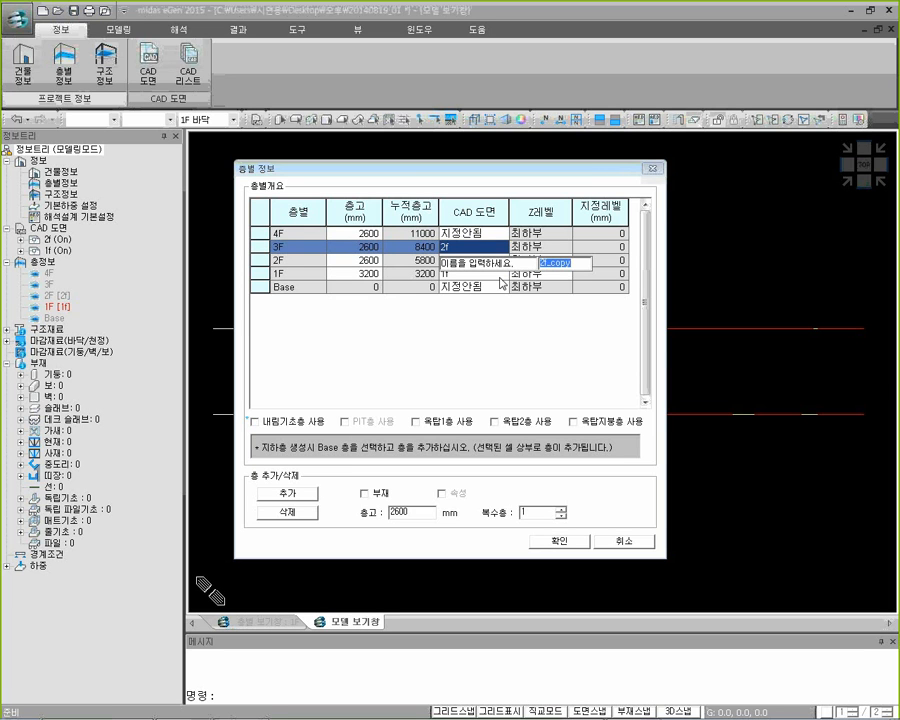
pyautogui.write('3f')
pyautogui.press('Return')
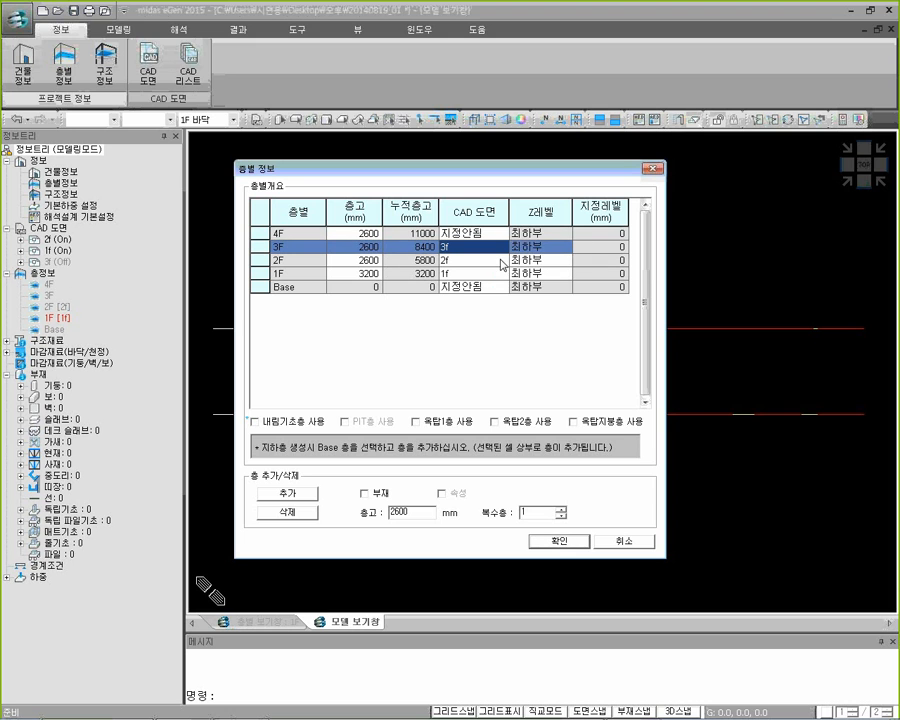
# Assign a copy of the 2f drawing to floor 4F, name it 4f, and confirm the storey information
pyautogui.click(490, 233)
pyautogui.click(500, 233)
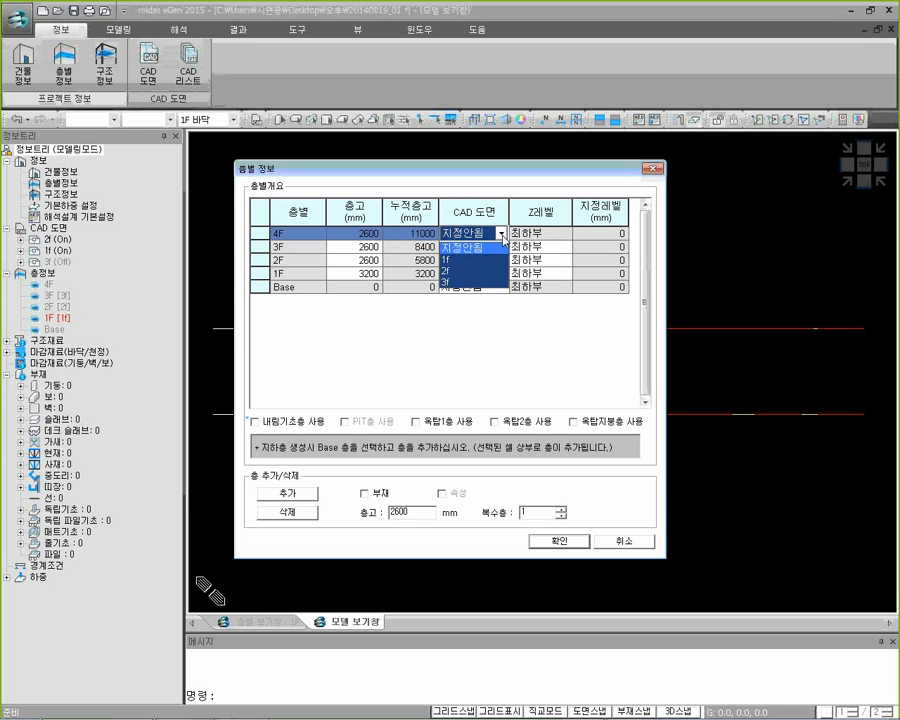
pyautogui.click(460, 270)
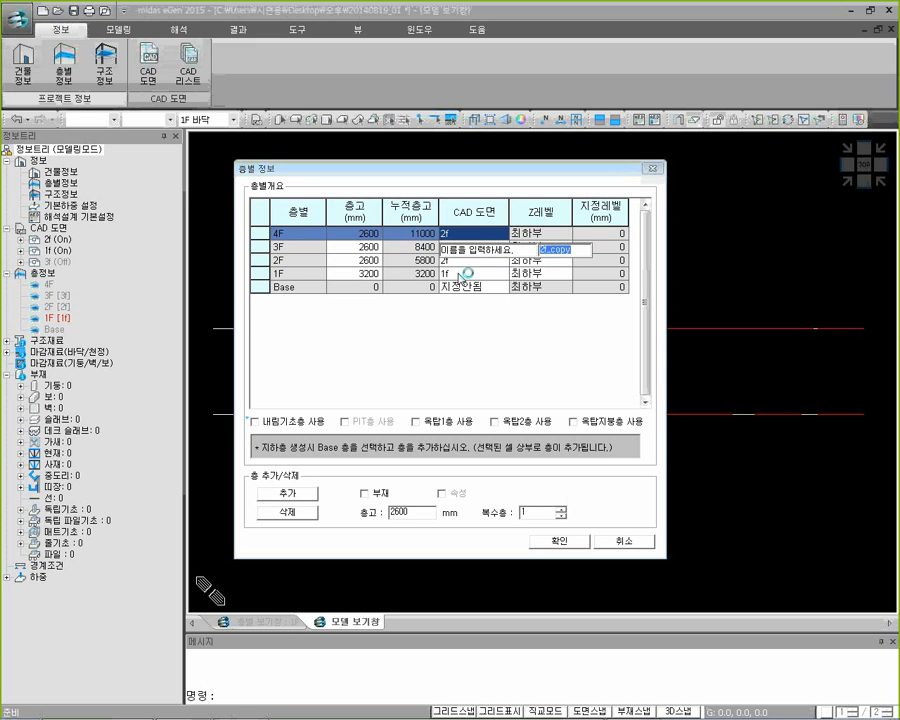
pyautogui.write('4f')
pyautogui.press('Return')
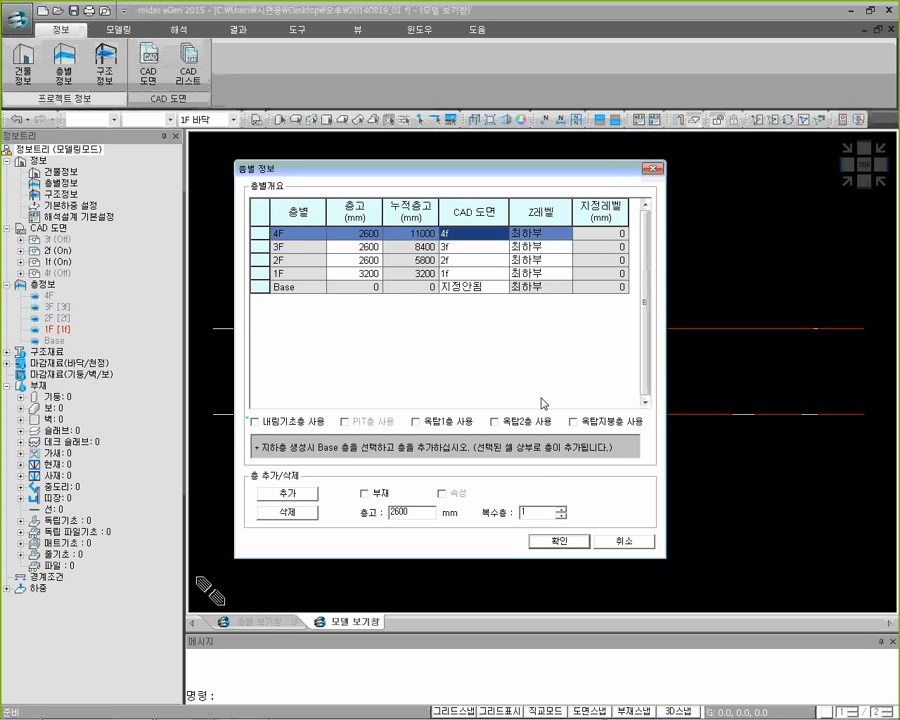
pyautogui.click(555, 542)
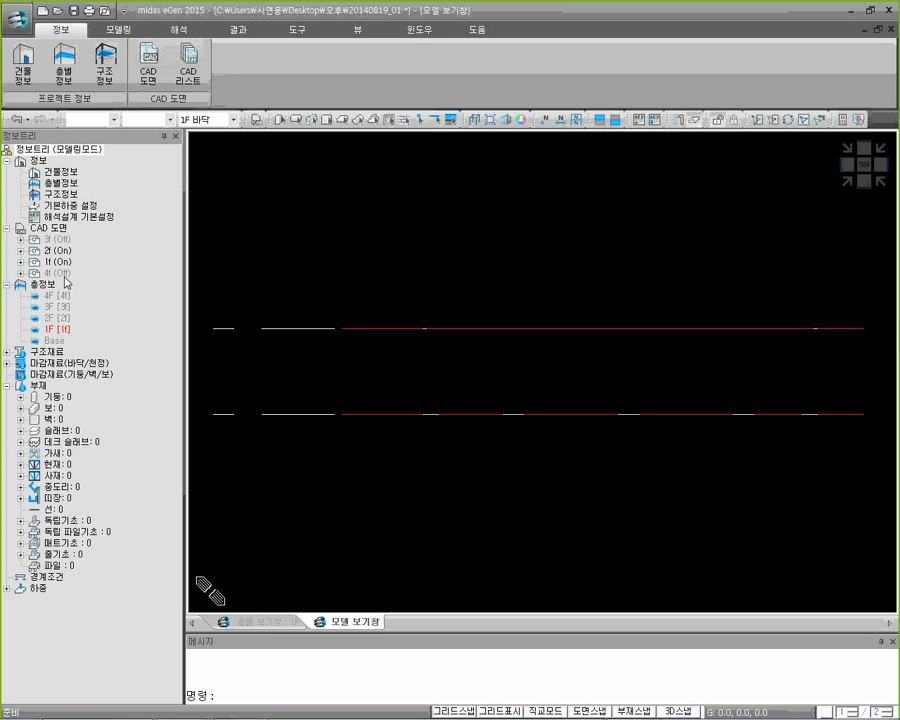
# Turn on the display of the 3f and 4f CAD drawings in the model view and view them from the top
pyautogui.rightClick(64, 240)
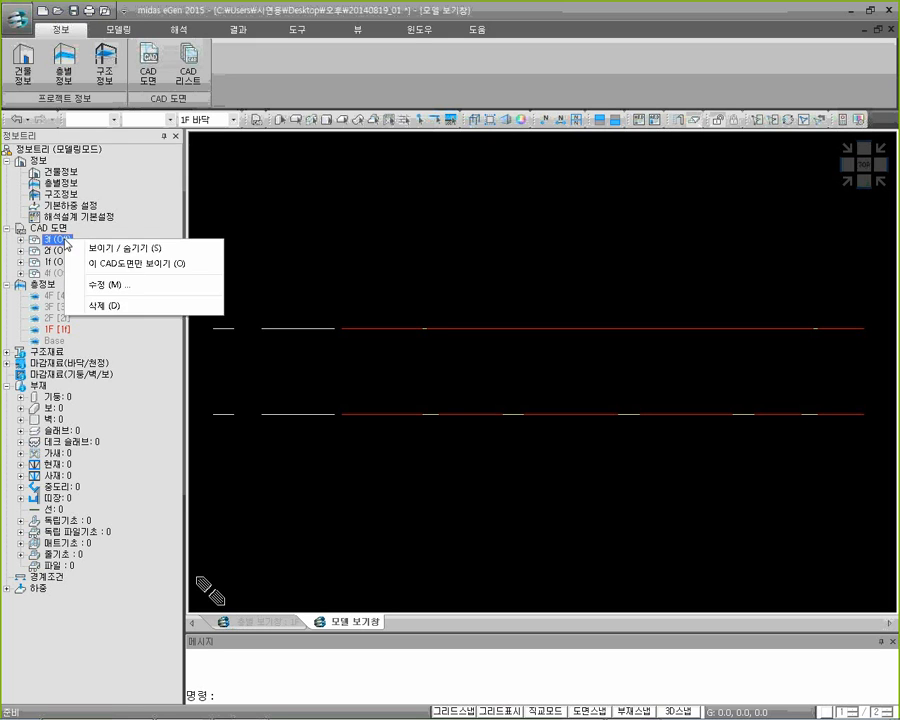
pyautogui.click(104, 250)
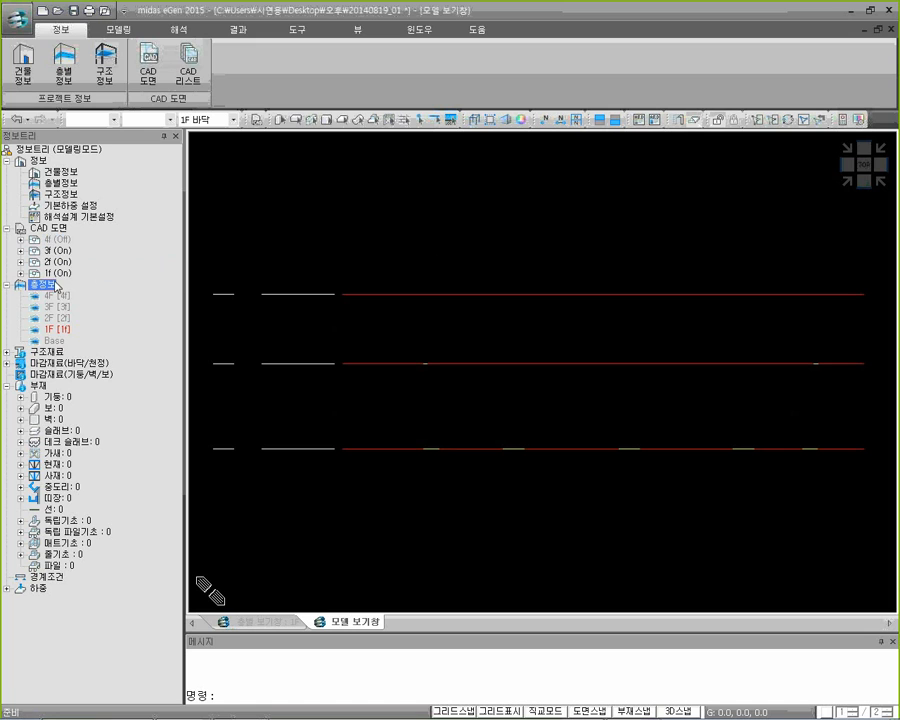
pyautogui.click(56, 240)
pyautogui.rightClick(66, 242)
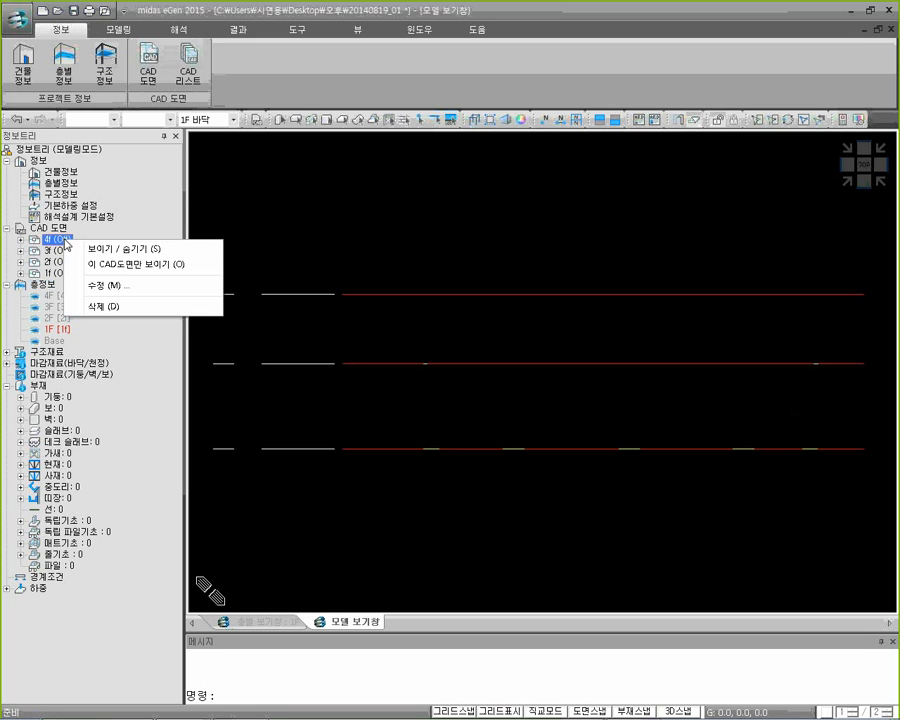
pyautogui.click(140, 249)
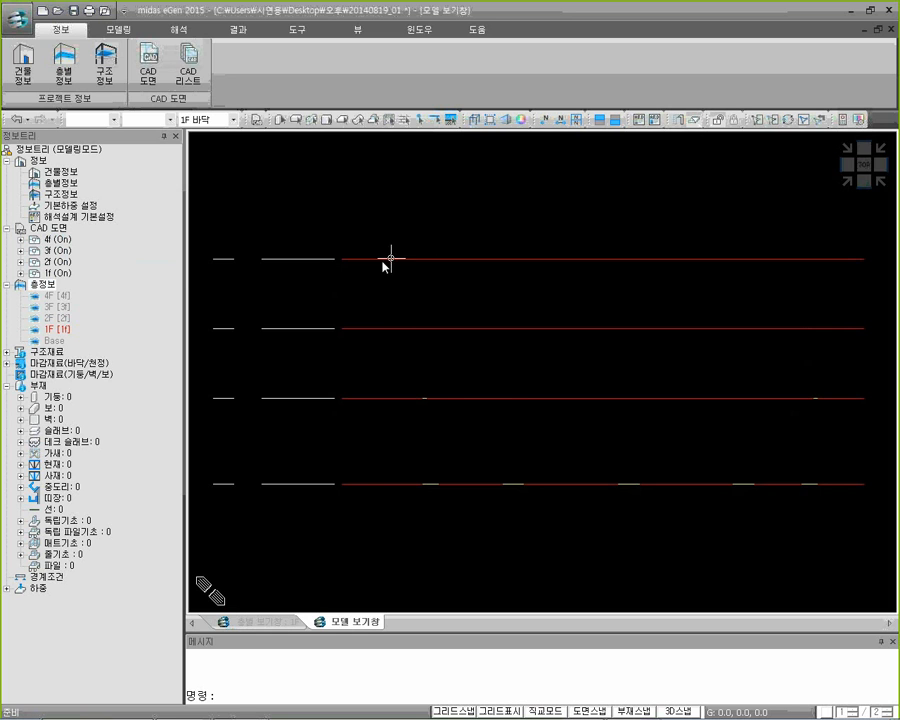
pyautogui.click(868, 168)
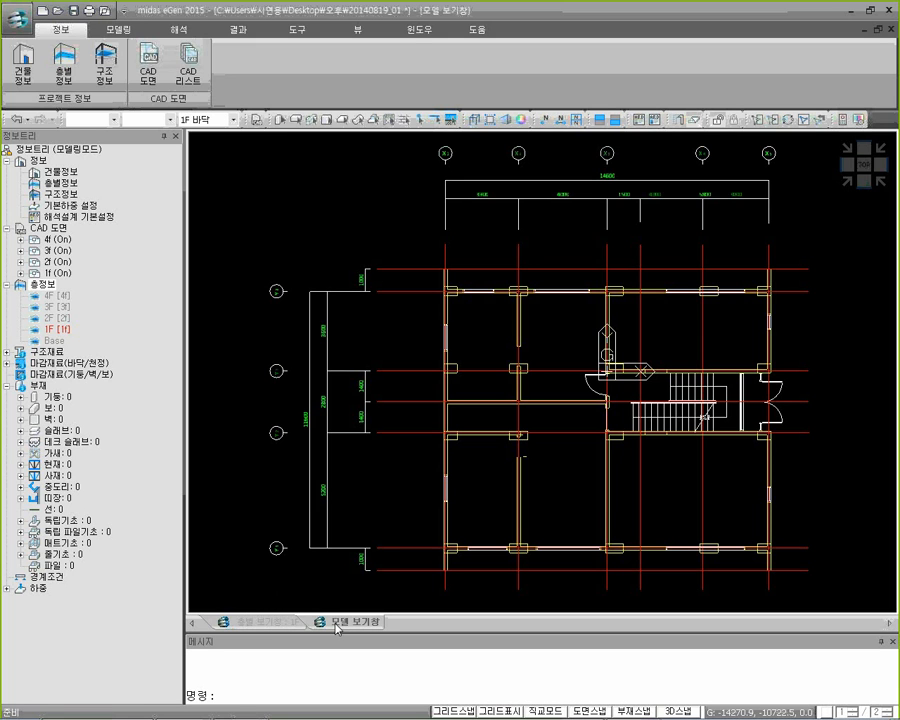
# Switch to the 1F storey view (층별 보기창) and turn on the display of the 1f CAD drawing
pyautogui.click(276, 623)
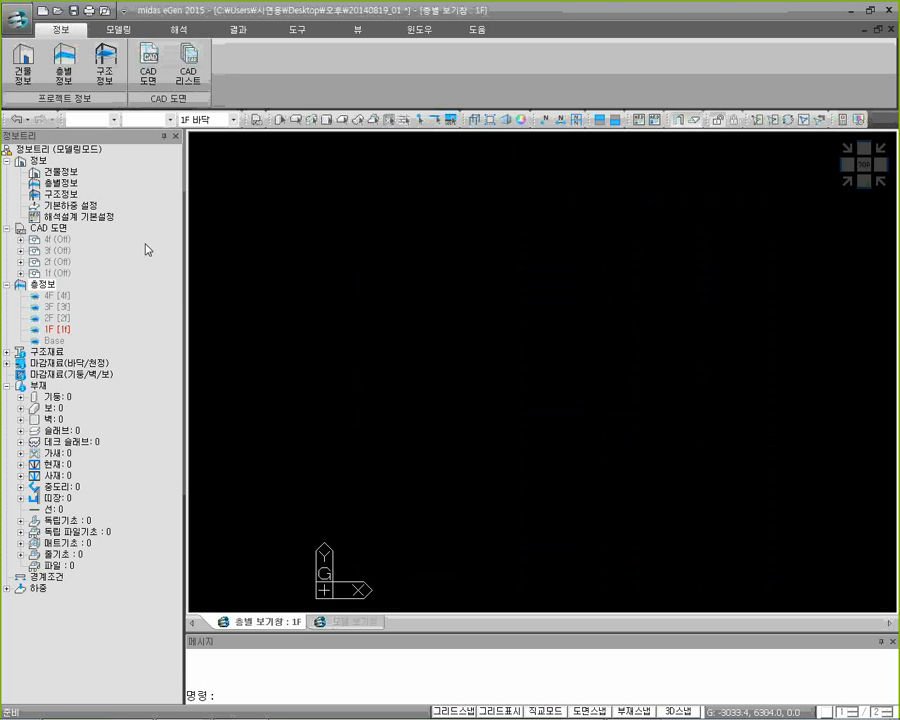
pyautogui.click(57, 273)
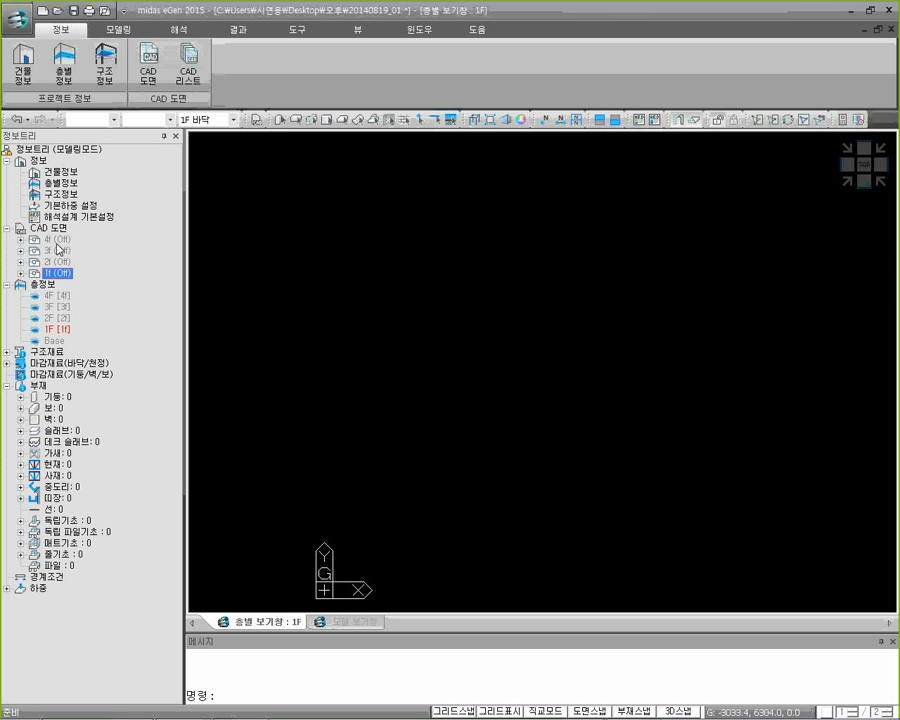
pyautogui.rightClick(62, 273)
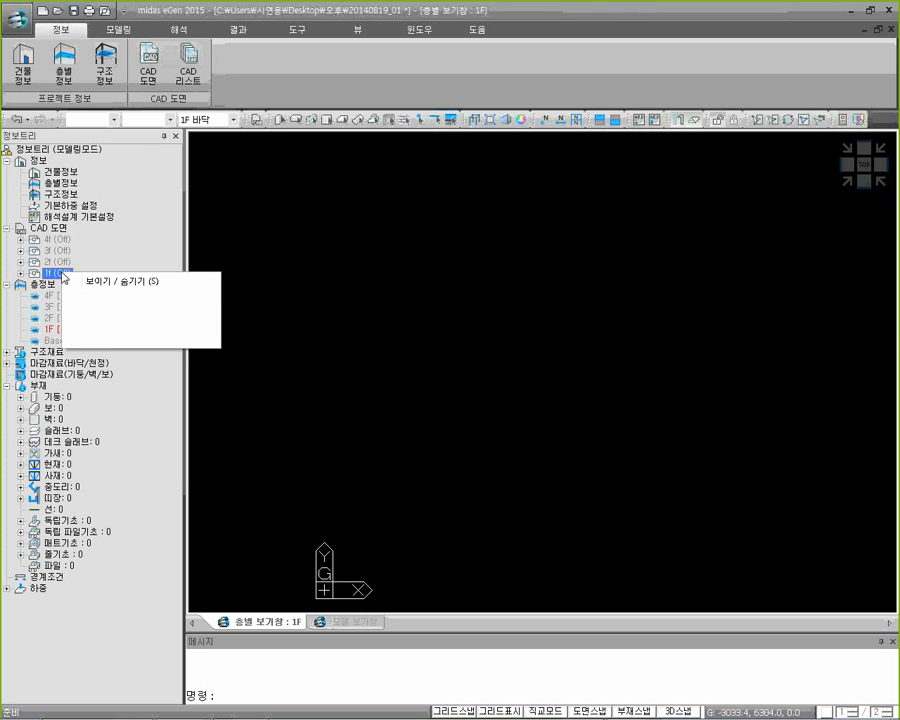
pyautogui.click(95, 283)
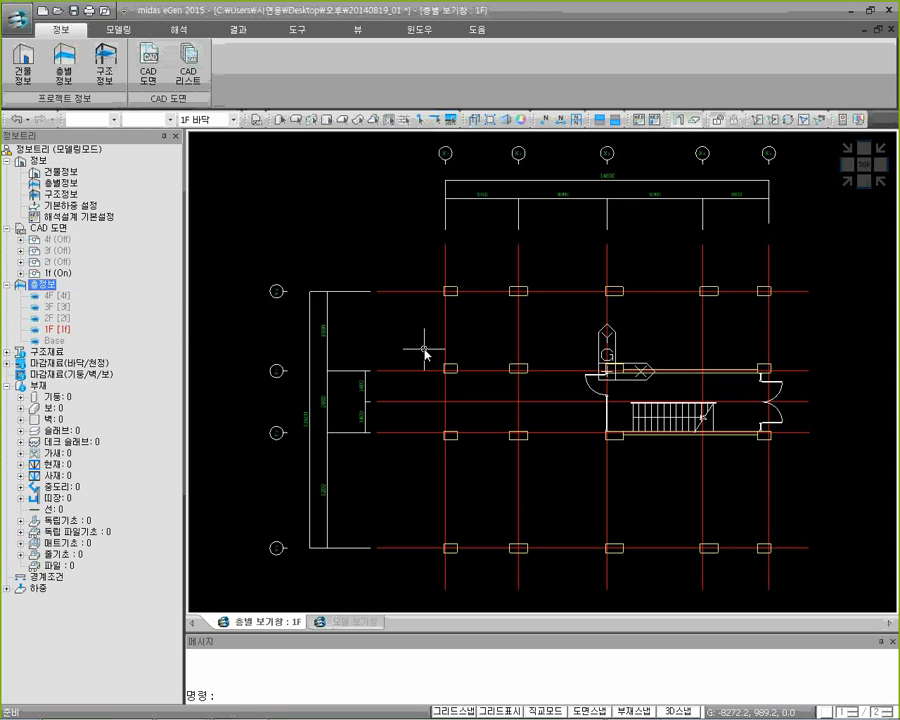
# In an isometric view of 1F, start column creation and turn on the drawing, member and 3D snaps
pyautogui.click(848, 189)
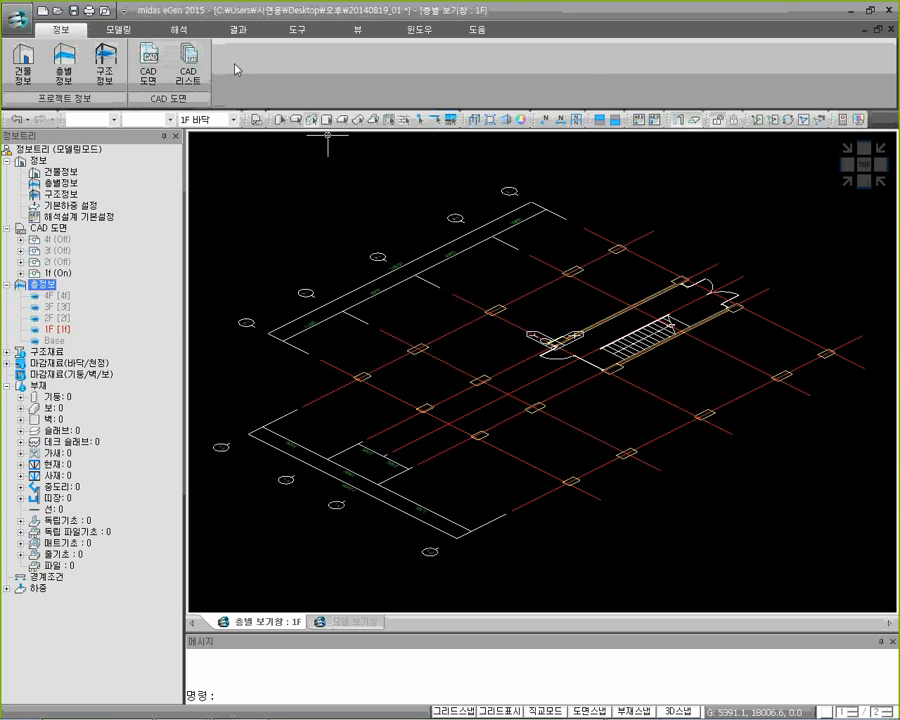
pyautogui.click(116, 30)
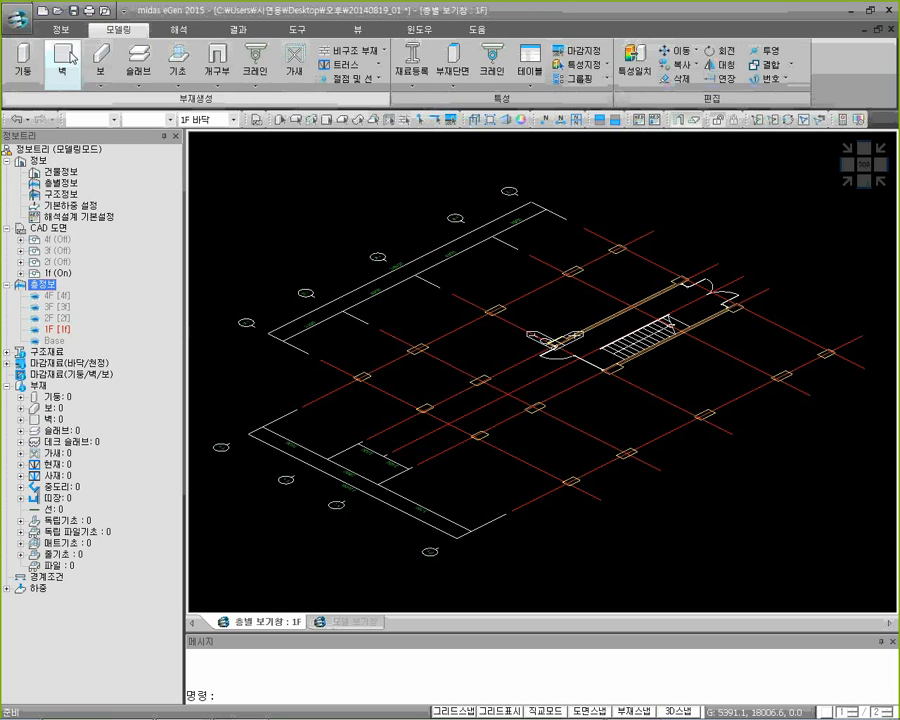
pyautogui.click(26, 72)
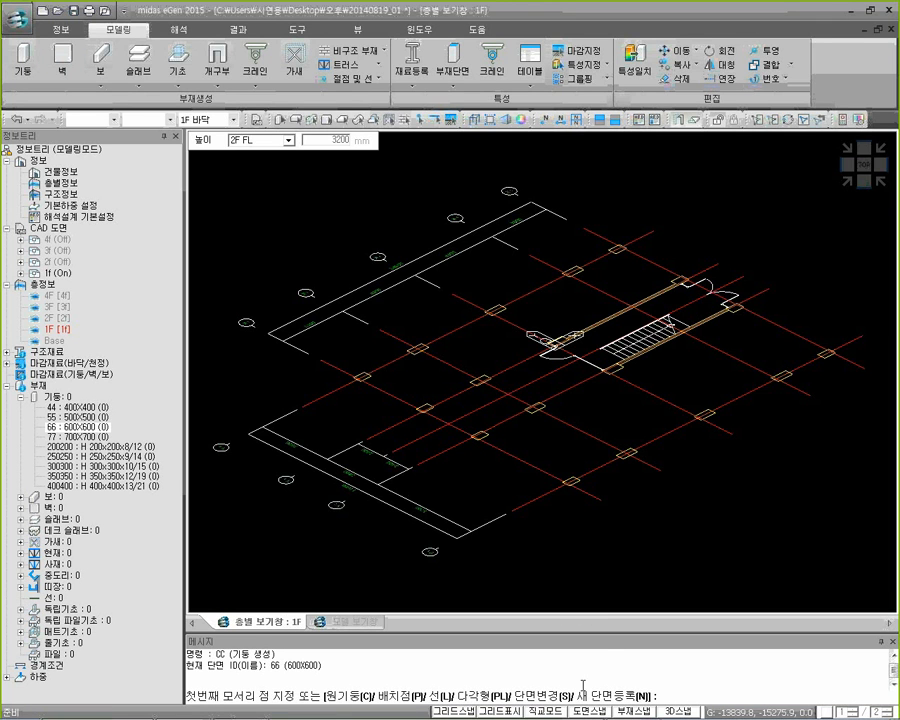
pyautogui.click(592, 712)
pyautogui.click(624, 713)
pyautogui.click(668, 714)
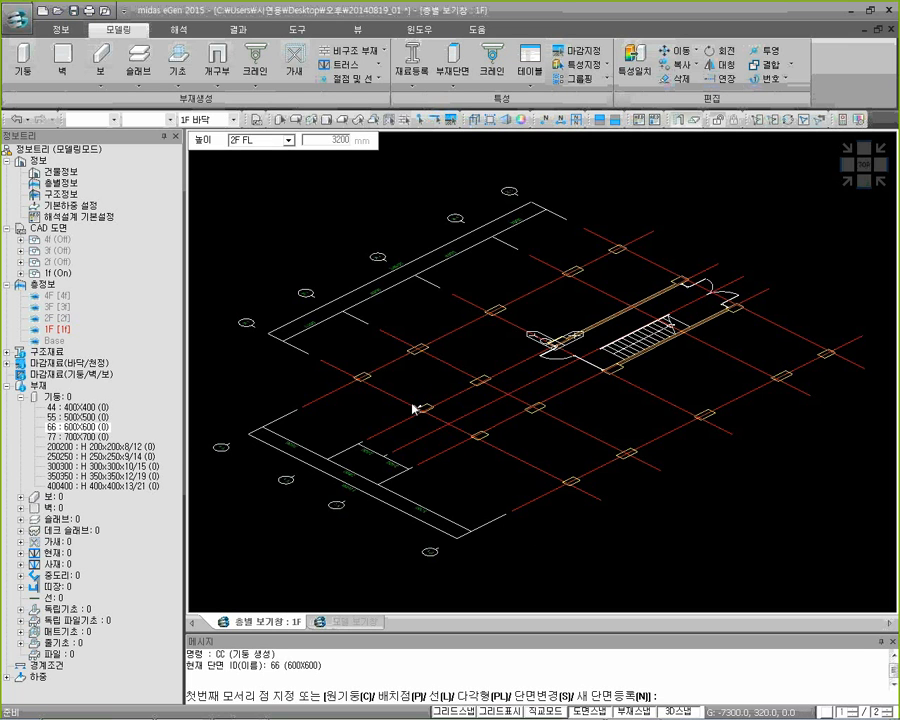
# Create a 600X400 and an 800X400 column on the first two outlines of the upper middle grid row, snapping to their diagonal corners
pyautogui.scroll(3, 412, 410)
pyautogui.scroll(3, 411, 415)
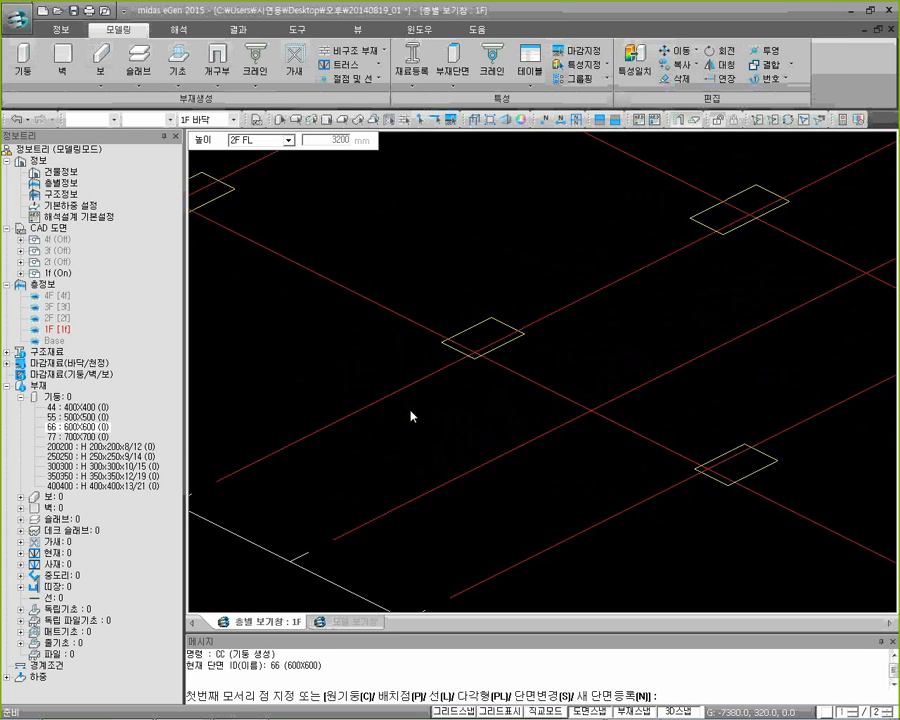
pyautogui.click(440, 344)
pyautogui.click(524, 334)
pyautogui.moveTo(639, 338); pyautogui.dragTo(444, 476, button='middle')
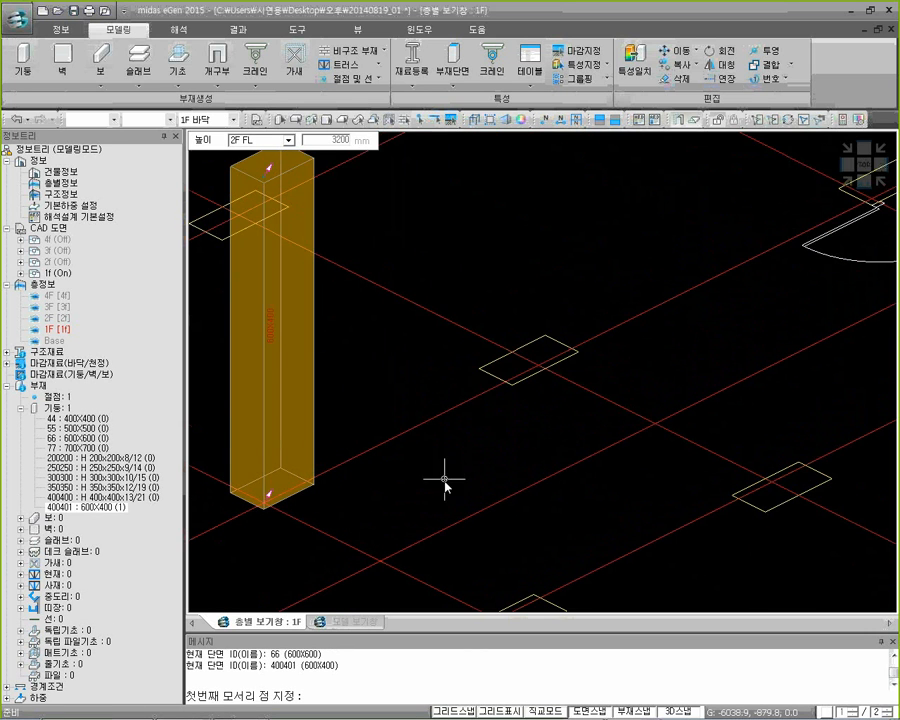
pyautogui.click(479, 370)
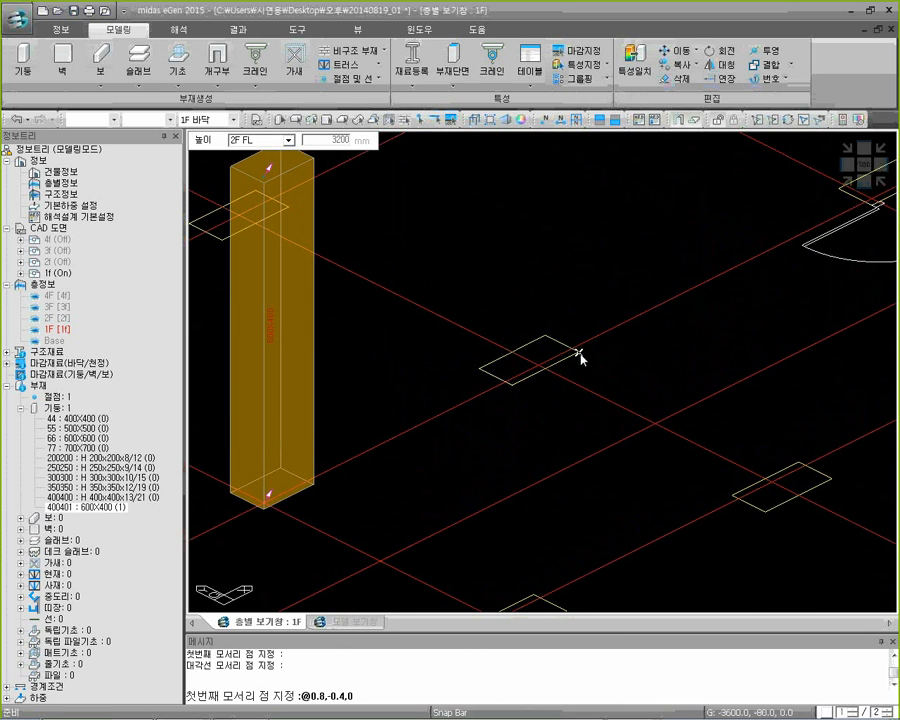
pyautogui.click(579, 358)
# Create an 800X400 column at the stairwell's single-door corner and a 600X400 column at the far end of the same grid row
pyautogui.scroll(-2, 697, 362)
pyautogui.moveTo(702, 347)
pyautogui.mouseDown(button='middle')
pyautogui.moveTo(619, 388)
pyautogui.moveTo(508, 408)
pyautogui.mouseUp(button='middle')
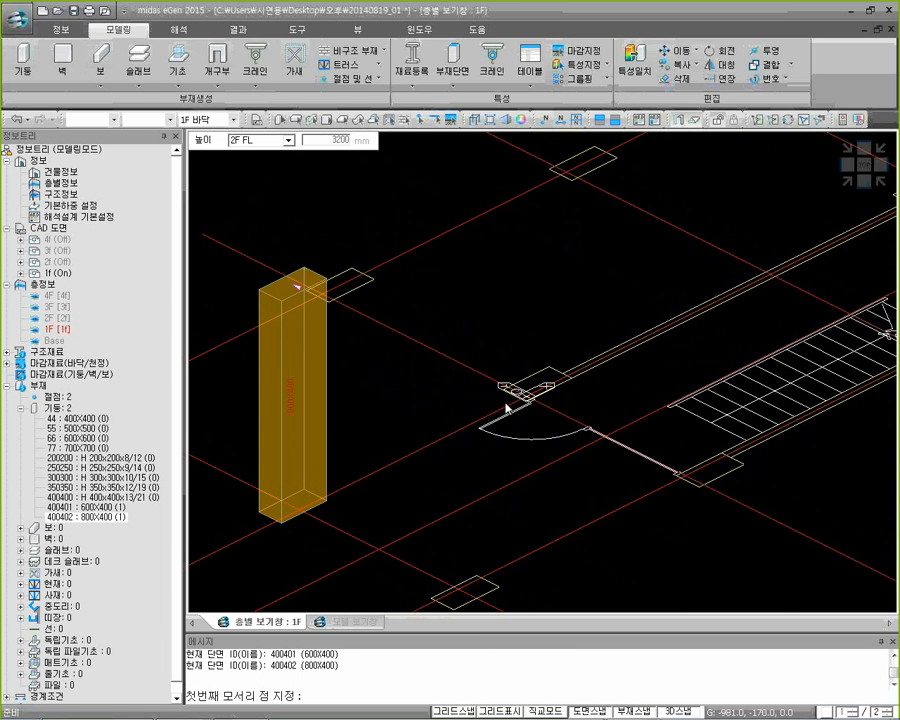
pyautogui.click(504, 390)
pyautogui.click(578, 382)
pyautogui.moveTo(717, 336); pyautogui.dragTo(345, 527, button='middle')
pyautogui.click(528, 374)
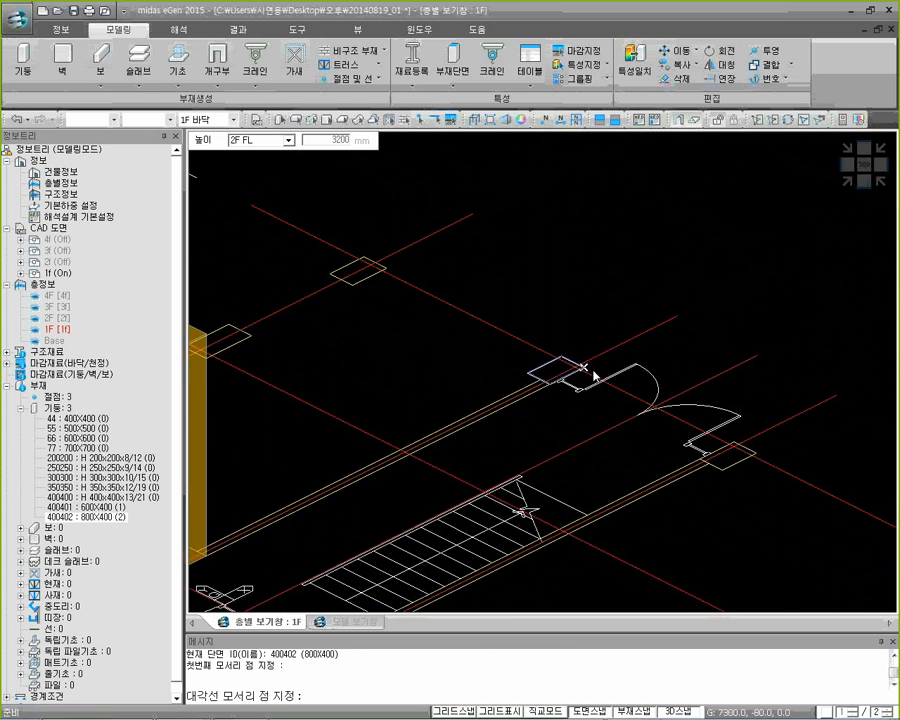
pyautogui.click(586, 368)
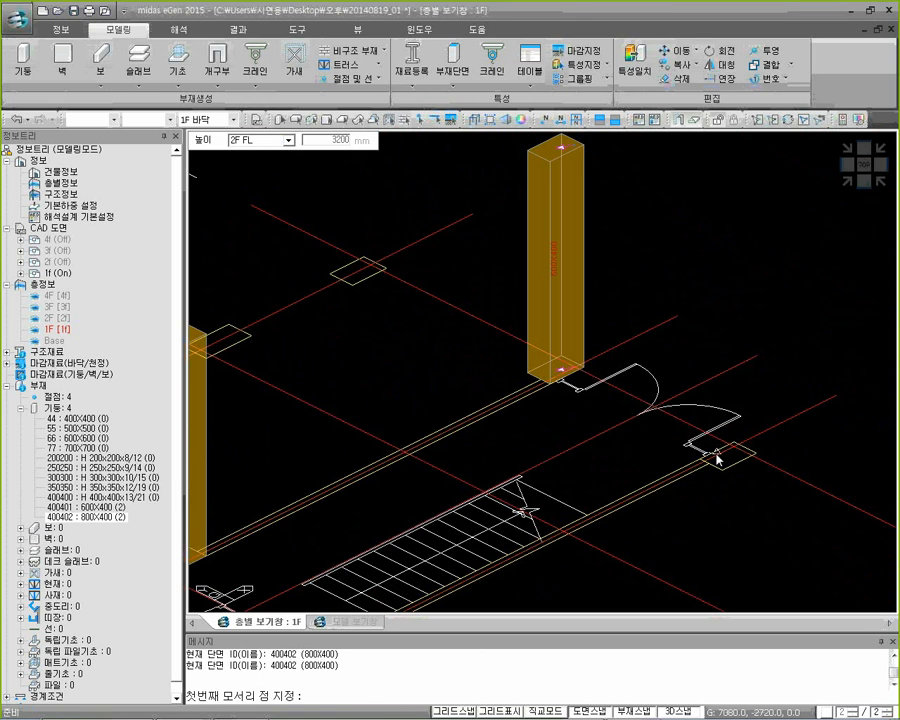
# Create a 600X400 column beside the double door and an 800X400 column at the near end of the stair's lower wall
pyautogui.scroll(3, 712, 456)
pyautogui.click(686, 420)
pyautogui.click(808, 408)
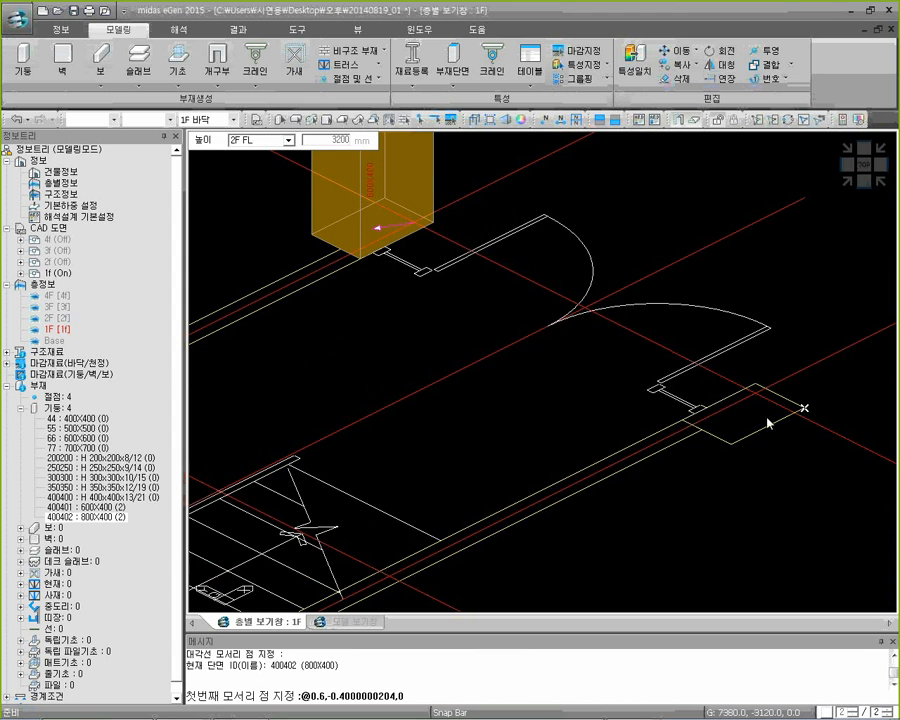
pyautogui.scroll(-2, 666, 471)
pyautogui.scroll(-2, 668, 470)
pyautogui.scroll(5, 552, 422)
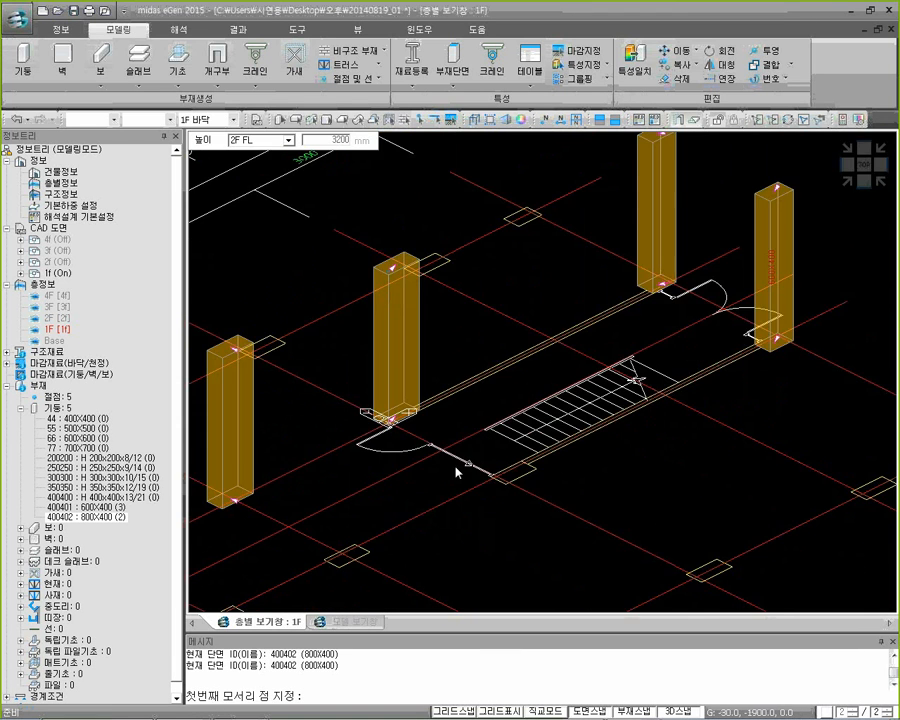
pyautogui.click(508, 388)
pyautogui.click(667, 350)
# Create an 800X400 and a 600X400 column on the two remaining outlines of the lower middle grid row, and end column creation
pyautogui.scroll(-3, 577, 452)
pyautogui.moveTo(508, 446); pyautogui.dragTo(690, 368, button='middle')
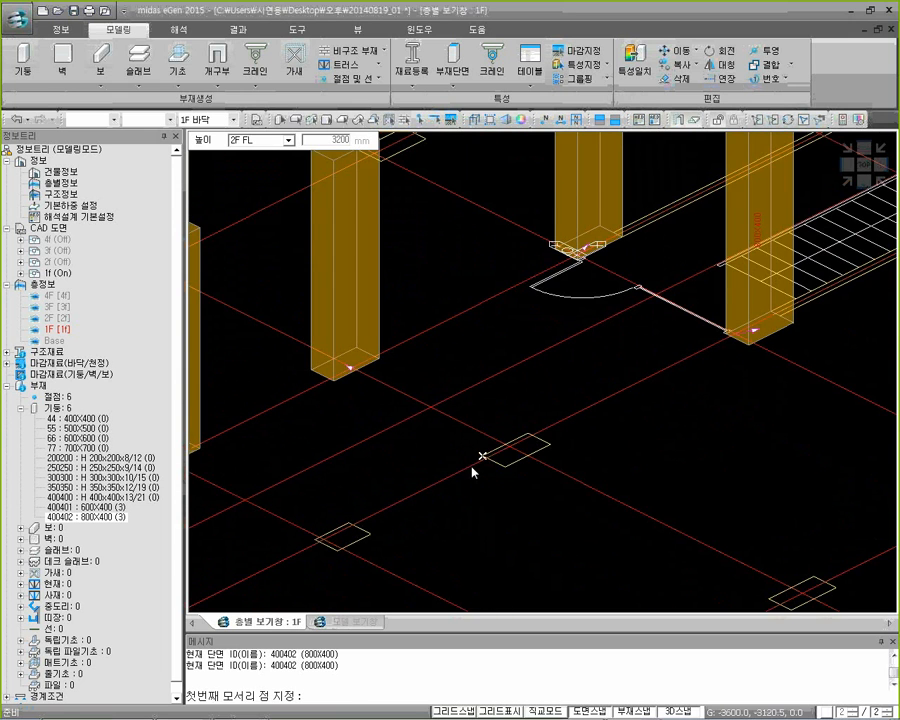
pyautogui.click(477, 462)
pyautogui.click(552, 448)
pyautogui.moveTo(428, 511); pyautogui.dragTo(567, 467, button='middle')
pyautogui.click(442, 493)
pyautogui.click(518, 494)
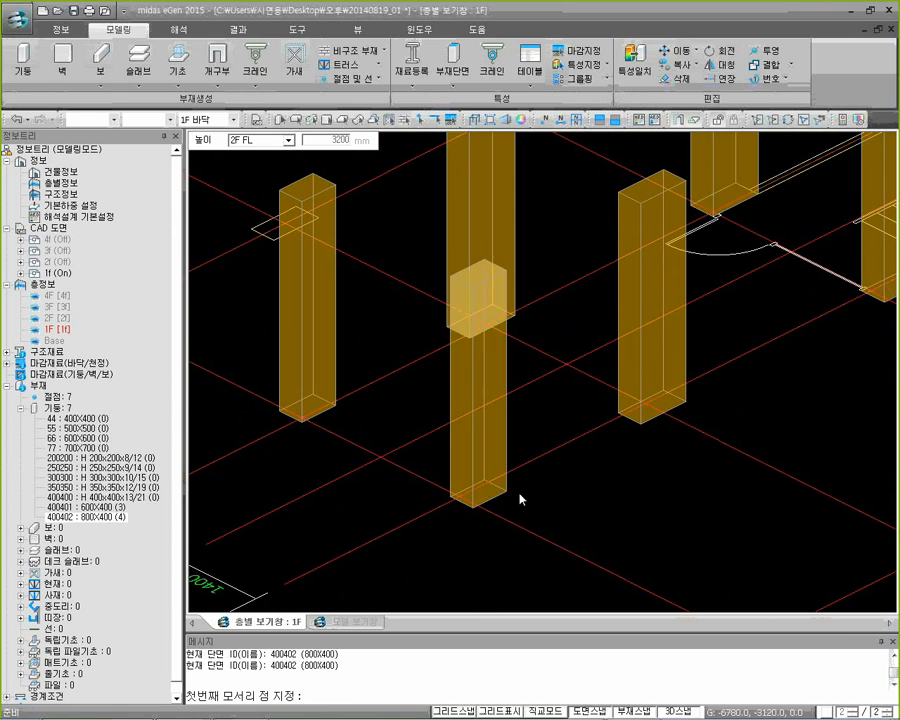
pyautogui.press('Escape')
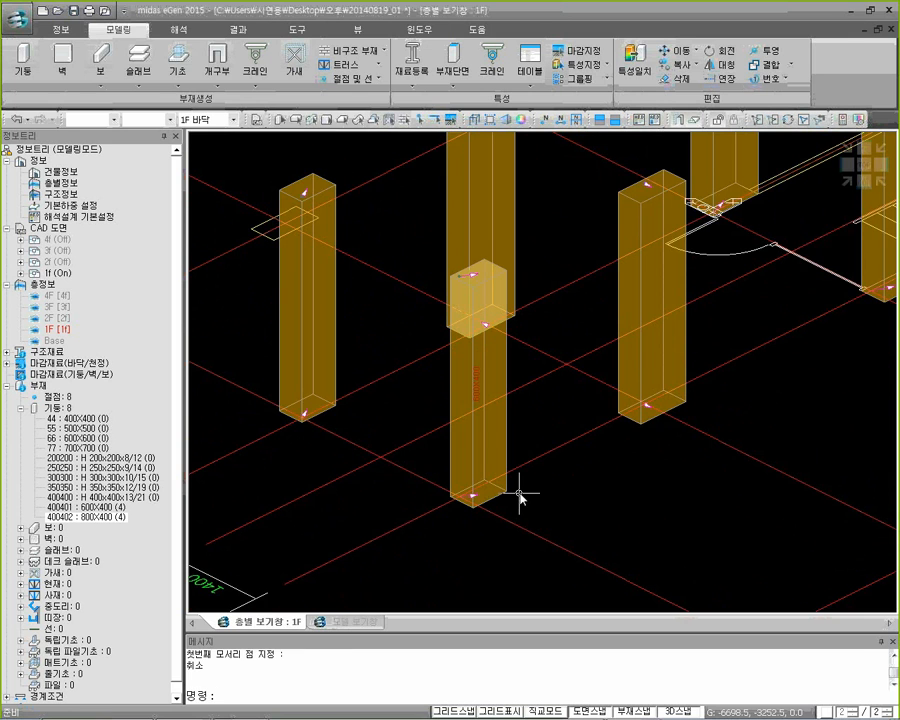
# Start wall creation and register a new wall section with ID 160 and a thickness of 160 mm
pyautogui.click(850, 183)
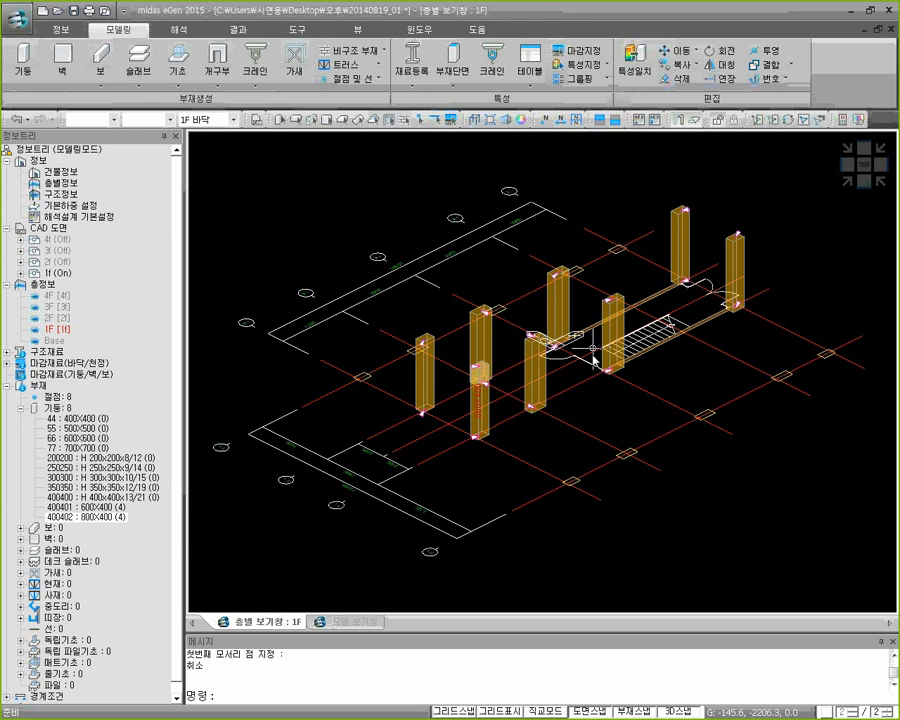
pyautogui.scroll(5, 505, 390)
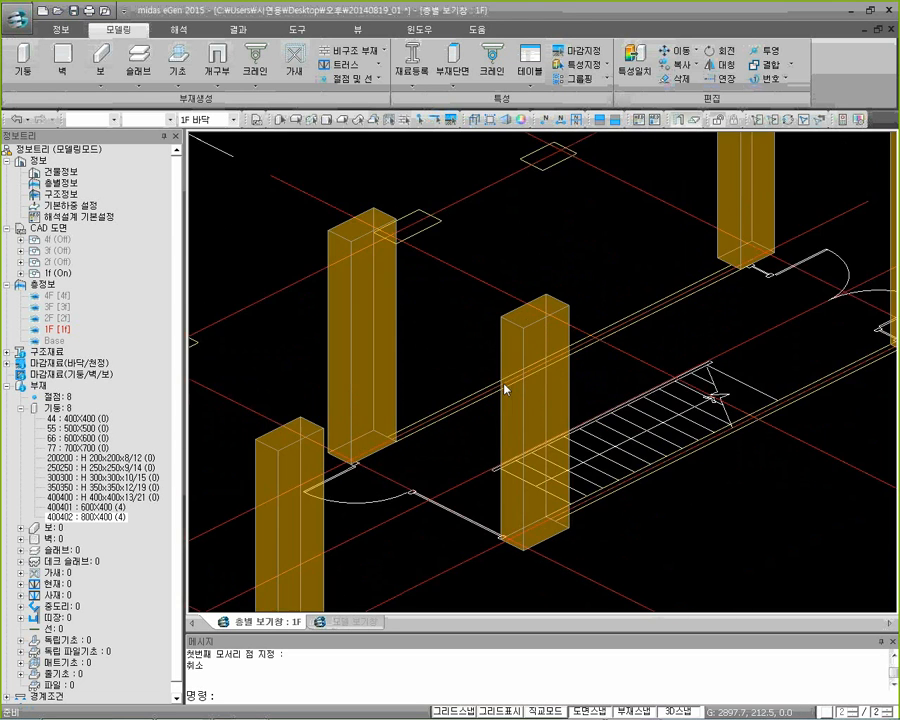
pyautogui.moveTo(505, 390); pyautogui.dragTo(478, 442, button='middle')
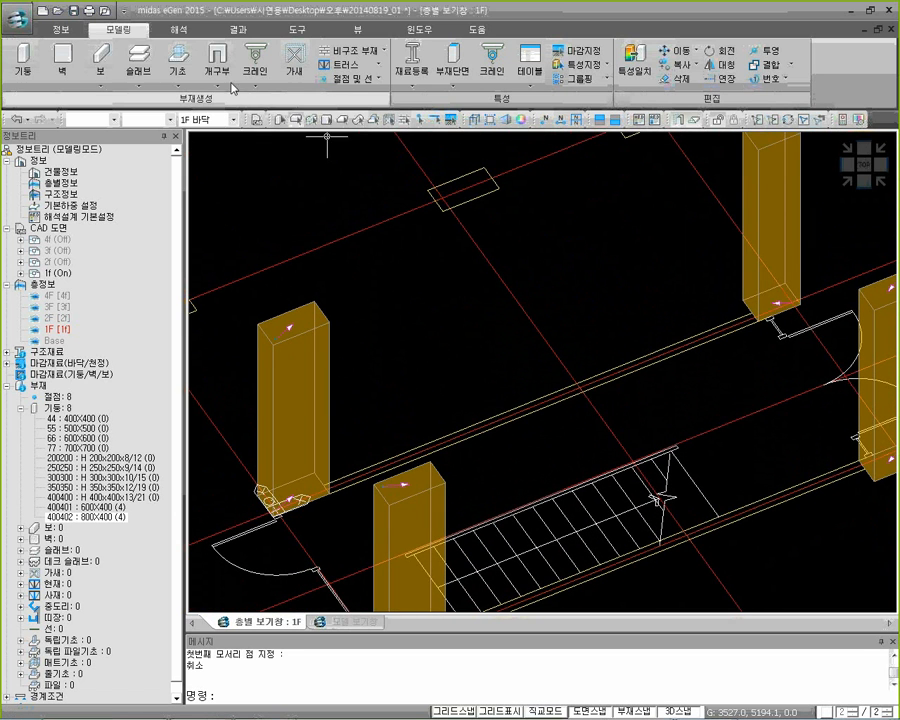
pyautogui.click(63, 62)
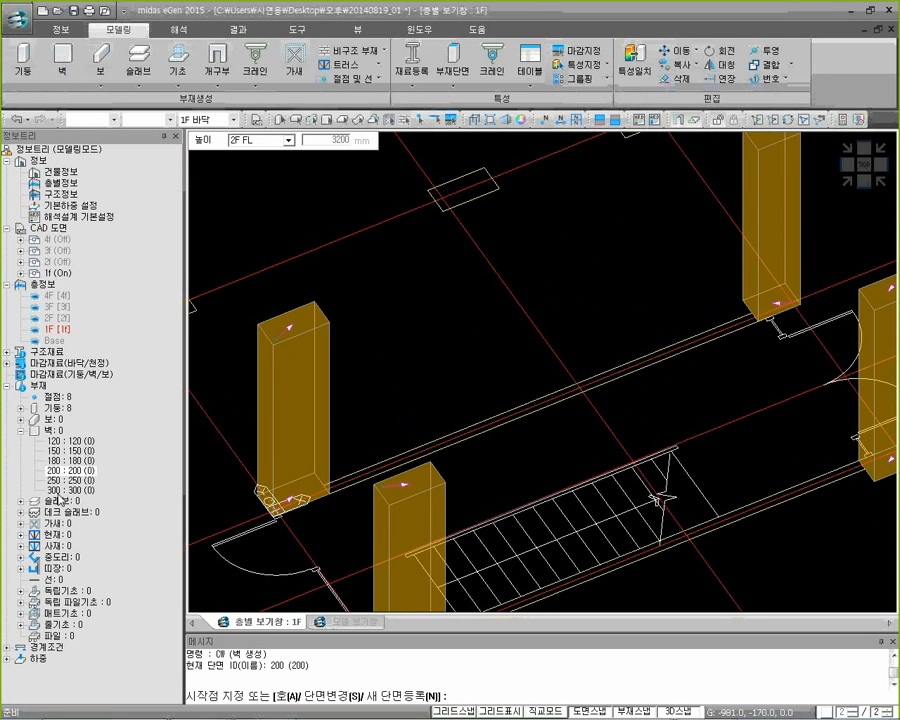
pyautogui.click(57, 432)
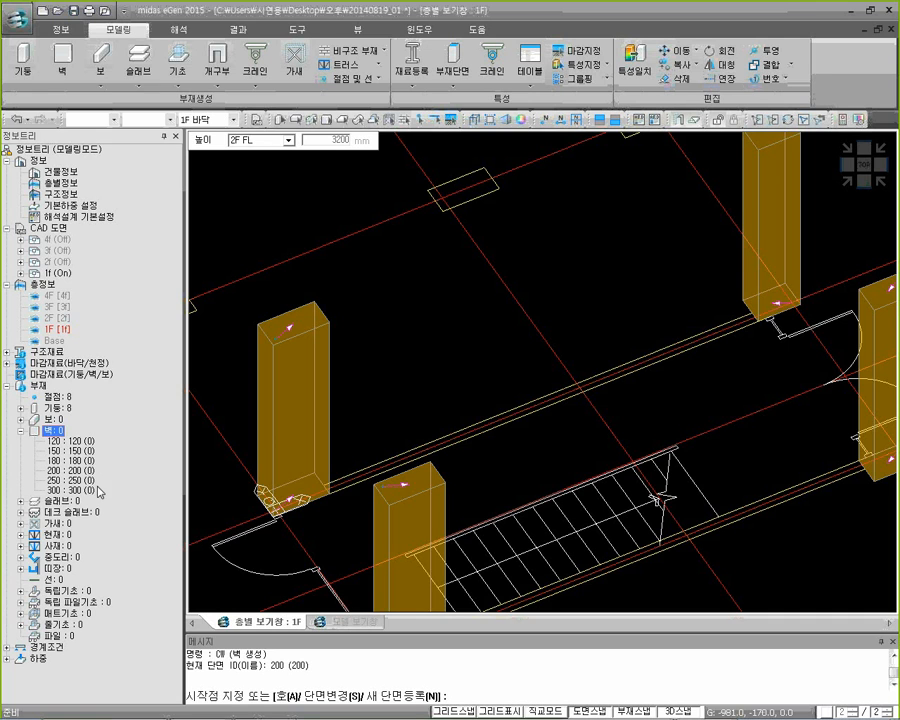
pyautogui.write('n')
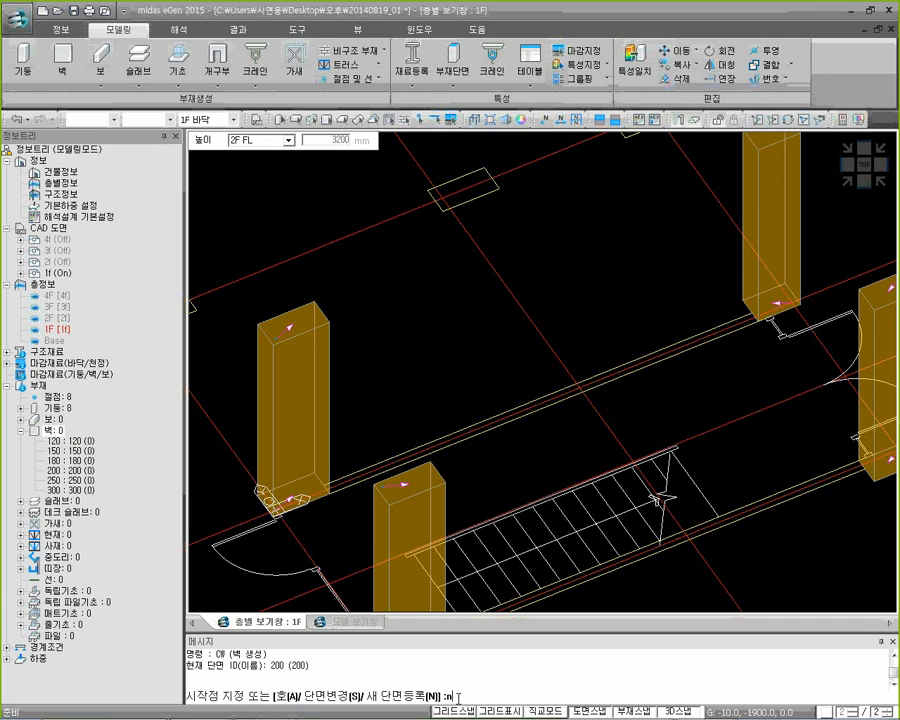
pyautogui.press('Return')
pyautogui.write('160')
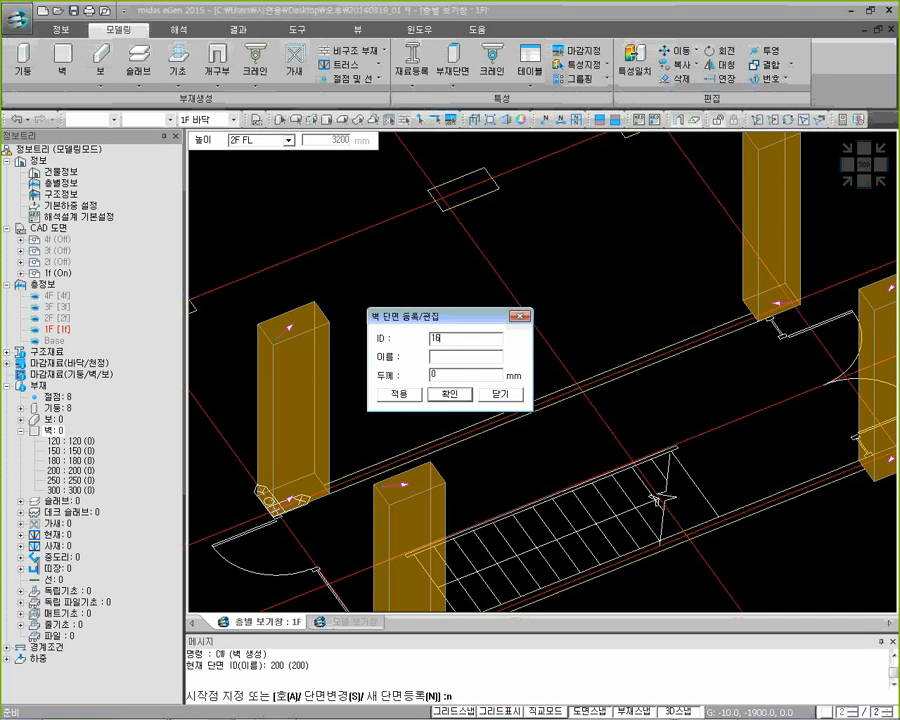
pyautogui.press('Tab')
pyautogui.press('Tab')
pyautogui.write('160')
pyautogui.click(449, 393)
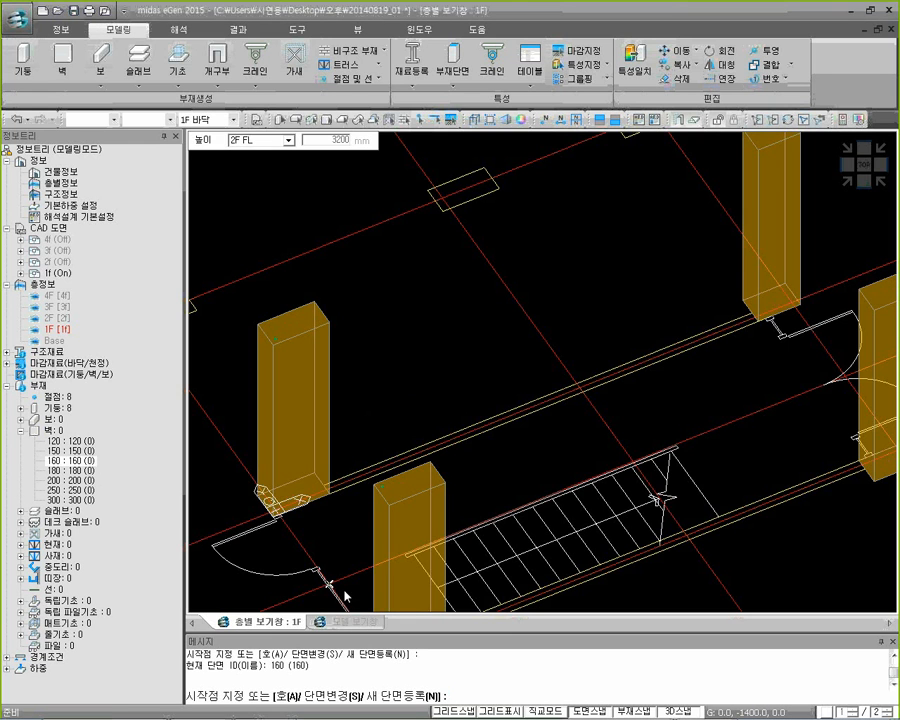
# Create a wall with section 160 along the stairwell's upper wall line between its two columns, and end the command
pyautogui.click(330, 492)
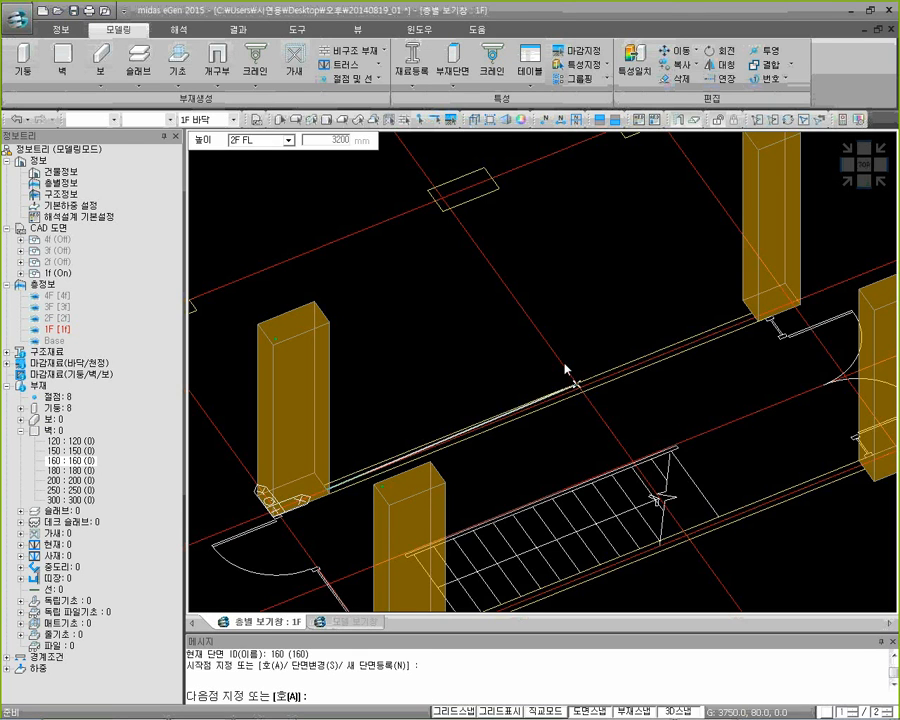
pyautogui.click(762, 318)
pyautogui.press('Escape')
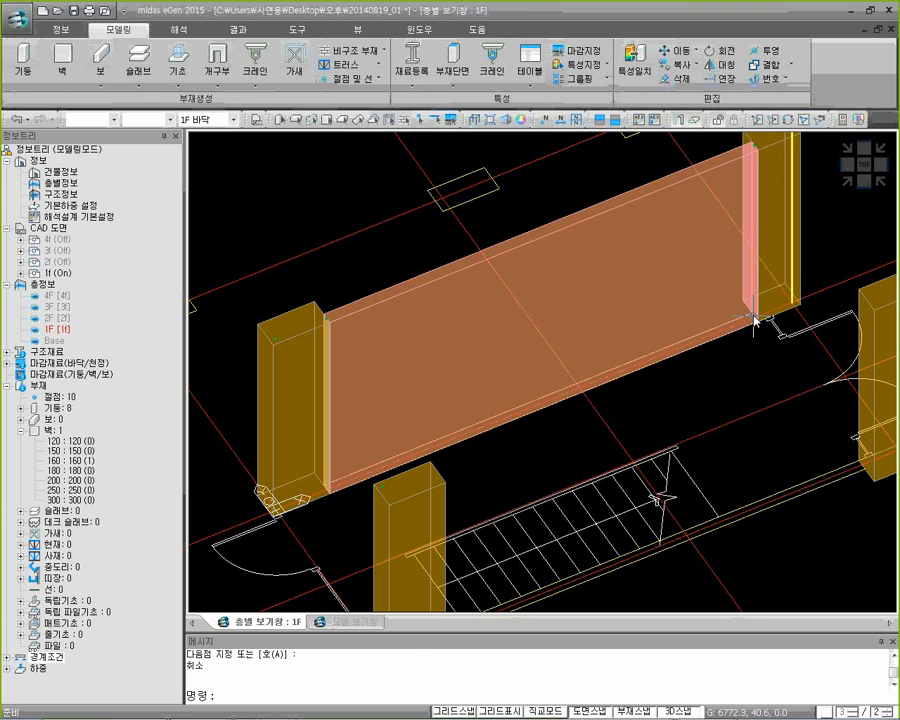
# Toggle the members between solid and line display and examine how a column is represented as a line
pyautogui.scroll(-2, 657, 410)
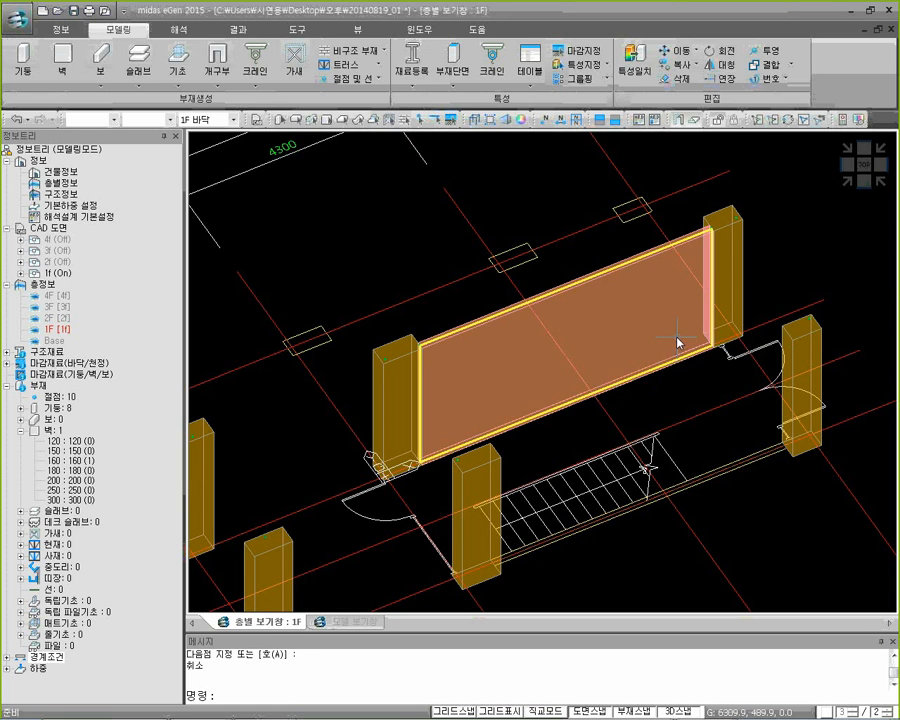
pyautogui.click(846, 182)
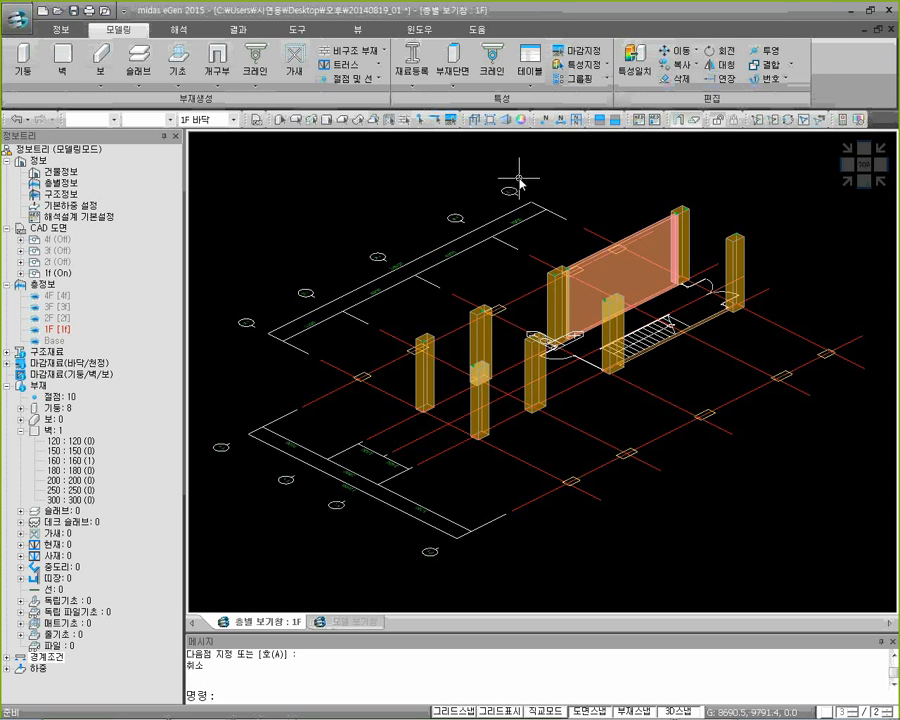
pyautogui.click(476, 127)
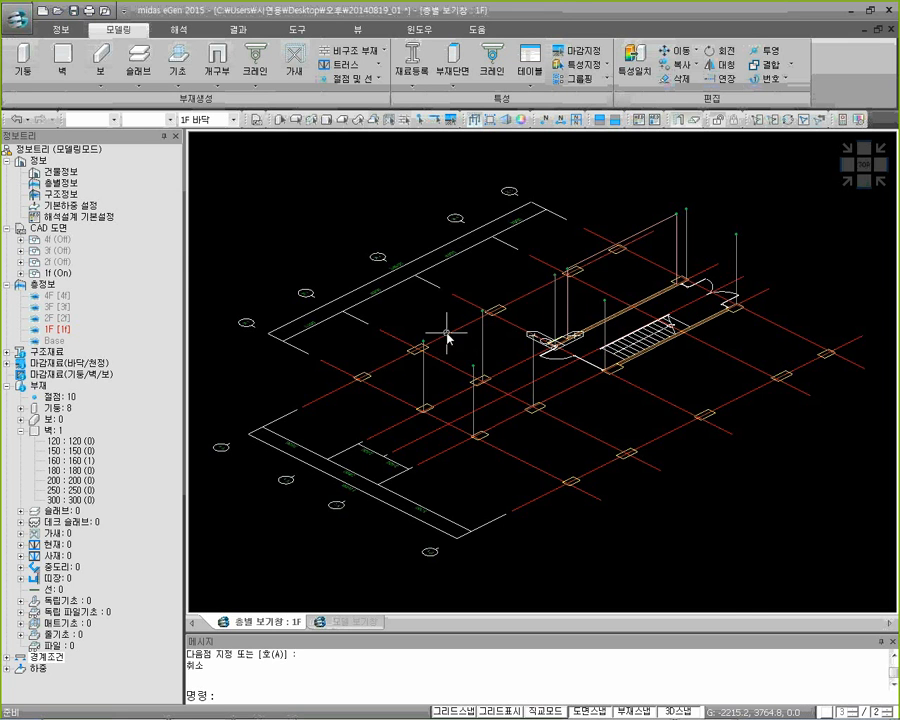
pyautogui.scroll(5, 434, 372)
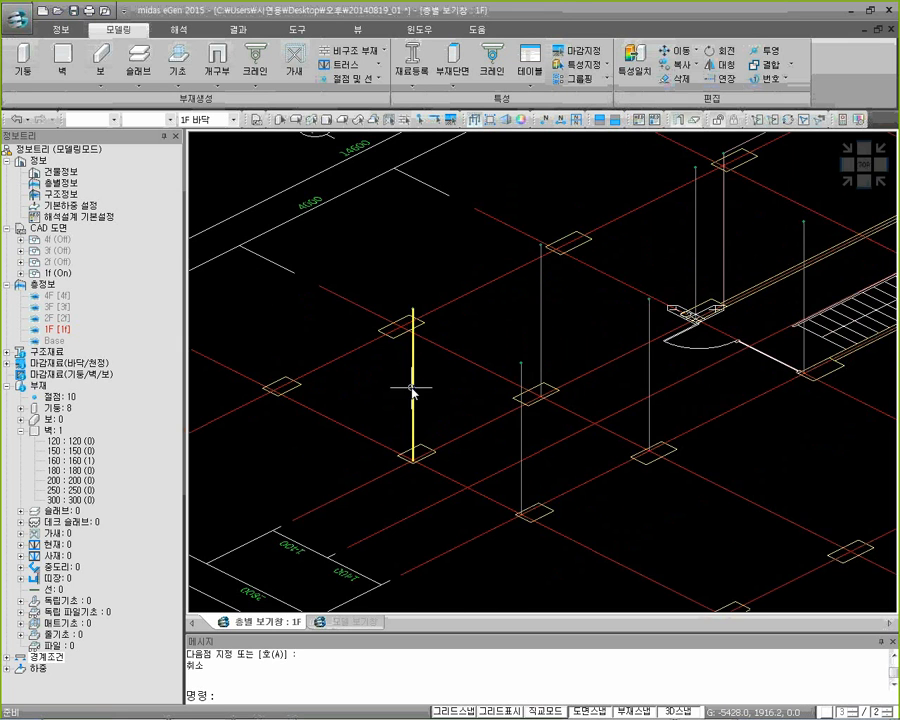
pyautogui.moveTo(412, 390)
pyautogui.click(478, 121)
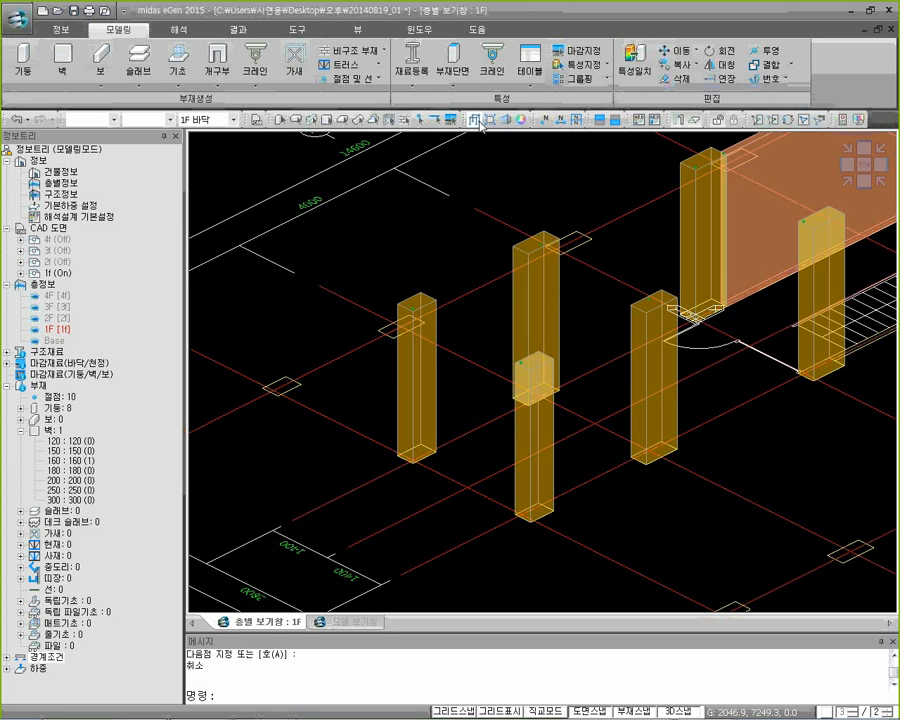
pyautogui.click(479, 121)
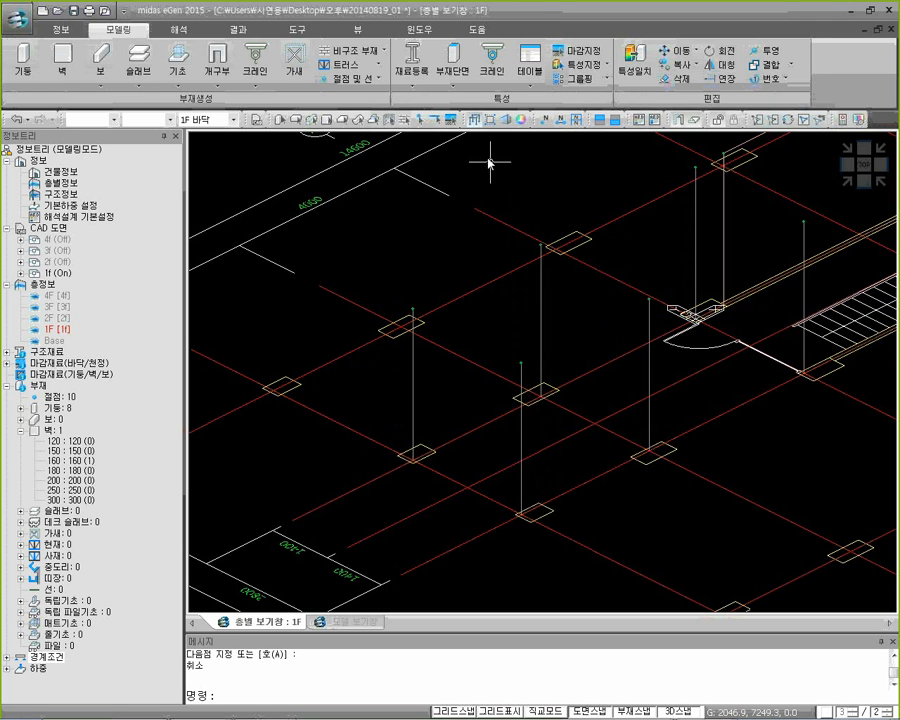
# Compare the stairwell wall in solid and line display and examine its member information
pyautogui.moveTo(607, 261); pyautogui.dragTo(312, 382, button='middle')
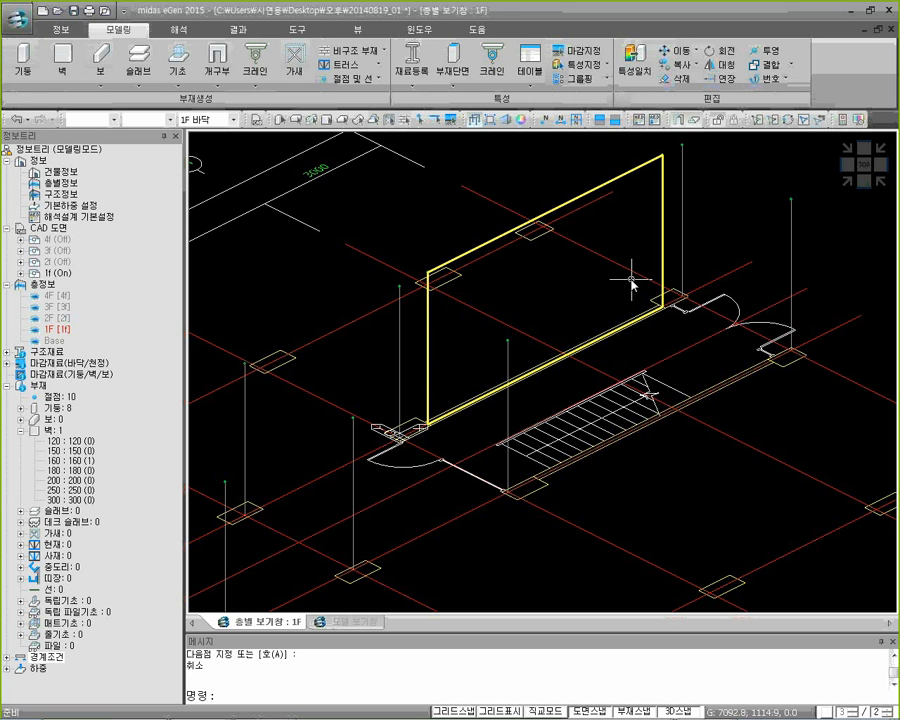
pyautogui.click(478, 121)
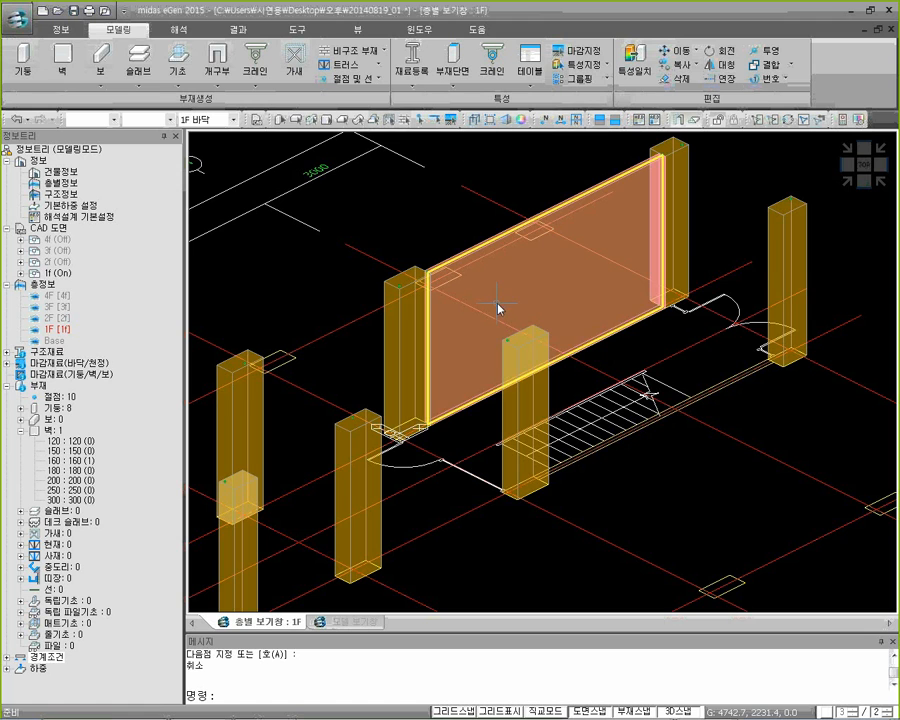
pyautogui.moveTo(471, 298)
pyautogui.click(475, 121)
pyautogui.moveTo(494, 243)
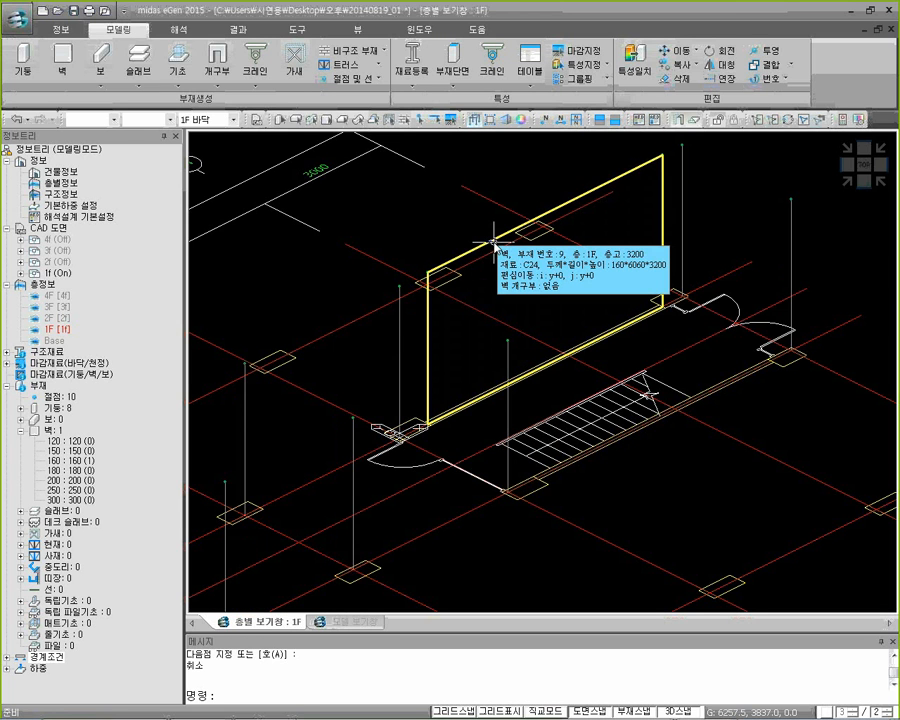
# Delete the stairwell's upper wall and redraw it with section 160 between the nodes of its two end columns, shown in solid display
pyautogui.click(494, 243)
pyautogui.press('Delete')
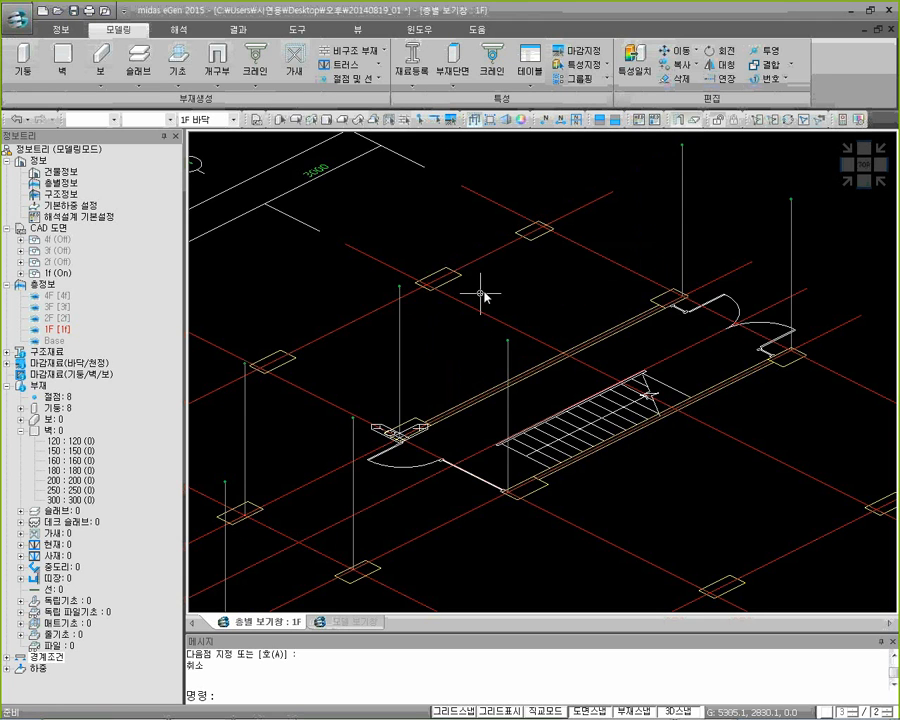
pyautogui.click(63, 60)
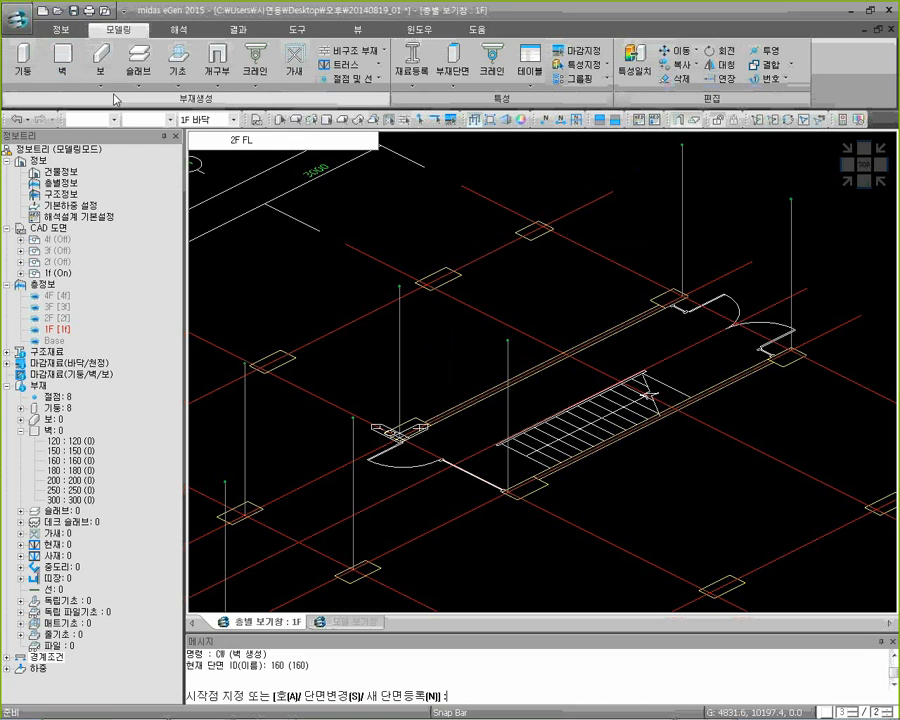
pyautogui.scroll(5, 399, 398)
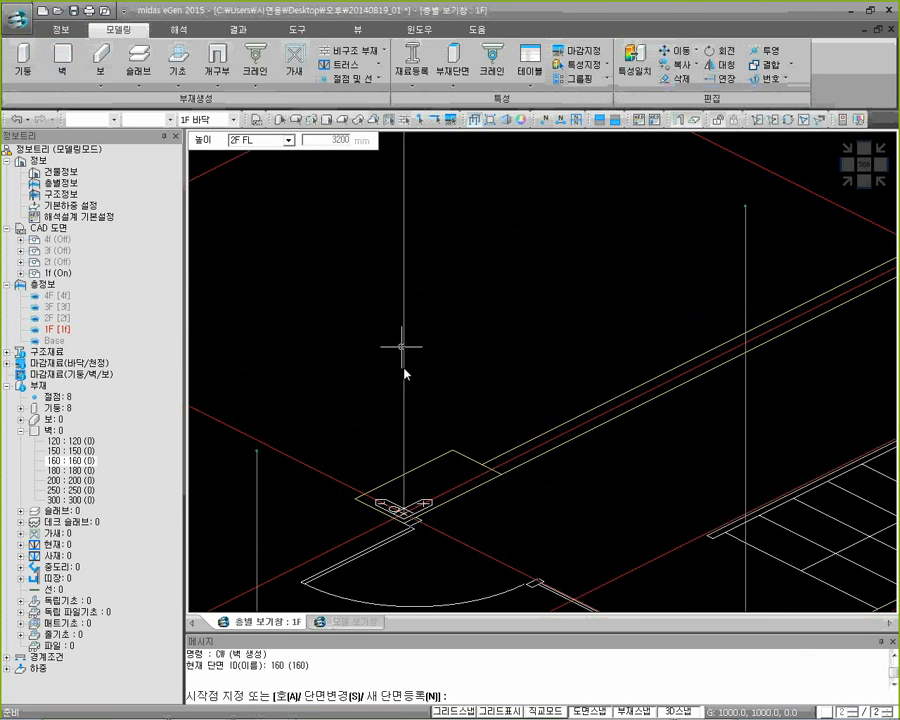
pyautogui.click(403, 510)
pyautogui.scroll(-4, 534, 392)
pyautogui.moveTo(735, 284); pyautogui.dragTo(573, 370, button='middle')
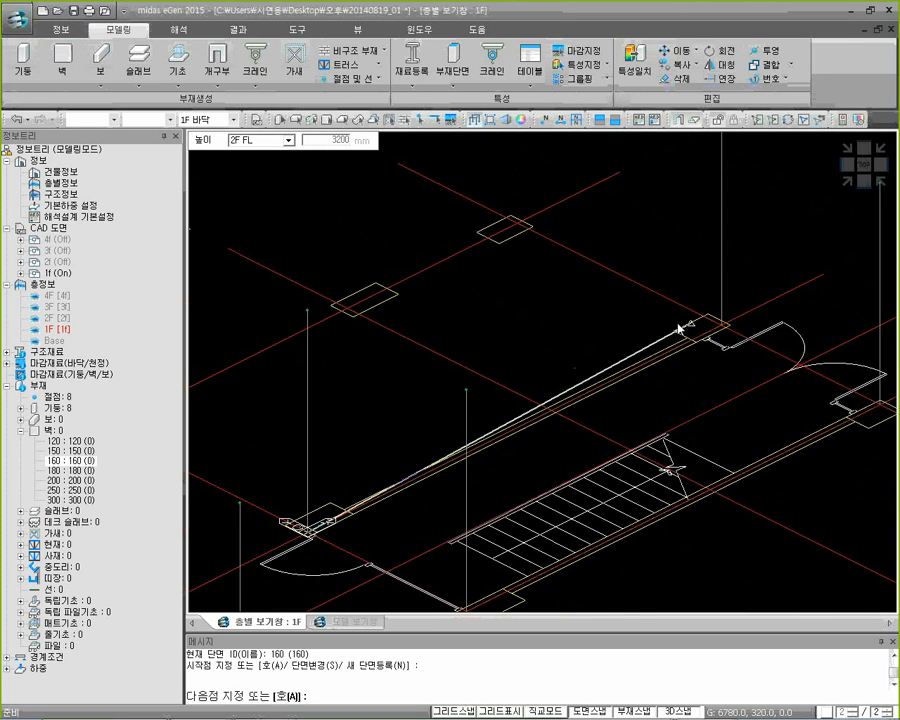
pyautogui.scroll(4, 706, 327)
pyautogui.click(743, 361)
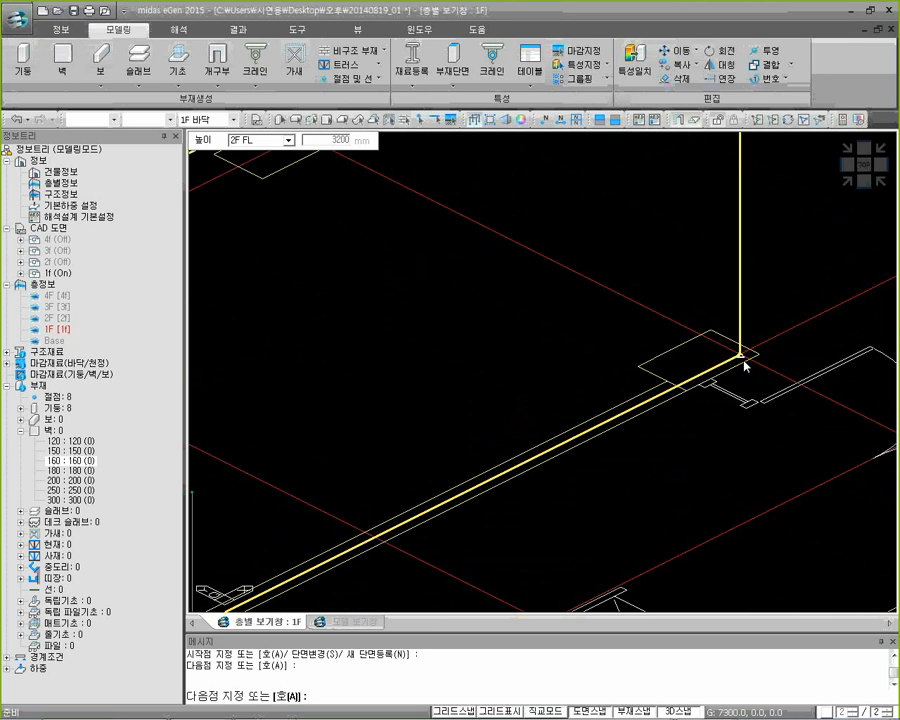
pyautogui.press('Escape')
pyautogui.scroll(-4, 805, 298)
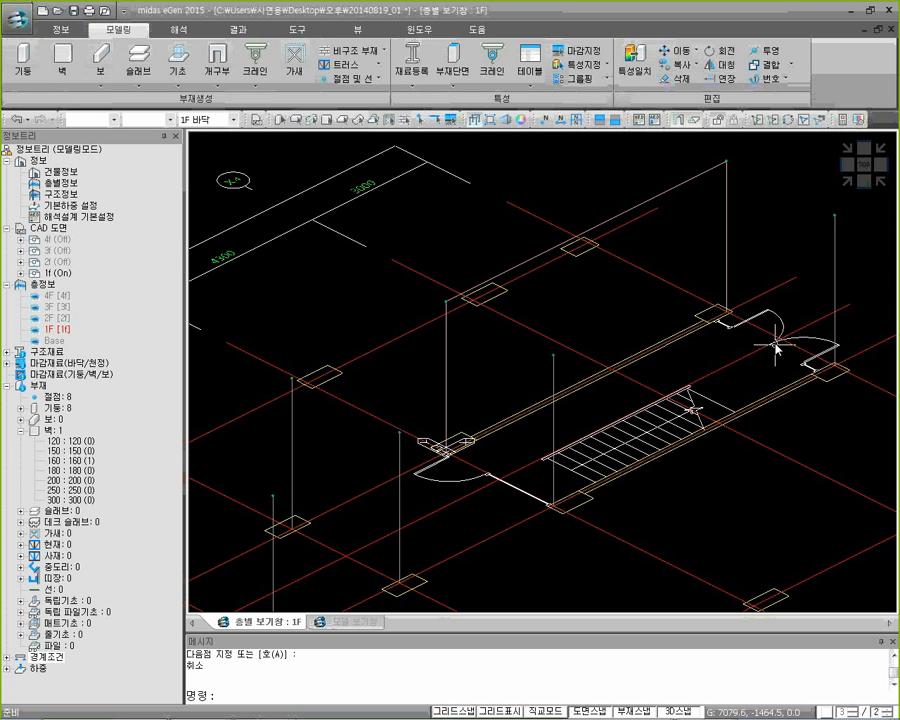
pyautogui.click(475, 120)
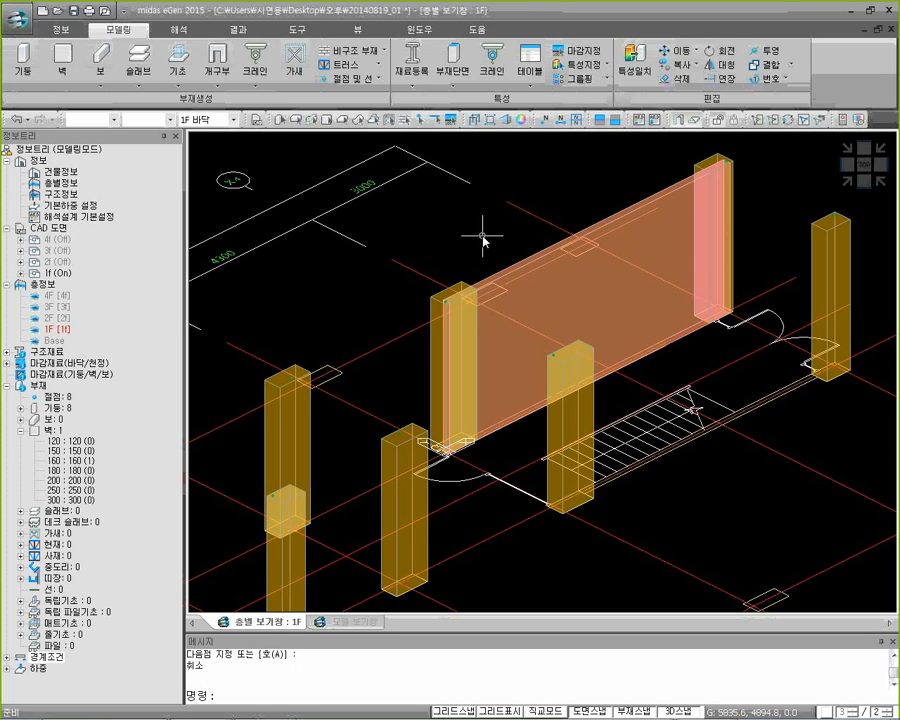
# Create a wall with section 160 along the stairwell's lower wall line between the nodes of its two end columns
pyautogui.press('space')
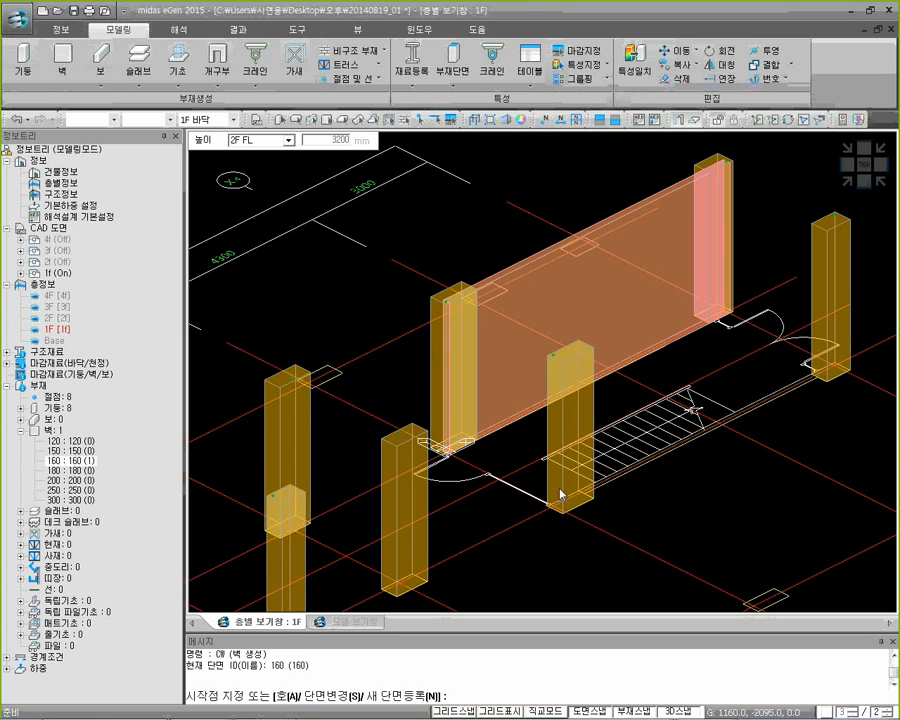
pyautogui.scroll(2, 556, 510)
pyautogui.scroll(2, 523, 402)
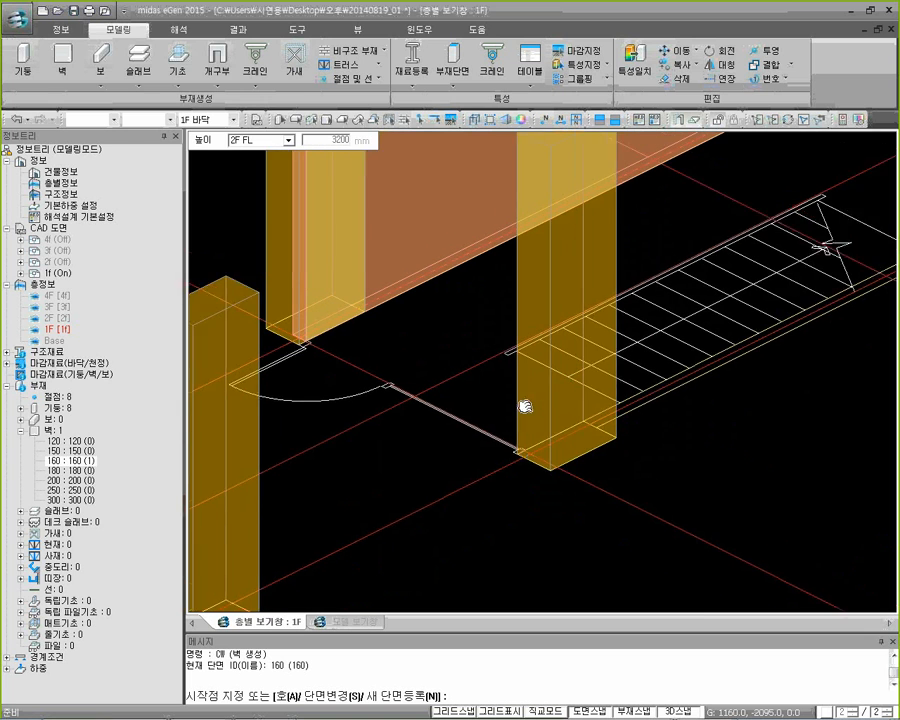
pyautogui.click(472, 121)
pyautogui.click(472, 494)
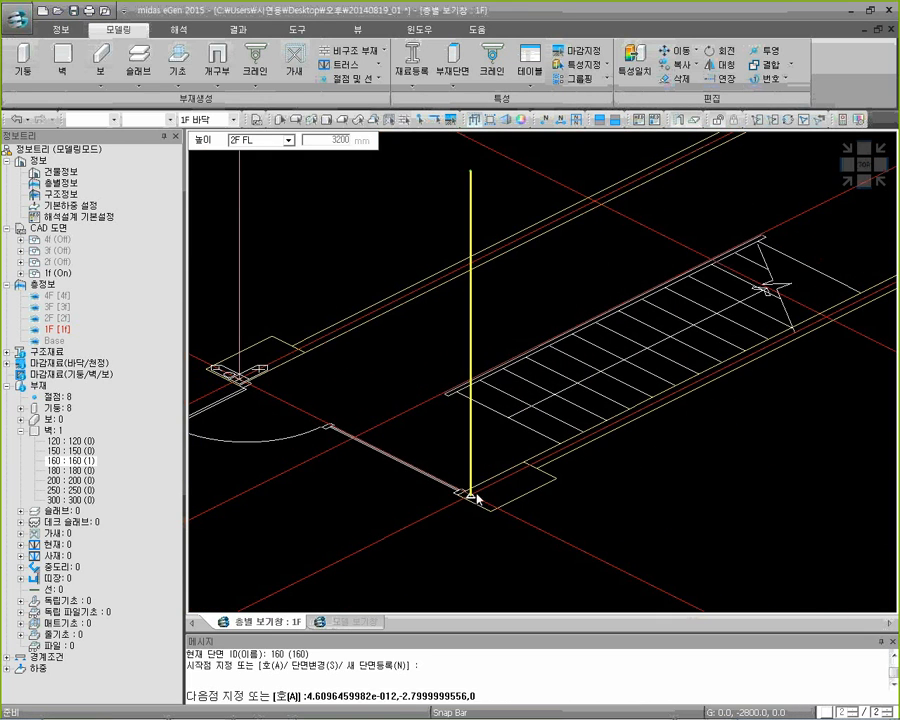
pyautogui.scroll(-2, 693, 372)
pyautogui.moveTo(730, 294); pyautogui.dragTo(542, 395, button='middle')
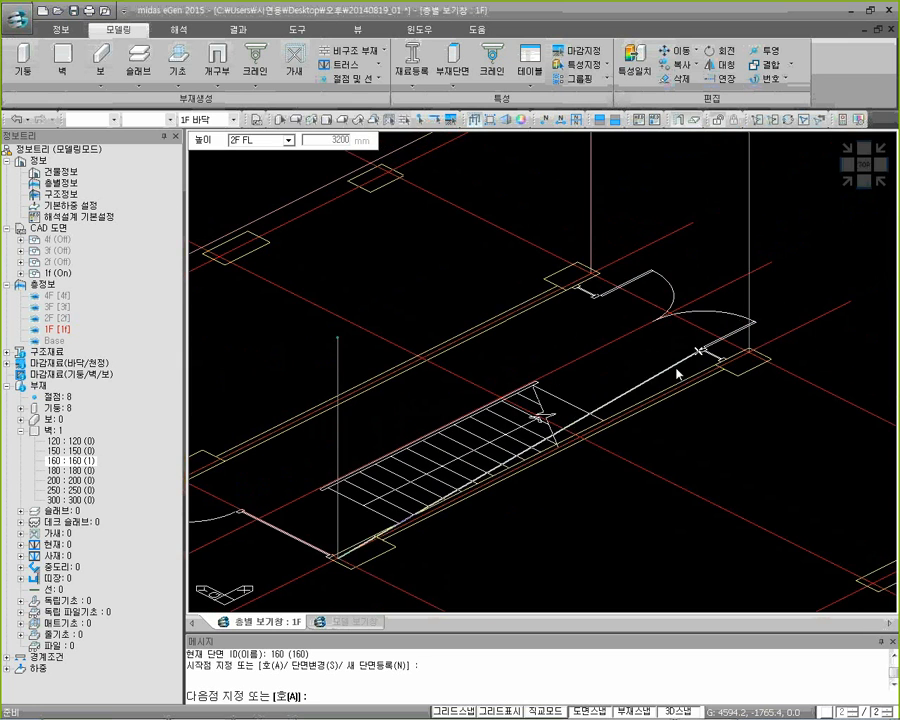
pyautogui.click(749, 356)
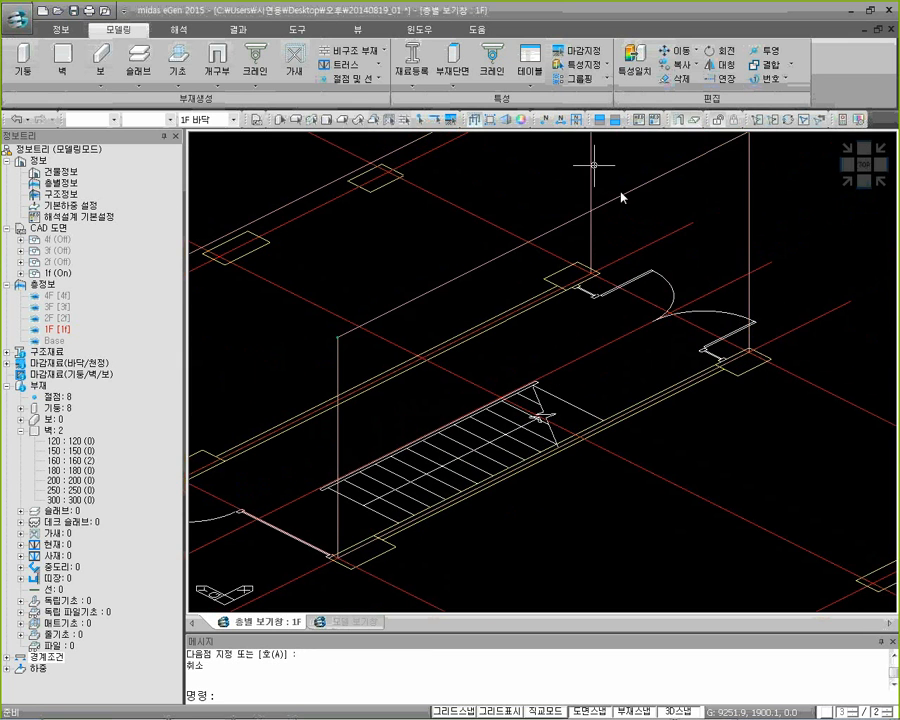
# Compare the two stairwell walls in solid and line display, and show the whole 1F model in an isometric view
pyautogui.click(474, 121)
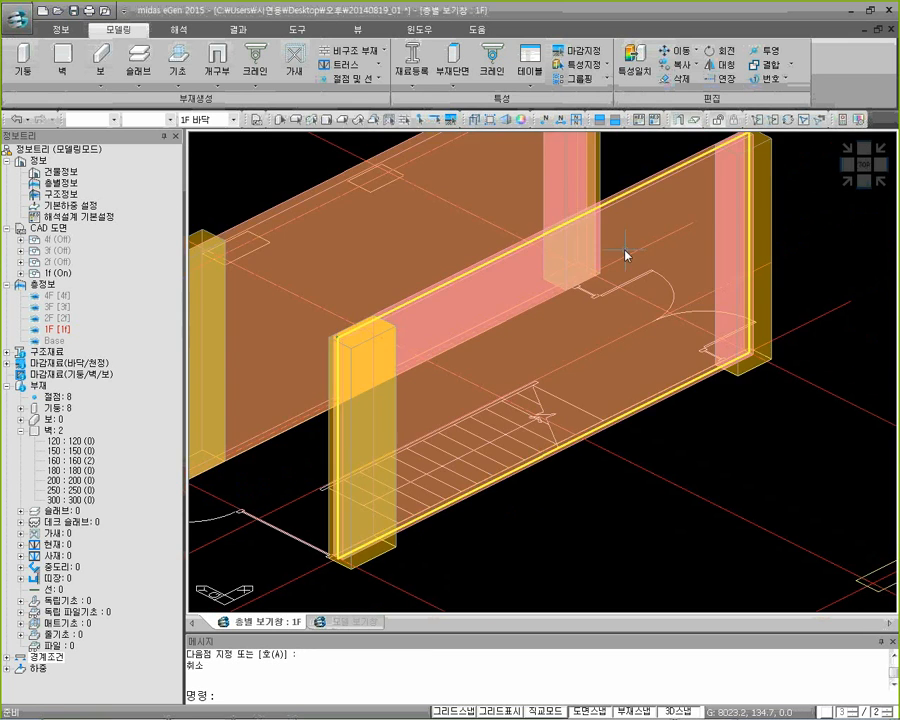
pyautogui.scroll(-2, 618, 255)
pyautogui.moveTo(762, 245); pyautogui.dragTo(793, 296, button='middle')
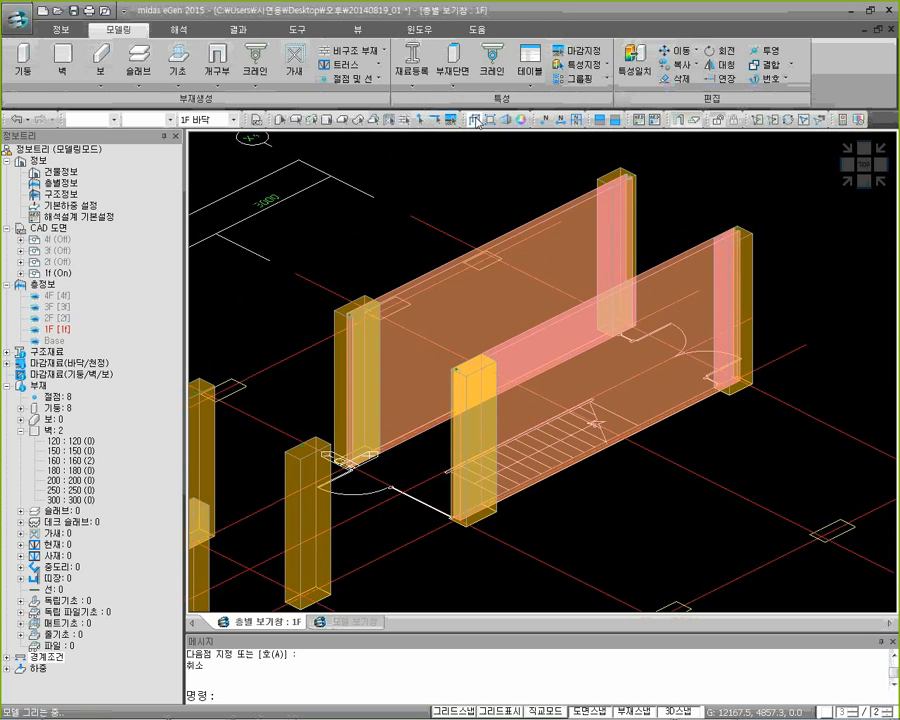
pyautogui.click(476, 121)
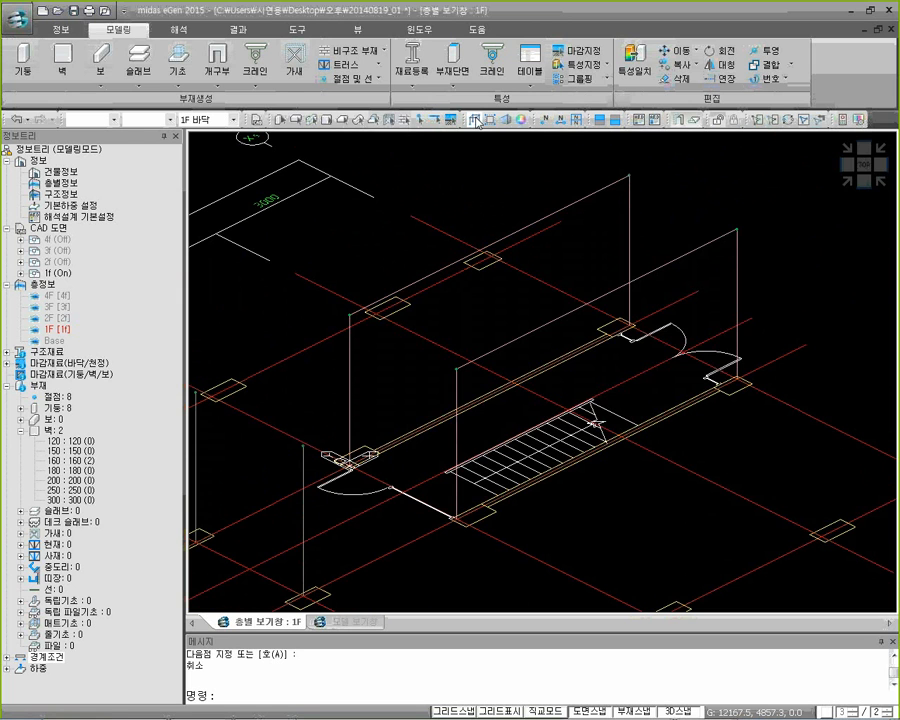
pyautogui.click(477, 122)
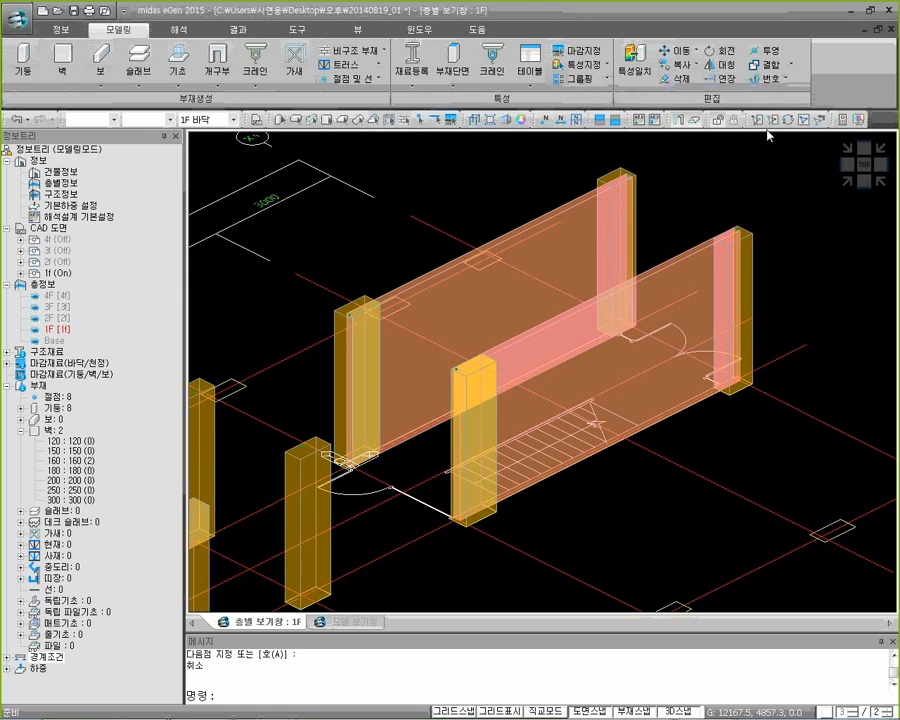
pyautogui.click(849, 181)
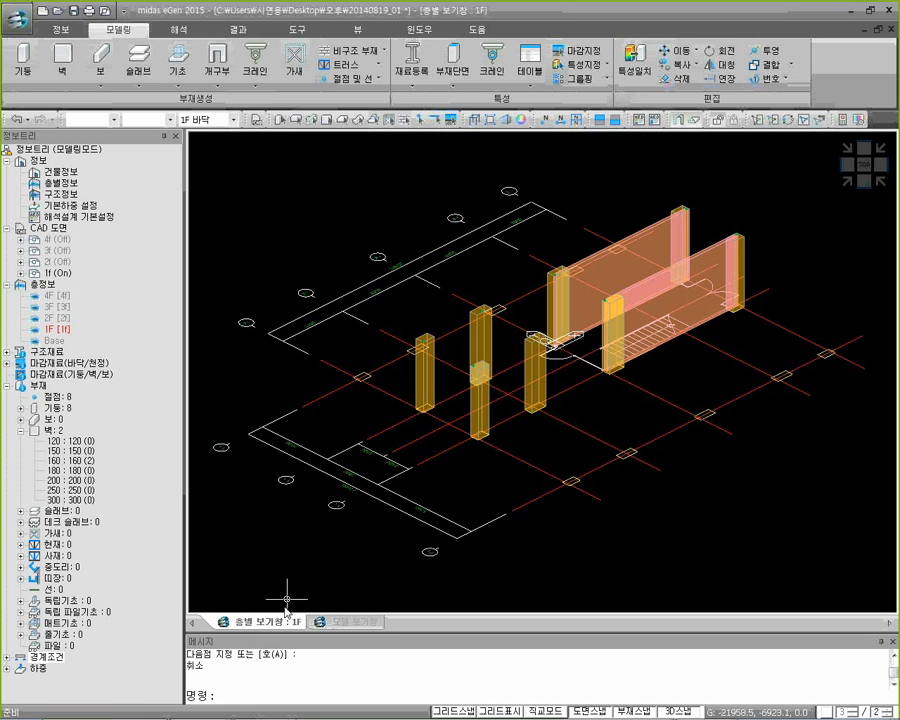
# Switch to the model file 20140819_02 and set its working floor to 2F 바닥
pyautogui.click(262, 708)
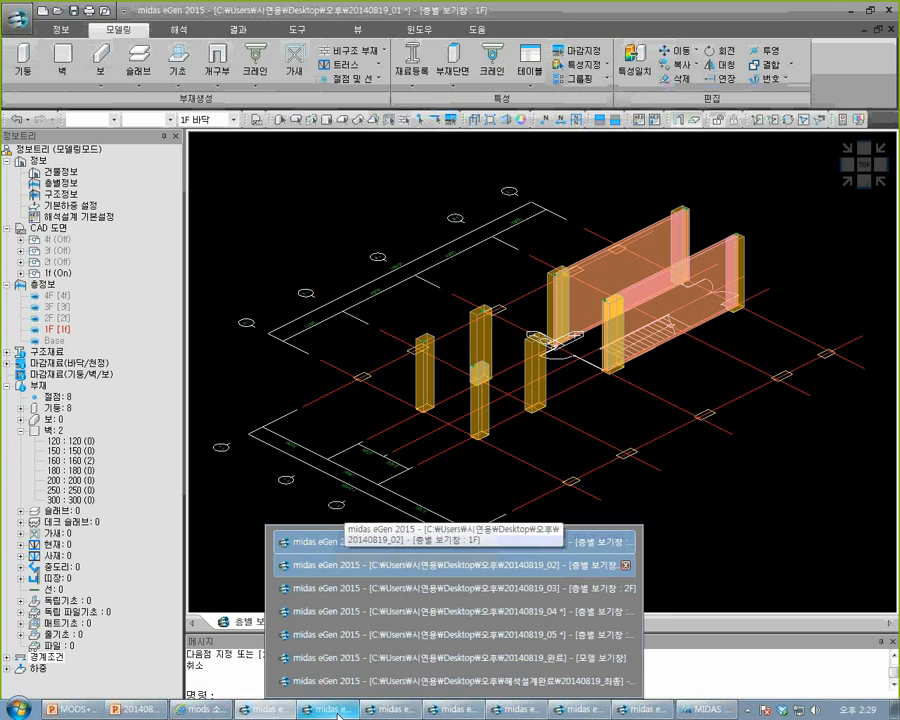
pyautogui.click(338, 715)
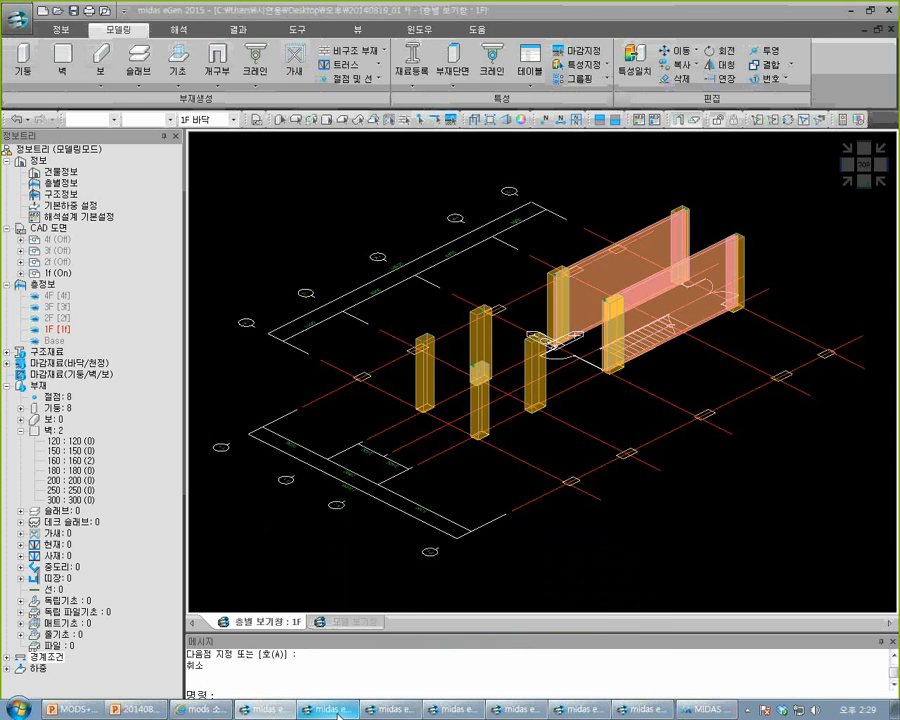
pyautogui.click(338, 714)
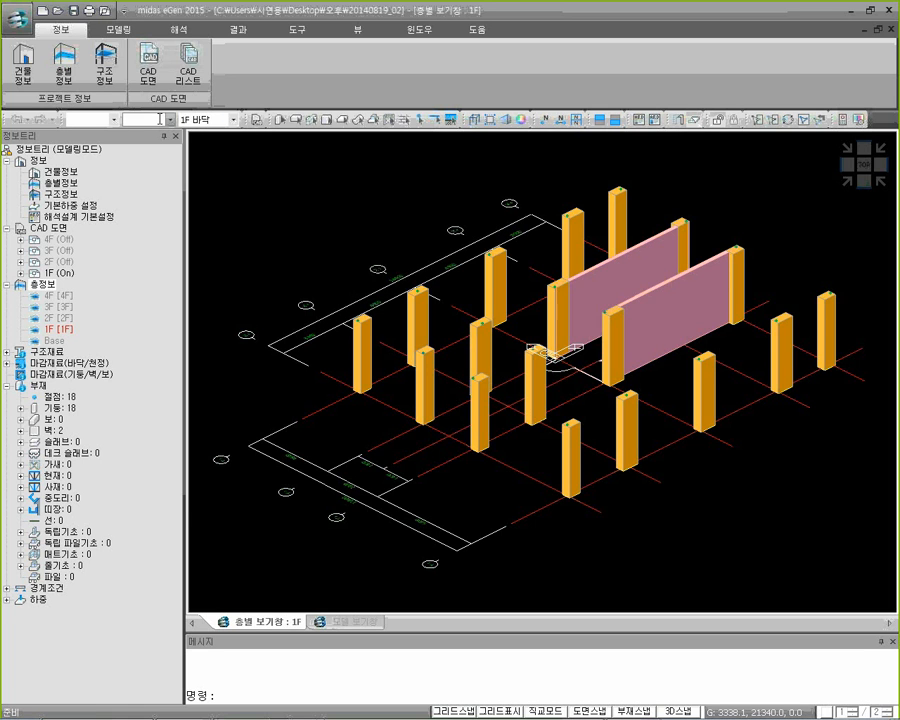
pyautogui.click(232, 121)
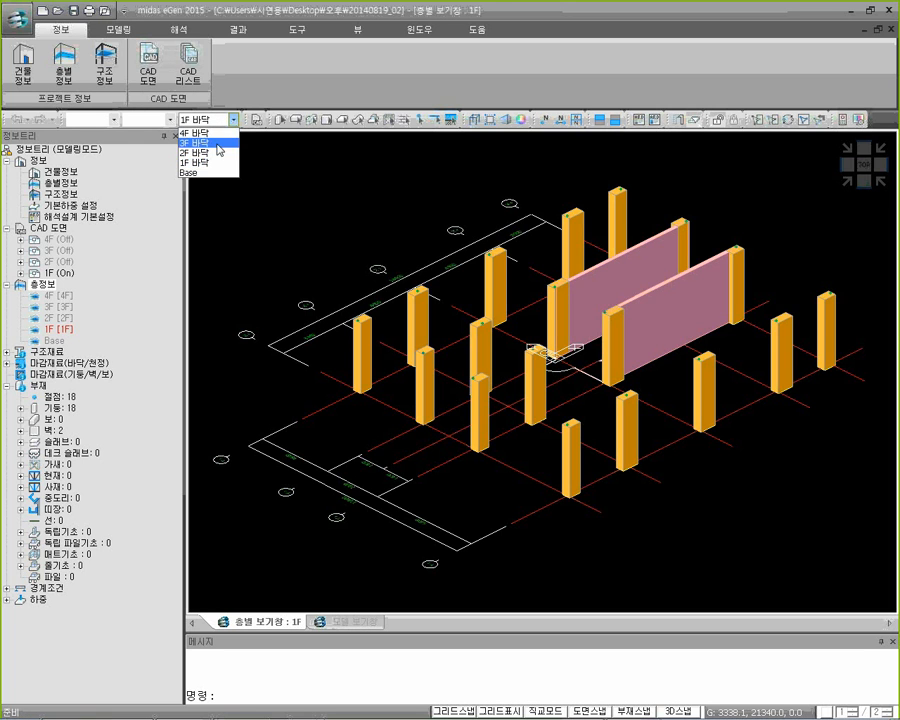
pyautogui.click(212, 153)
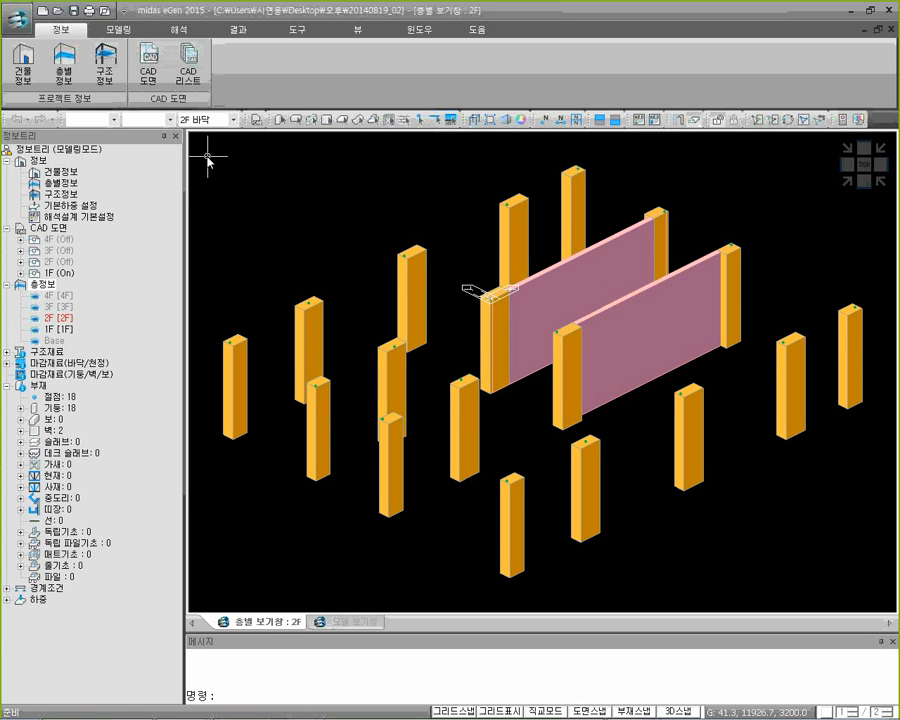
# Turn on the display of the 2F CAD drawing in the model view
pyautogui.click(44, 229)
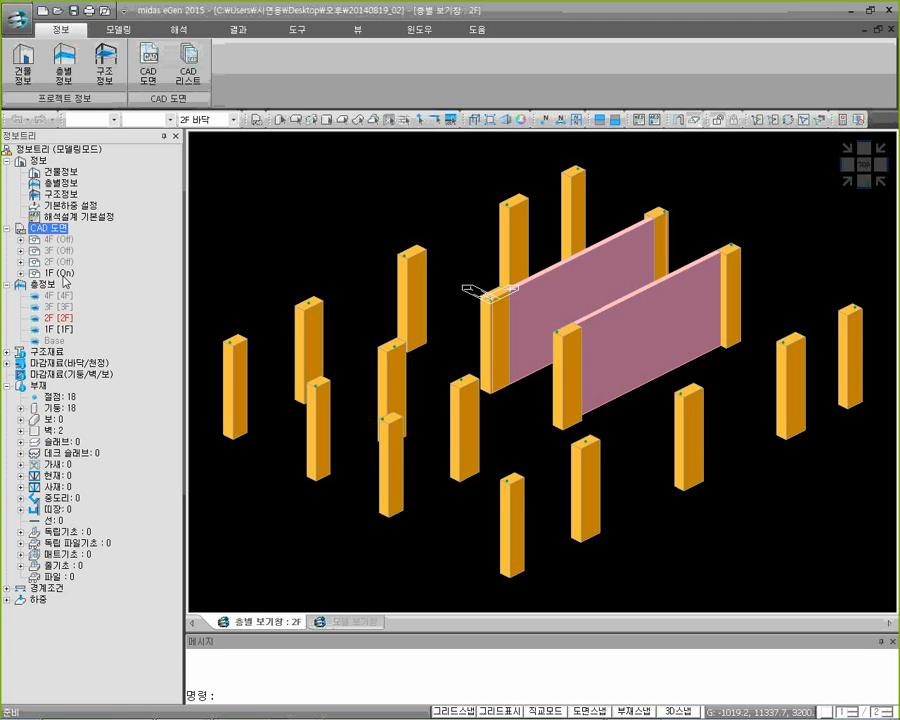
pyautogui.click(64, 275)
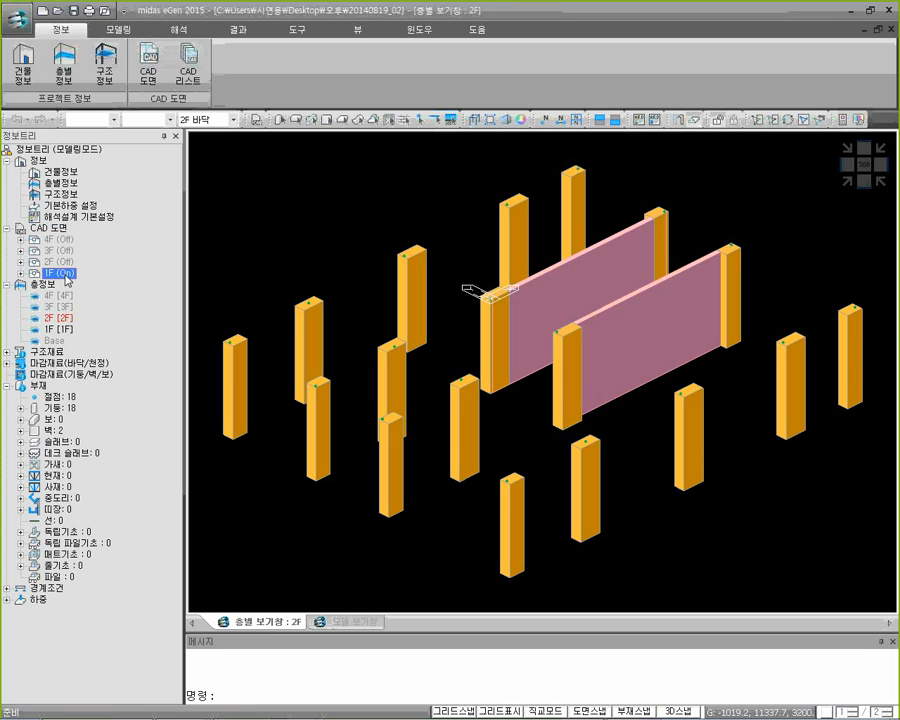
pyautogui.click(66, 262)
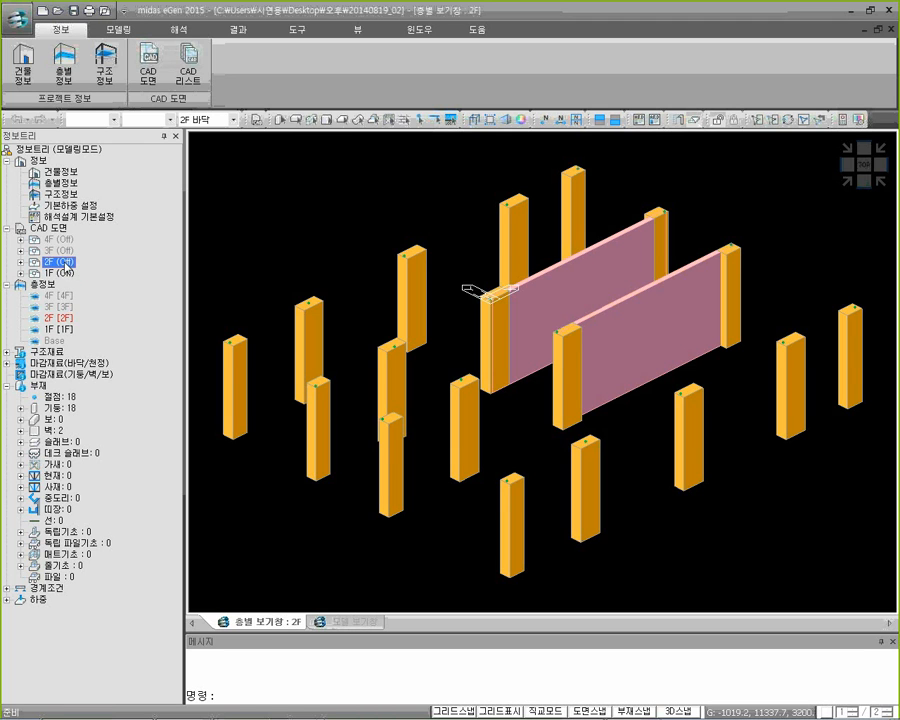
pyautogui.rightClick(66, 262)
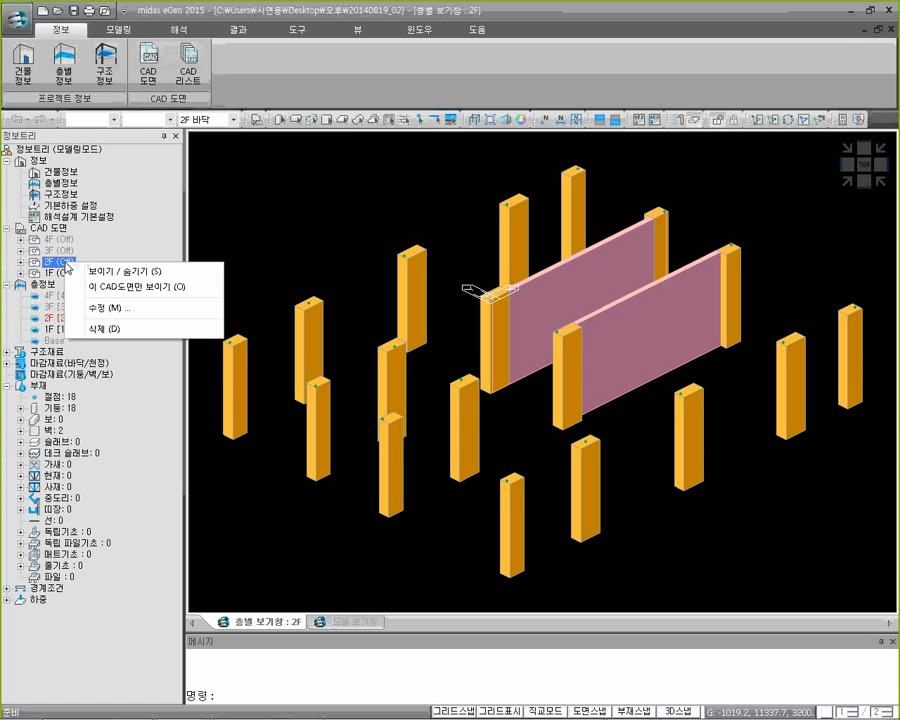
pyautogui.click(117, 272)
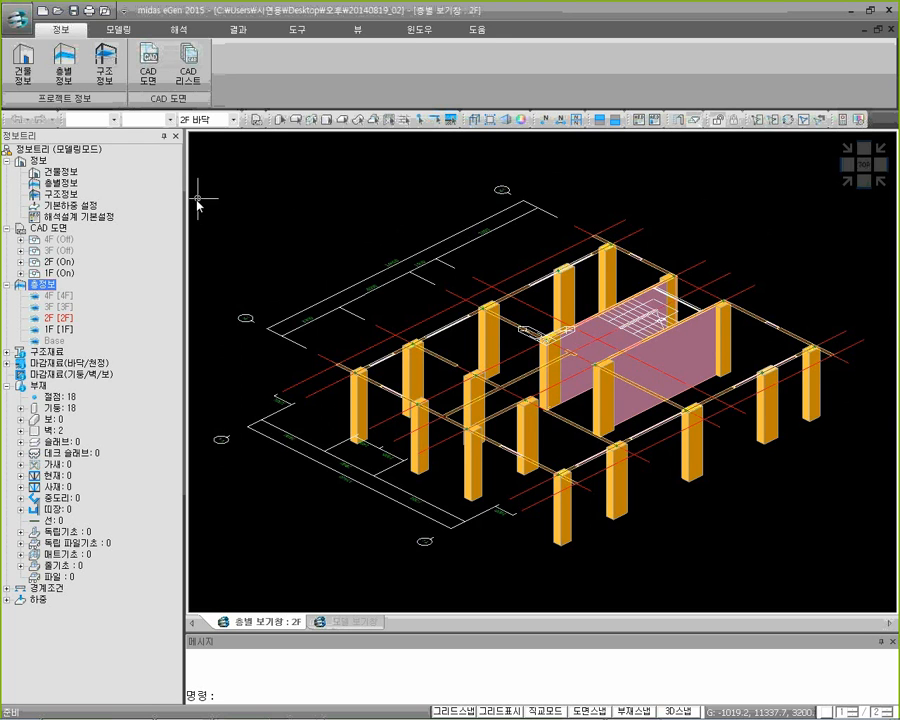
# Start main beam (큰보) creation and use automatic generation to create the 2F beams from the CAD drawing
pyautogui.click(119, 29)
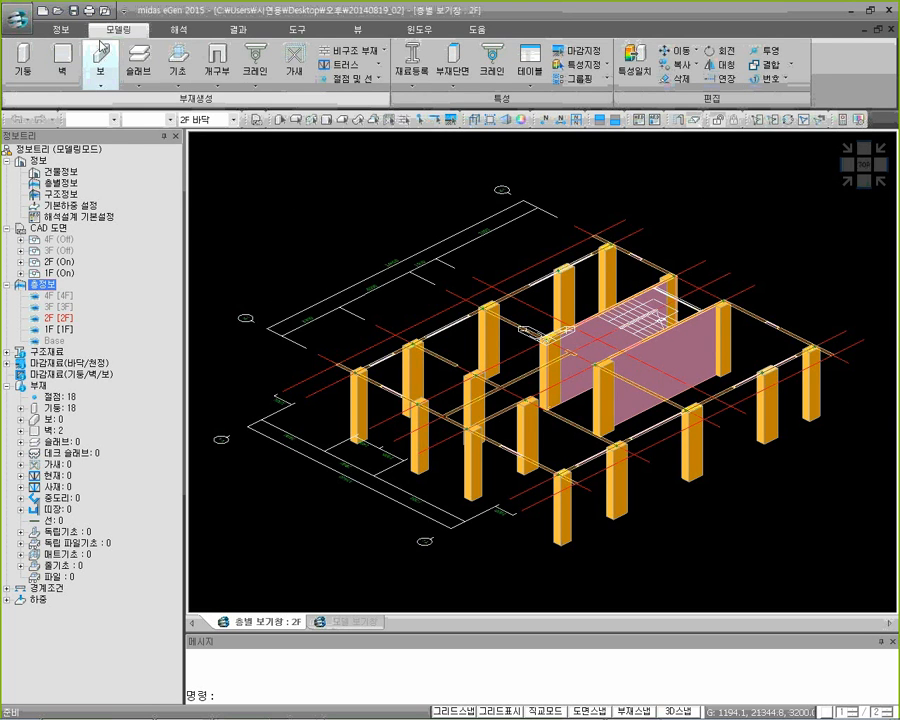
pyautogui.click(100, 78)
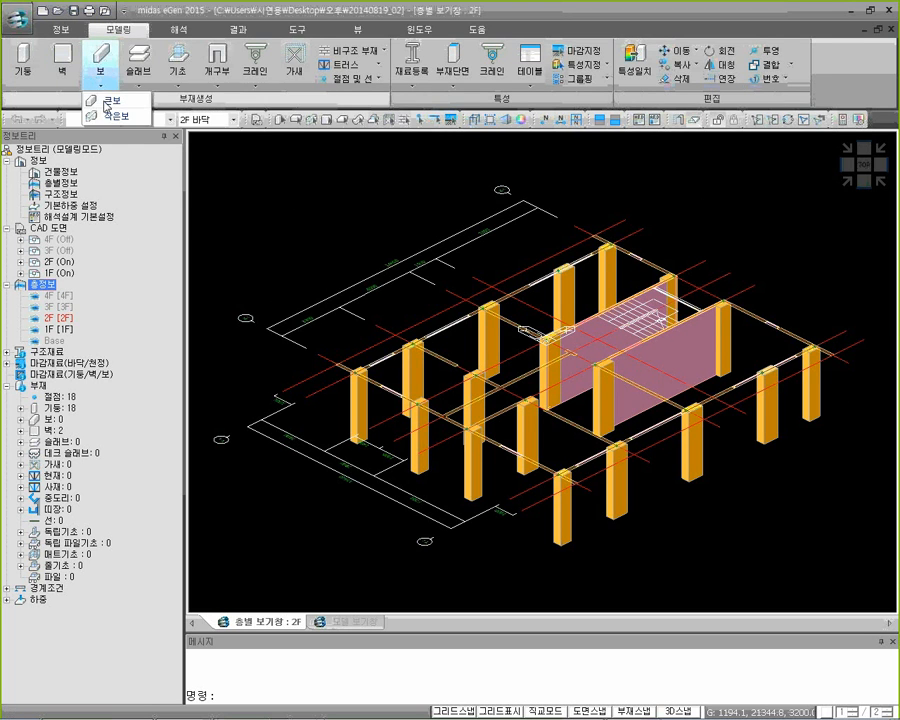
pyautogui.click(107, 101)
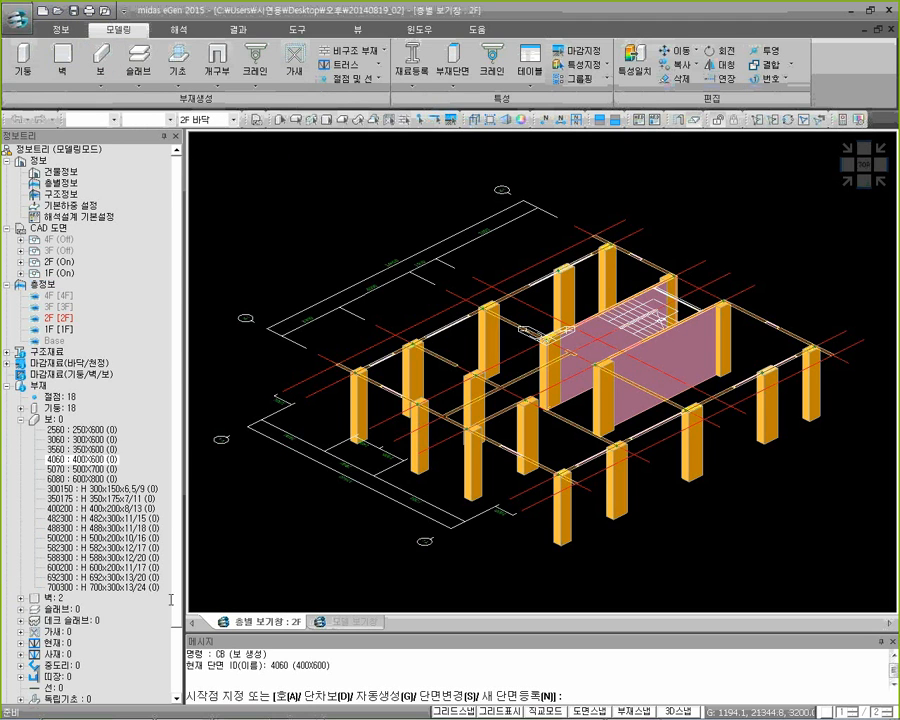
pyautogui.moveTo(296, 667); pyautogui.dragTo(328, 667)
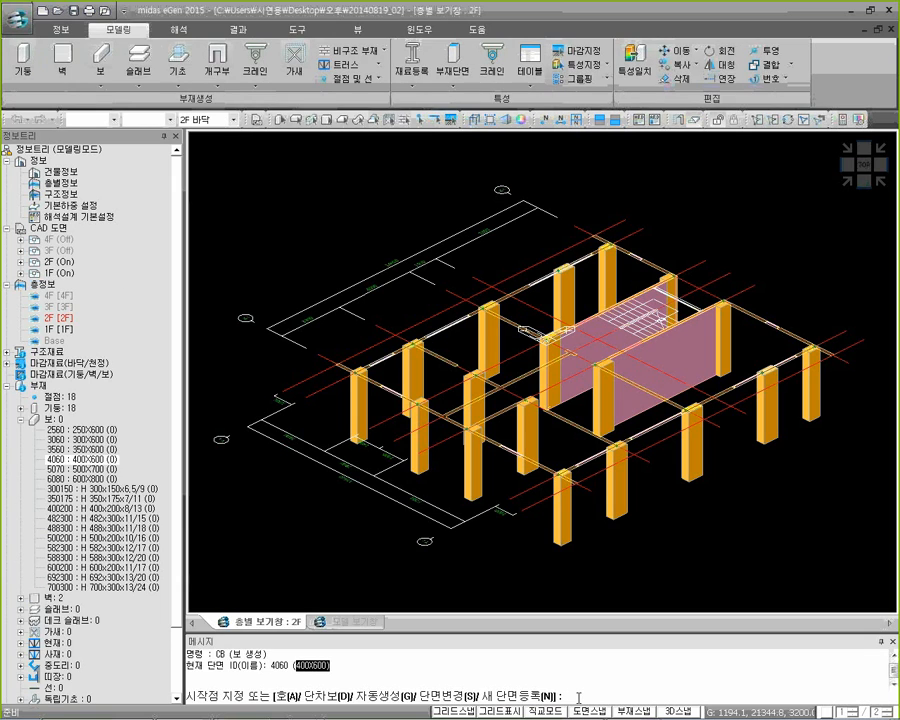
pyautogui.write('g')
pyautogui.press('Return')
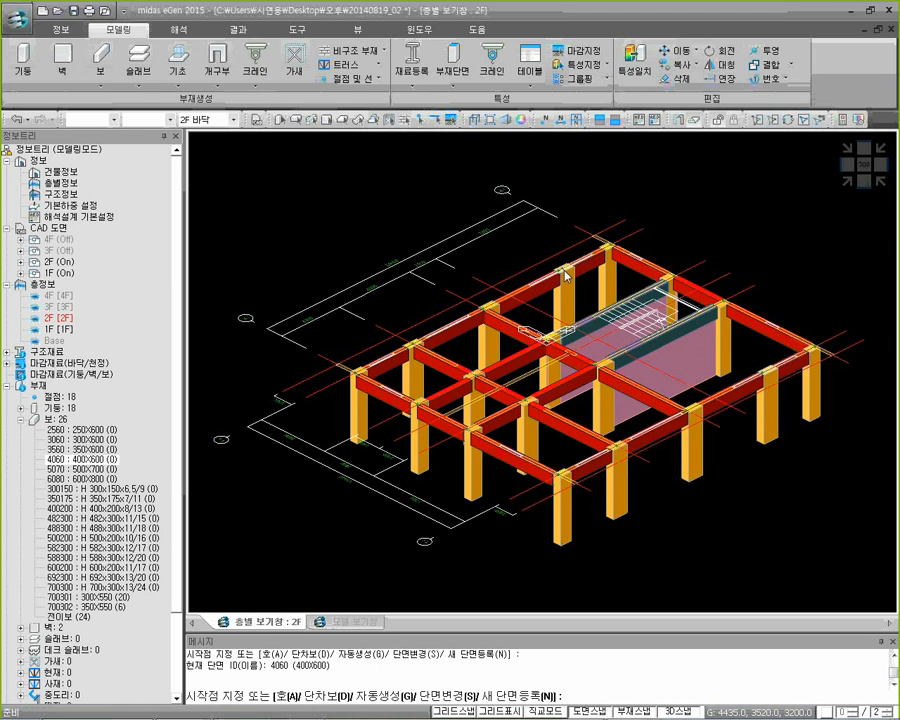
pyautogui.scroll(5, 510, 260)
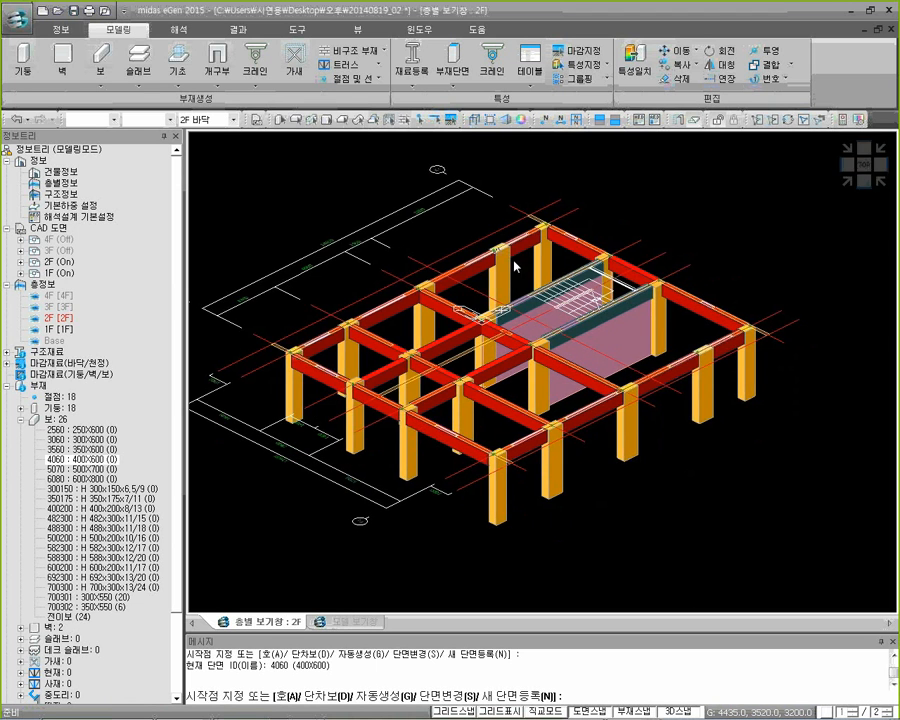
pyautogui.scroll(2, 505, 265)
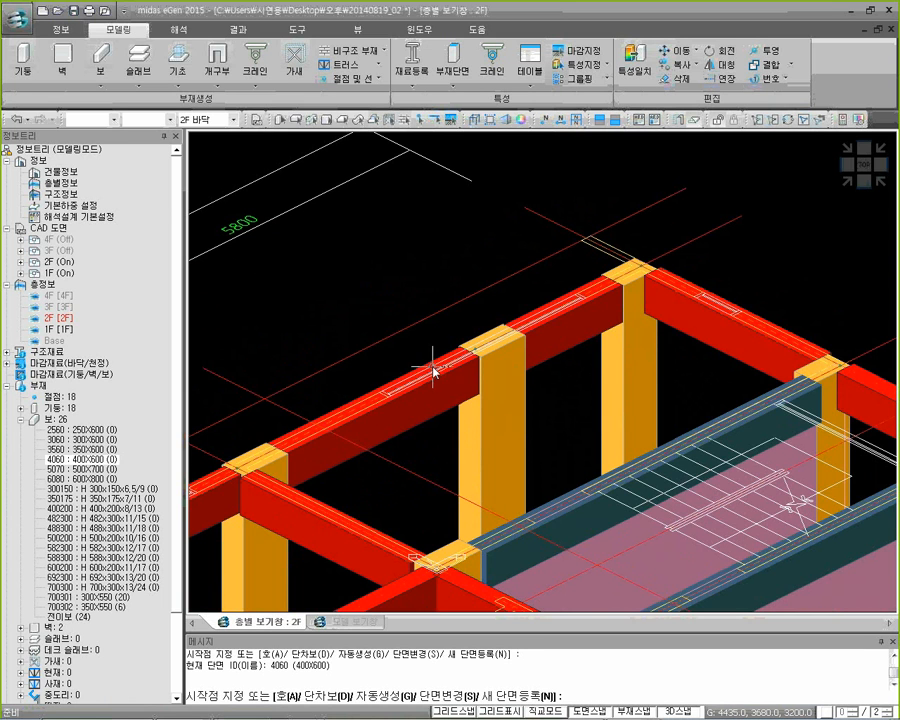
pyautogui.scroll(2, 408, 386)
pyautogui.scroll(-3, 406, 387)
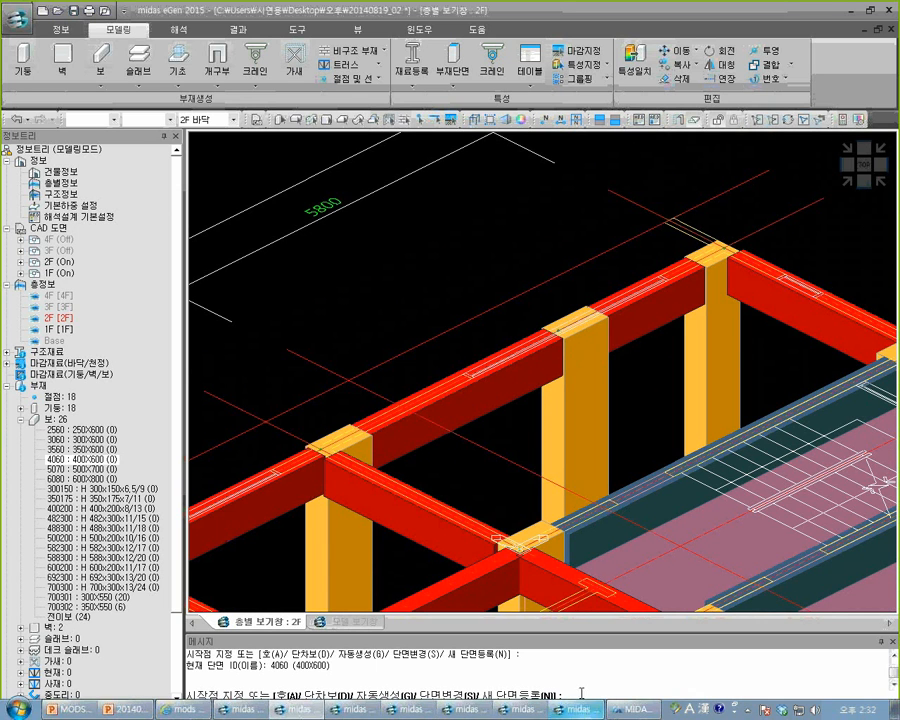
# Create a 400X600 main beam across the stairwell bay, between the intermediate columns on the two opposite long edges
pyautogui.rightClick(575, 709)
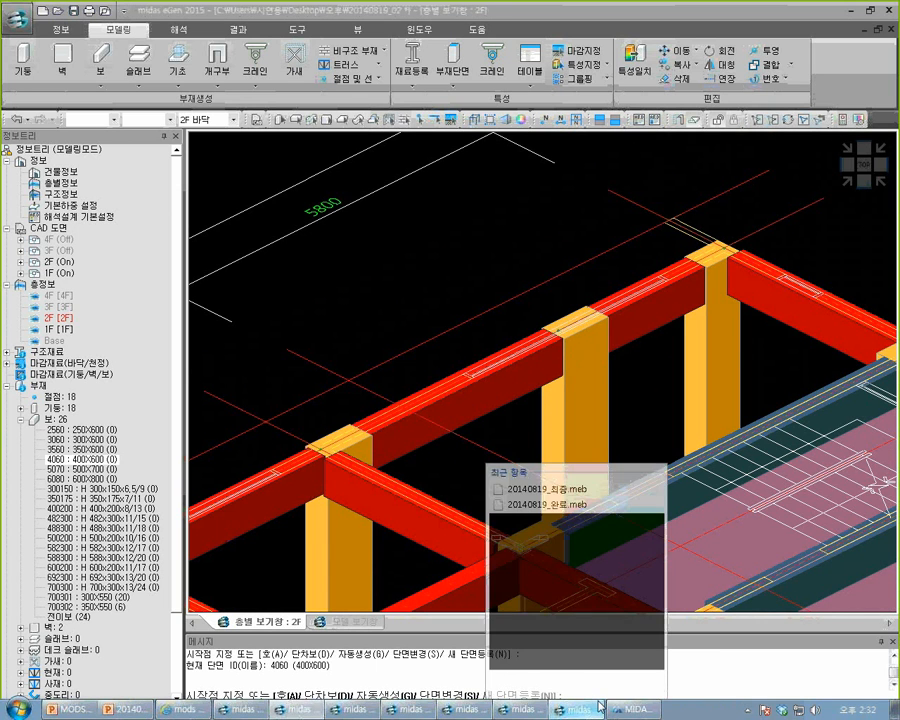
pyautogui.click(694, 672)
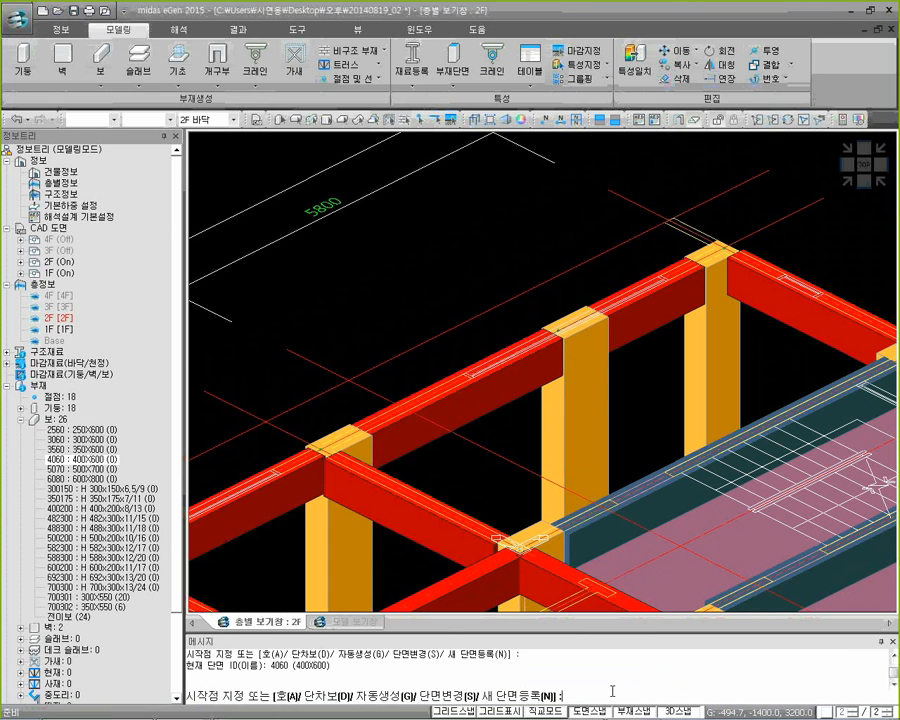
pyautogui.click(601, 715)
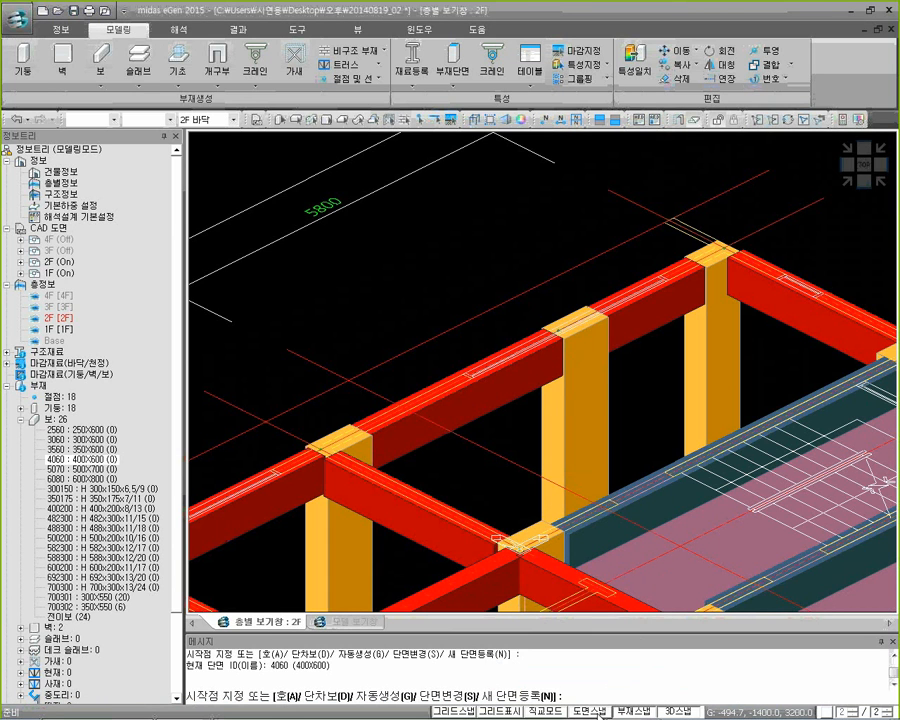
pyautogui.click(561, 331)
pyautogui.scroll(-3, 634, 384)
pyautogui.moveTo(703, 435); pyautogui.dragTo(591, 361, button='middle')
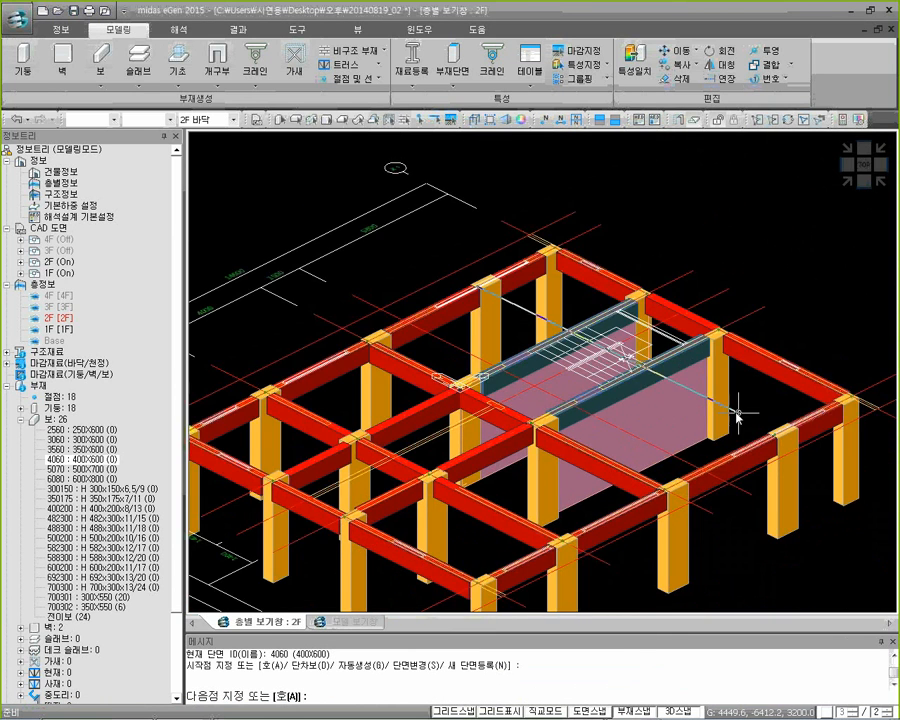
pyautogui.click(776, 435)
pyautogui.press('Escape')
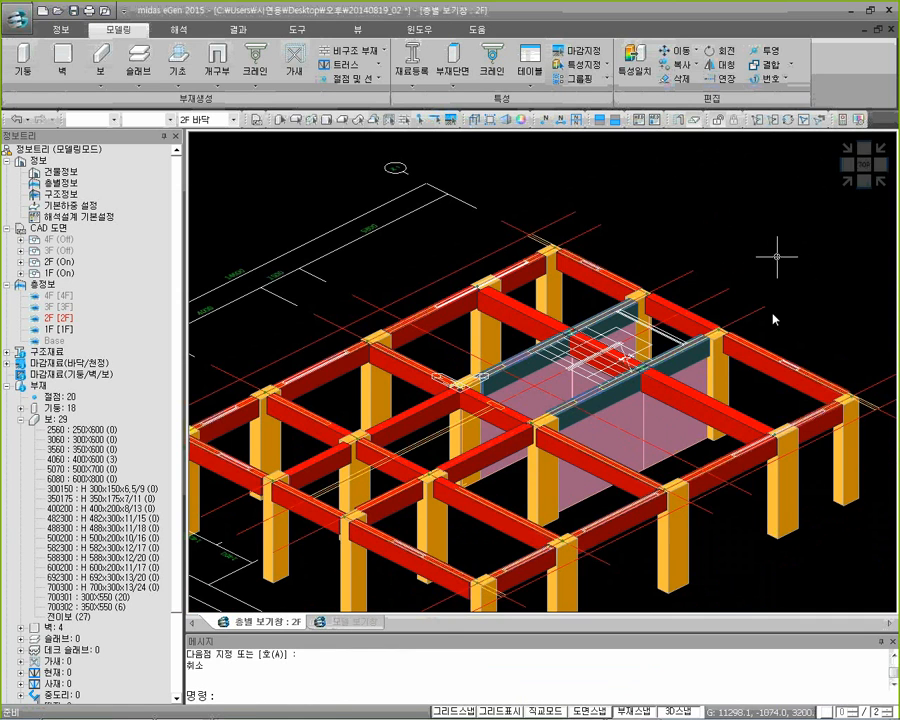
# In the top view, delete the two beam segments crossing the stairwell, at its middle and at its outer end
pyautogui.click(865, 166)
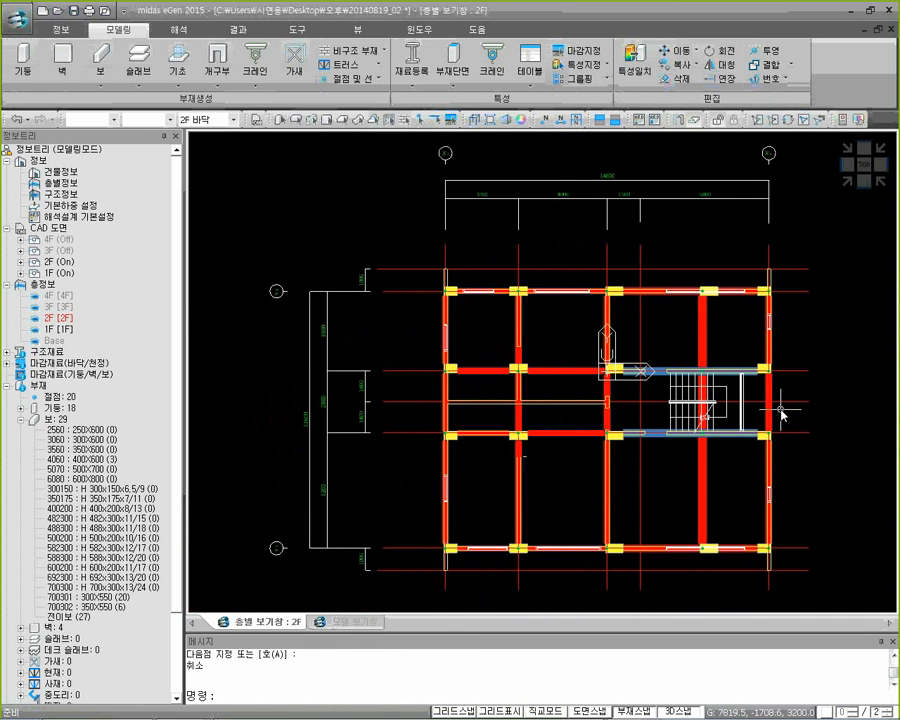
pyautogui.moveTo(780, 409); pyautogui.dragTo(682, 398)
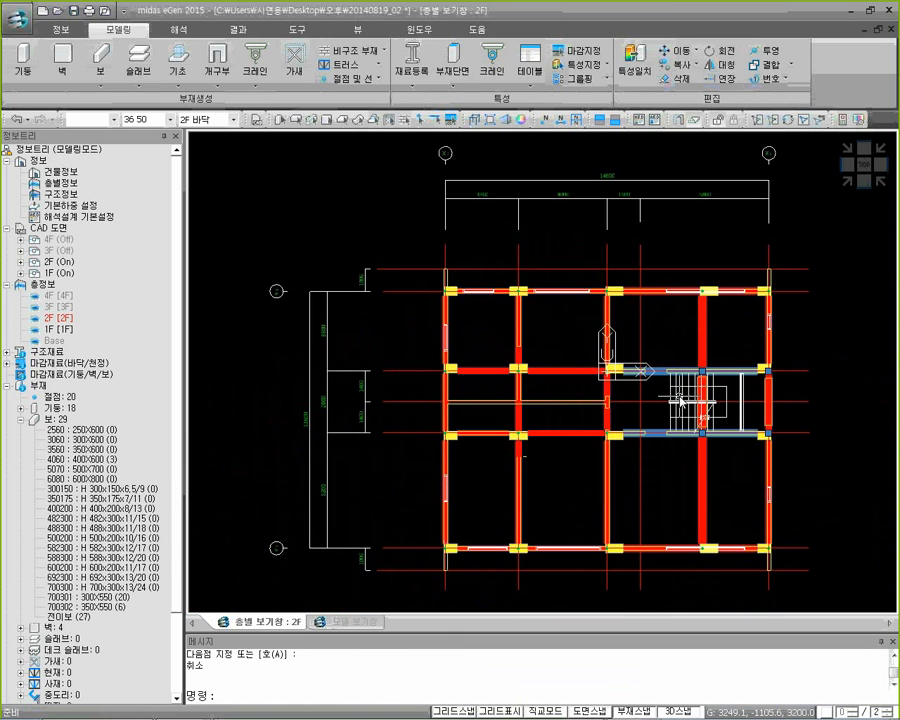
pyautogui.press('Delete')
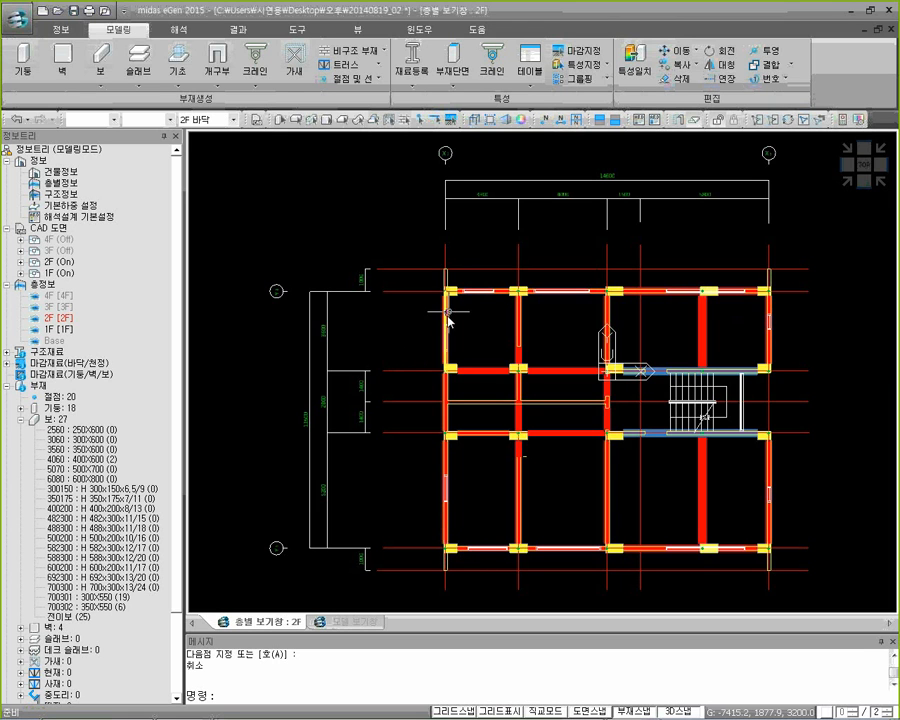
# Add a cantilever beam at the upper-left corner column by carrying the edge beam's end node out to the CAD outline
pyautogui.scroll(4, 458, 325)
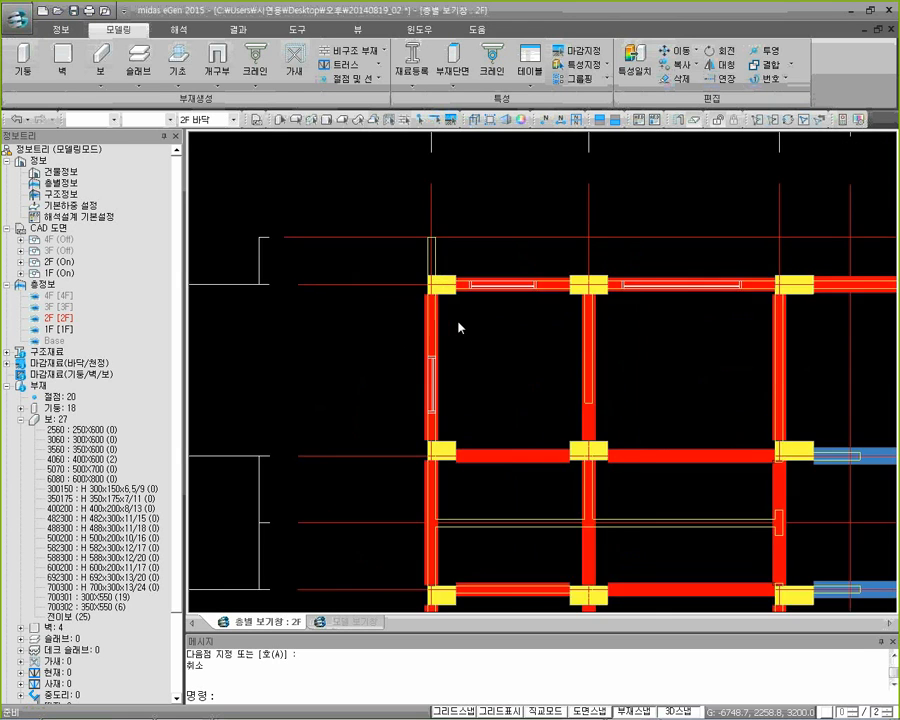
pyautogui.moveTo(488, 337); pyautogui.dragTo(475, 315, button='middle')
pyautogui.moveTo(378, 312)
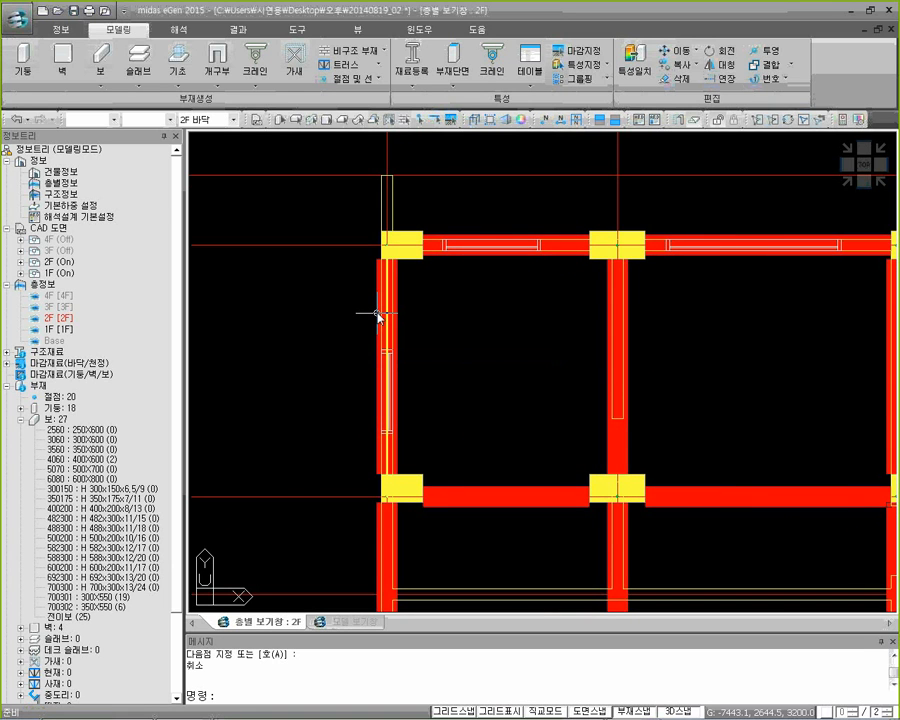
pyautogui.click(384, 320)
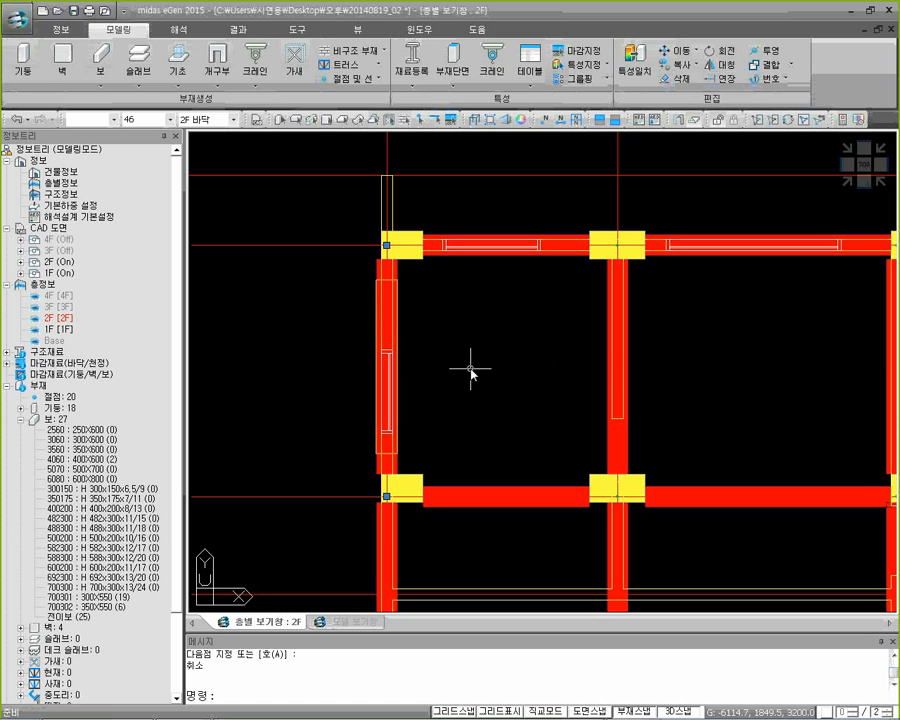
pyautogui.click(387, 244)
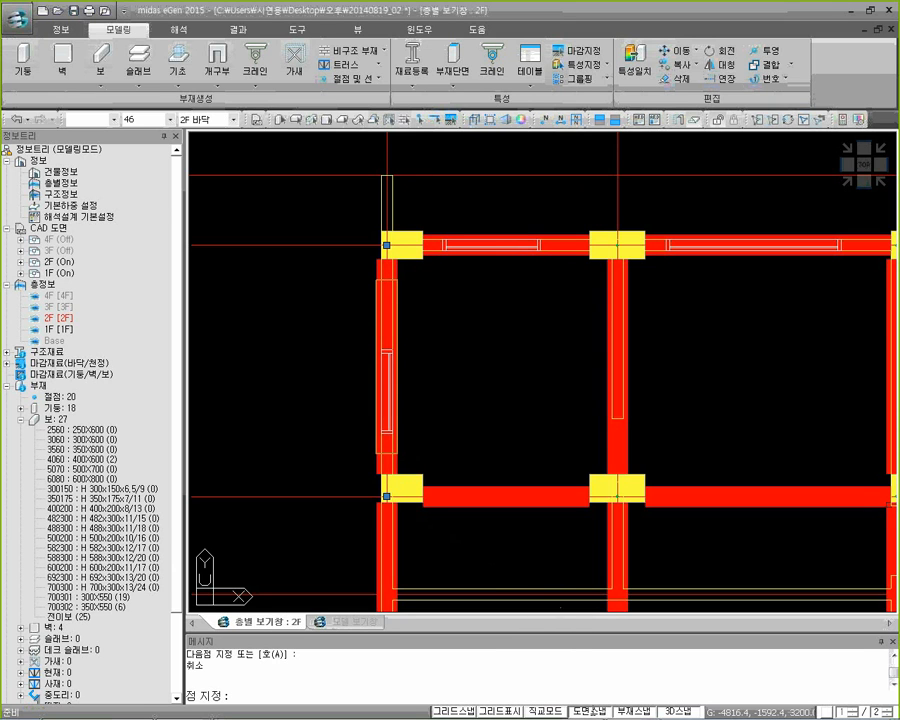
pyautogui.click(386, 178)
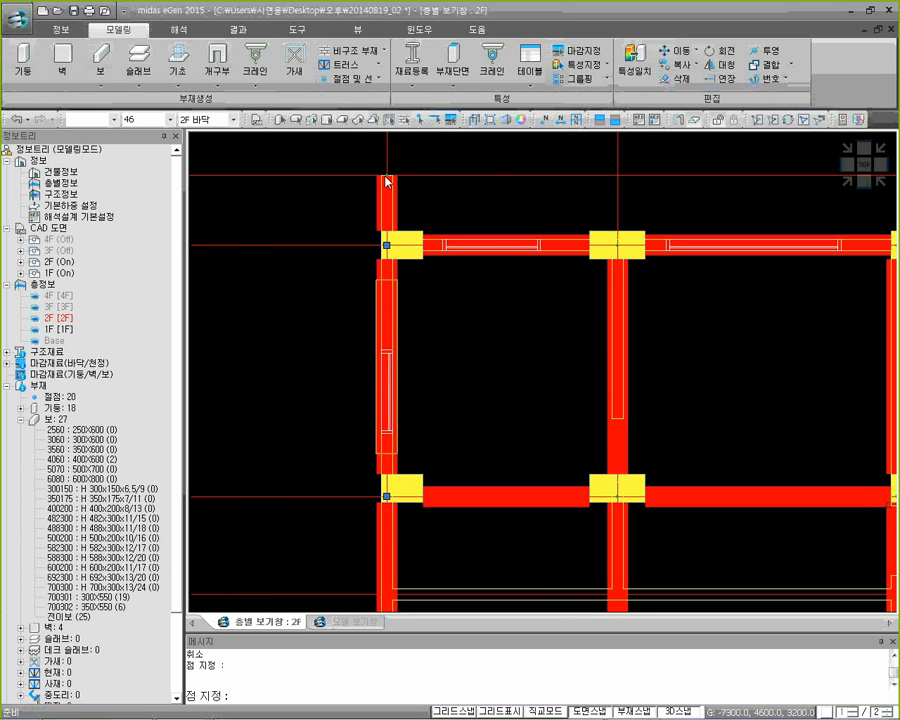
# Add cantilever beams above the second and third upper-edge columns, reaching the outer CAD grid line
pyautogui.click(625, 287)
pyautogui.click(617, 245)
pyautogui.click(623, 179)
pyautogui.moveTo(749, 333); pyautogui.dragTo(517, 327, button='middle')
pyautogui.click(670, 312)
pyautogui.click(666, 238)
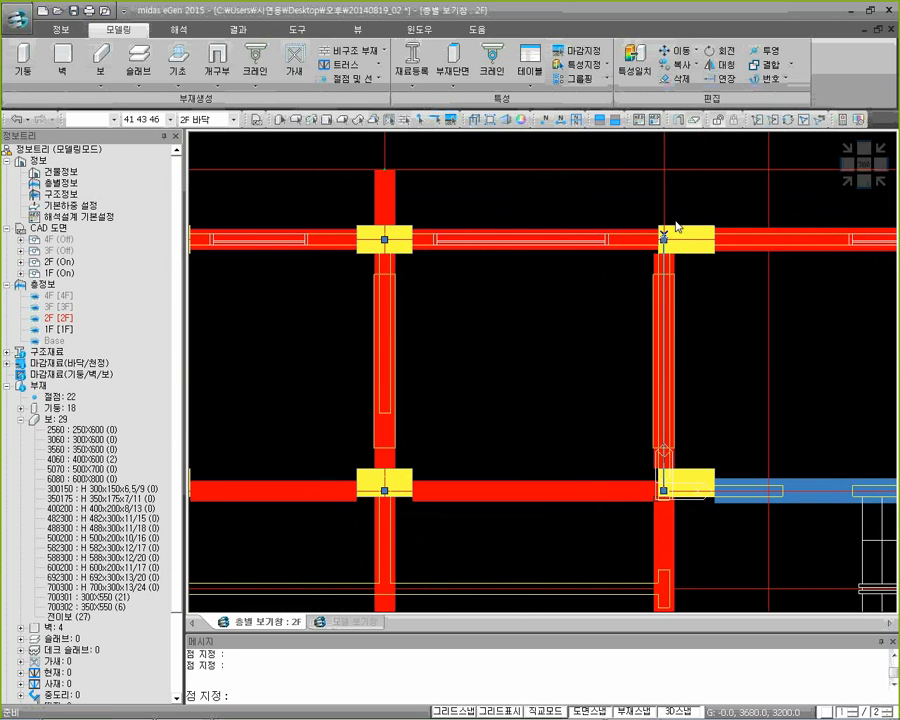
pyautogui.click(672, 179)
# Add cantilever beams below the three left-hand columns of the lower edge, reaching the outer grid line 1000 mm beyond
pyautogui.scroll(-4, 625, 325)
pyautogui.moveTo(589, 421); pyautogui.dragTo(577, 193, button='middle')
pyautogui.scroll(2, 408, 415)
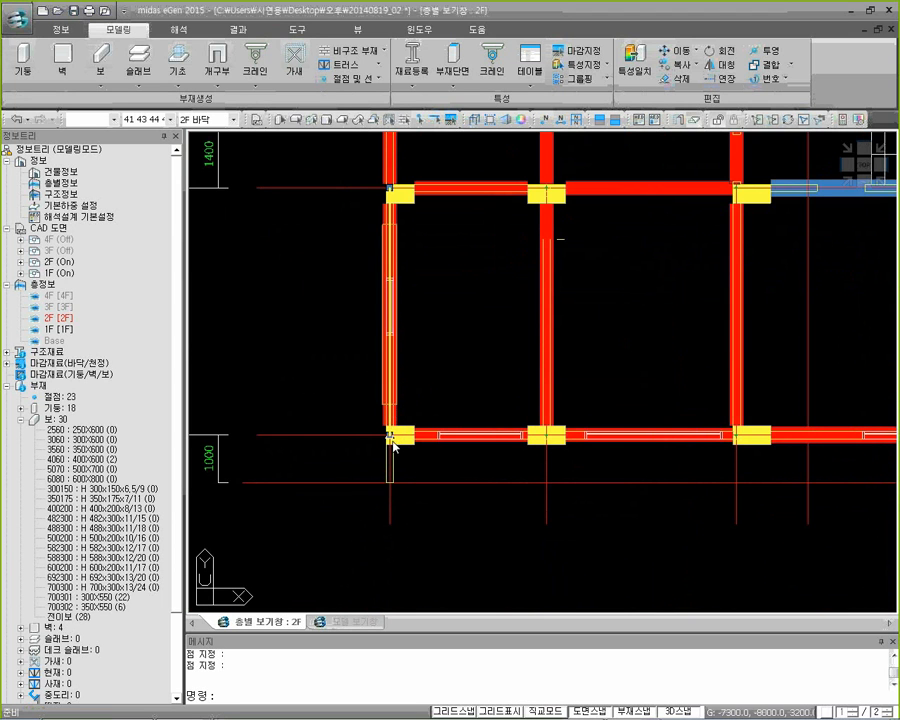
pyautogui.click(389, 483)
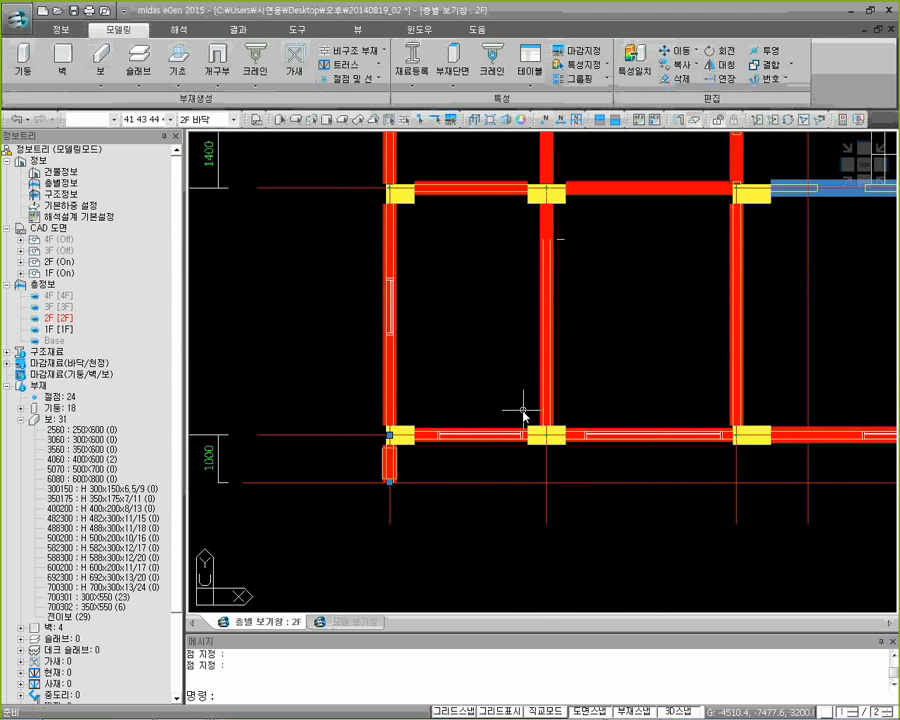
pyautogui.scroll(2, 554, 444)
pyautogui.press('Return')
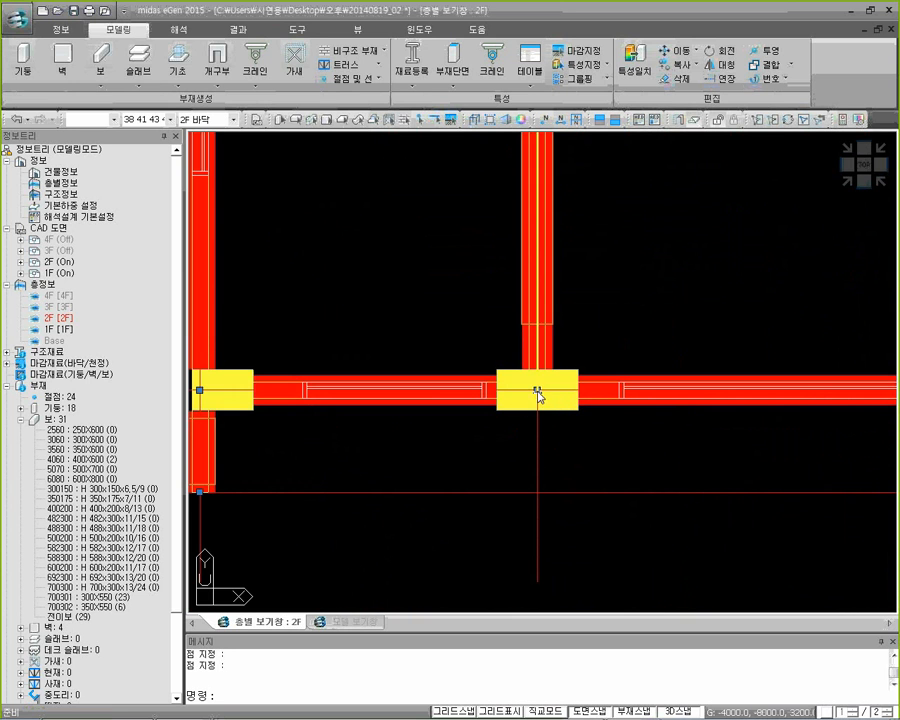
pyautogui.click(536, 489)
pyautogui.scroll(-4, 594, 482)
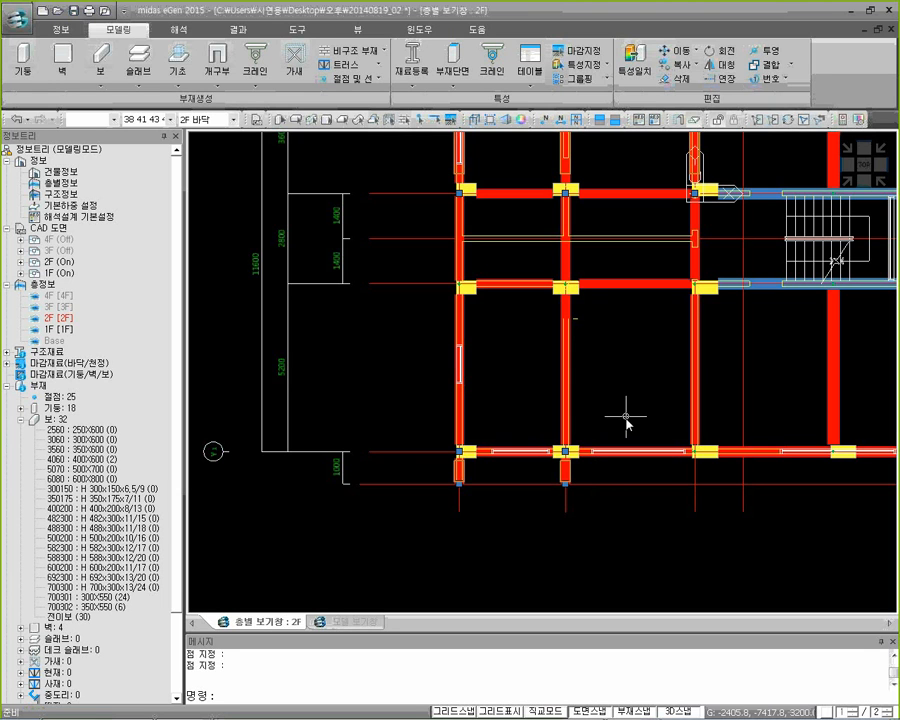
pyautogui.click(697, 455)
pyautogui.scroll(-2, 701, 488)
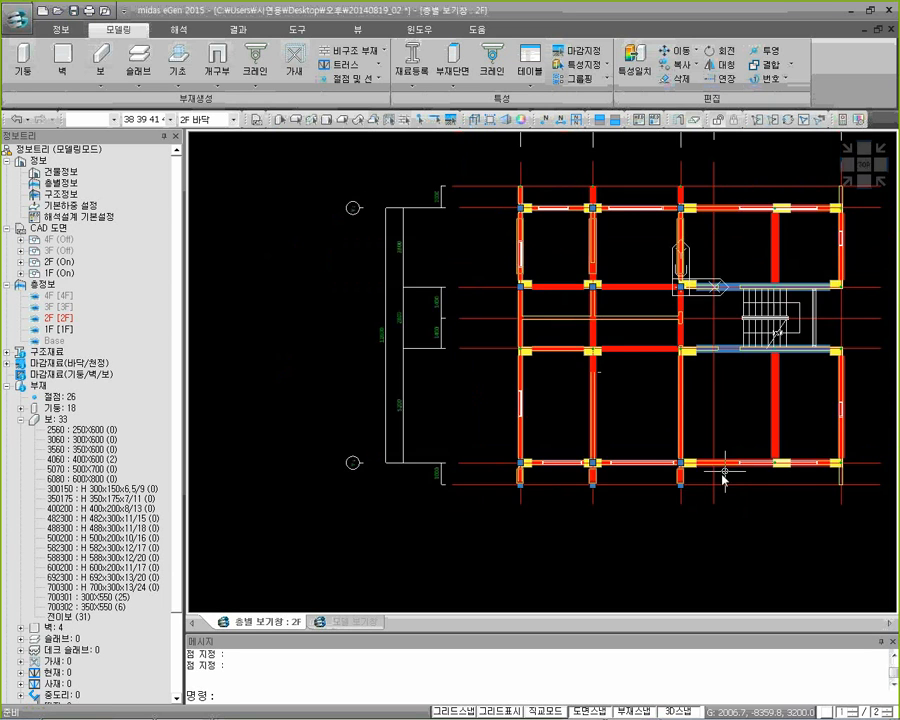
pyautogui.moveTo(724, 478); pyautogui.dragTo(568, 472, button='middle')
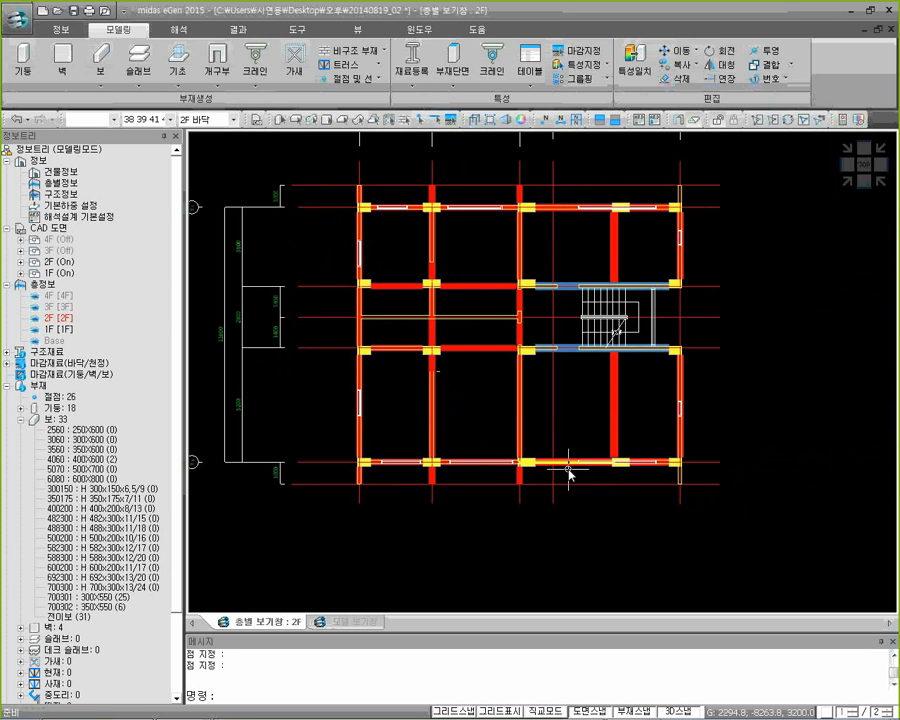
# Create the four remaining cantilever beams at the two right-hand column lines with the 400X600 section and view the model isometrically
pyautogui.doubleClick(616, 232)
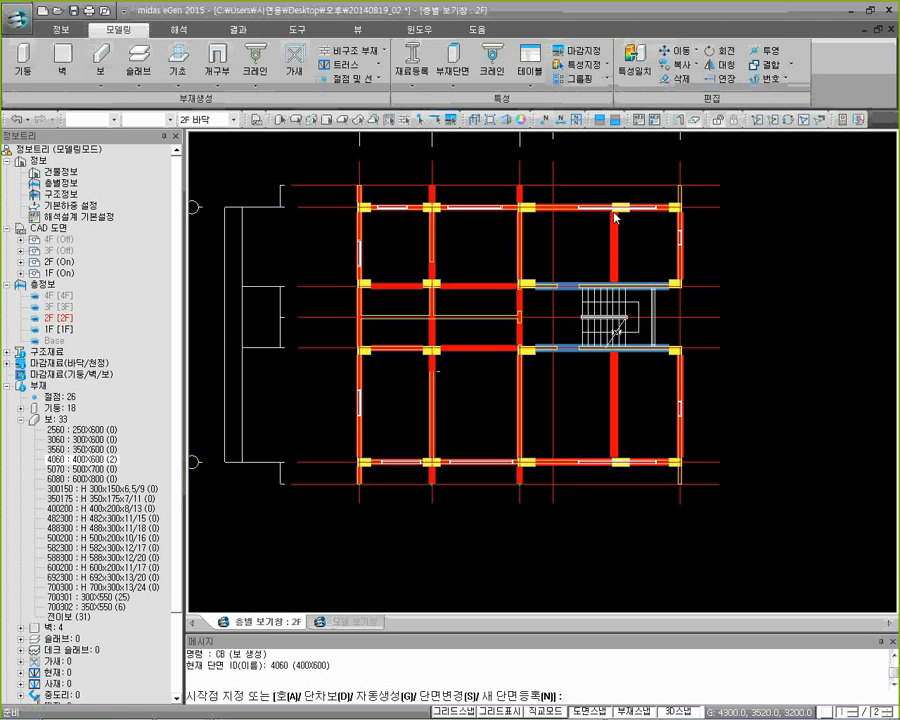
pyautogui.scroll(3, 612, 250)
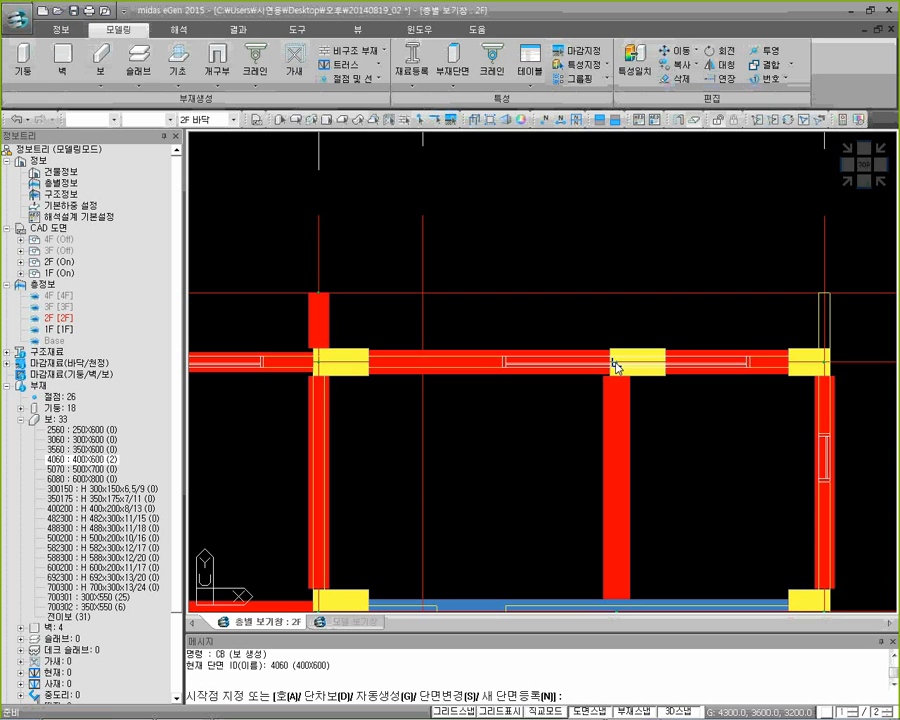
pyautogui.click(846, 184)
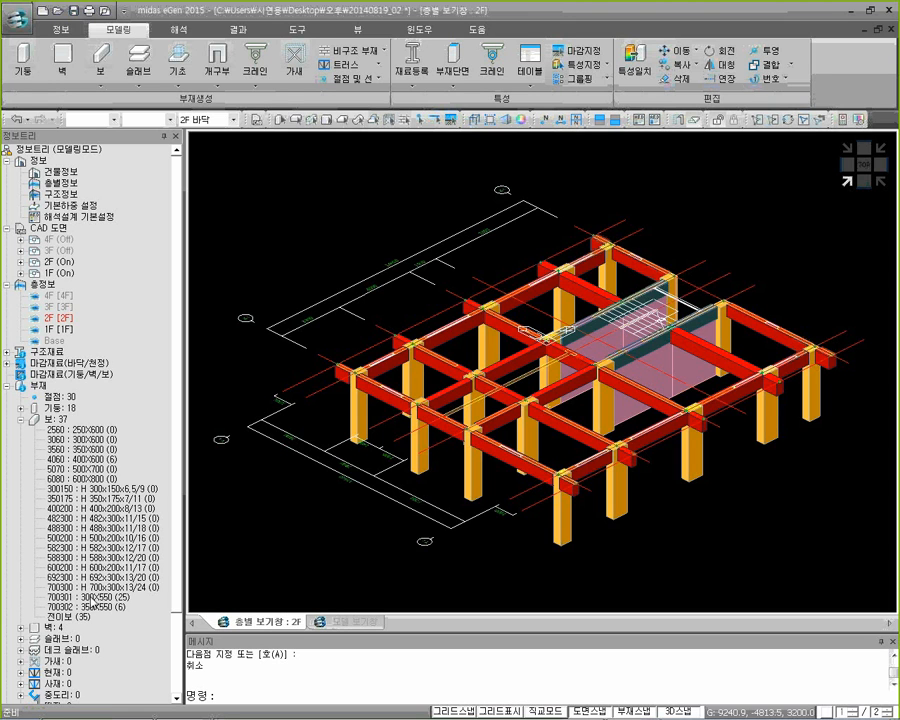
# Select all the 2F beams in the plan view and assign them the 4060 (400X600) section
pyautogui.click(86, 598)
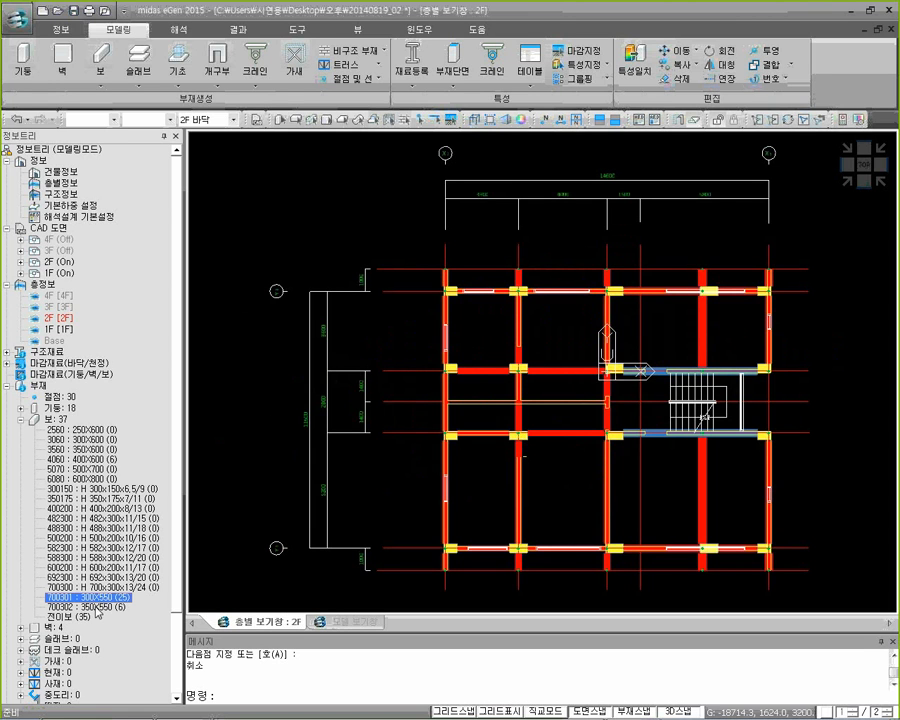
pyautogui.click(97, 608)
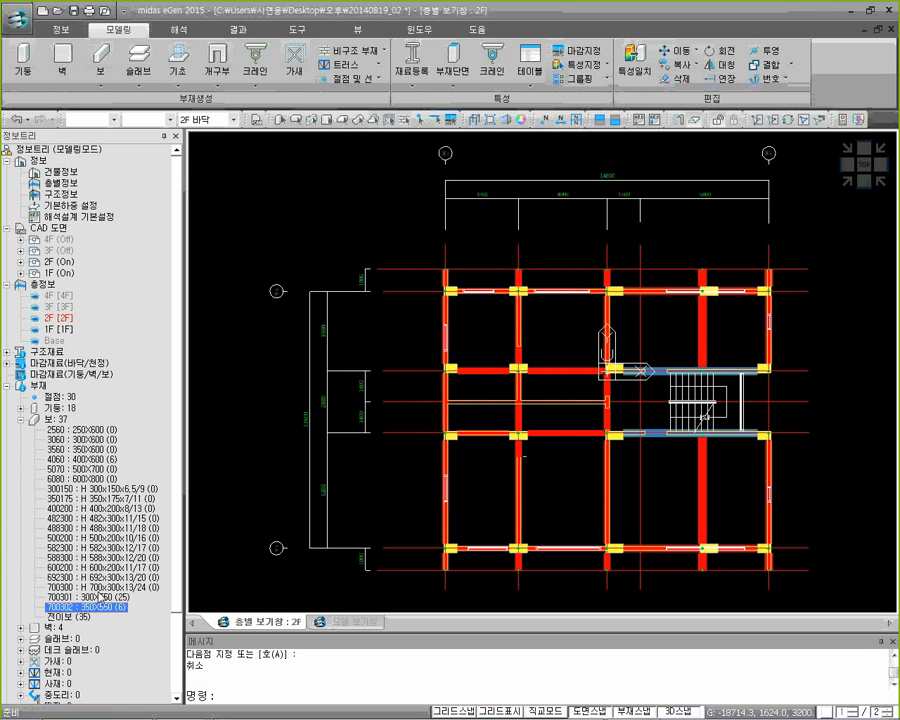
pyautogui.moveTo(516, 333); pyautogui.dragTo(492, 320, button='middle')
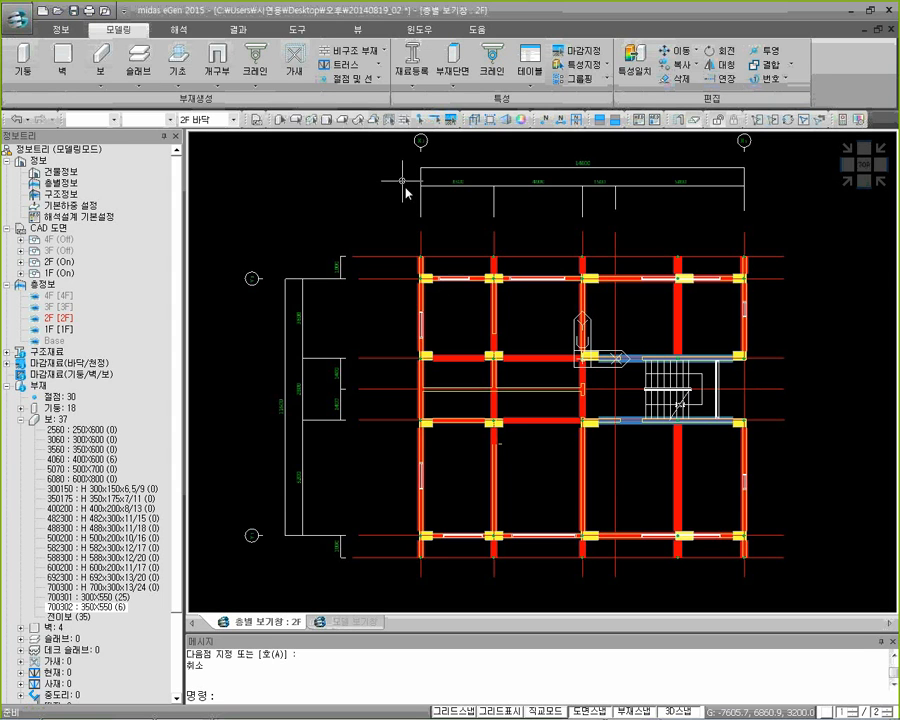
pyautogui.click(296, 122)
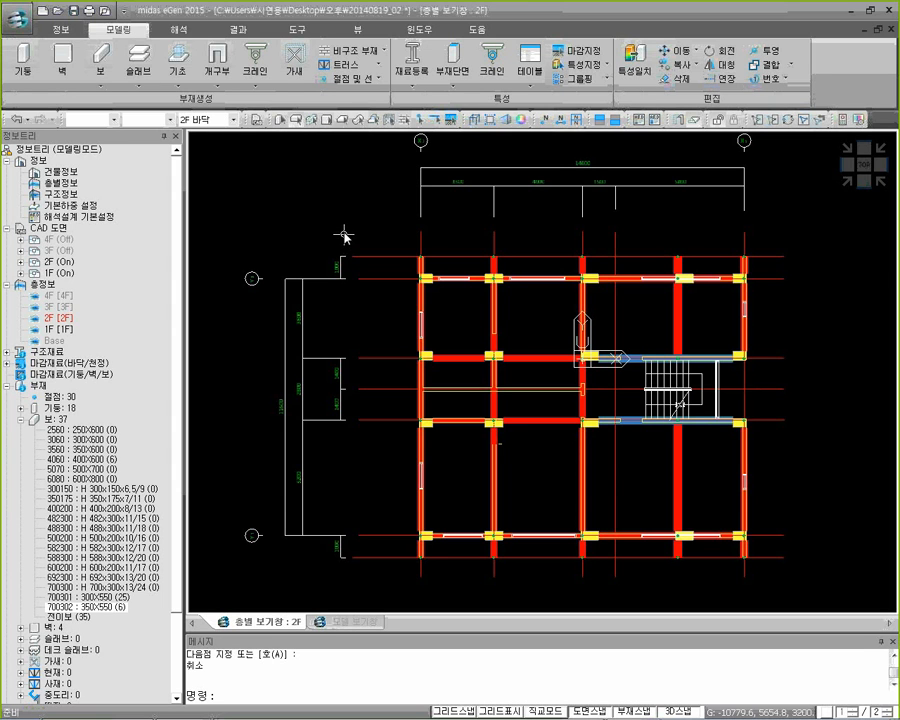
pyautogui.moveTo(329, 204); pyautogui.dragTo(740, 578)
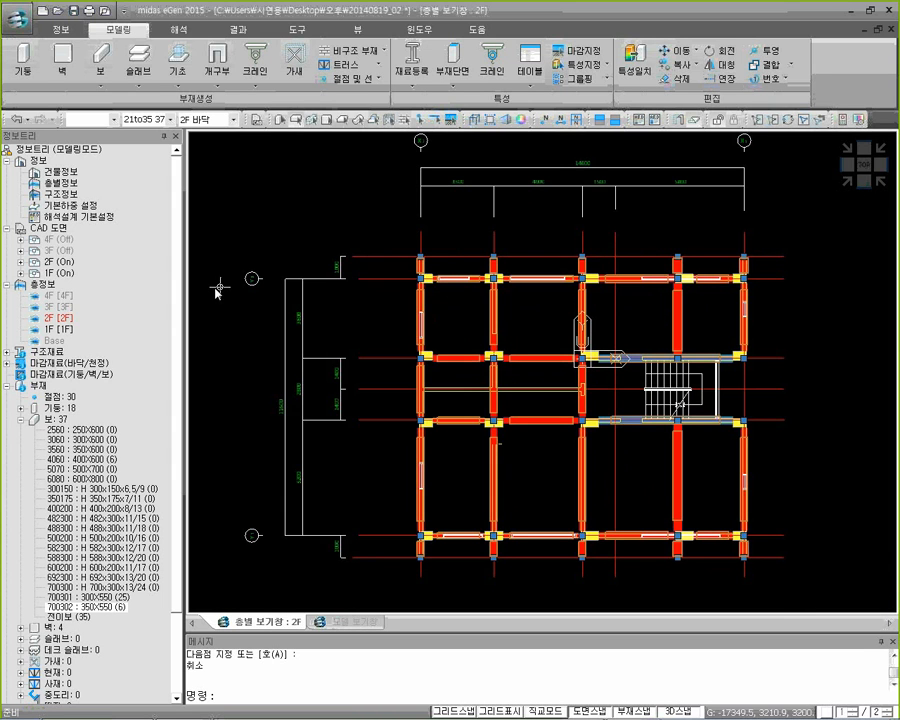
pyautogui.click(53, 426)
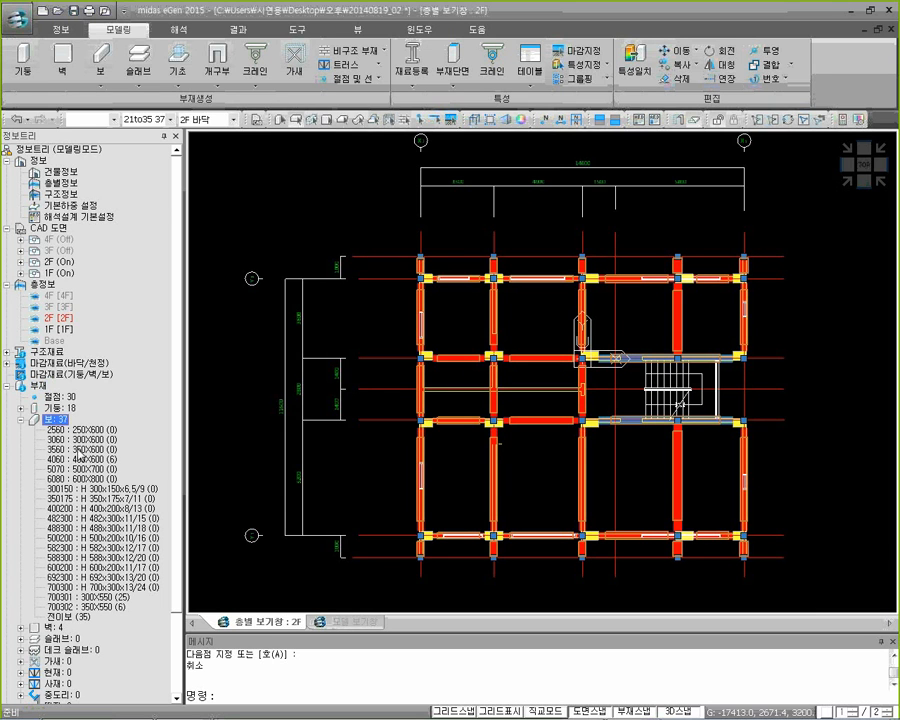
pyautogui.click(88, 461)
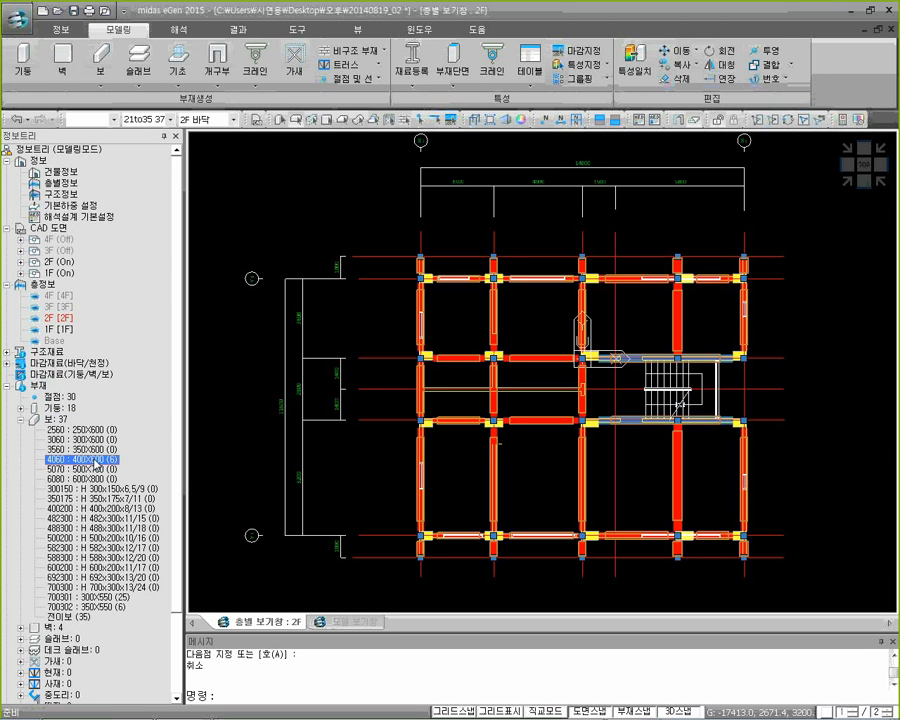
pyautogui.moveTo(95, 465); pyautogui.dragTo(386, 457)
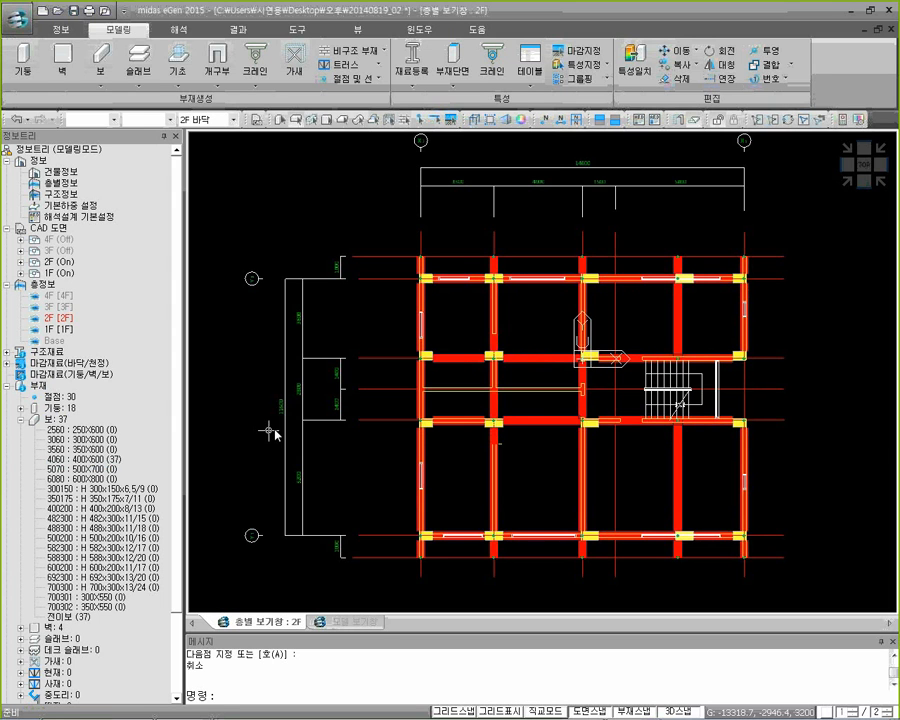
# Undo the 400X600 section assignment, window-select the beams again and clear the selection
pyautogui.click(104, 461)
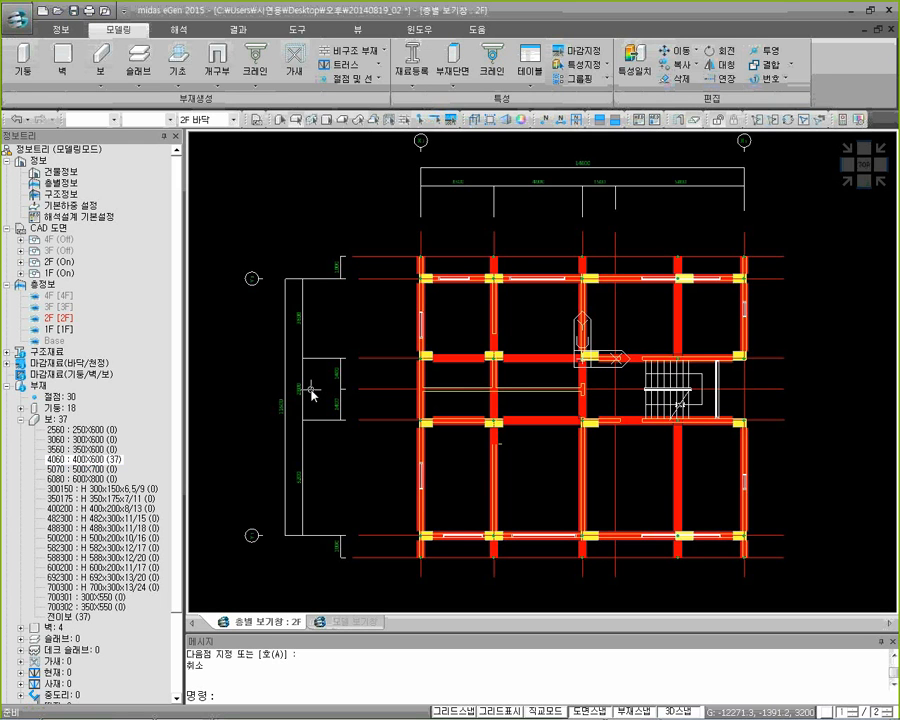
pyautogui.hotkey('ctrl', 'z')
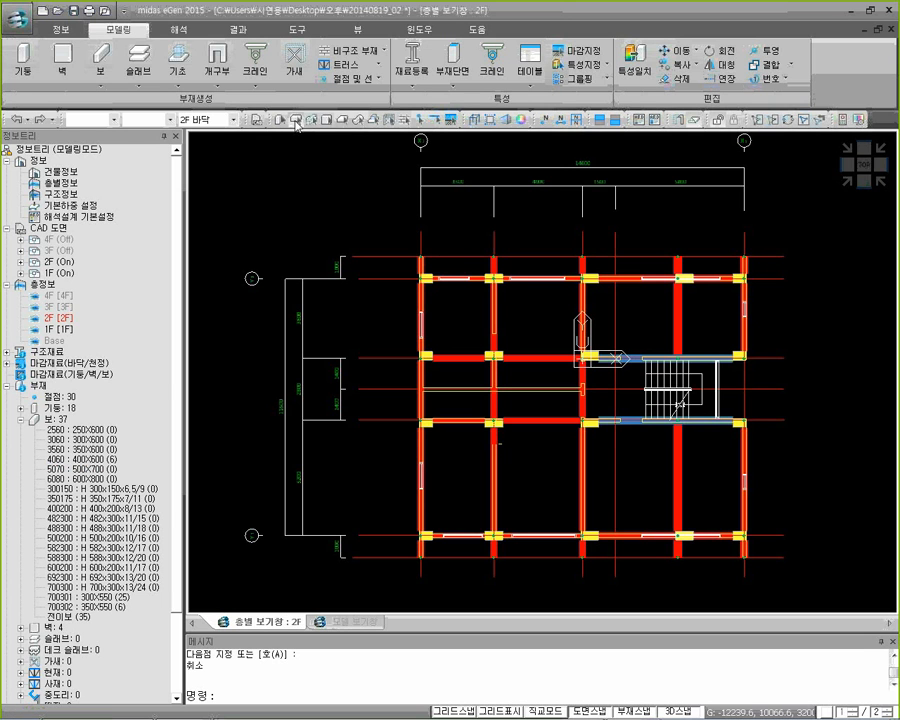
pyautogui.moveTo(349, 204); pyautogui.dragTo(797, 596)
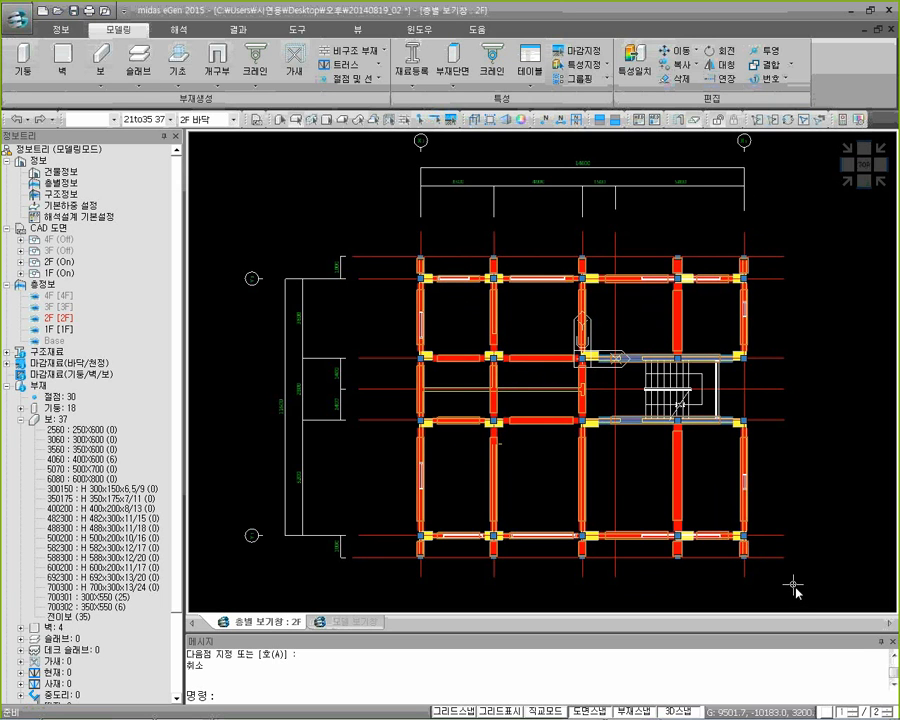
pyautogui.press('Escape')
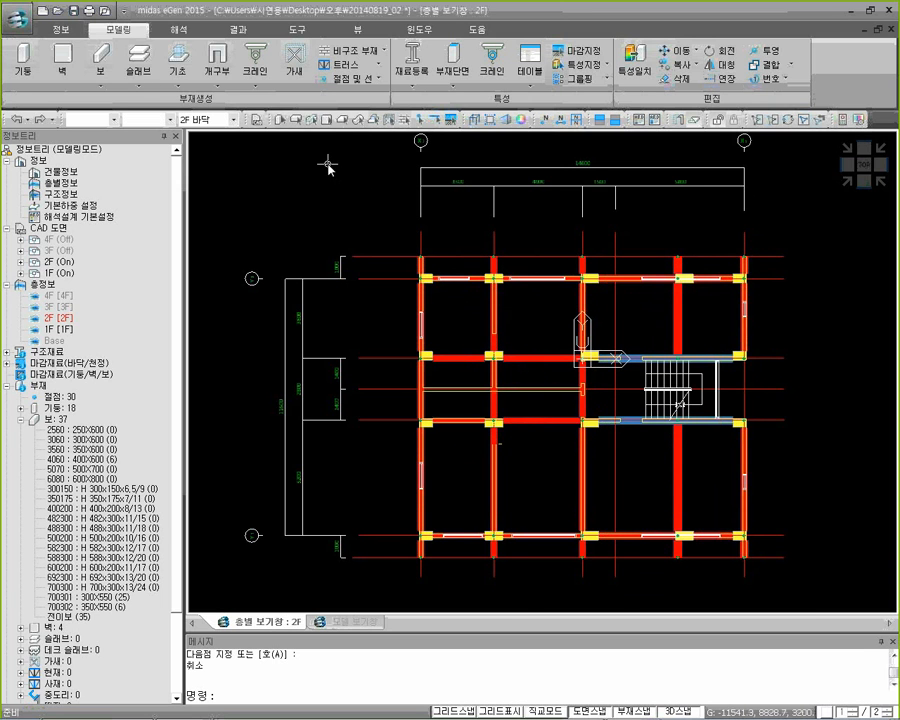
# Select all the 2F beams with a window in the plan view and assign them the 4060 (400X600) section
pyautogui.click(295, 121)
pyautogui.moveTo(331, 191); pyautogui.dragTo(827, 593)
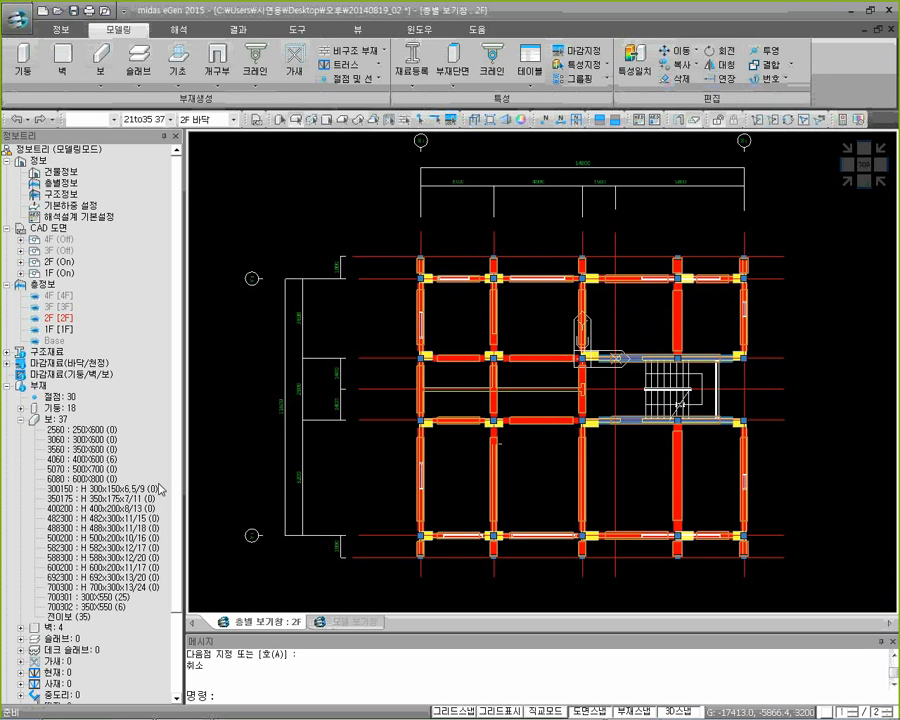
pyautogui.click(103, 461)
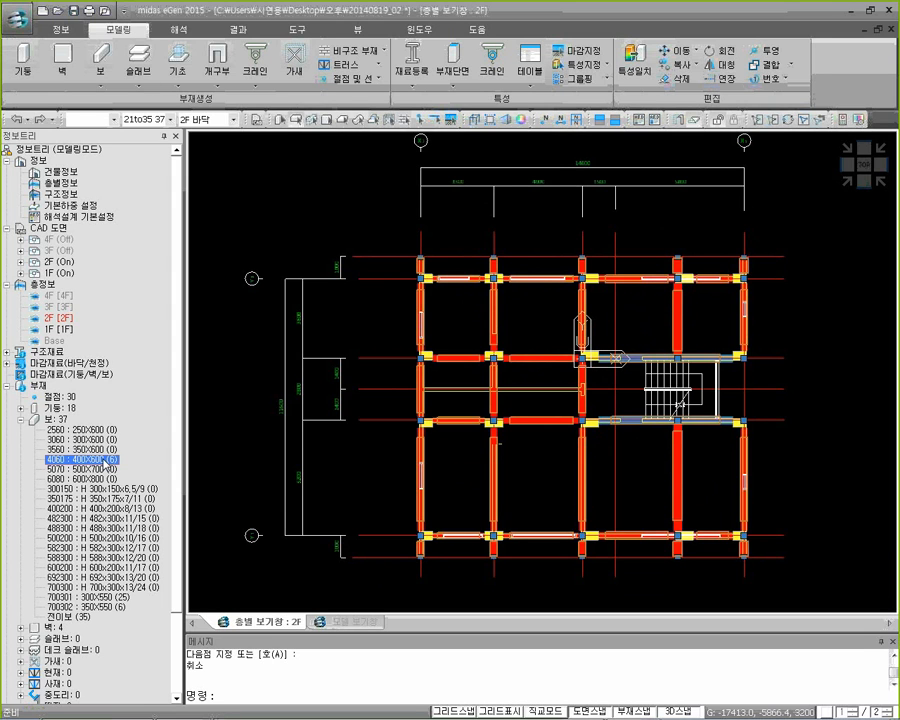
pyautogui.moveTo(105, 465); pyautogui.dragTo(352, 447)
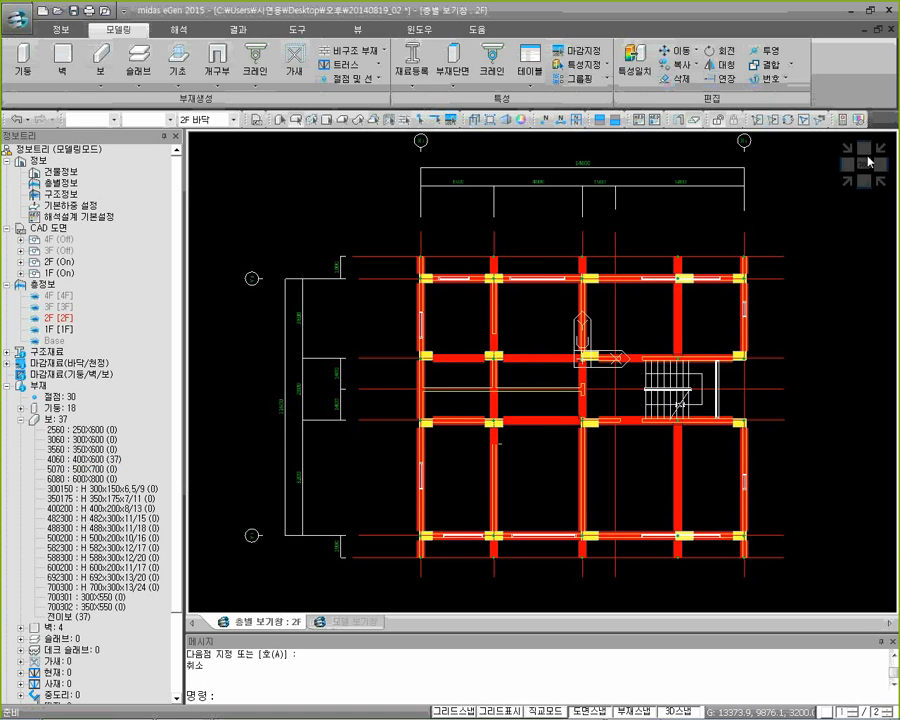
# View the model isometrically and turn off the 2F CAD drawing
pyautogui.click(845, 181)
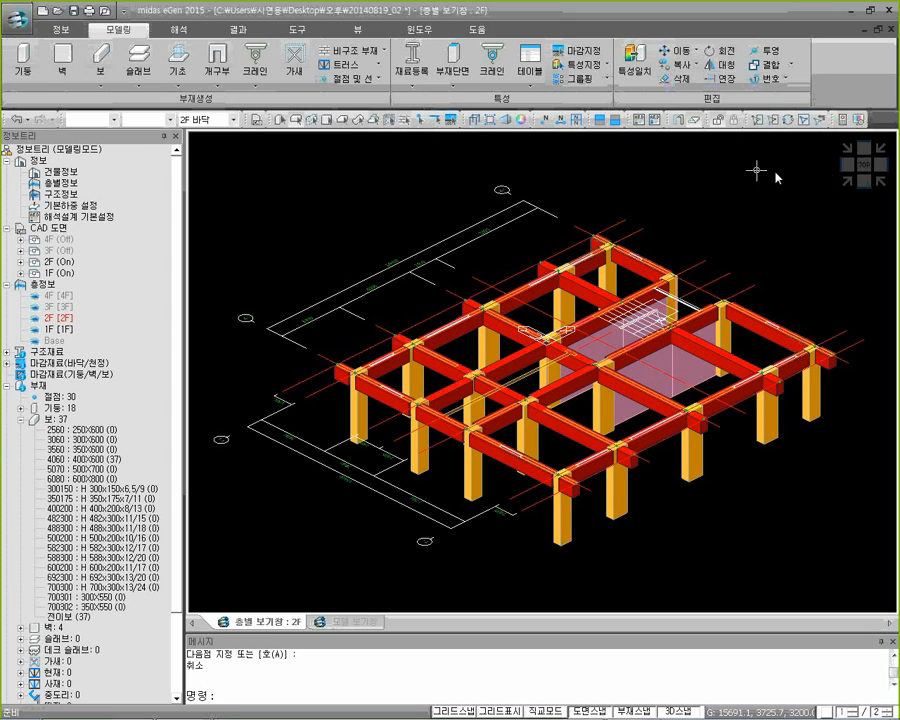
pyautogui.rightClick(60, 263)
pyautogui.click(97, 271)
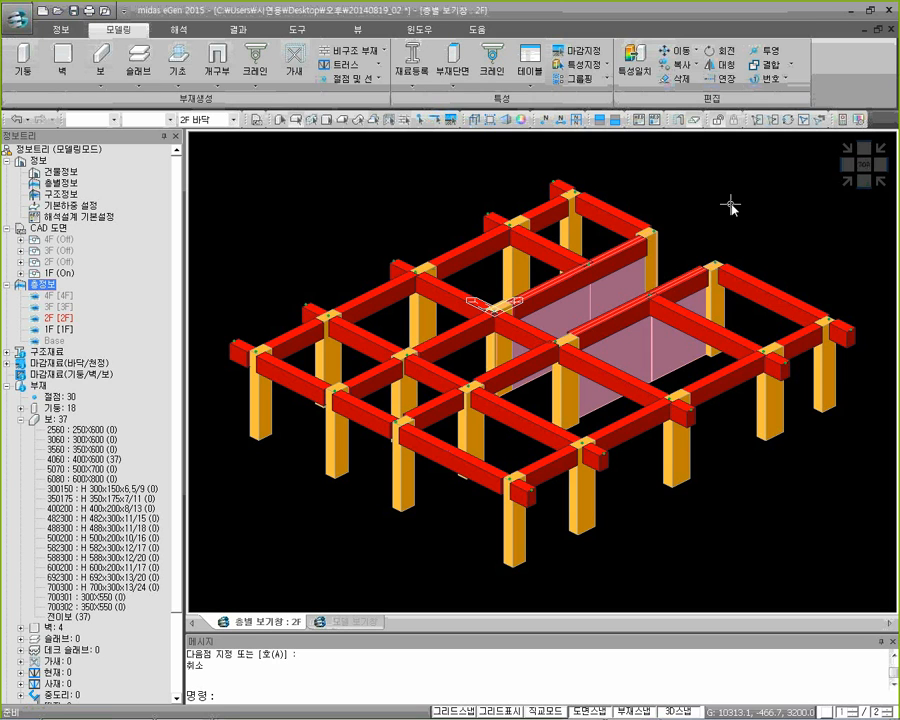
# Review the transfer-floor settings in the structure information and inspect the two beams above the walls
pyautogui.click(61, 30)
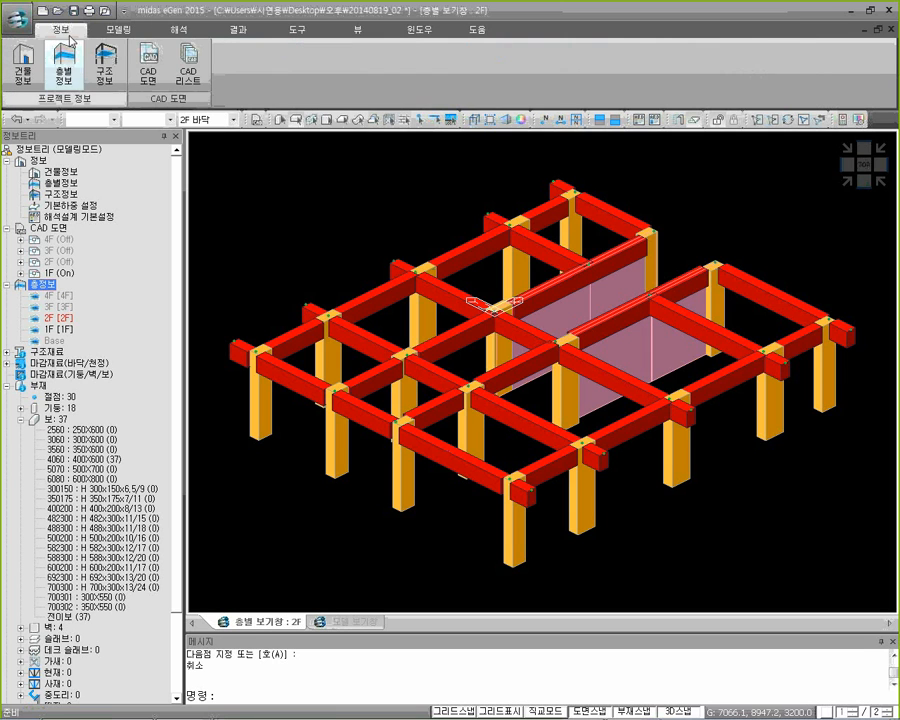
pyautogui.click(104, 78)
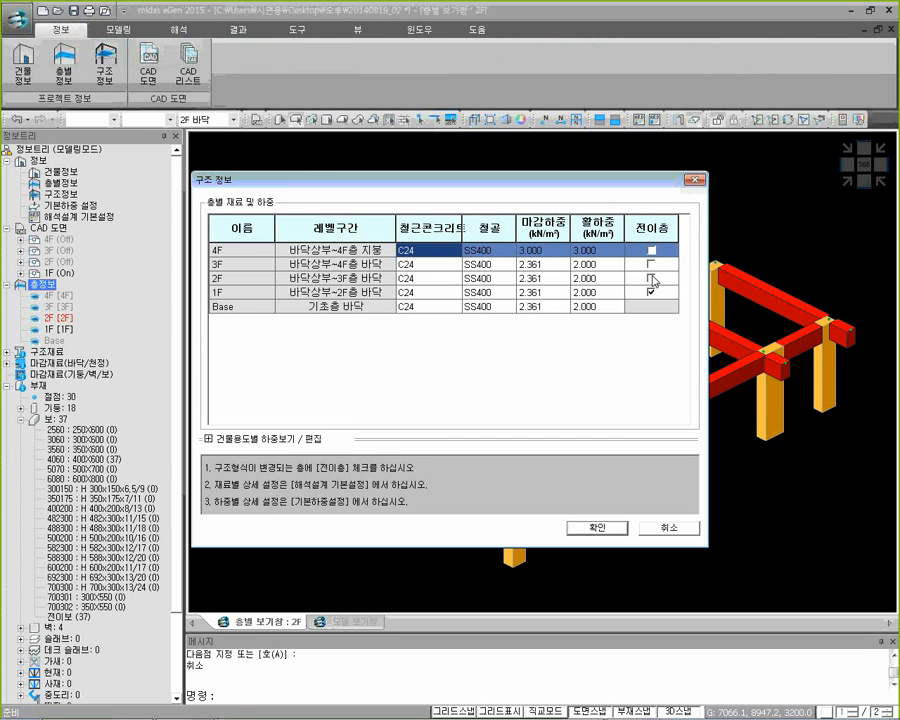
pyautogui.click(694, 181)
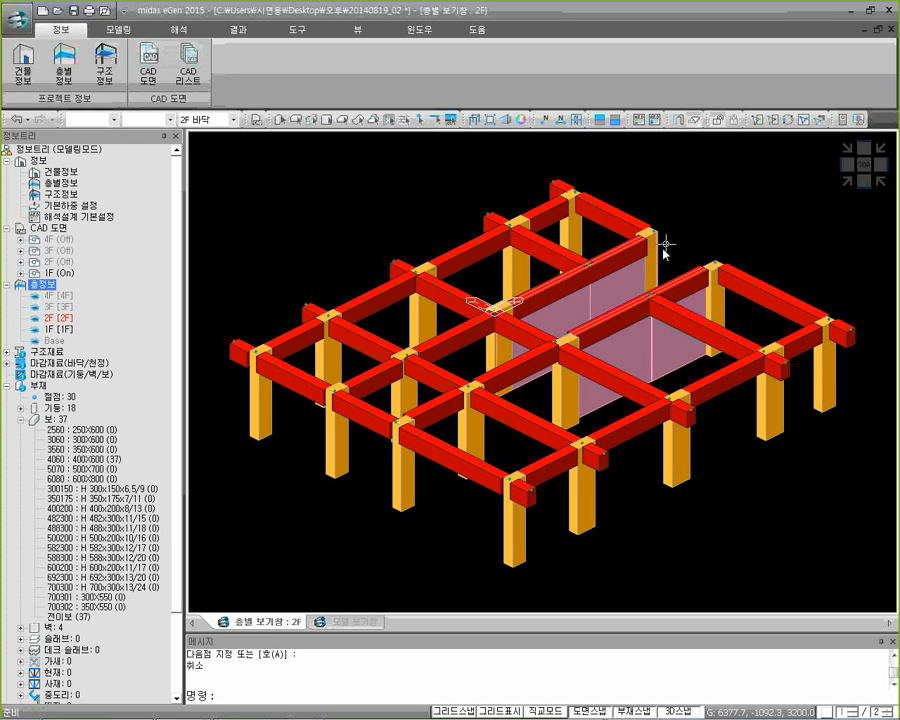
pyautogui.moveTo(562, 322)
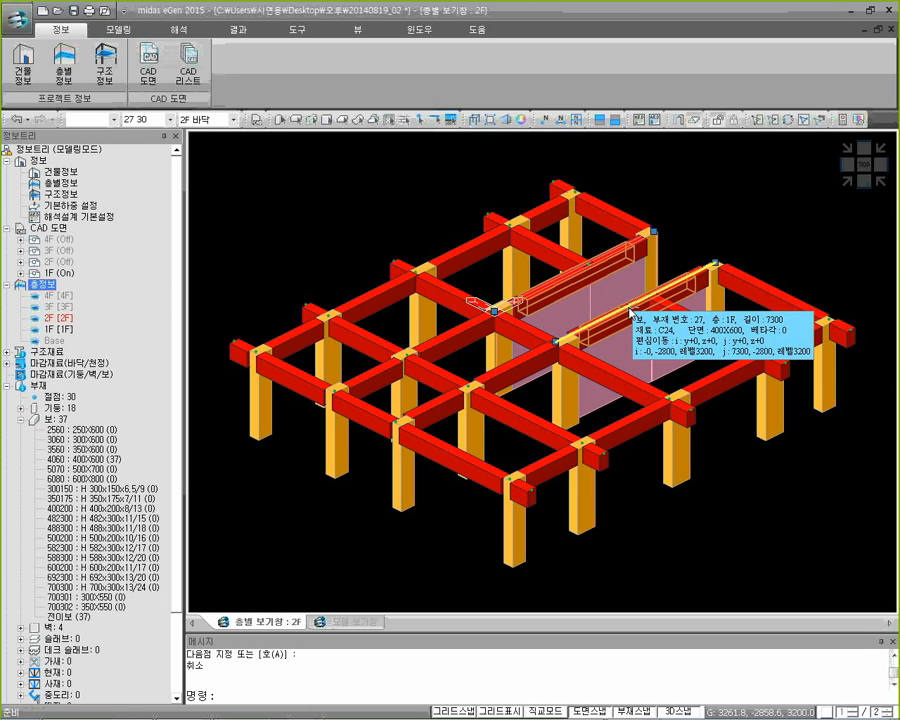
pyautogui.press('Escape')
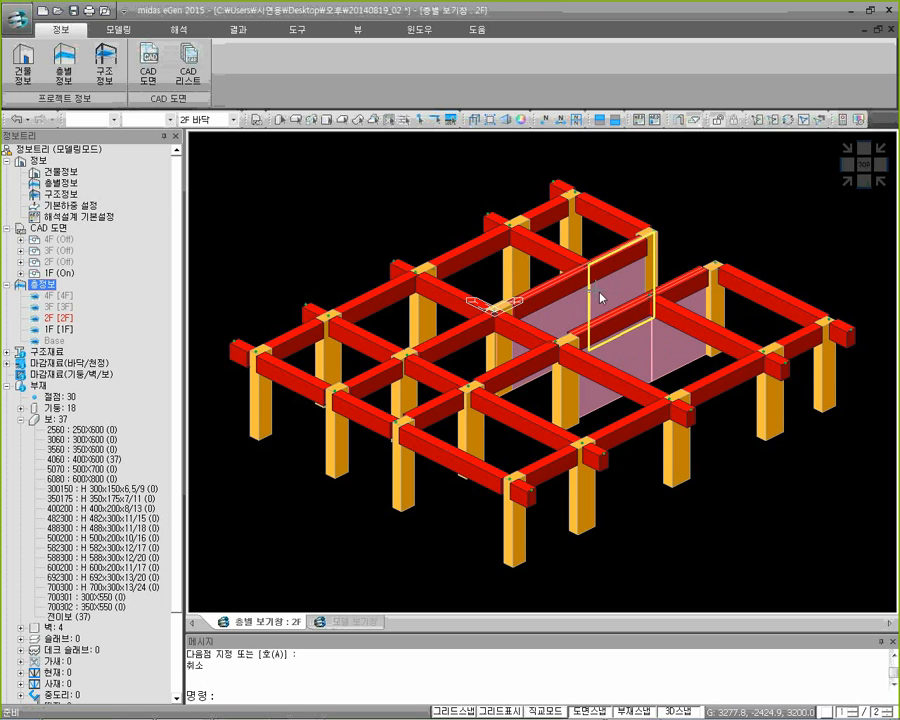
pyautogui.moveTo(616, 316)
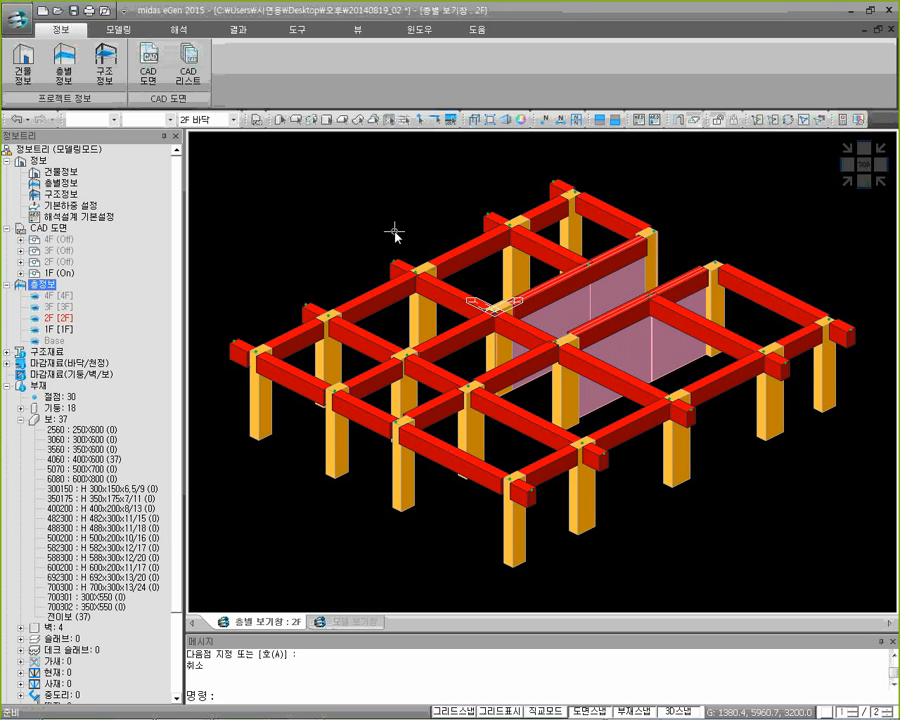
# Release the transfer beam (전이보) designation from the two beams above the walls using the R option
pyautogui.click(146, 32)
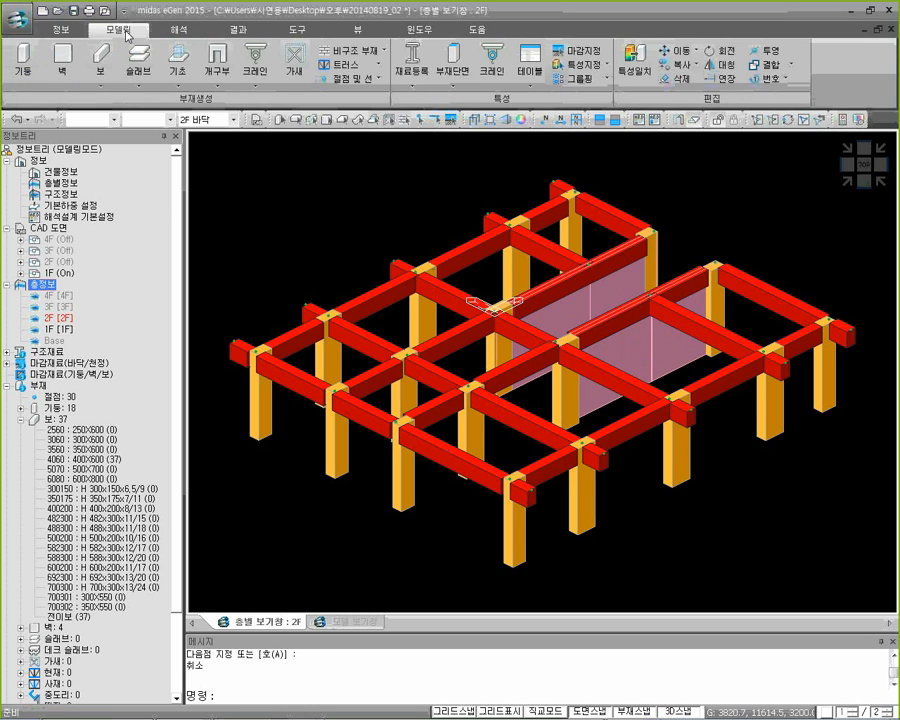
pyautogui.click(584, 65)
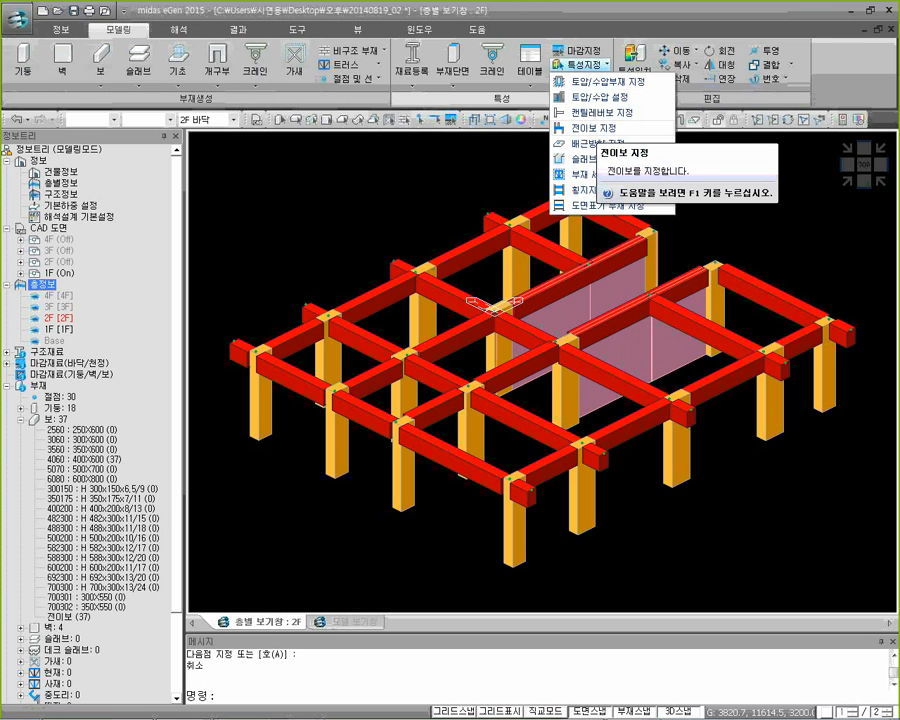
pyautogui.click(600, 130)
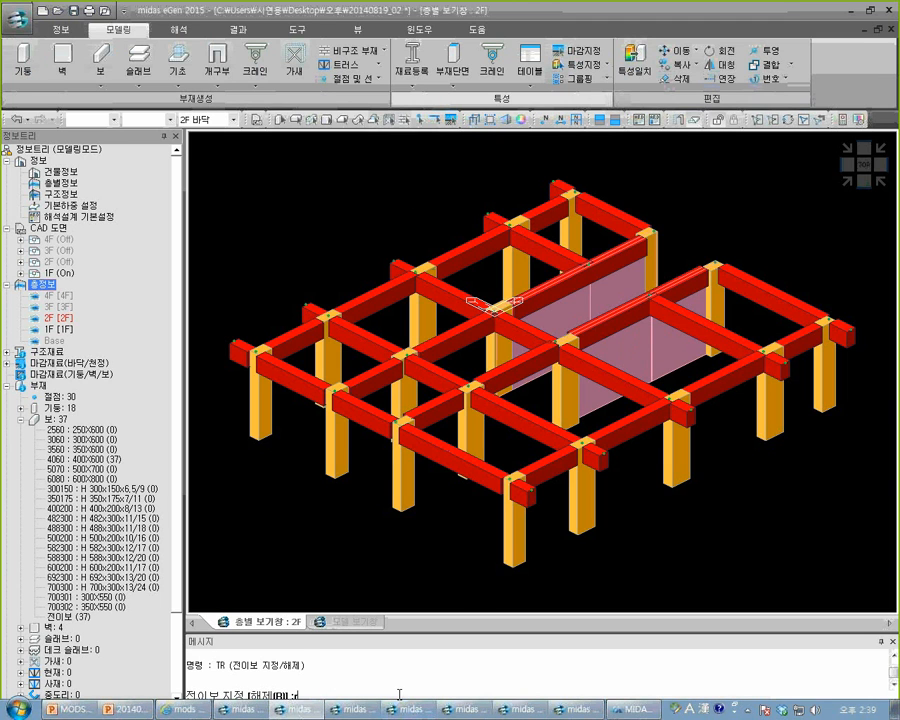
pyautogui.press('Return')
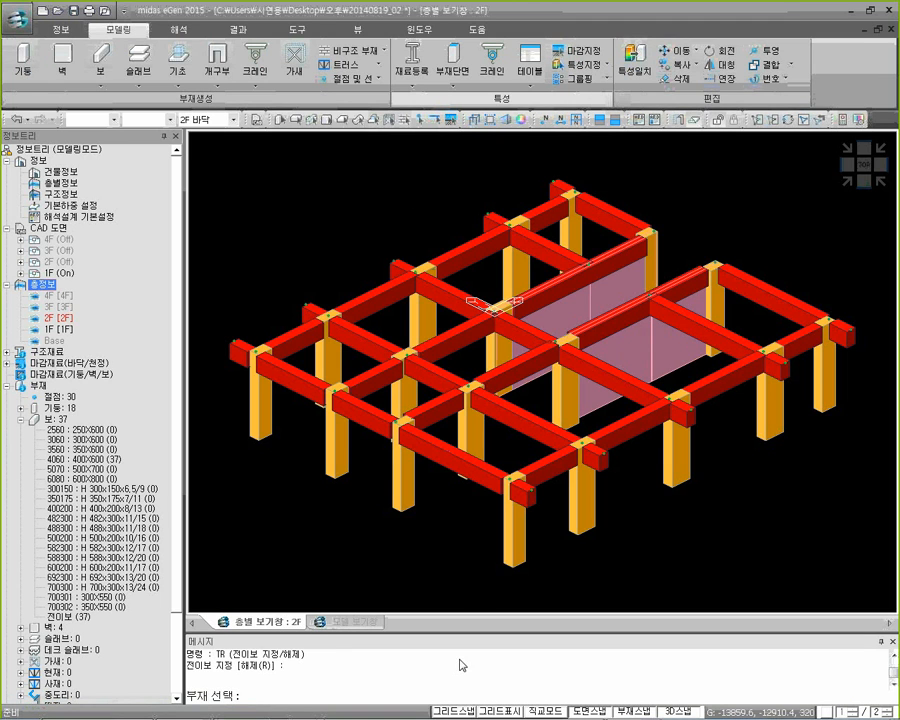
pyautogui.click(554, 294)
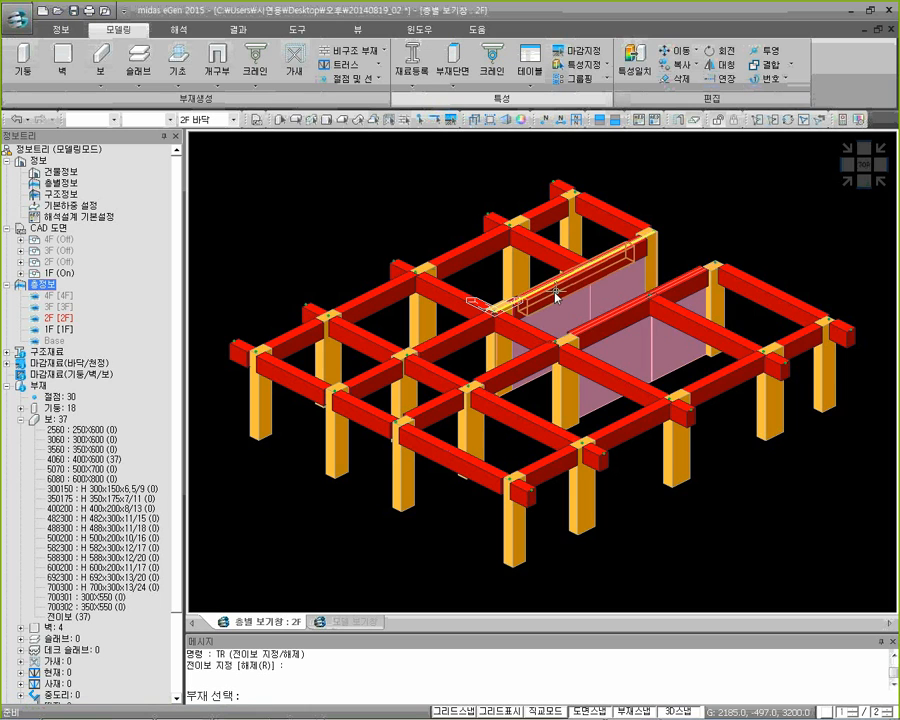
pyautogui.click(625, 320)
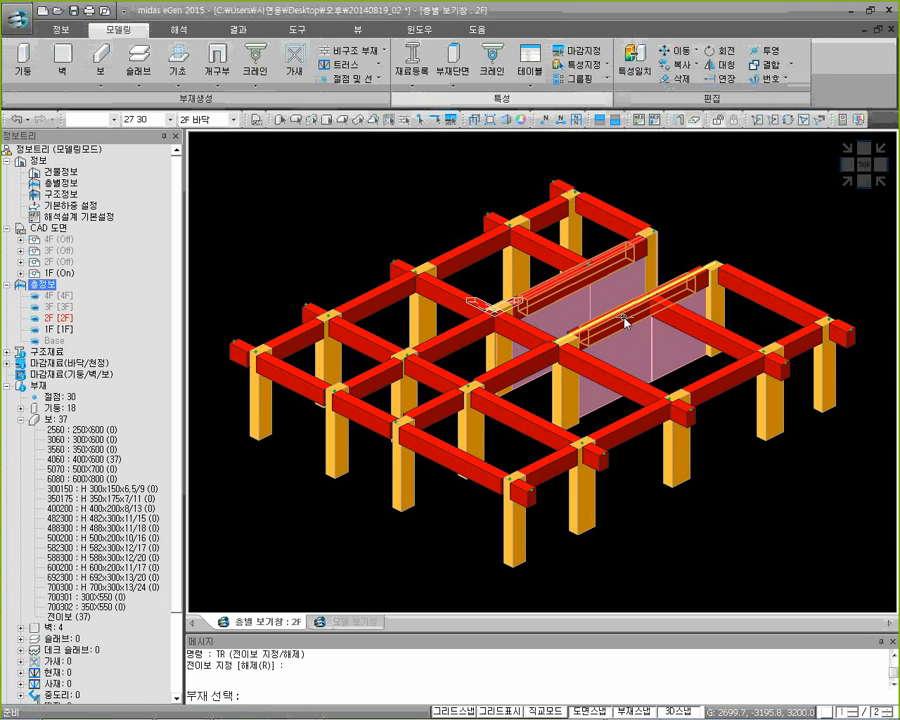
pyautogui.press('Return')
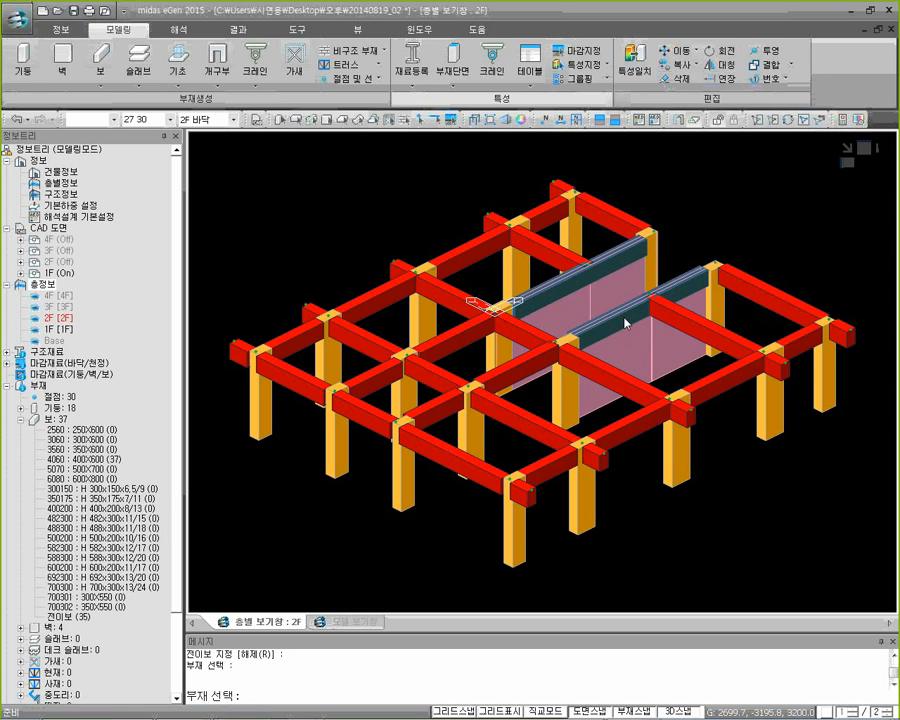
pyautogui.press('Escape')
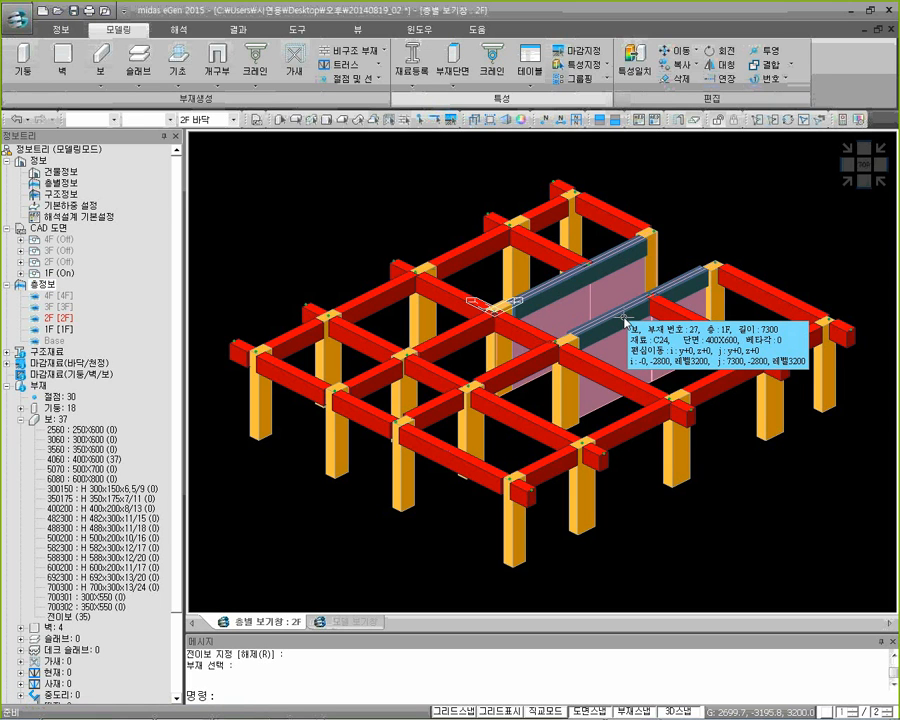
pyautogui.click(624, 319)
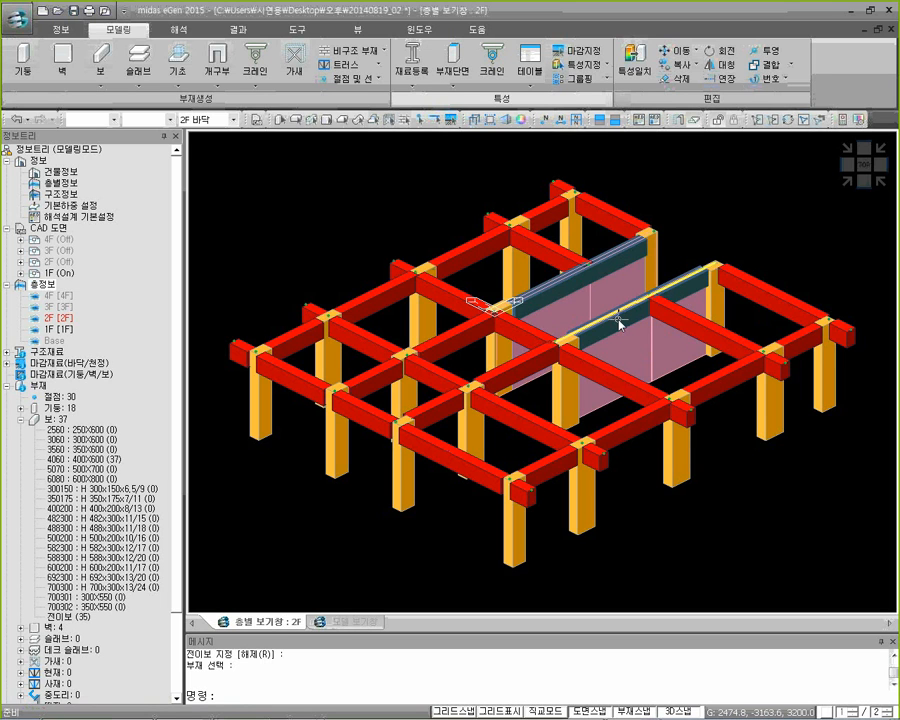
# Designate the five upper and five lower overhanging beams in the plan view as cantilever beams (캔틸레버보)
pyautogui.click(864, 166)
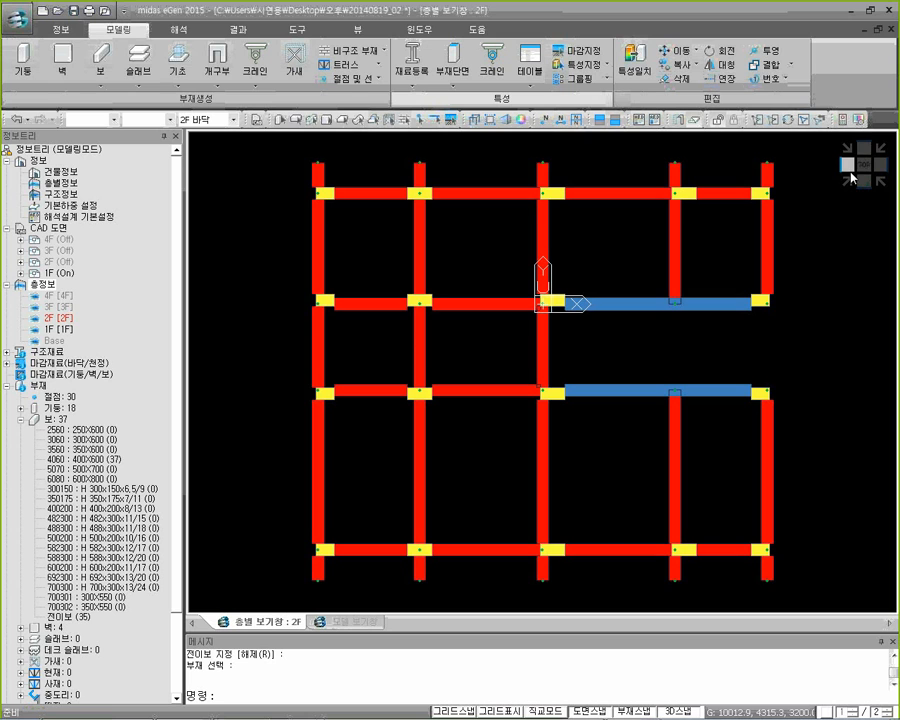
pyautogui.moveTo(603, 227); pyautogui.dragTo(597, 252, button='middle')
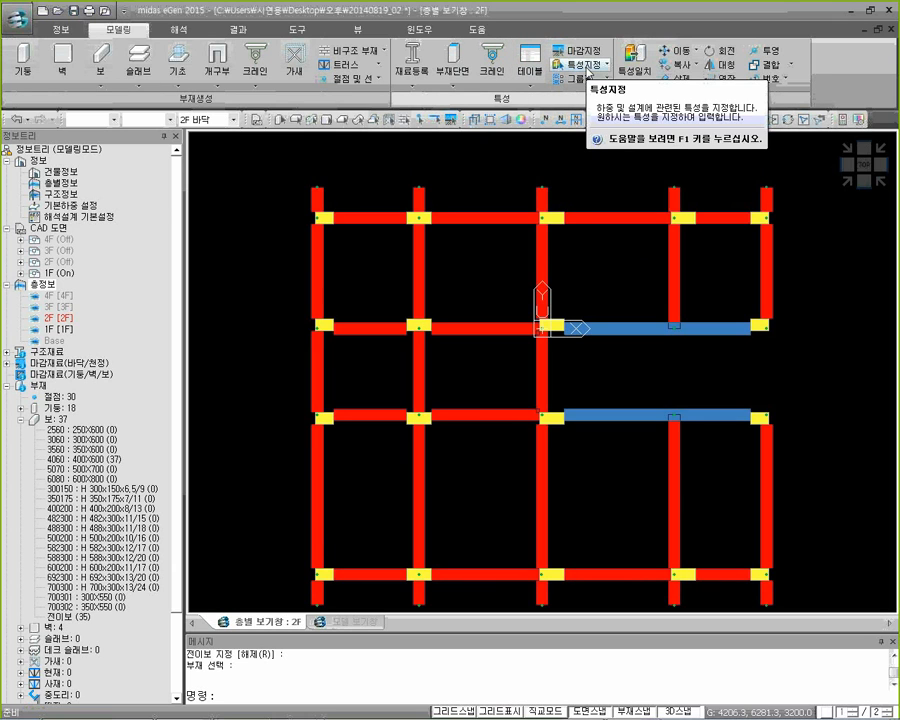
pyautogui.click(588, 68)
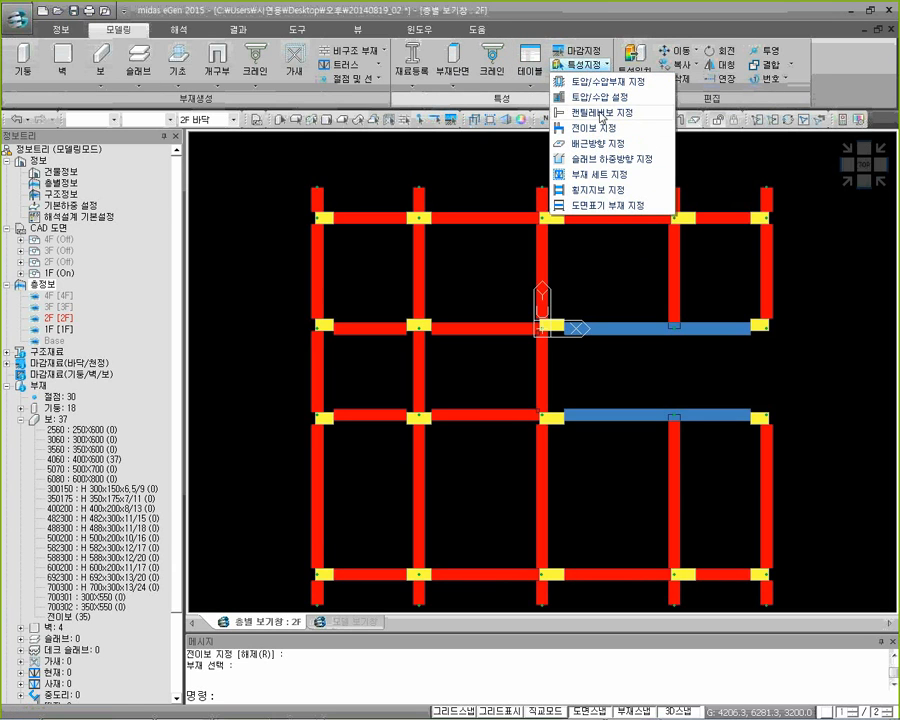
pyautogui.click(600, 114)
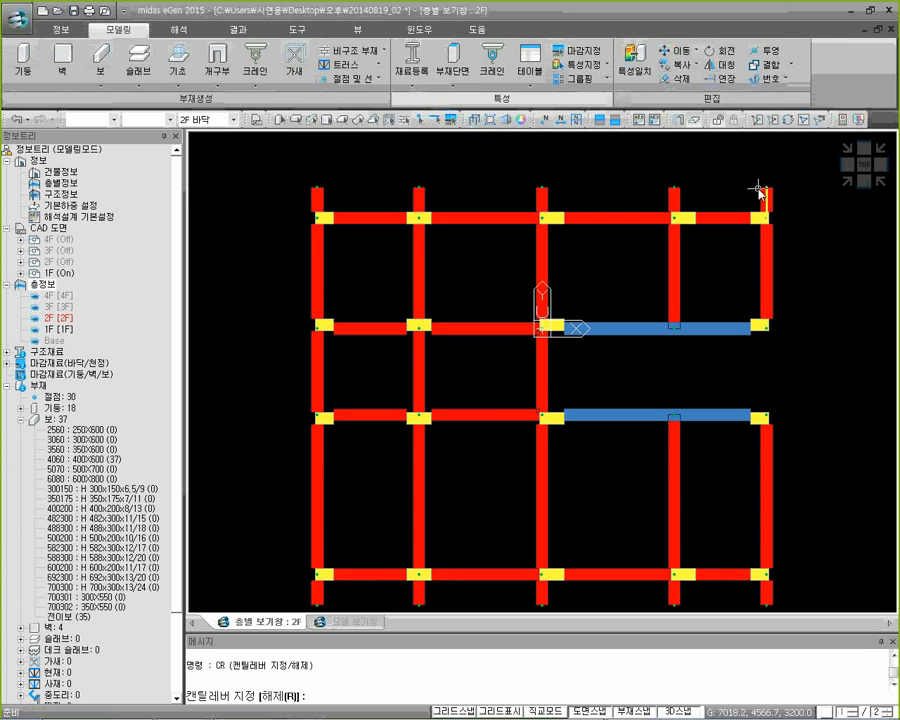
pyautogui.moveTo(795, 200); pyautogui.dragTo(286, 156)
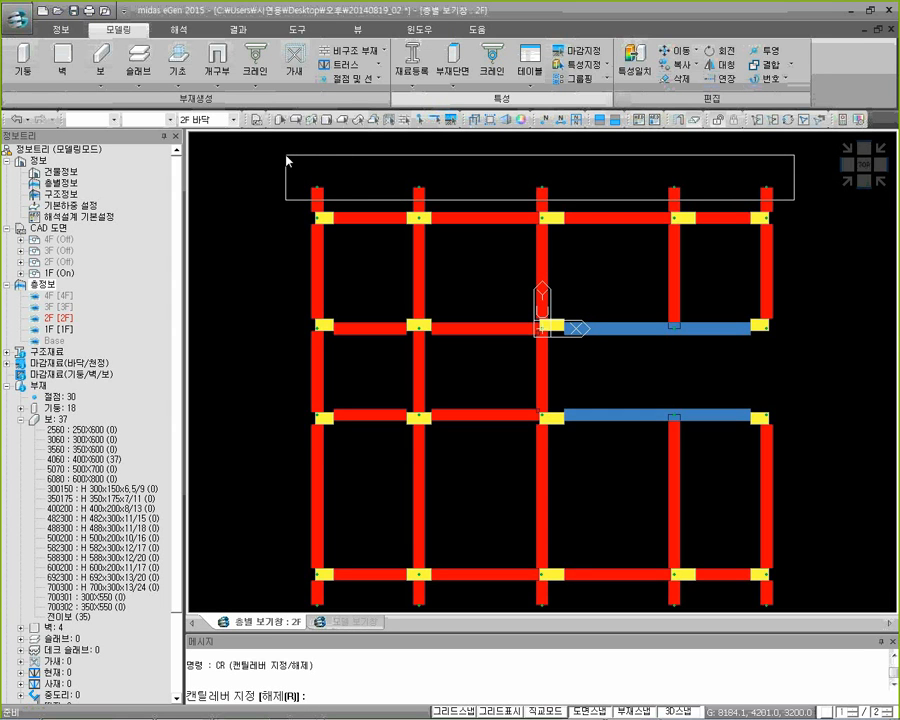
pyautogui.moveTo(286, 156); pyautogui.dragTo(286, 157)
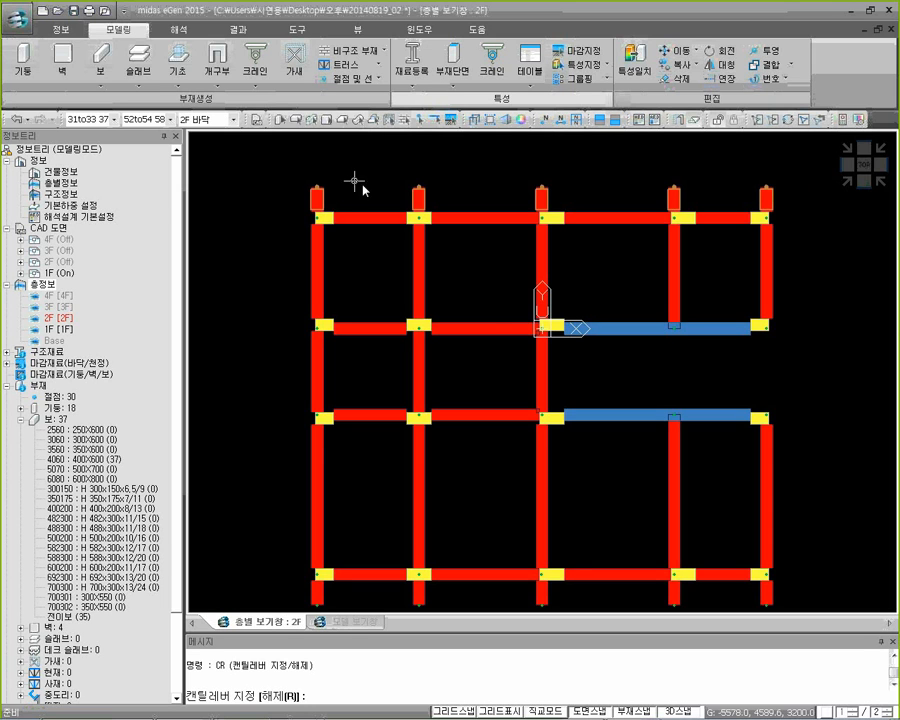
pyautogui.moveTo(504, 492); pyautogui.dragTo(498, 348, button='middle')
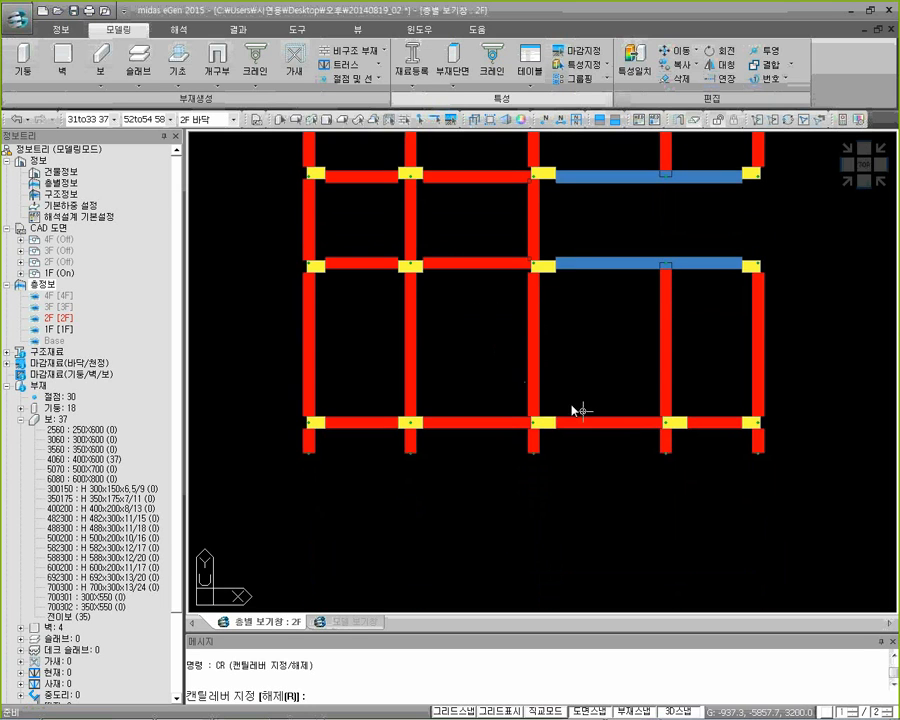
pyautogui.moveTo(790, 489); pyautogui.dragTo(278, 445)
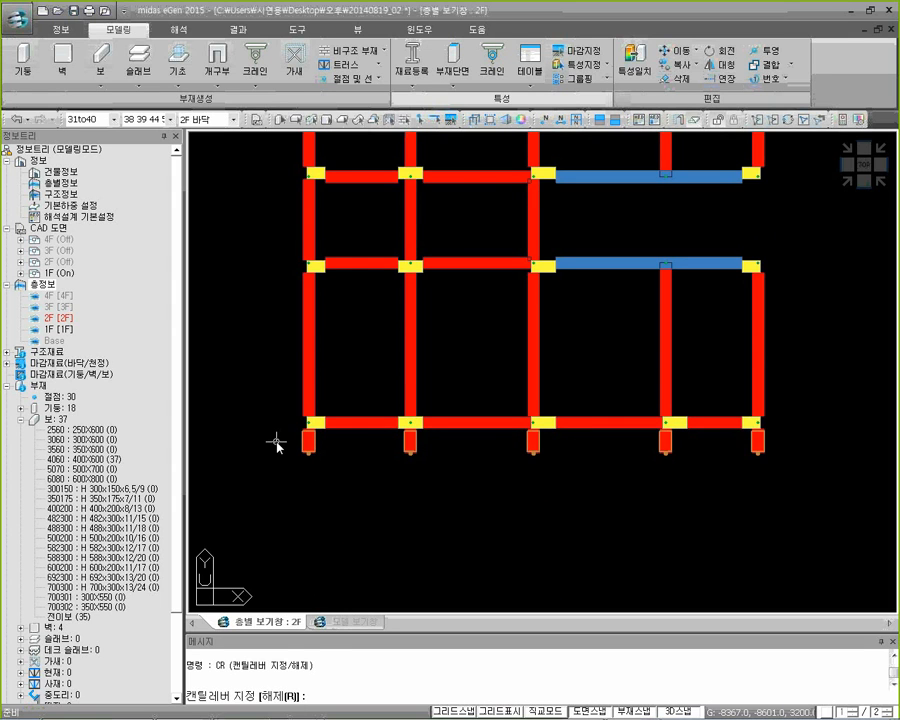
pyautogui.press('Return')
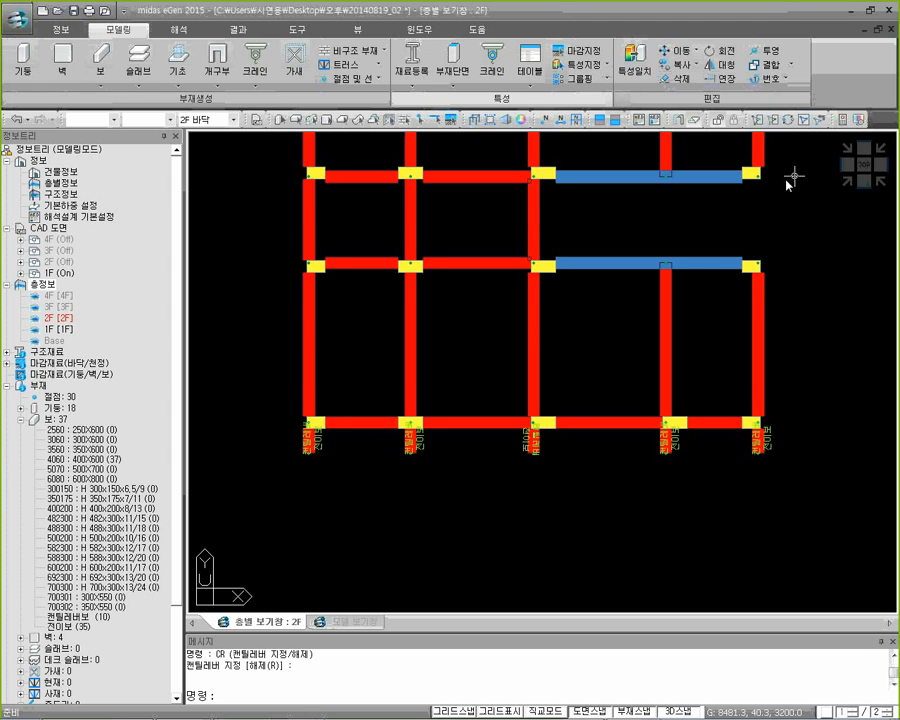
# Generate the 2F slabs automatically in all beam-enclosed bays with the 200 section, using the G option in isometric view
pyautogui.click(864, 166)
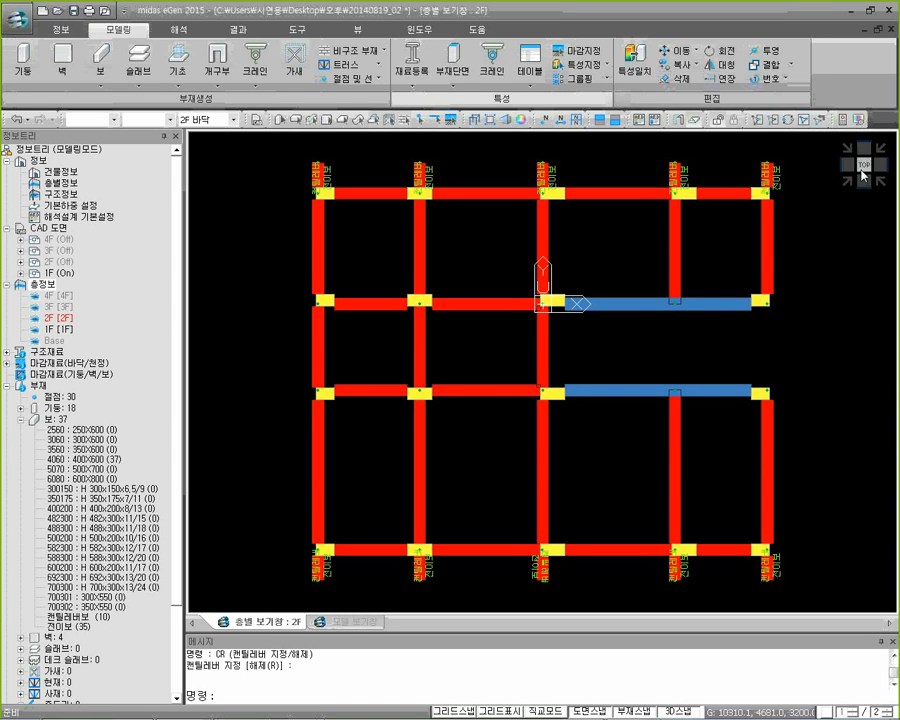
pyautogui.click(848, 182)
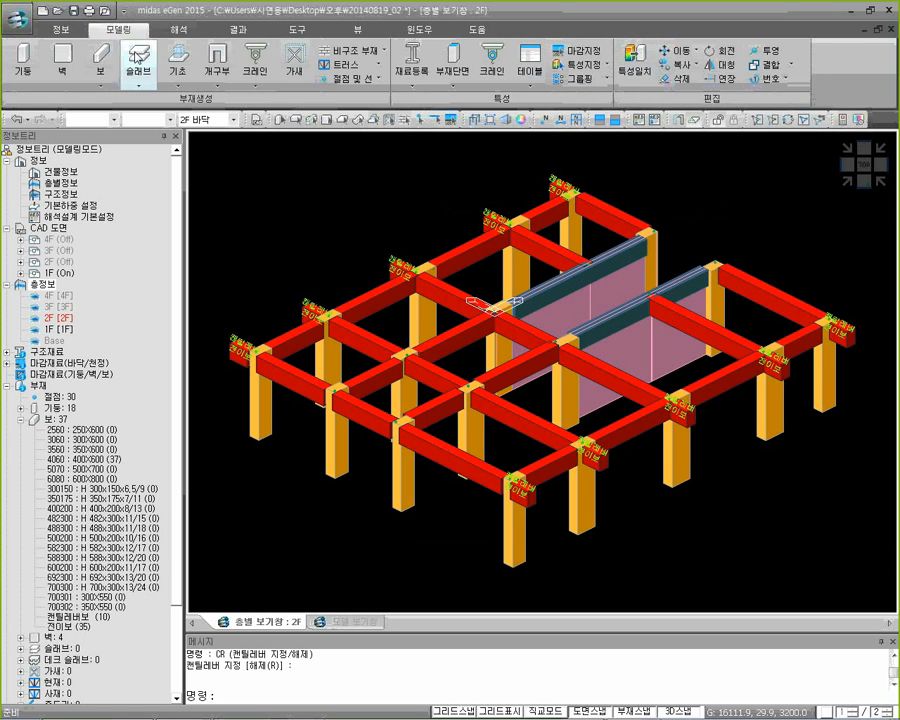
pyautogui.click(148, 81)
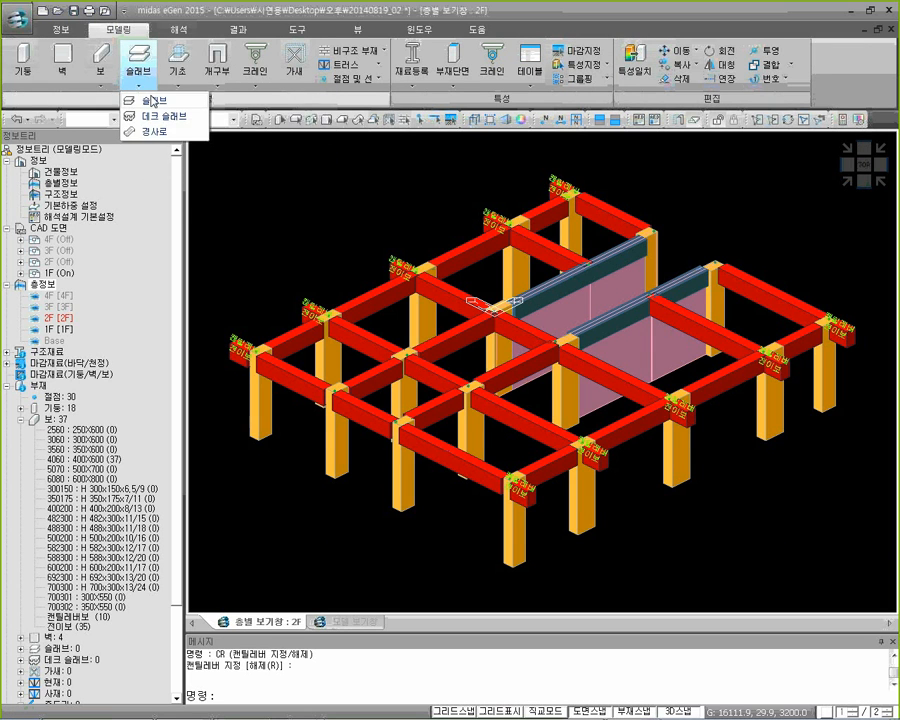
pyautogui.click(152, 101)
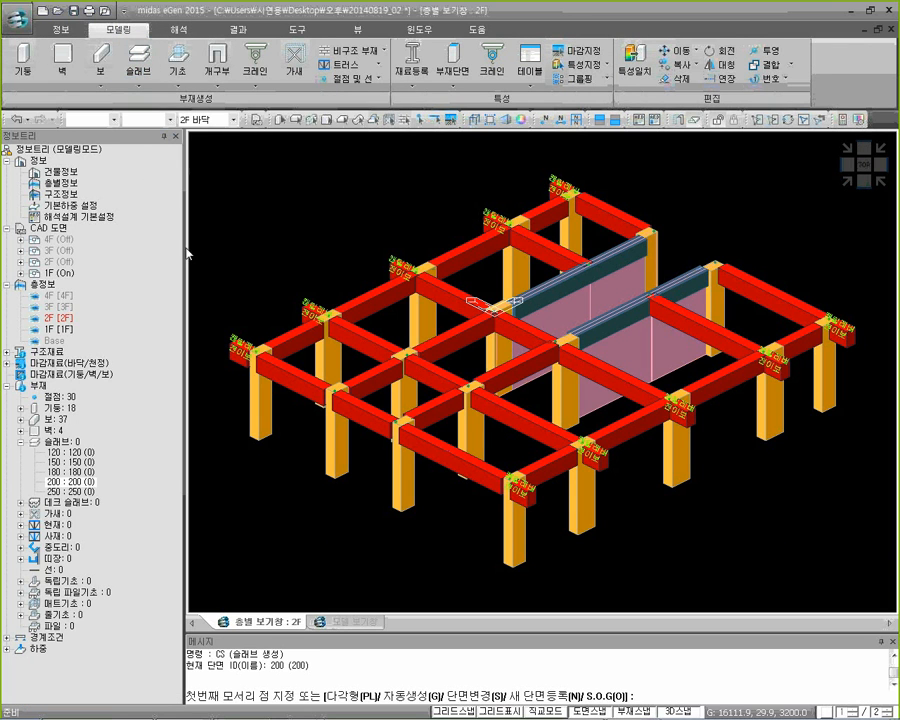
pyautogui.moveTo(271, 665); pyautogui.dragTo(312, 665)
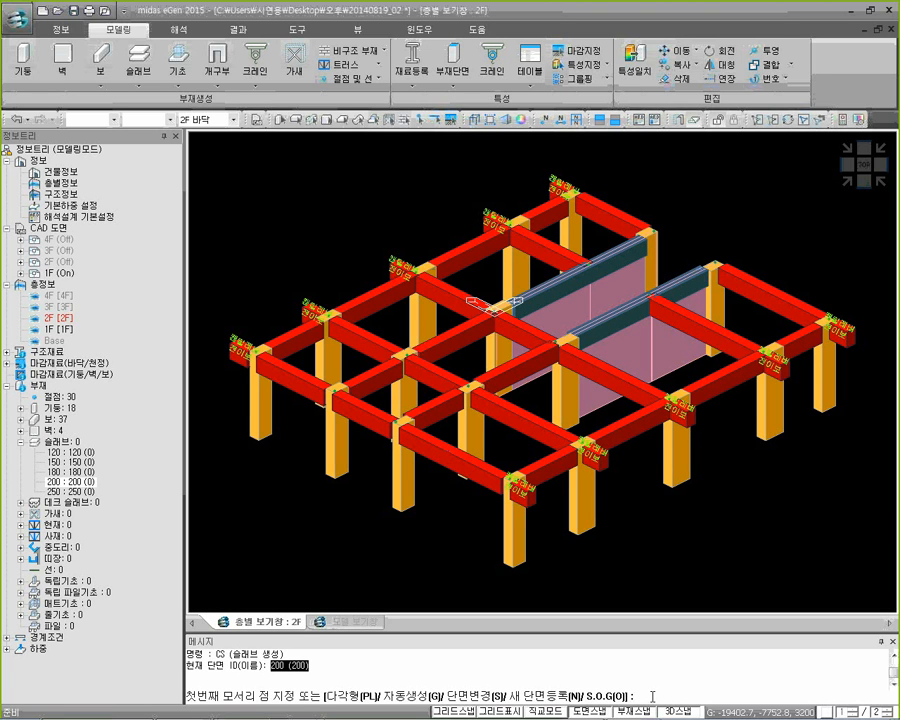
pyautogui.write('g')
pyautogui.press('Return')
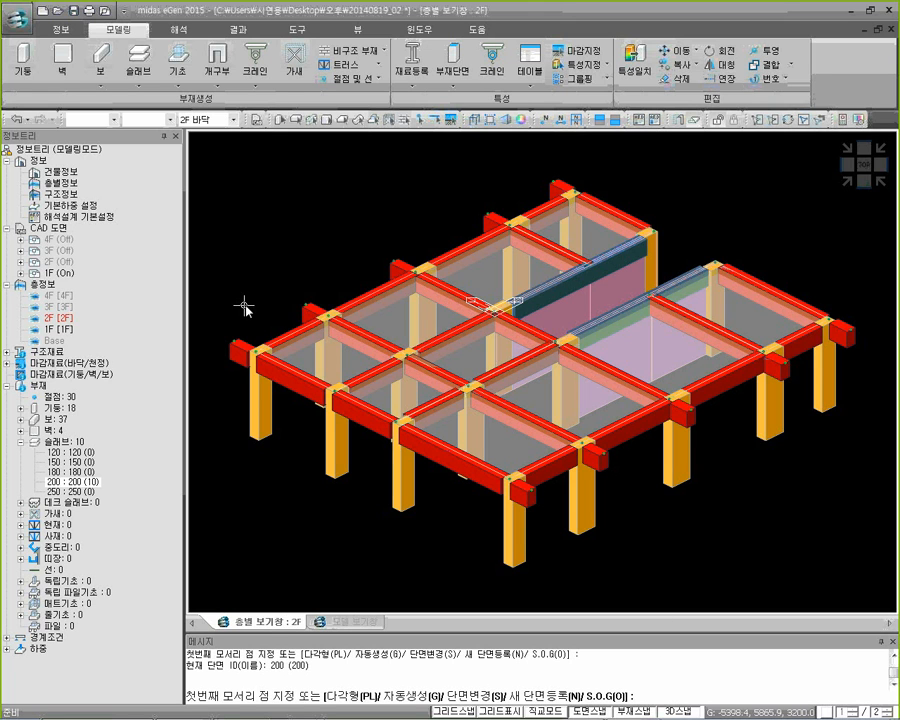
# Create a 200-section slab over the upper row of cantilever beams by its two diagonal corners
pyautogui.click(233, 343)
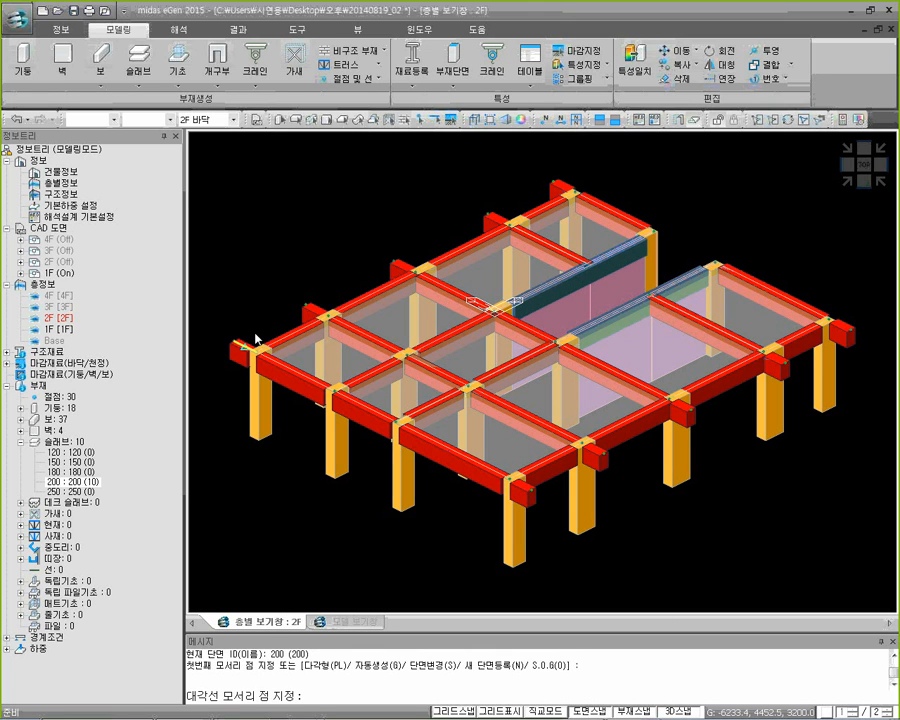
pyautogui.click(577, 190)
pyautogui.press('Escape')
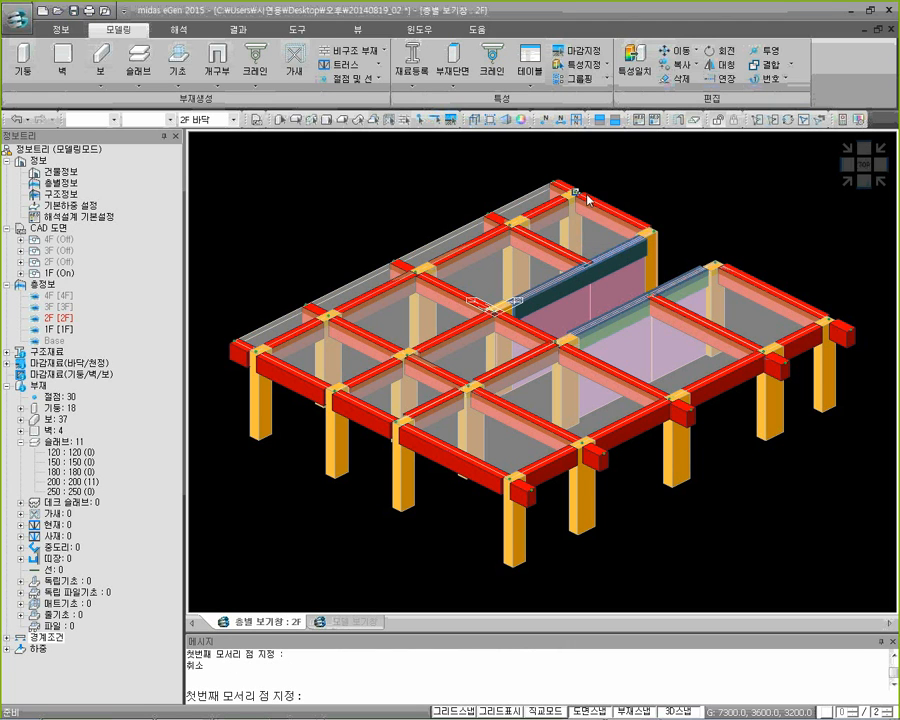
# Switch the model to wireframe display and create a 200-section slab over the lower row of cantilever beams with the CS command
pyautogui.moveTo(533, 478); pyautogui.dragTo(506, 470, button='middle')
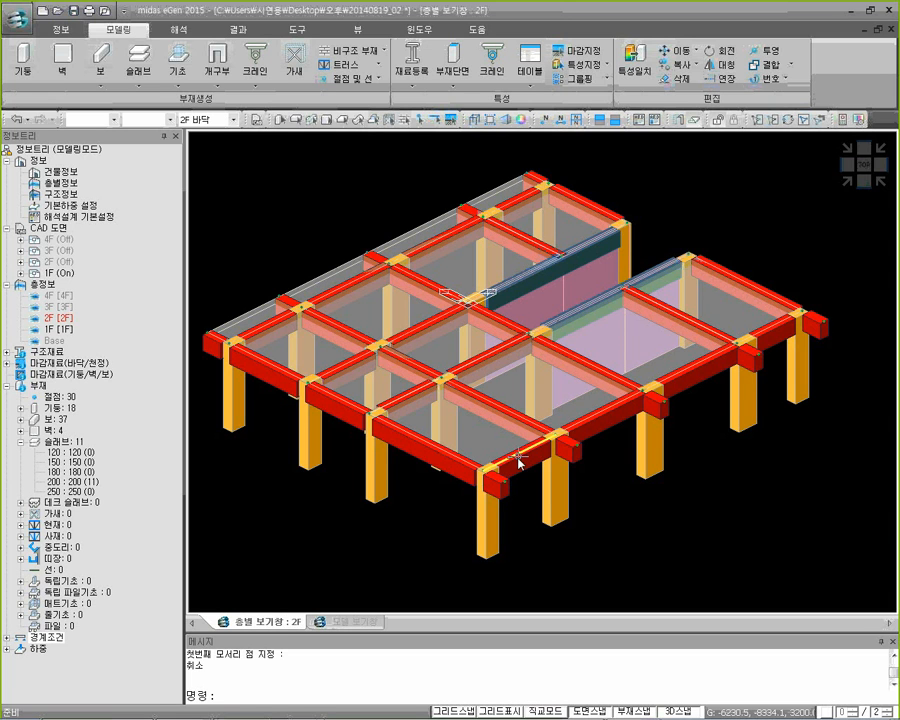
pyautogui.moveTo(527, 403); pyautogui.dragTo(545, 415, button='middle')
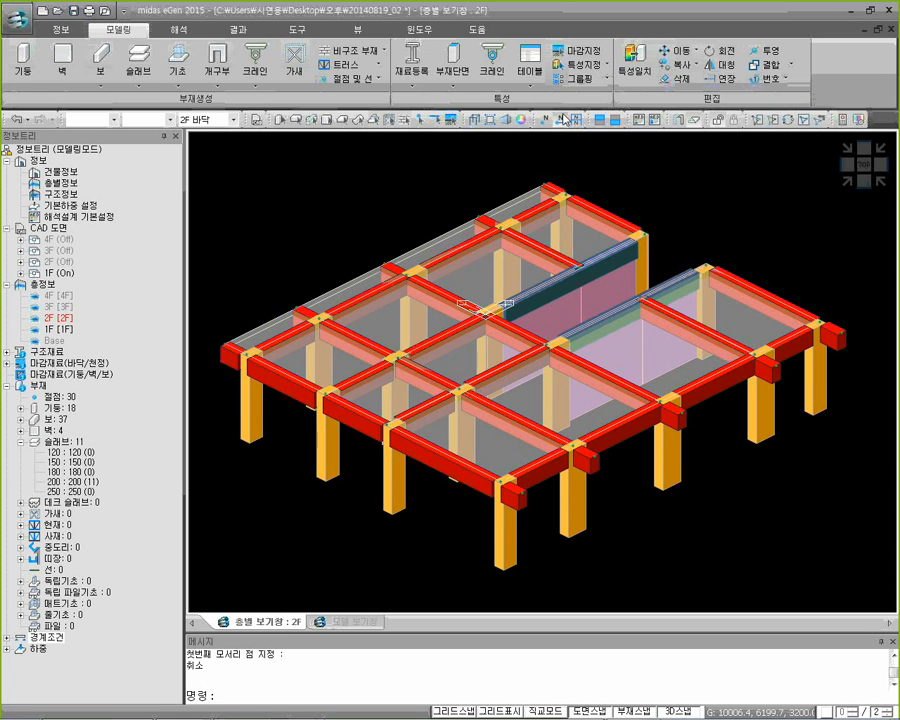
pyautogui.click(473, 119)
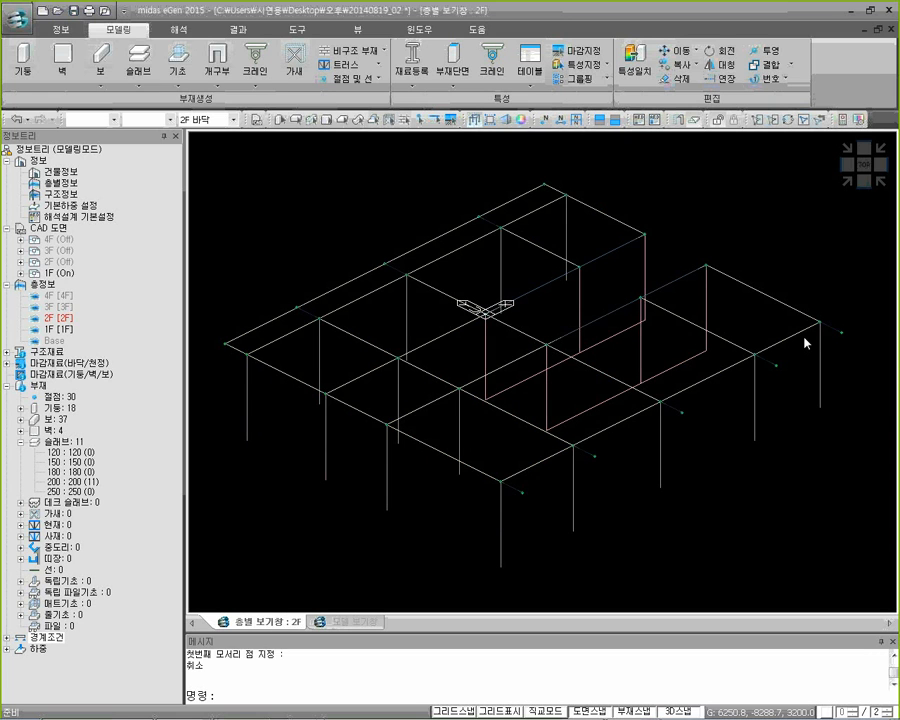
pyautogui.write('cs')
pyautogui.press('Return')
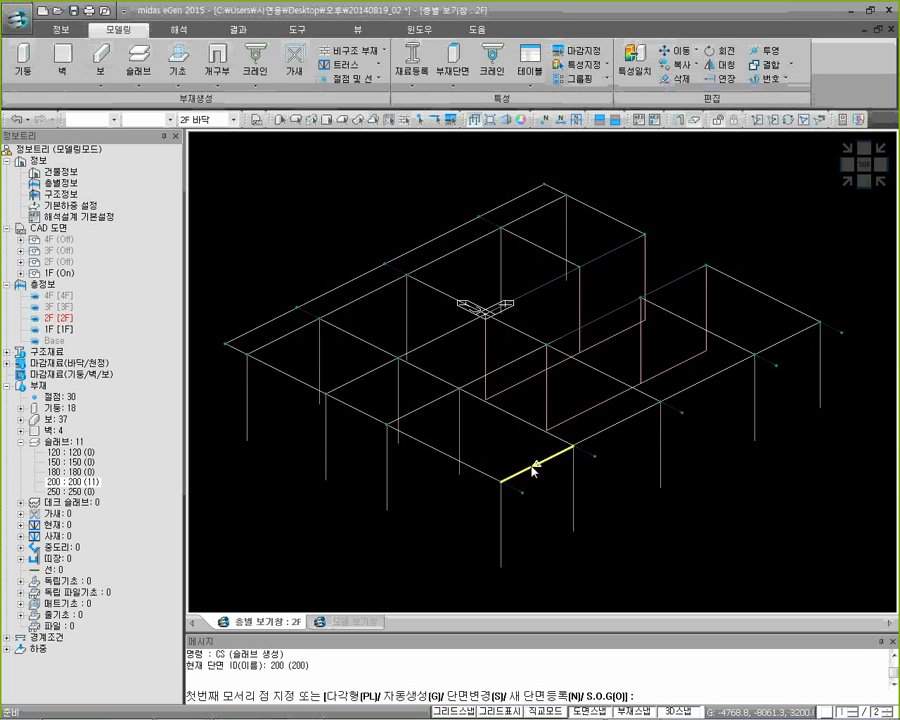
pyautogui.click(500, 480)
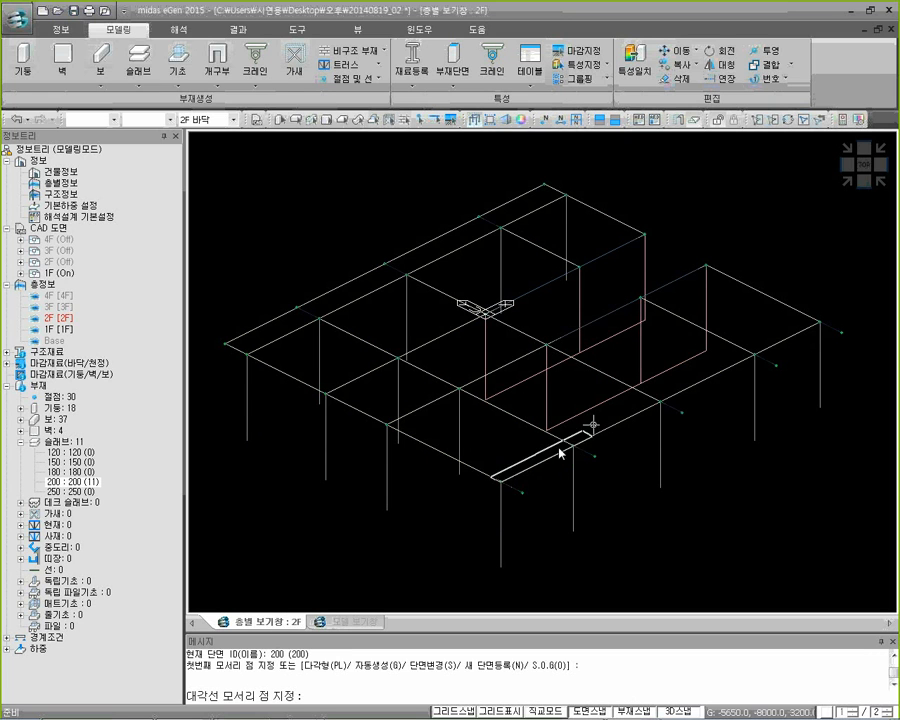
pyautogui.click(840, 334)
pyautogui.press('Escape')
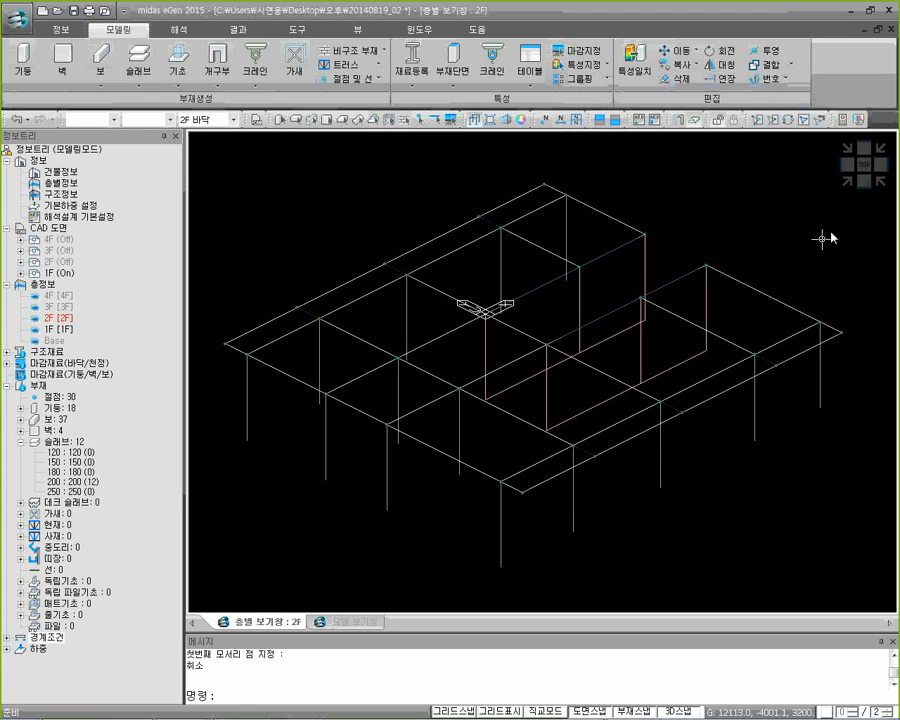
# Check the 2F slab outlines in plan view, and return to the isometric view with solid member display
pyautogui.scroll(2, 598, 432)
pyautogui.scroll(2, 485, 483)
pyautogui.scroll(-2, 466, 486)
pyautogui.click(864, 164)
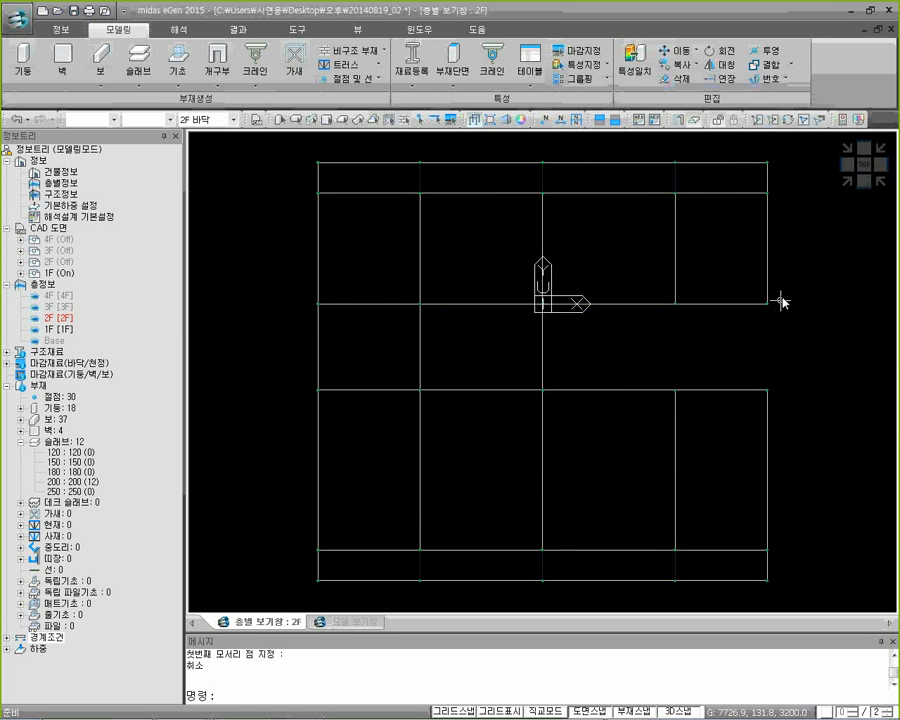
pyautogui.click(845, 182)
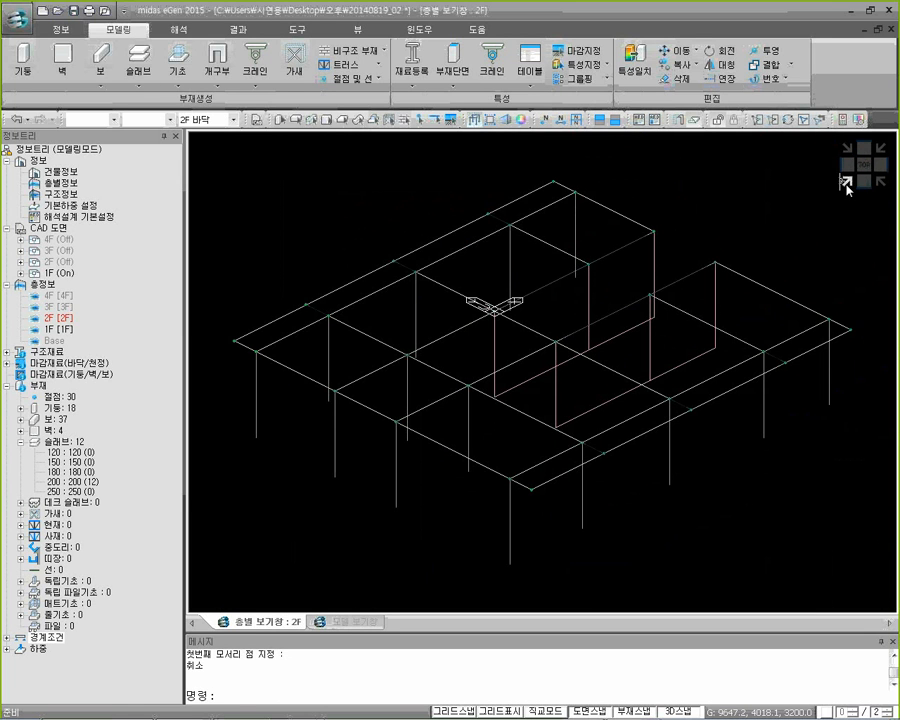
pyautogui.click(474, 120)
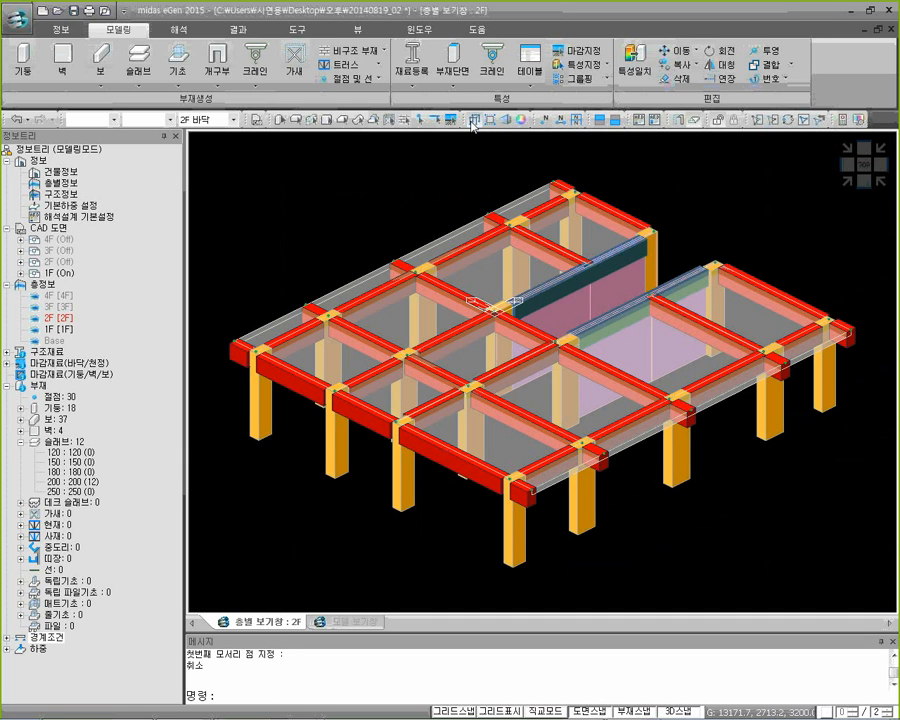
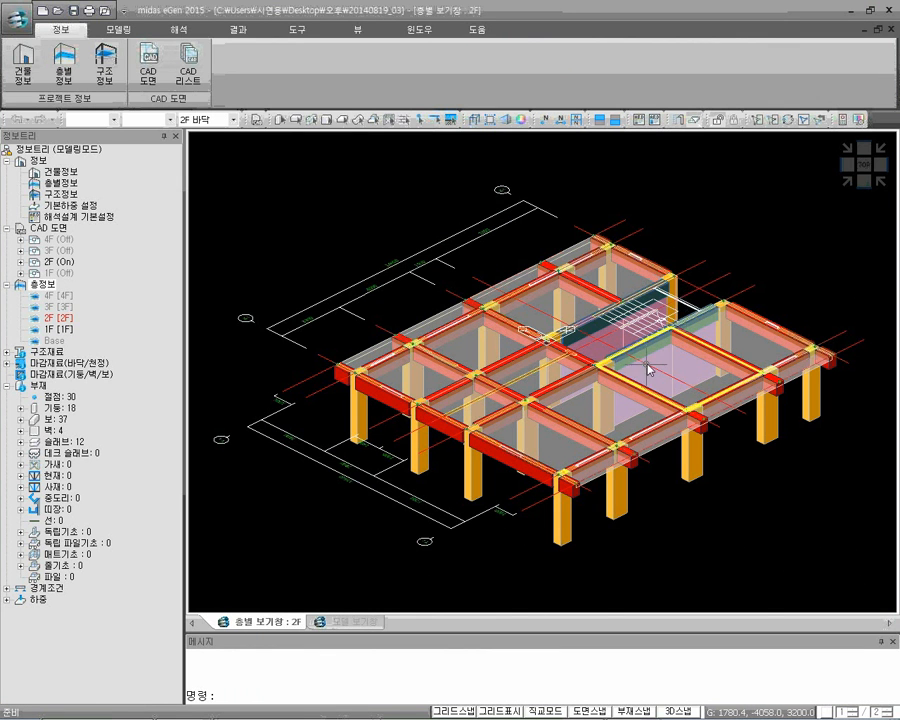
# Start a 200-section ramp (경사로) outline at the 2F stair's inner edge on the centre grid line, with its second corner on the upper wall line
pyautogui.scroll(4, 645, 367)
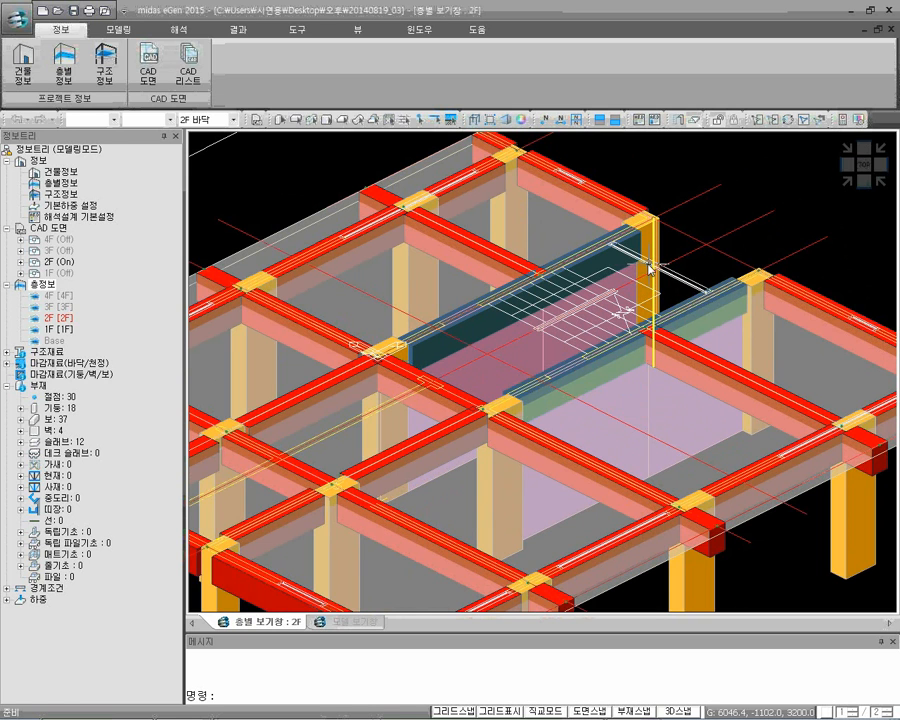
pyautogui.moveTo(661, 306)
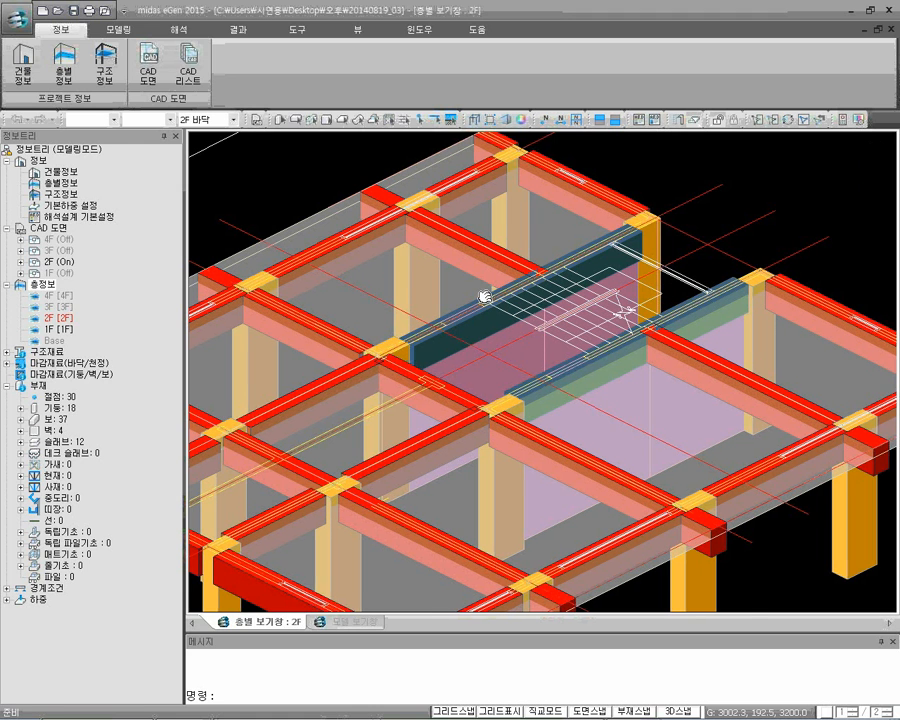
pyautogui.moveTo(484, 294); pyautogui.dragTo(524, 269, button='middle')
pyautogui.click(118, 30)
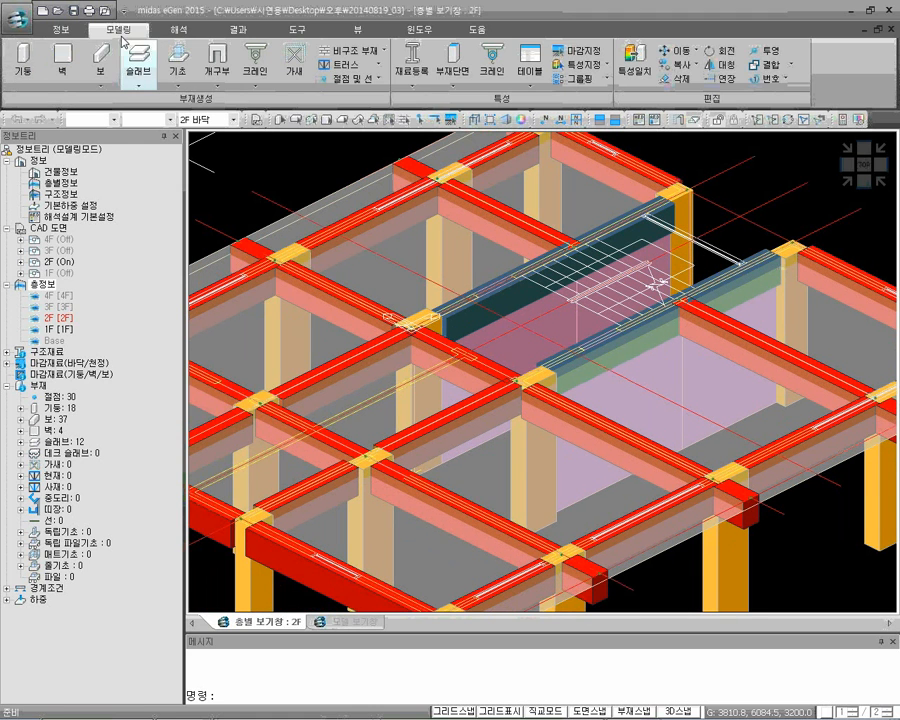
pyautogui.click(139, 82)
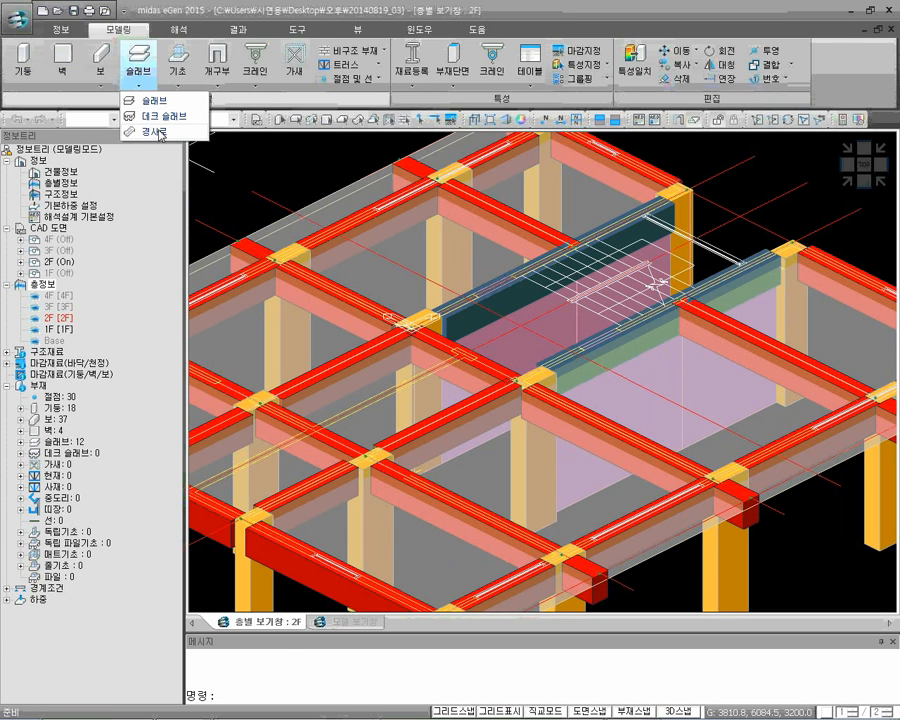
pyautogui.click(161, 134)
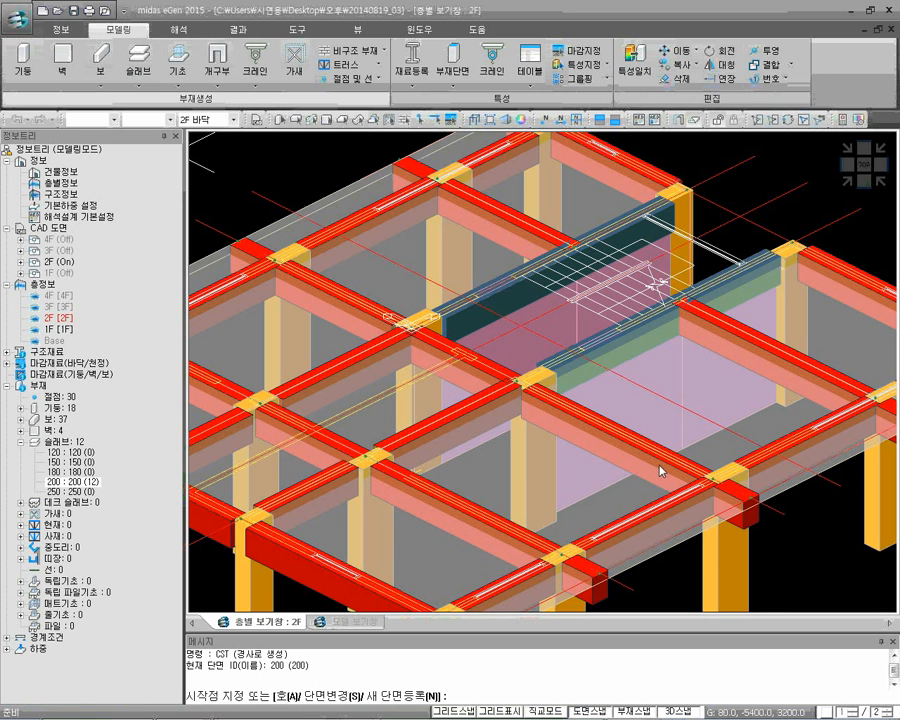
pyautogui.scroll(4, 565, 300)
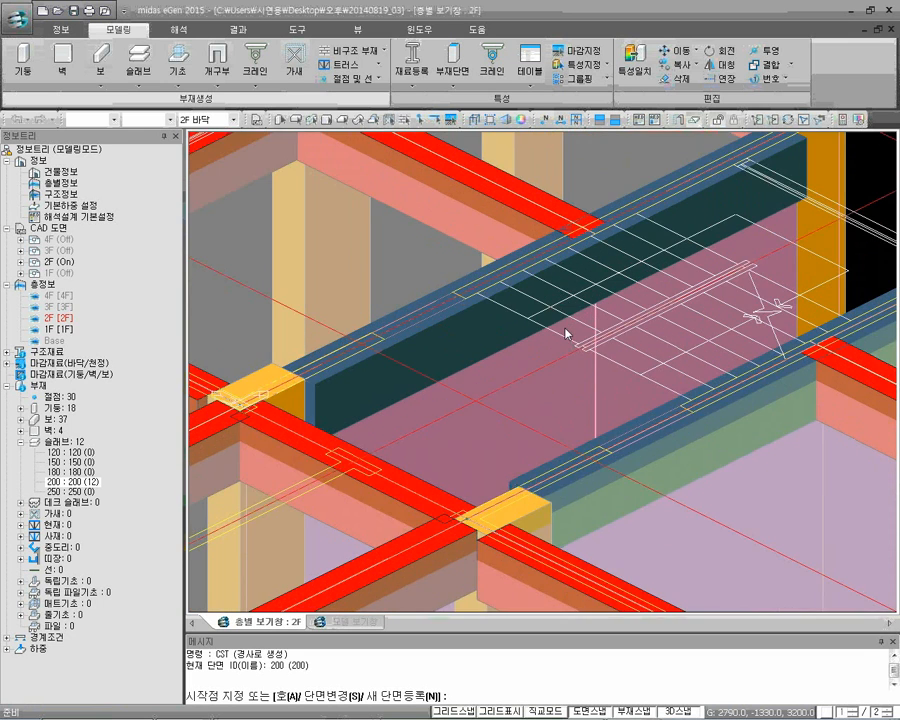
pyautogui.scroll(2, 565, 333)
pyautogui.click(596, 391)
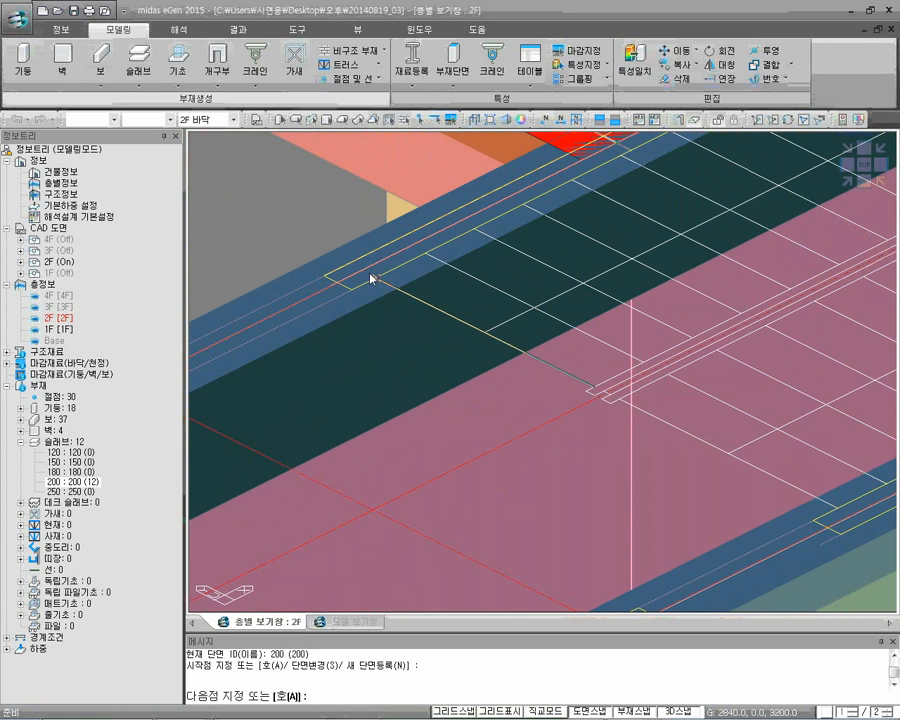
pyautogui.scroll(-2, 369, 280)
pyautogui.scroll(2, 394, 267)
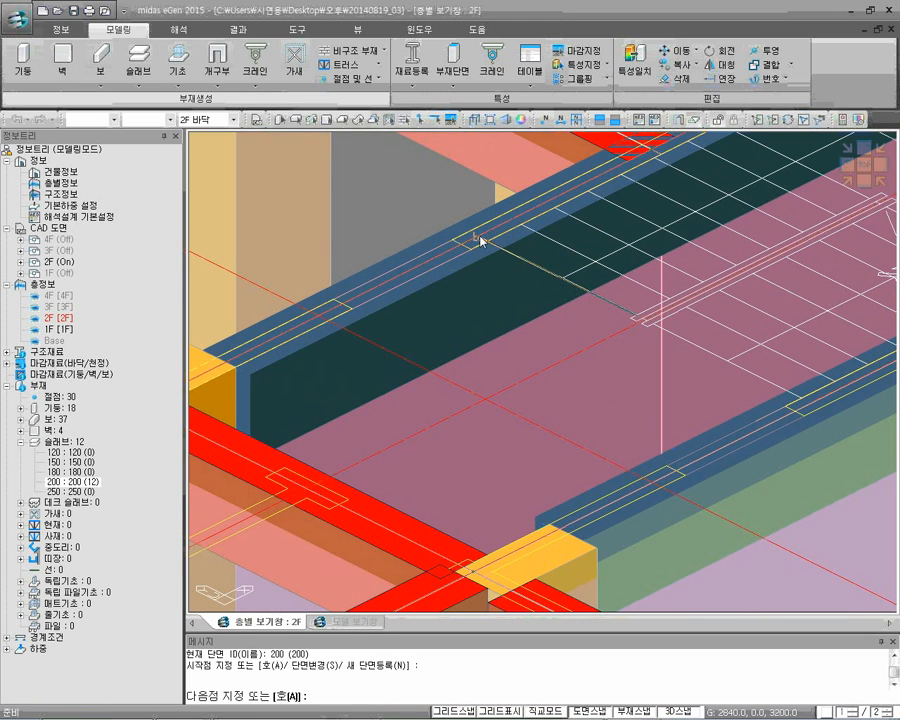
pyautogui.click(480, 240)
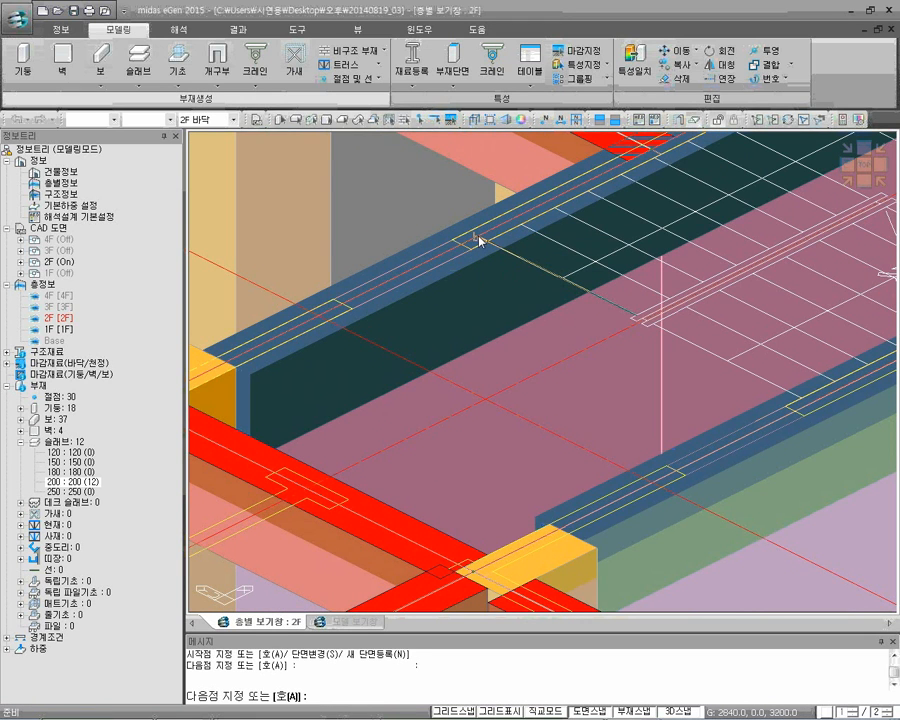
# In wireframe display, continue the ramp outline along the upper wall to its column and across to the column of the lower wall
pyautogui.moveTo(352, 326); pyautogui.dragTo(461, 278, button='middle')
pyautogui.moveTo(248, 357); pyautogui.dragTo(307, 321, button='middle')
pyautogui.scroll(-2, 408, 283)
pyautogui.keyDown('shift'); pyautogui.moveTo(410, 281); pyautogui.dragTo(394, 327, button='middle'); pyautogui.keyUp('shift')
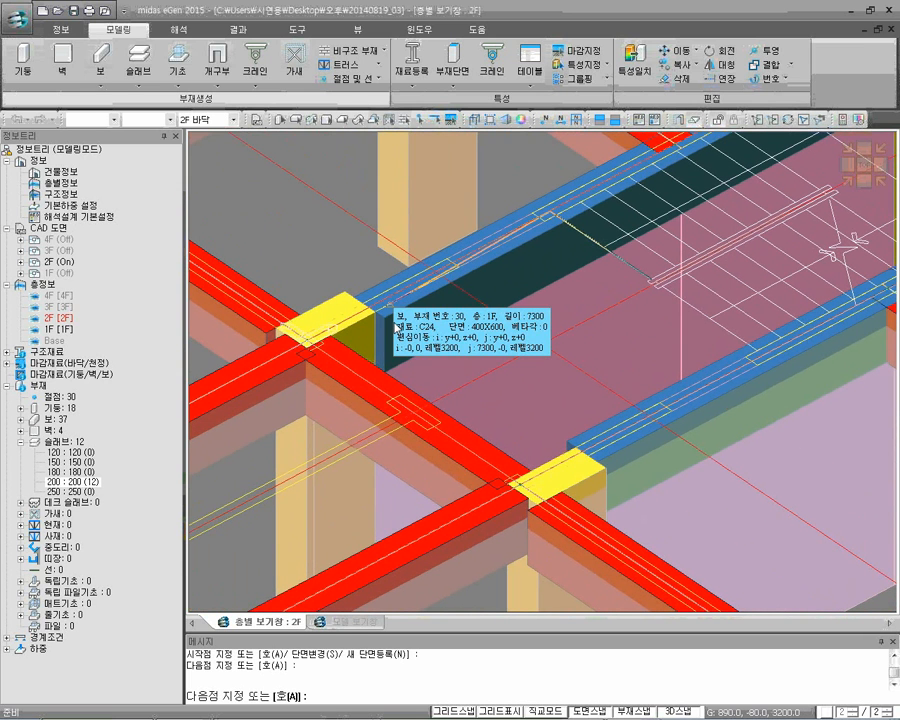
pyautogui.click(470, 121)
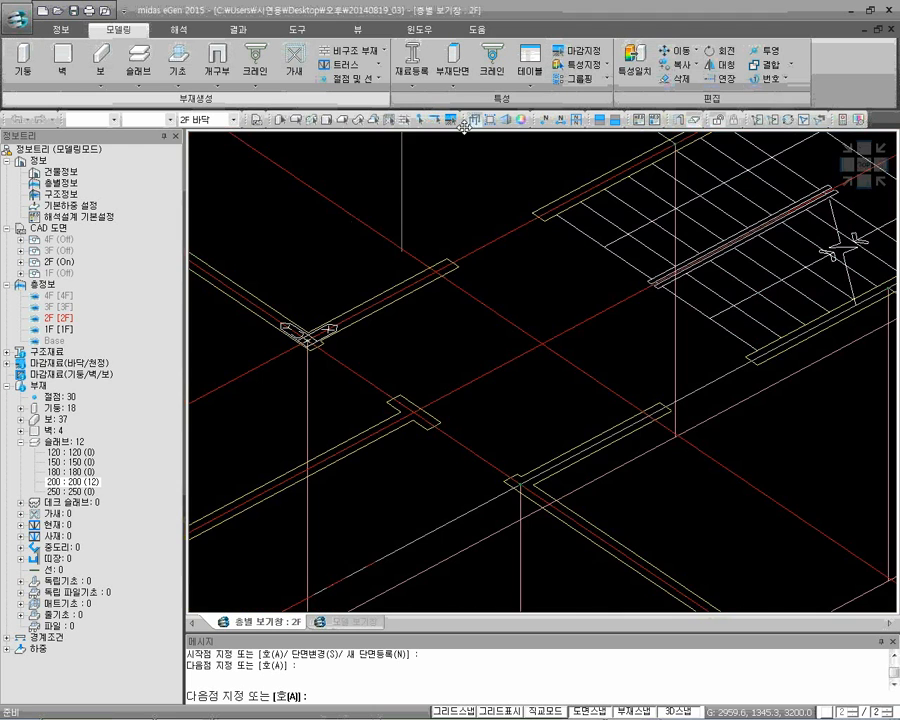
pyautogui.click(309, 345)
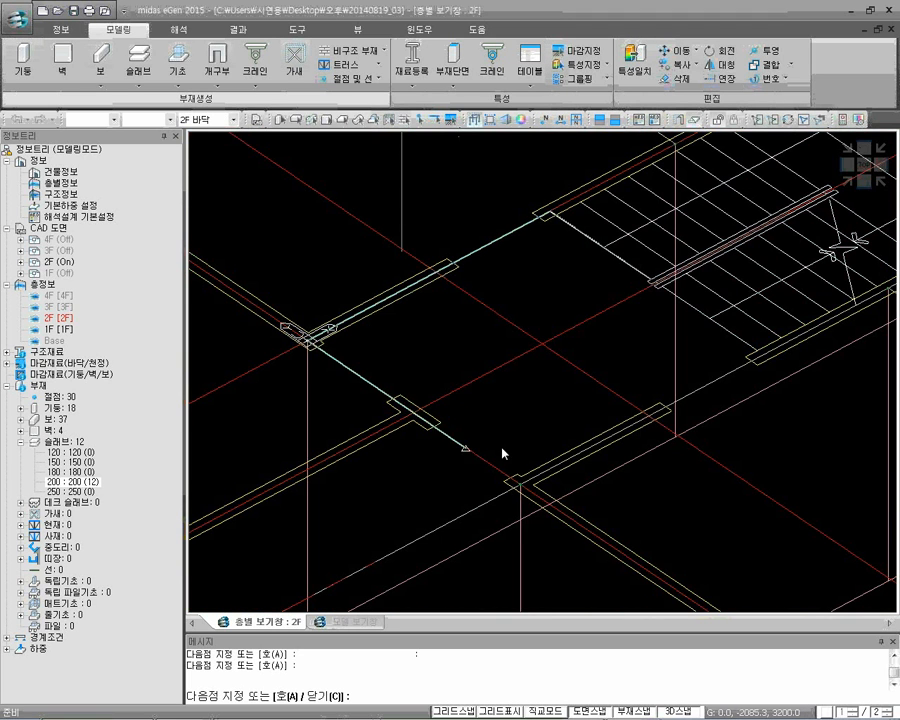
pyautogui.click(516, 482)
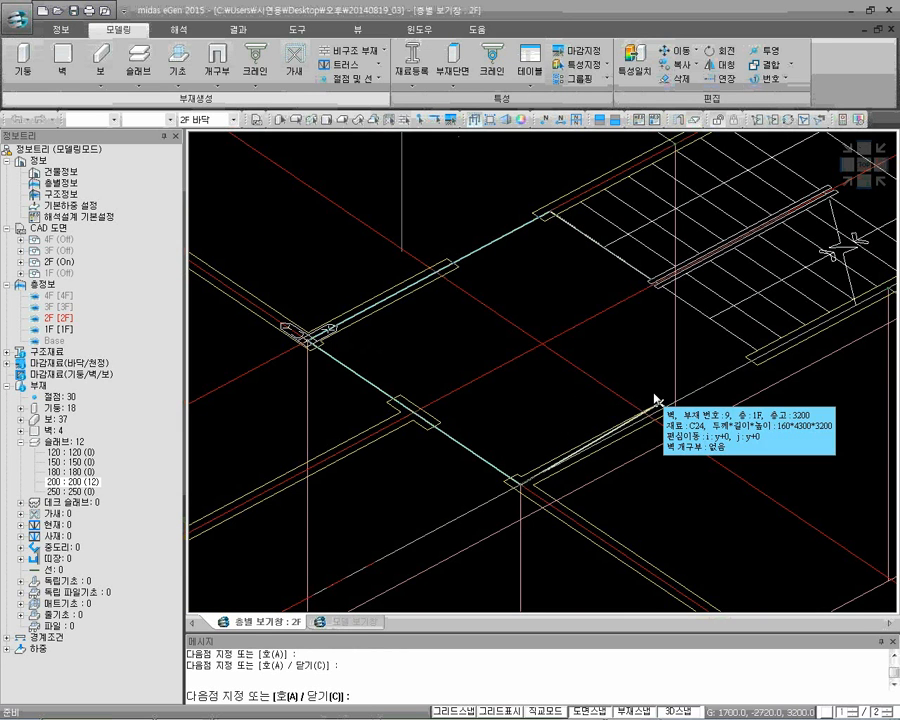
# Using orthogonal mode, close the ramp outline along the lower wall and the stair's inner edge, and return to solid display
pyautogui.moveTo(727, 354); pyautogui.dragTo(675, 351, button='middle')
pyautogui.click(702, 357)
pyautogui.scroll(3, 703, 355)
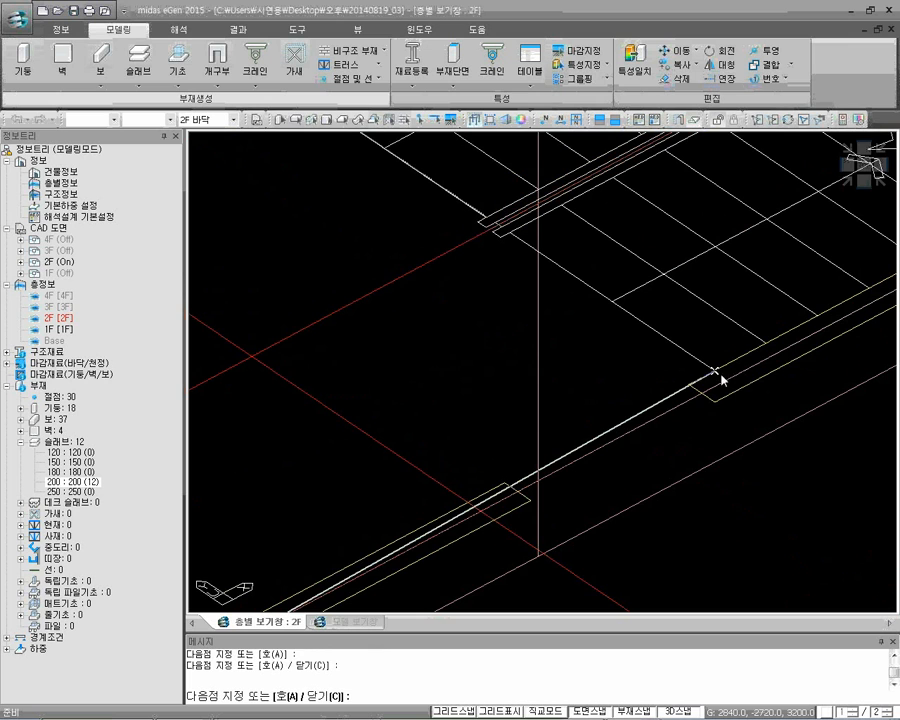
pyautogui.click(550, 714)
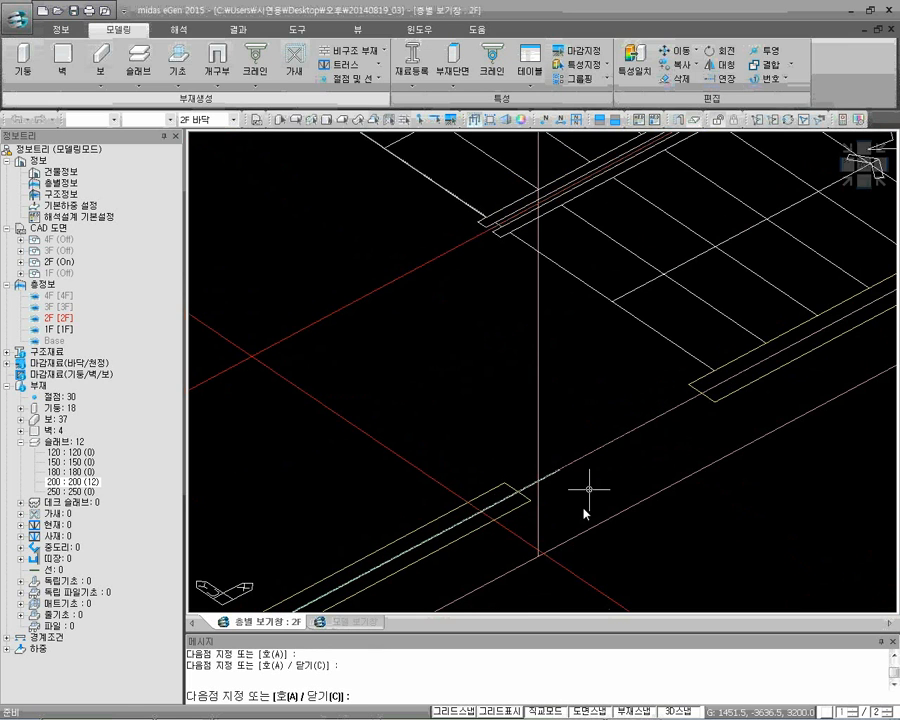
pyautogui.click(716, 372)
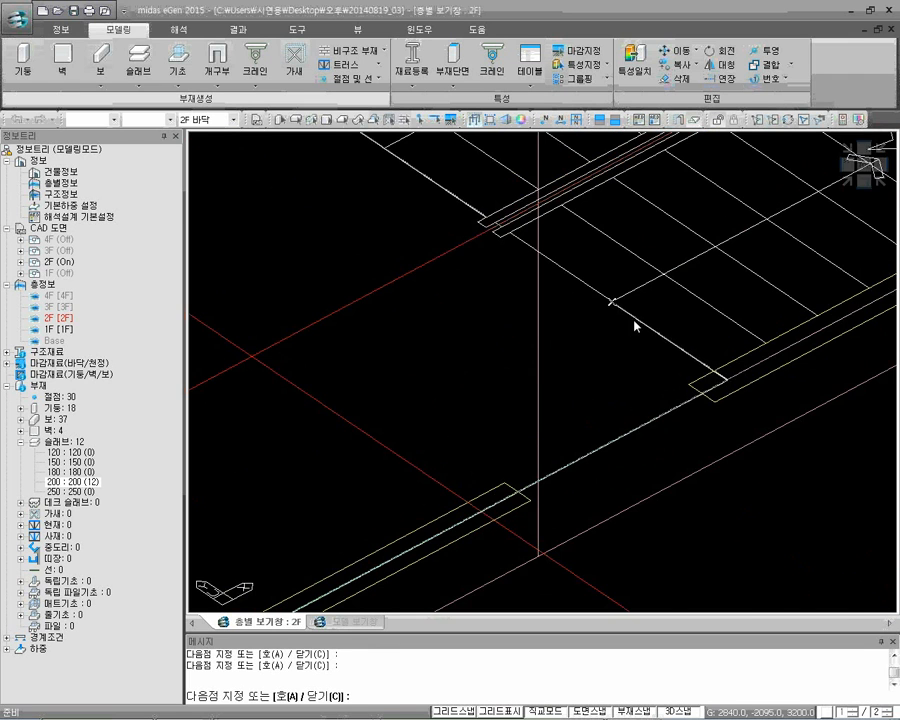
pyautogui.scroll(-2, 600, 290)
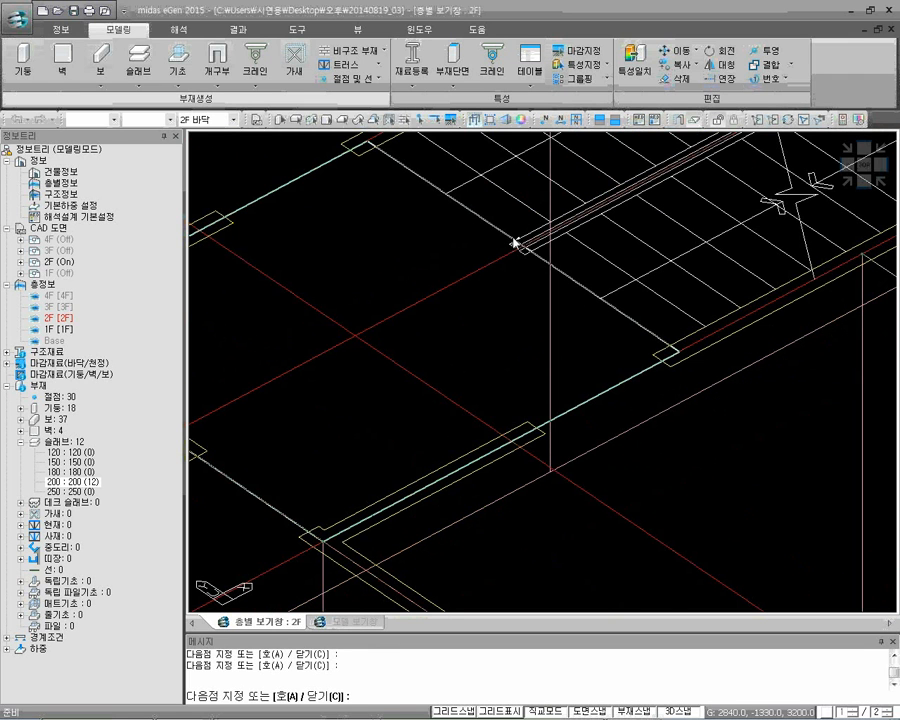
pyautogui.click(513, 243)
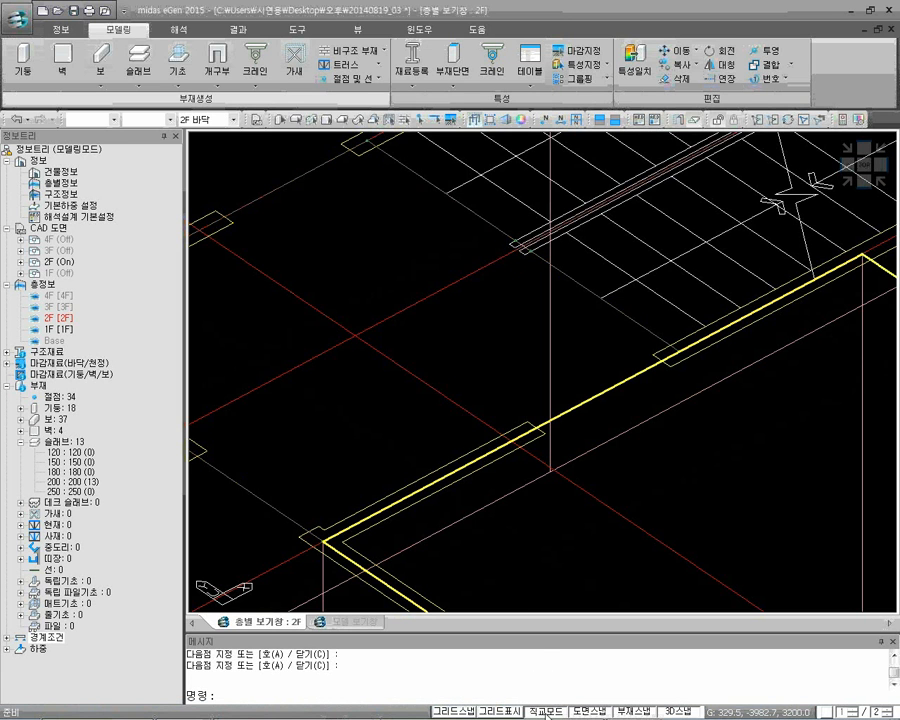
pyautogui.moveTo(560, 332); pyautogui.dragTo(592, 378, button='middle')
pyautogui.scroll(-2, 627, 360)
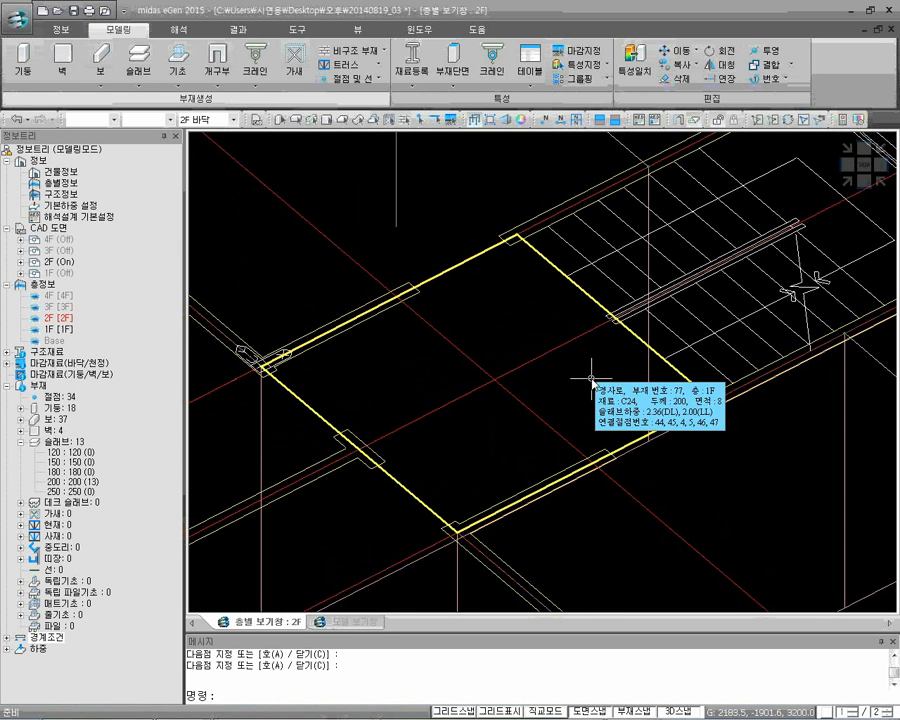
pyautogui.click(472, 121)
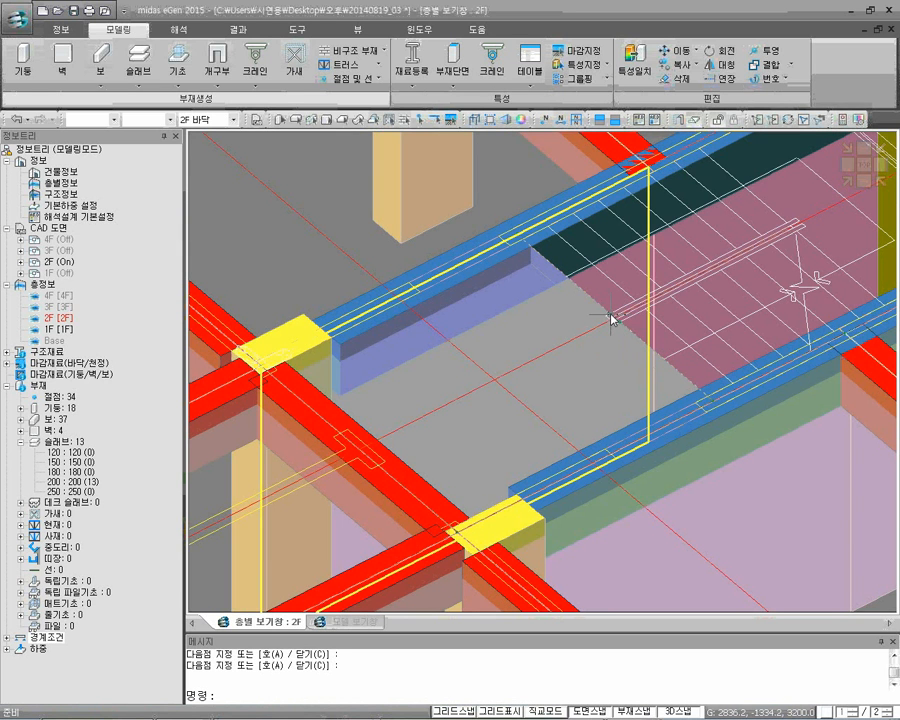
# Start a second 200-section ramp outline at X 4240 on the stair centre line, with its next corner on the upper wall line in wireframe display
pyautogui.scroll(-1, 606, 310)
pyautogui.scroll(1, 601, 293)
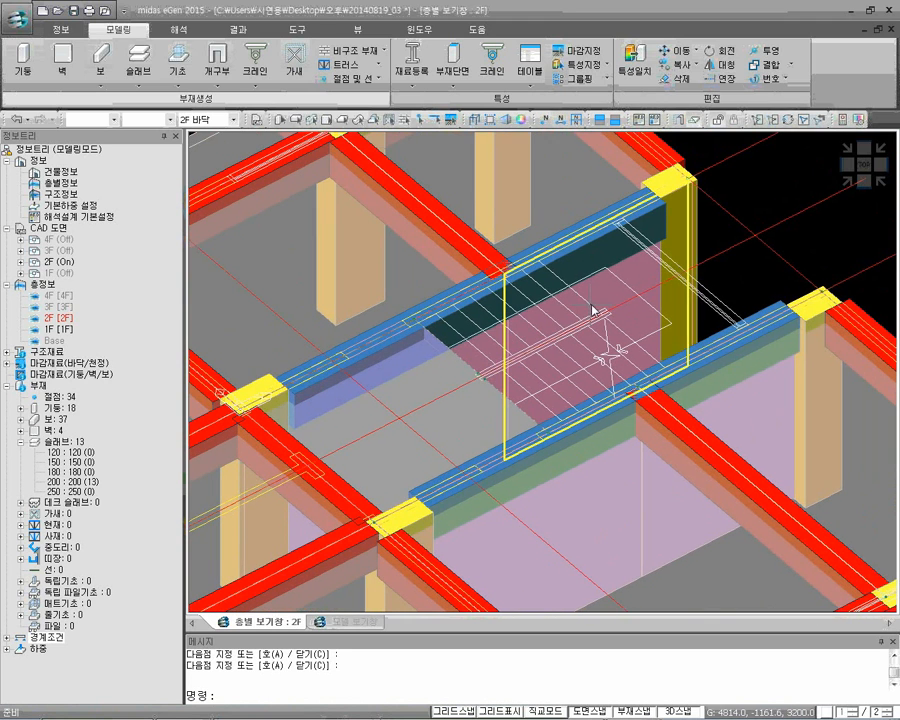
pyautogui.press('Return')
pyautogui.scroll(2, 569, 320)
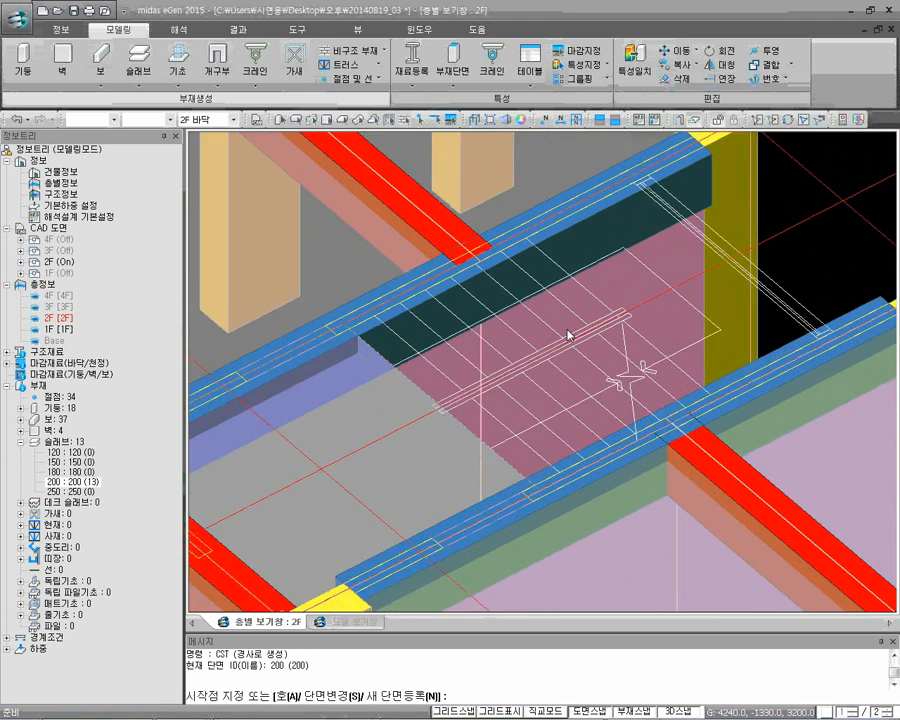
pyautogui.click(563, 355)
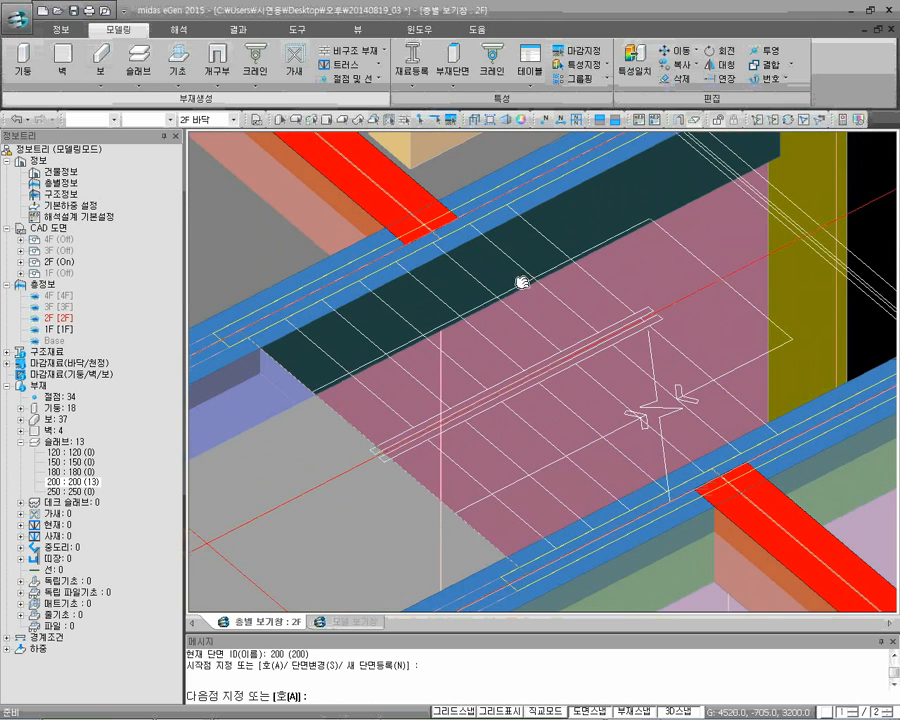
pyautogui.moveTo(522, 281); pyautogui.dragTo(546, 317, button='middle')
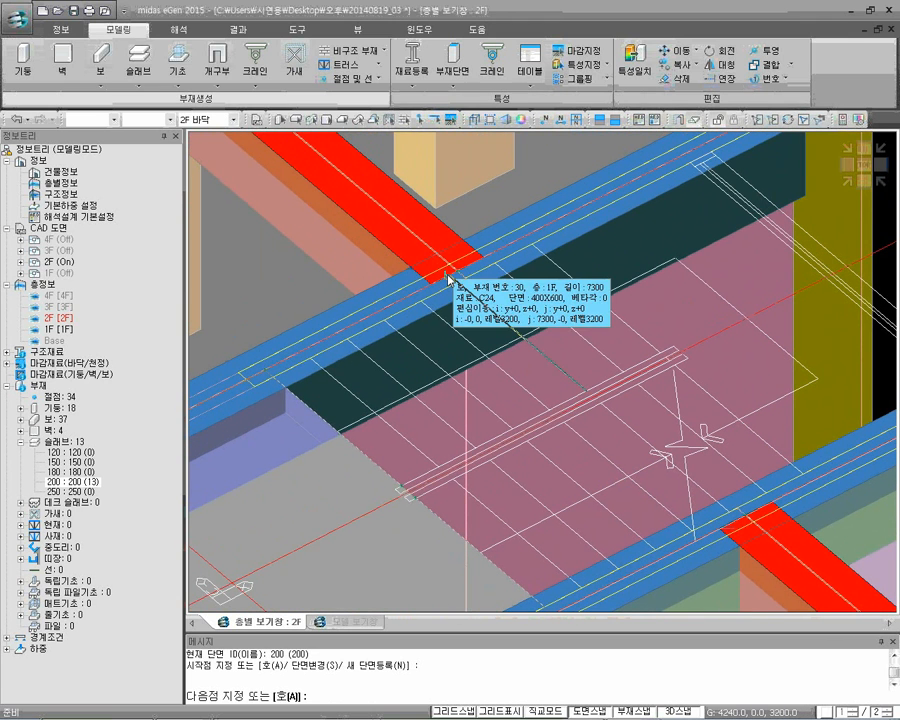
pyautogui.hotkey('ctrl', 'h')
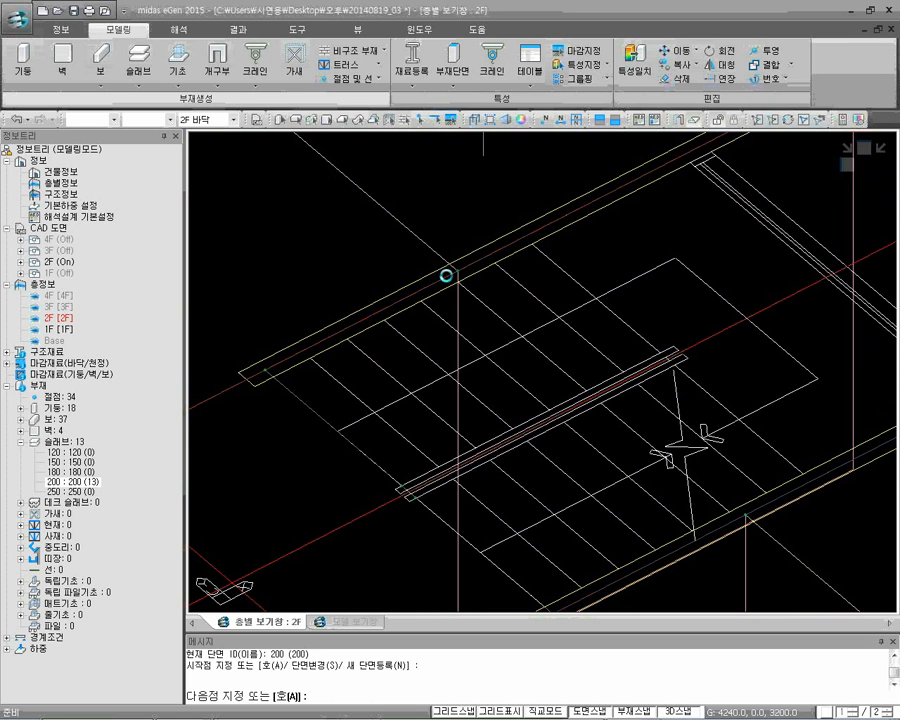
pyautogui.click(449, 277)
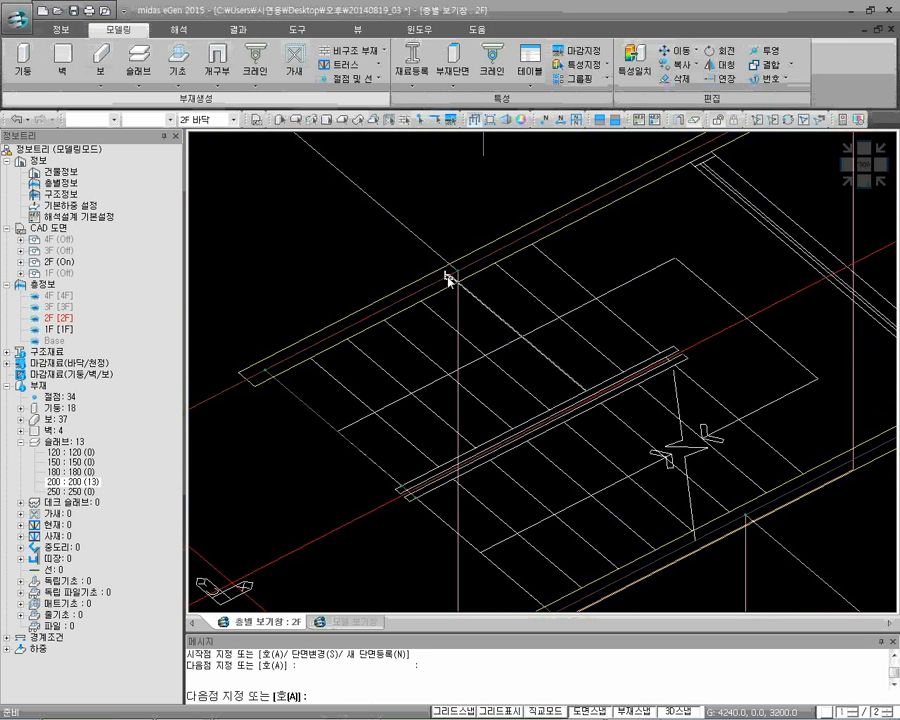
# Continue the second ramp outline along the upper wall to X 6000 and across the stairwell to the lower wall line
pyautogui.scroll(-2, 558, 228)
pyautogui.scroll(2, 637, 185)
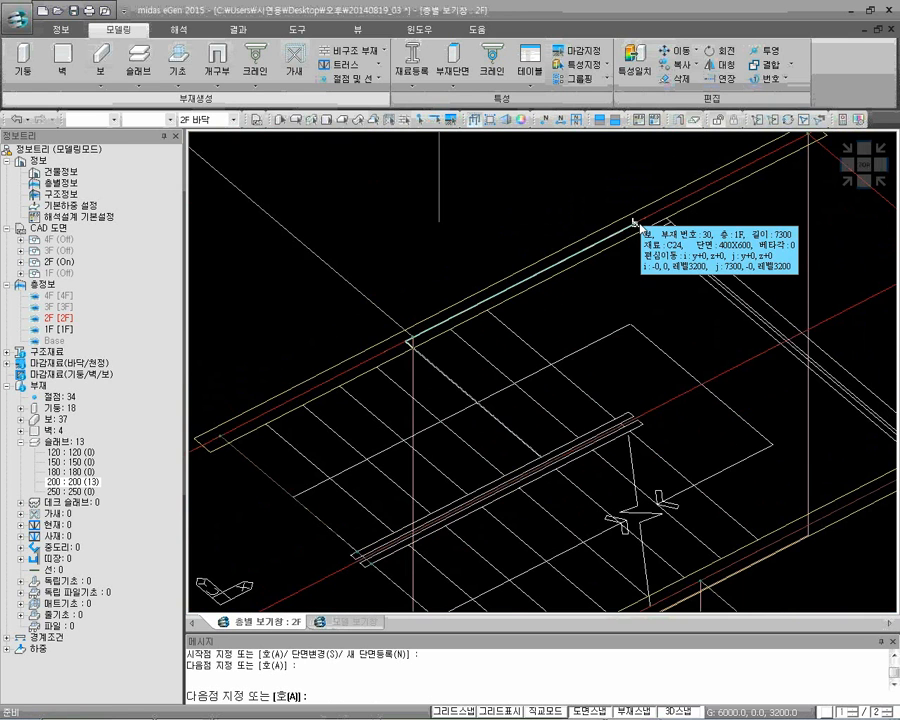
pyautogui.scroll(2, 641, 228)
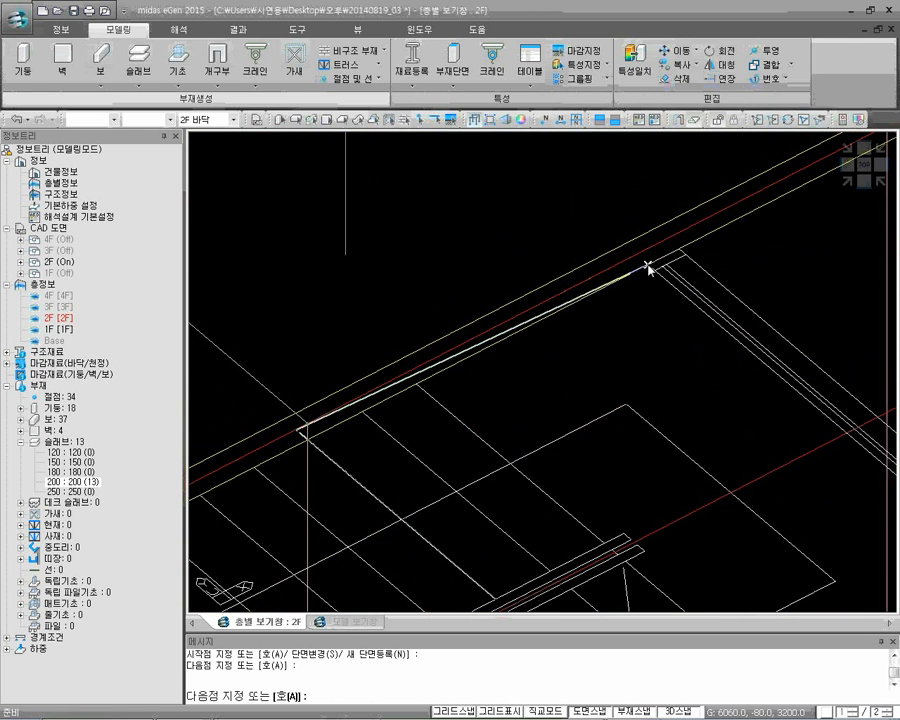
pyautogui.click(637, 256)
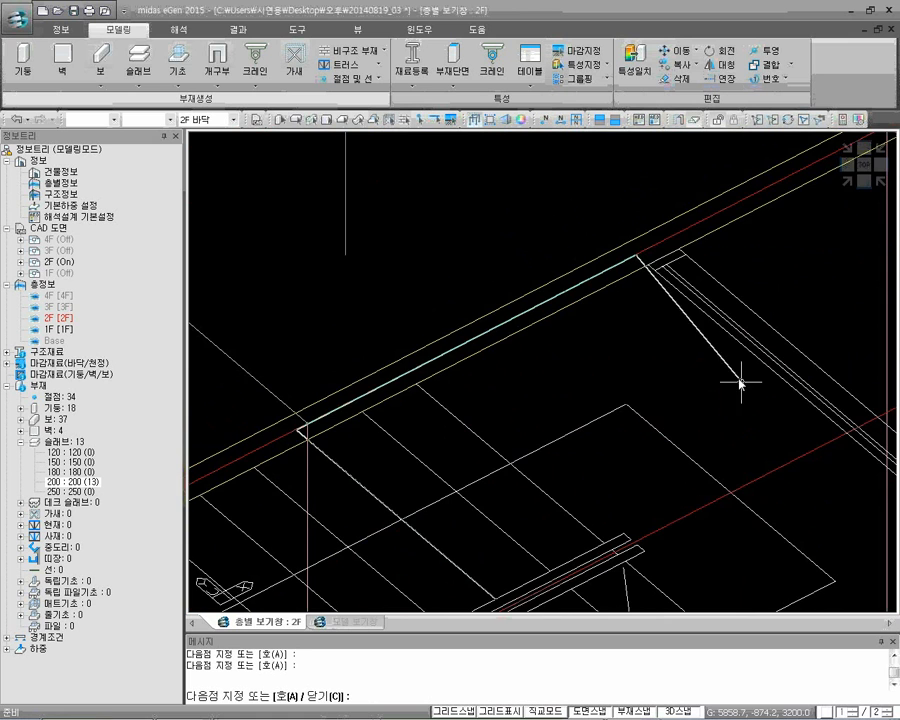
pyautogui.moveTo(743, 378); pyautogui.dragTo(607, 285, button='middle')
pyautogui.moveTo(781, 407); pyautogui.dragTo(674, 322, button='middle')
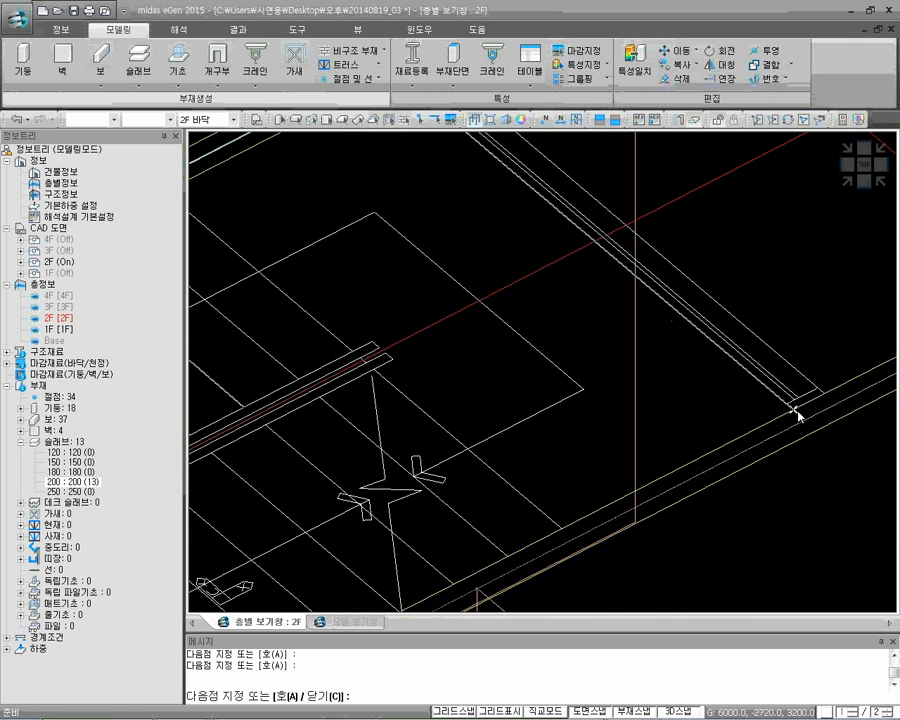
pyautogui.click(806, 419)
# Close the stepped outline via X 4800 on the lower wall and the stair centre line, and return to solid display
pyautogui.scroll(-3, 770, 438)
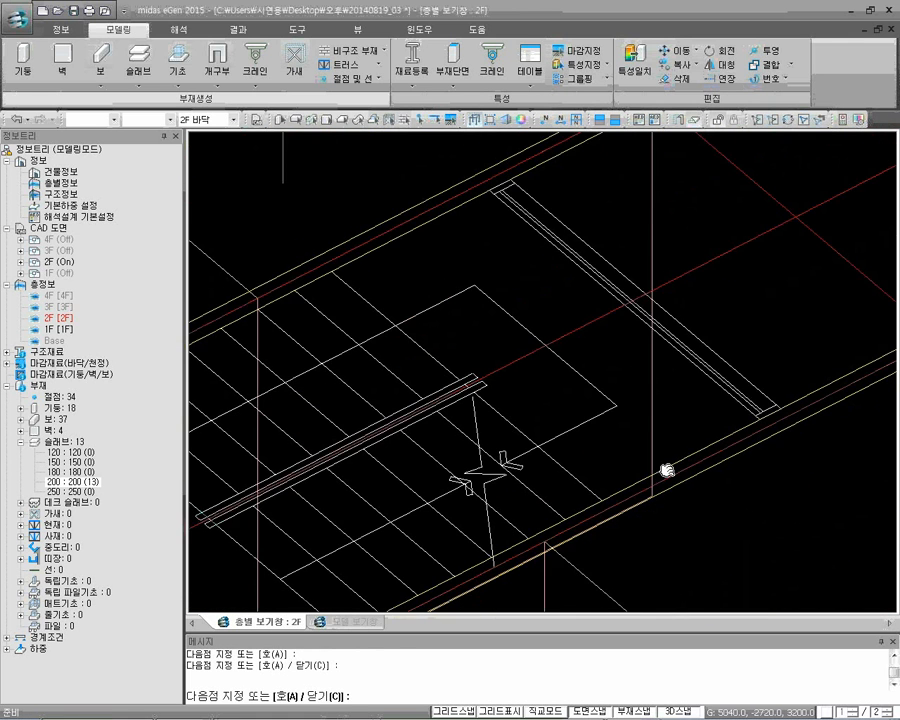
pyautogui.moveTo(667, 470); pyautogui.dragTo(718, 410, button='middle')
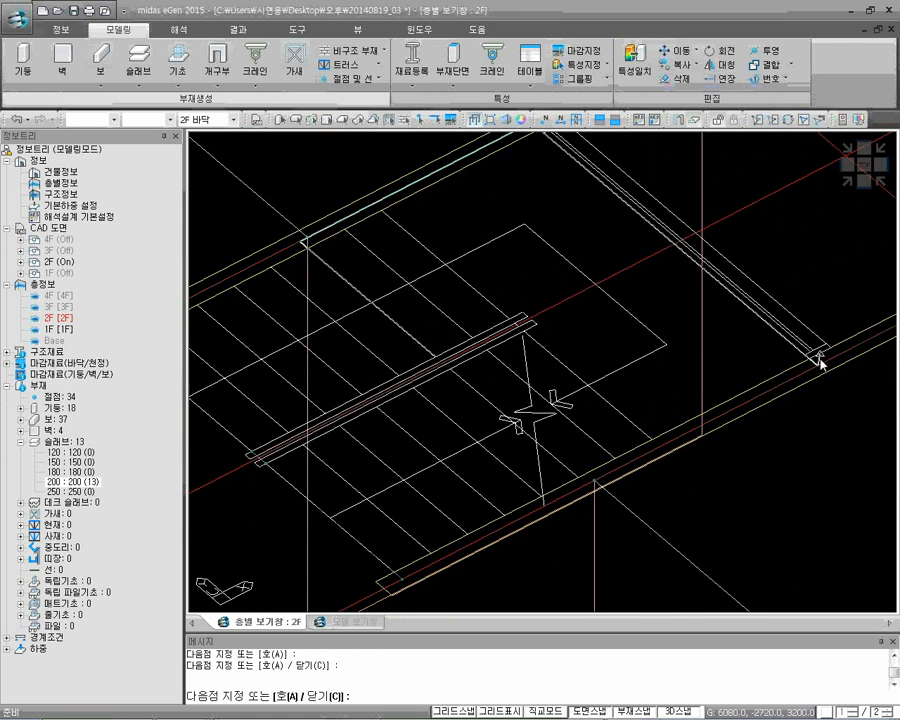
pyautogui.click(661, 450)
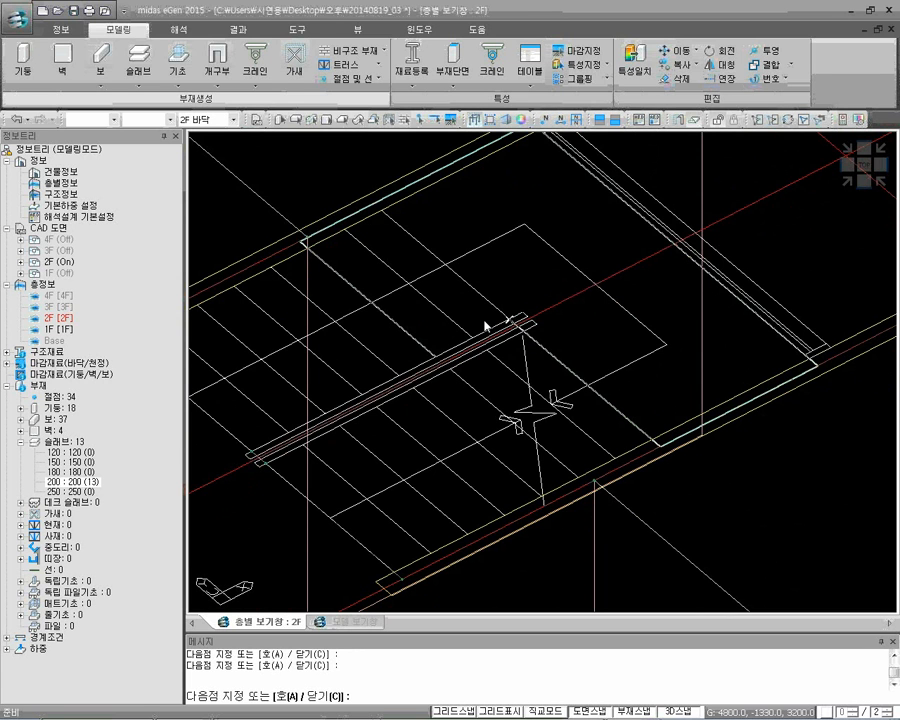
pyautogui.click(439, 359)
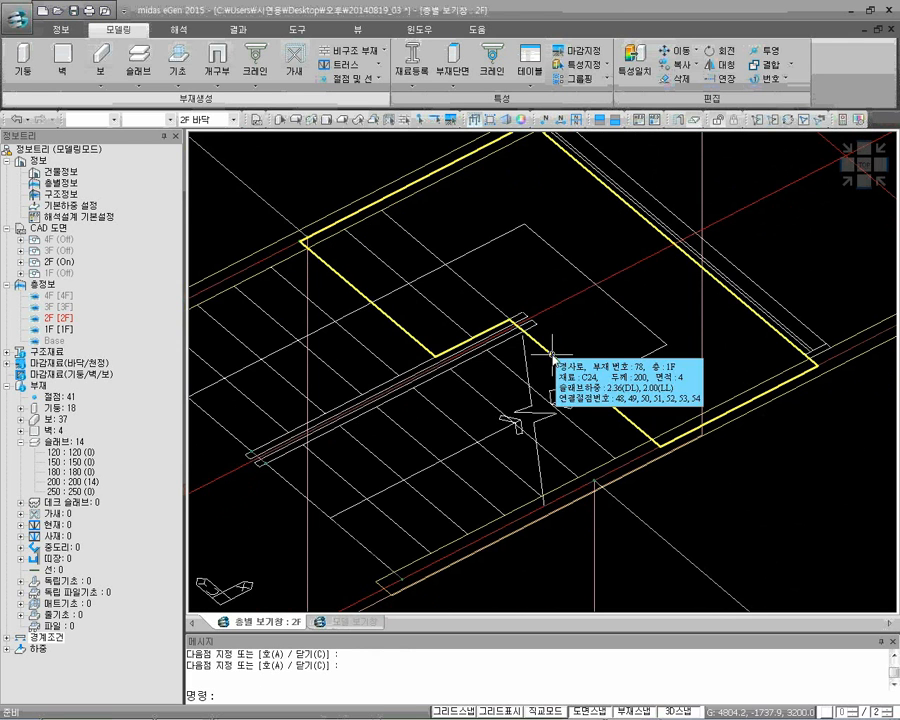
pyautogui.click(474, 121)
pyautogui.scroll(-2, 538, 270)
pyautogui.moveTo(551, 299); pyautogui.dragTo(606, 341, button='middle')
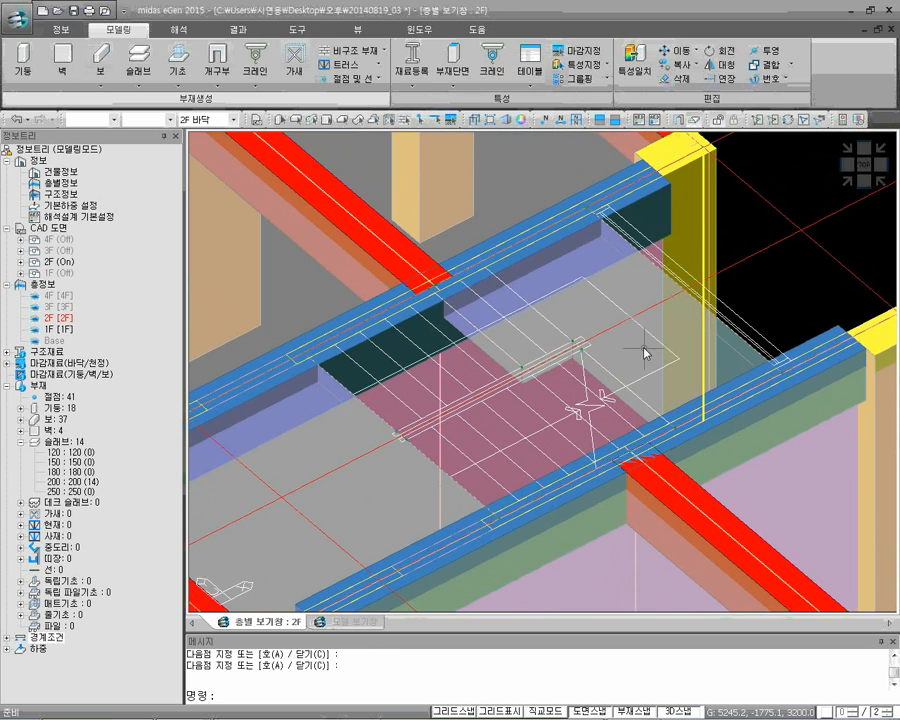
# Select the stepped 200-section landing slab in the stairwell and move it down by 1000 in Z
pyautogui.click(618, 272)
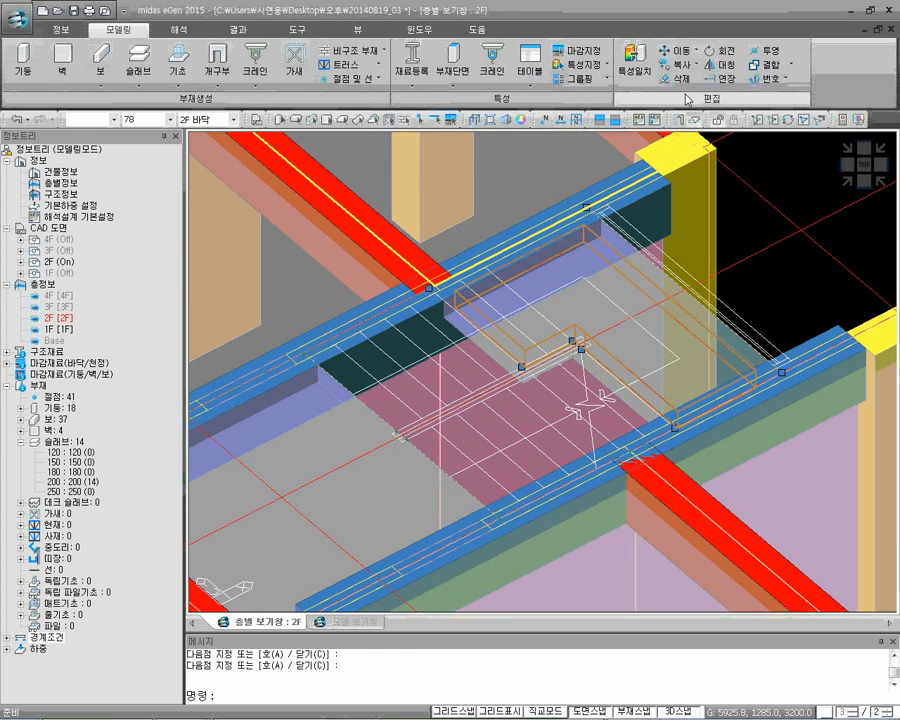
pyautogui.click(688, 50)
pyautogui.click(681, 68)
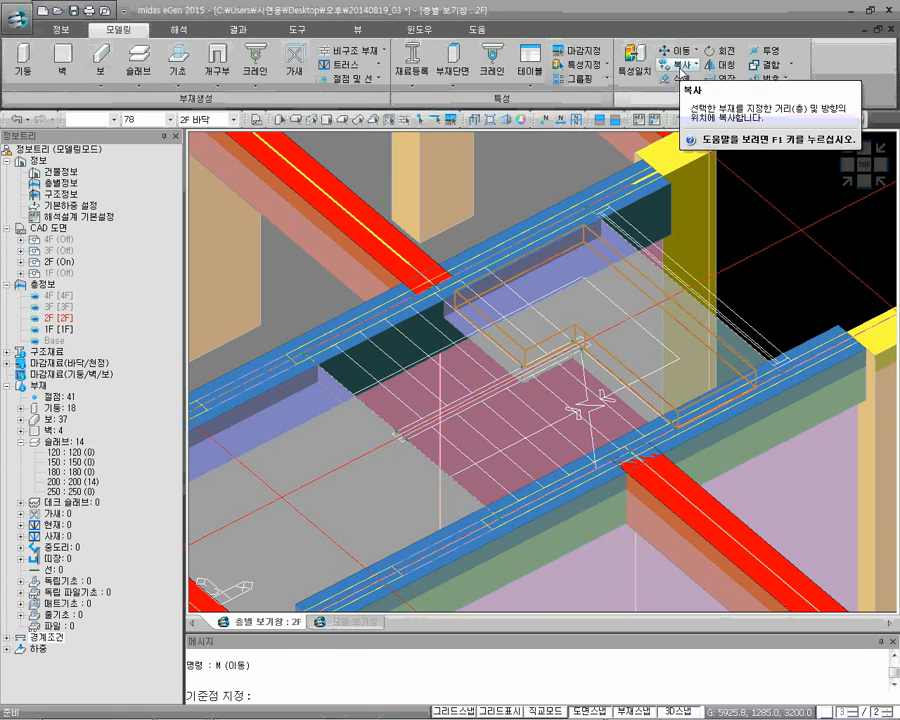
pyautogui.click(703, 148)
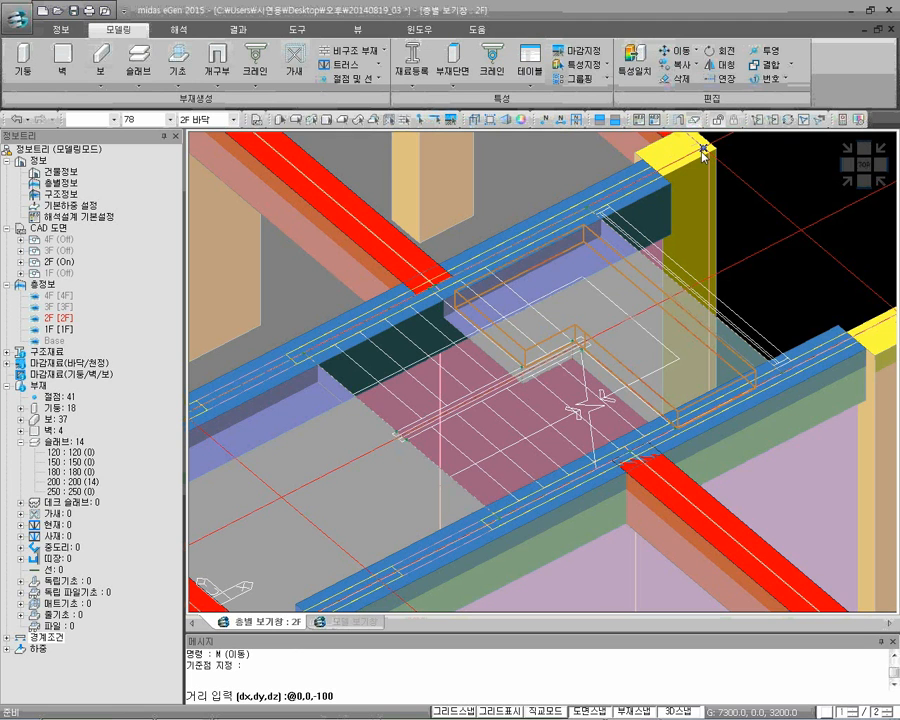
pyautogui.press('Return')
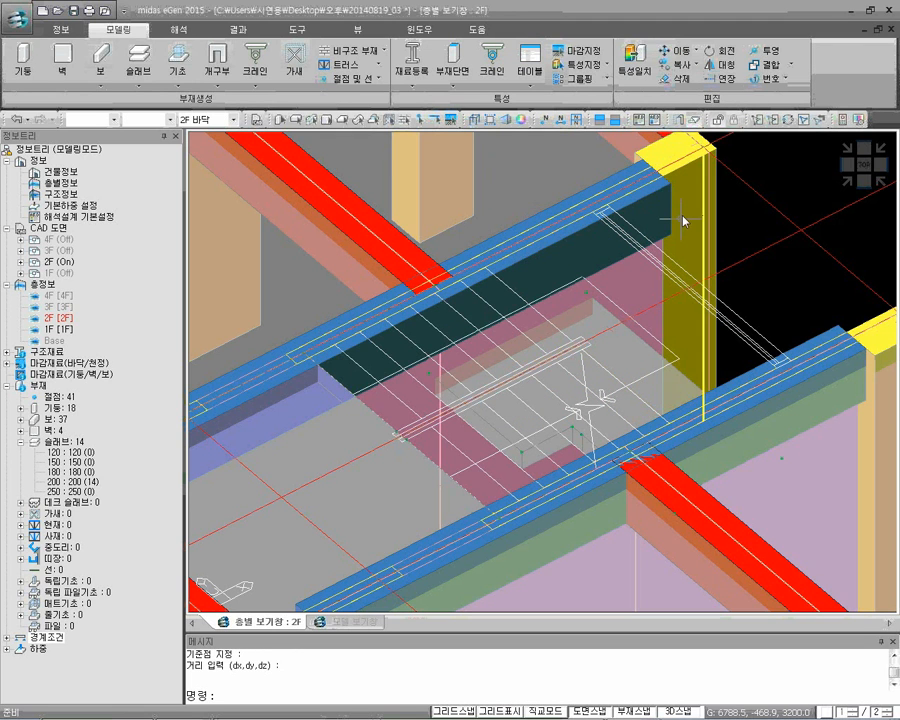
# Hide the 2F CAD drawing so that only the structural members around the stairwell are displayed
pyautogui.scroll(-2, 668, 248)
pyautogui.moveTo(631, 324)
pyautogui.mouseDown(button='middle')
pyautogui.moveTo(617, 326)
pyautogui.moveTo(666, 310)
pyautogui.moveTo(623, 322)
pyautogui.mouseUp(button='middle')
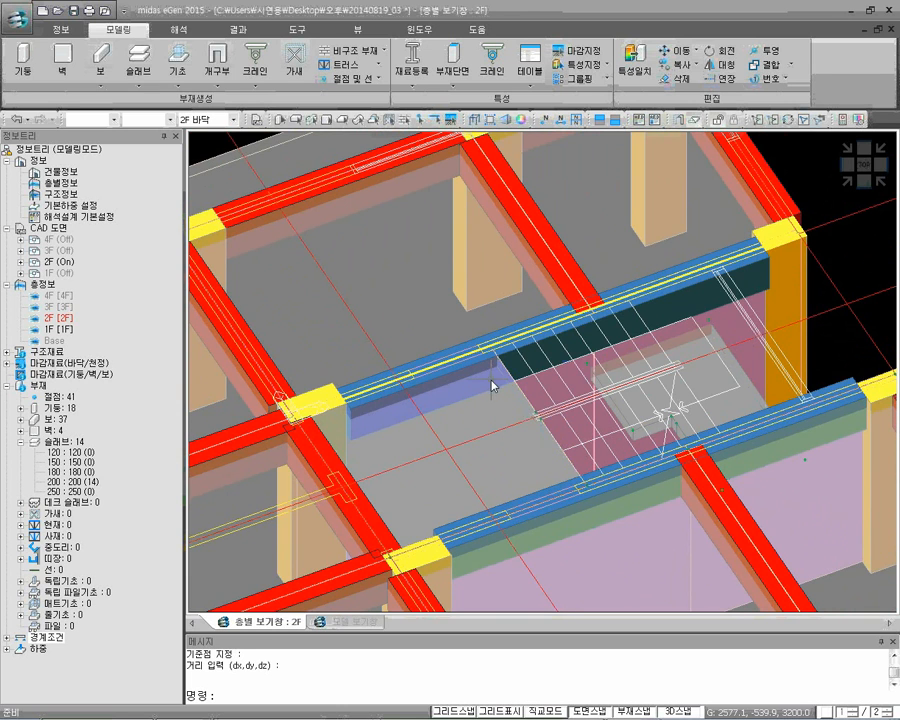
pyautogui.click(57, 262)
pyautogui.rightClick(70, 264)
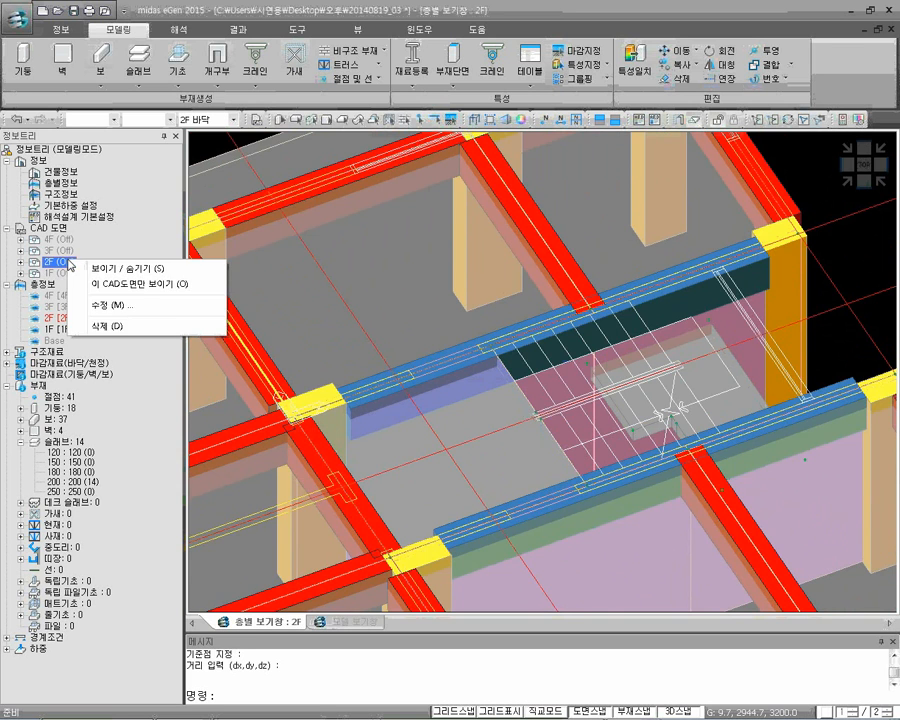
pyautogui.click(115, 268)
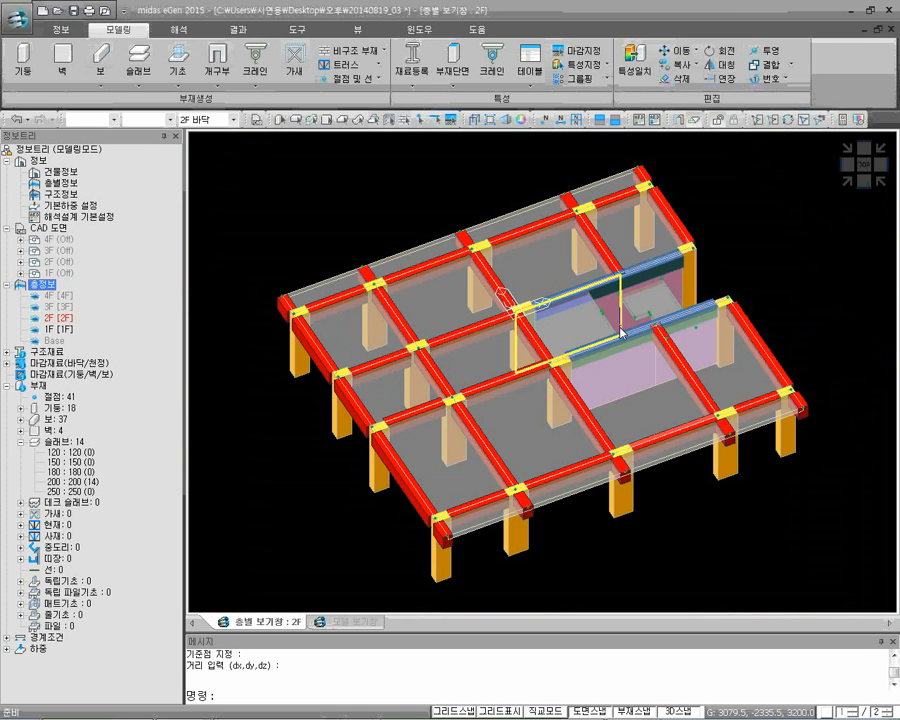
pyautogui.scroll(5, 619, 333)
pyautogui.scroll(-3, 588, 345)
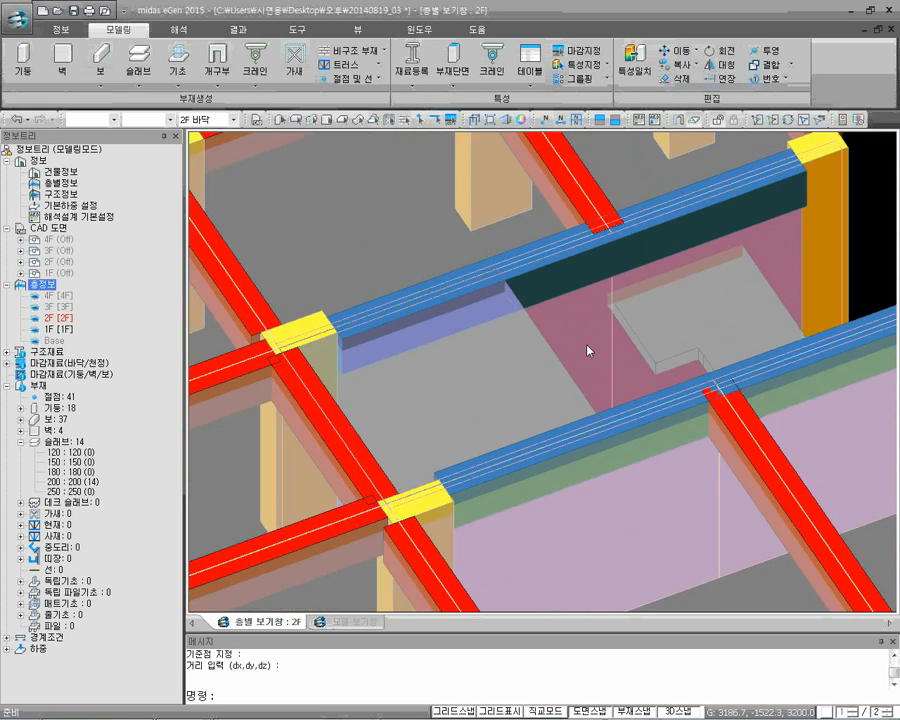
# In wireframe display, create a 200-section ramp from the 2F slab edge at X 2840 to the lowered landing's edge at X 4240
pyautogui.click(477, 121)
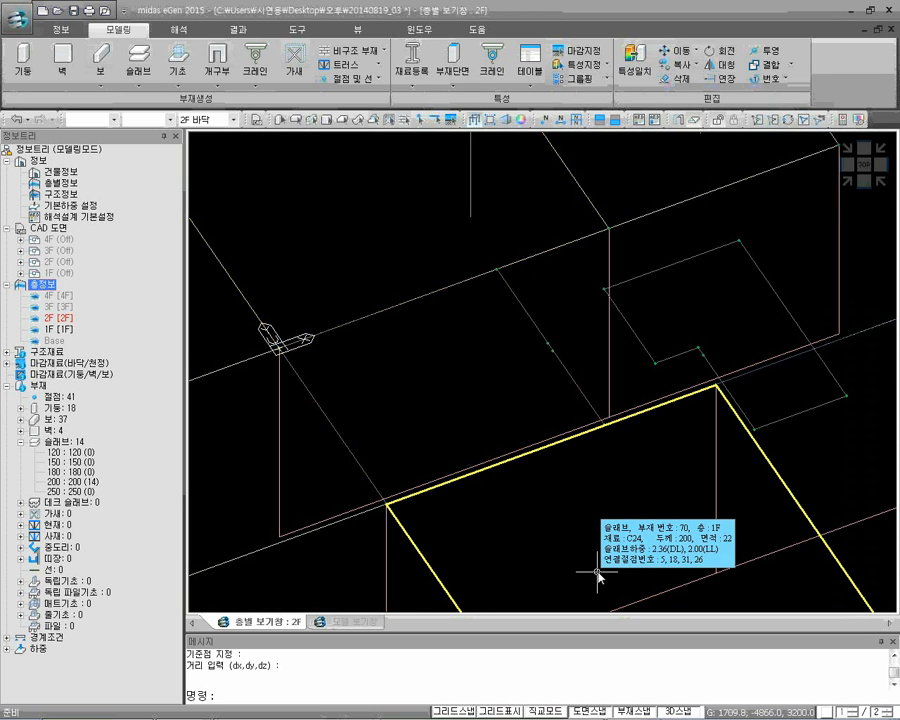
pyautogui.press('Return')
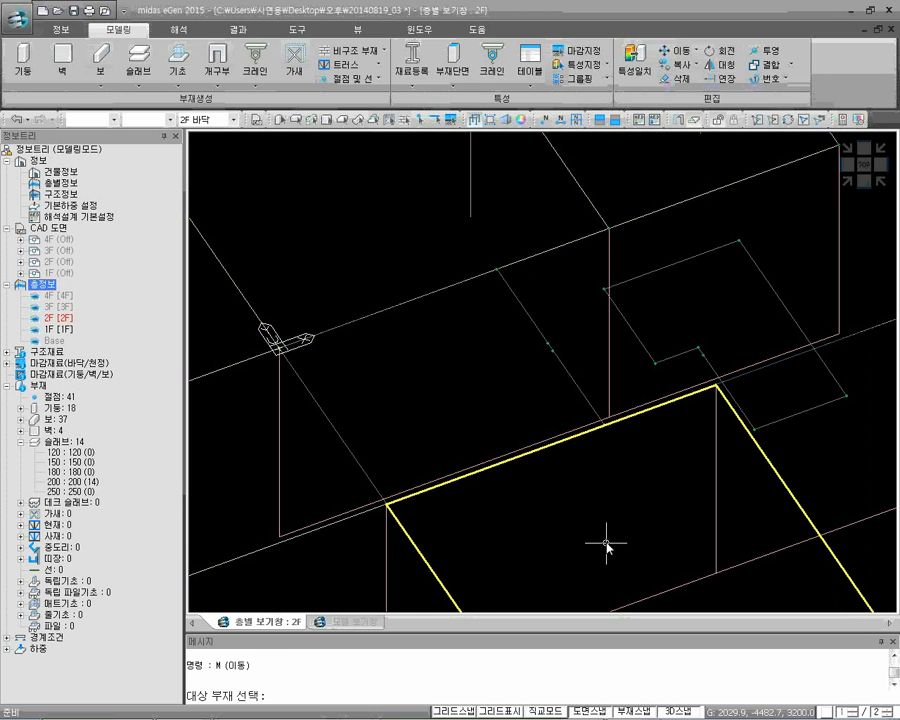
pyautogui.press('Escape')
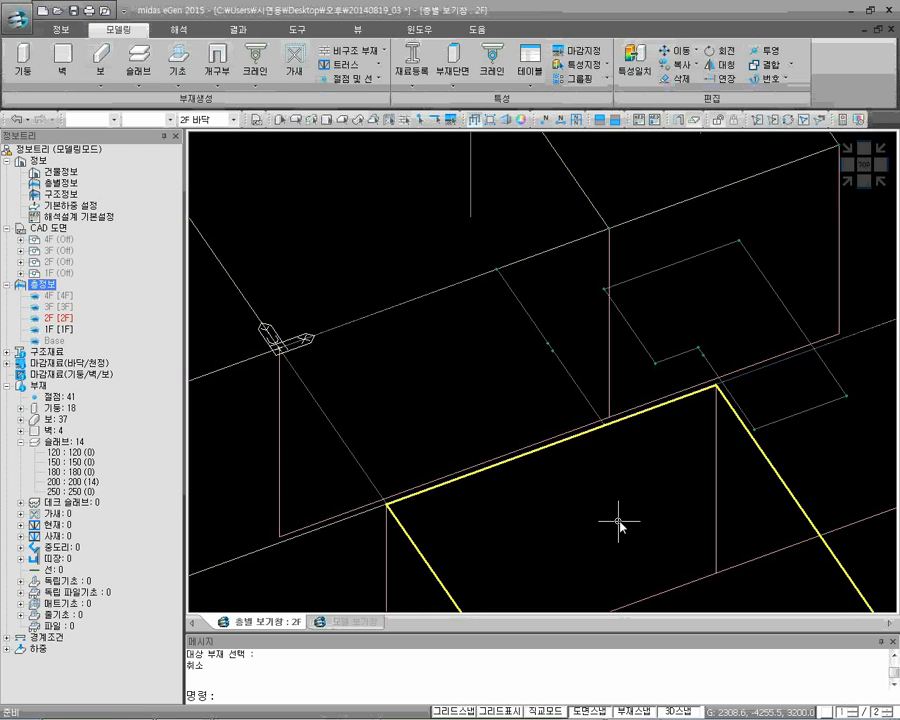
pyautogui.click(138, 80)
pyautogui.click(162, 135)
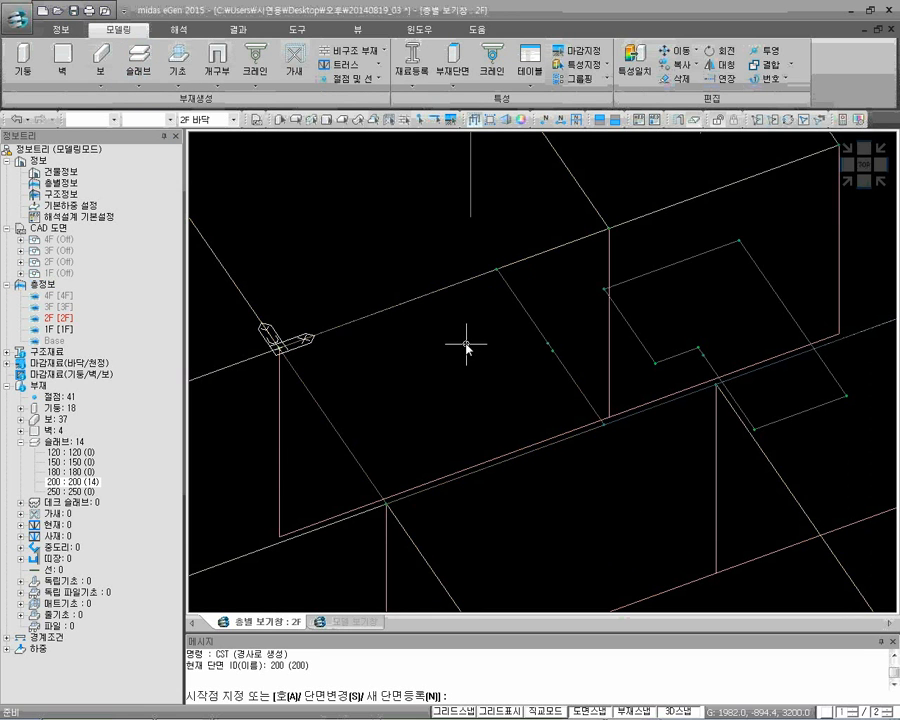
pyautogui.click(503, 277)
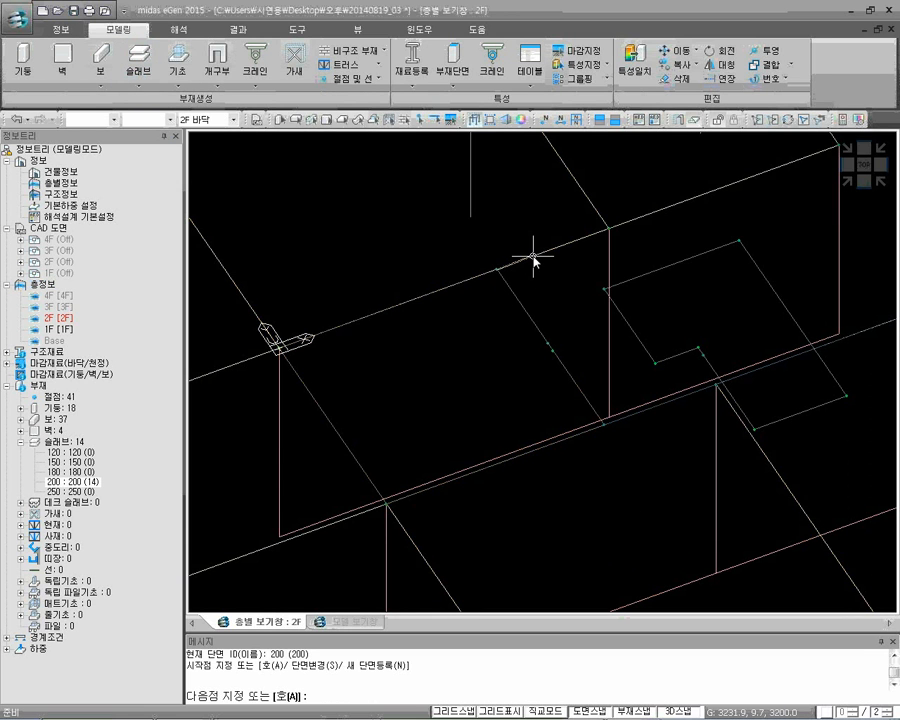
pyautogui.click(606, 288)
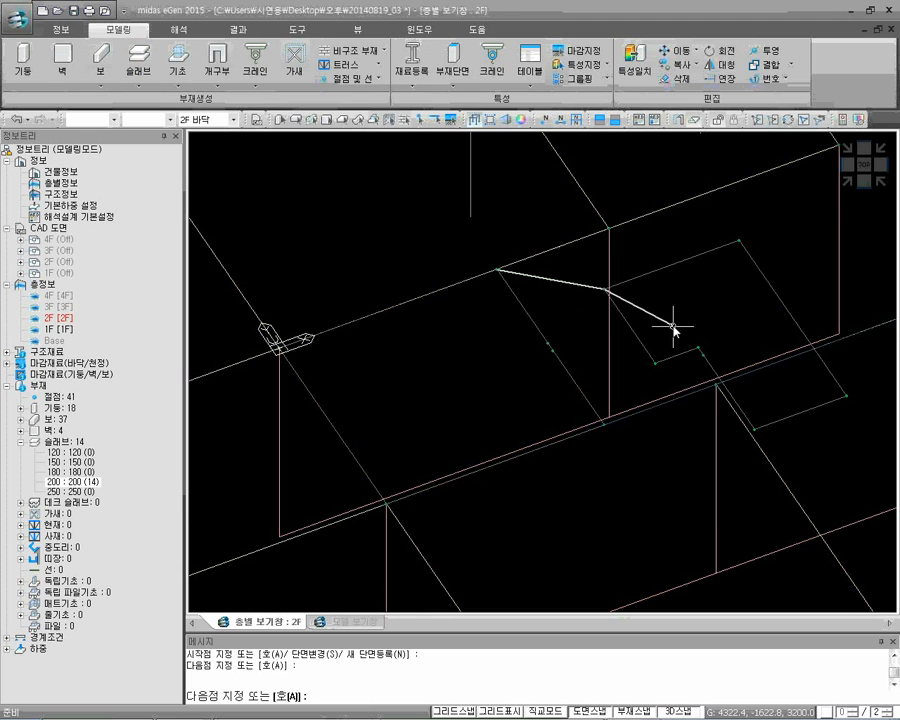
pyautogui.click(655, 363)
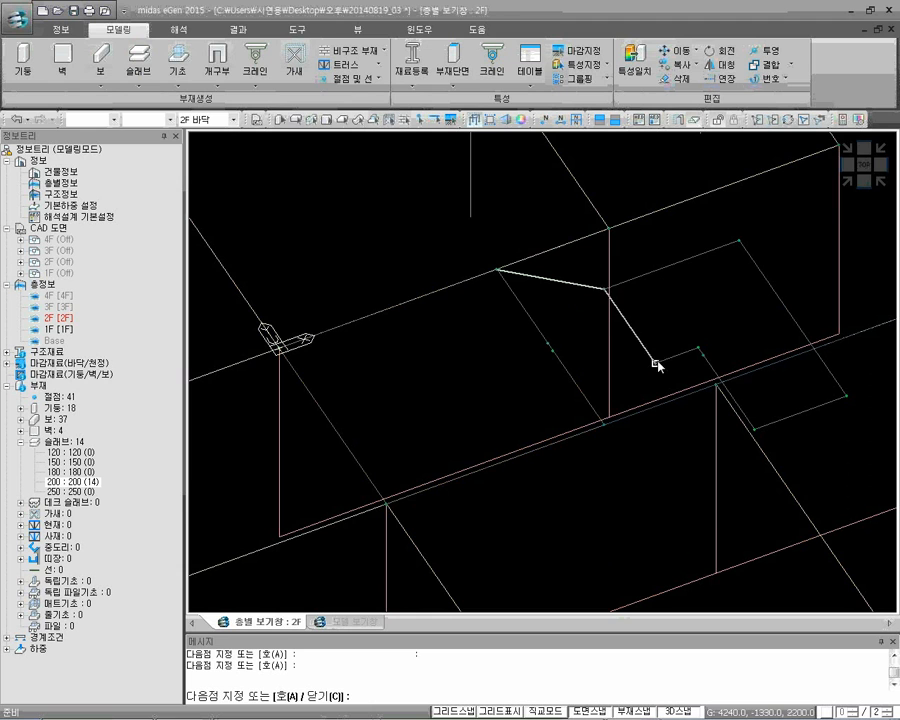
pyautogui.click(551, 346)
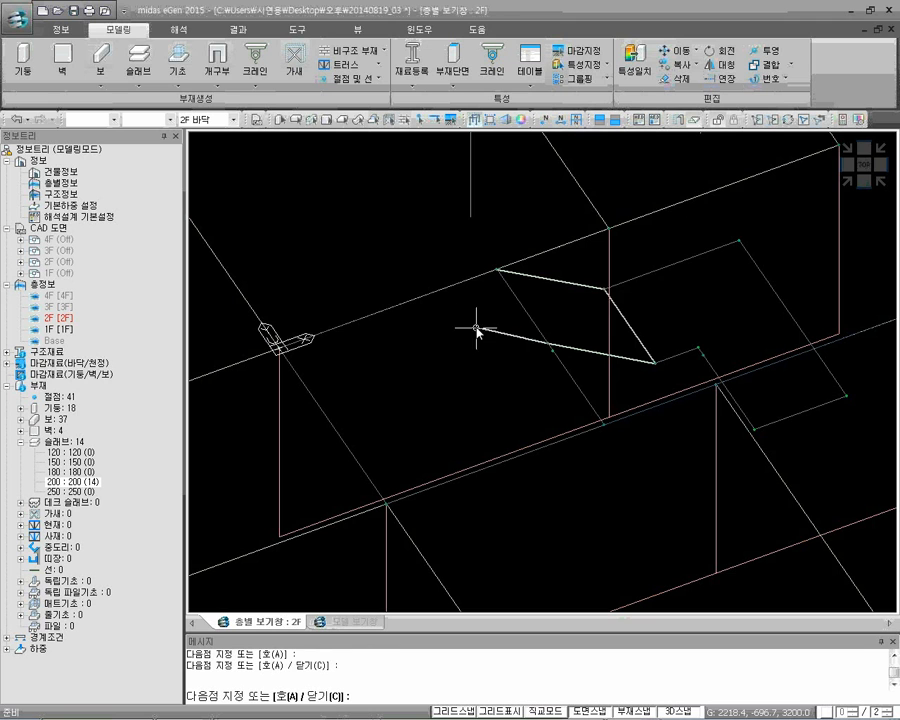
pyautogui.click(495, 271)
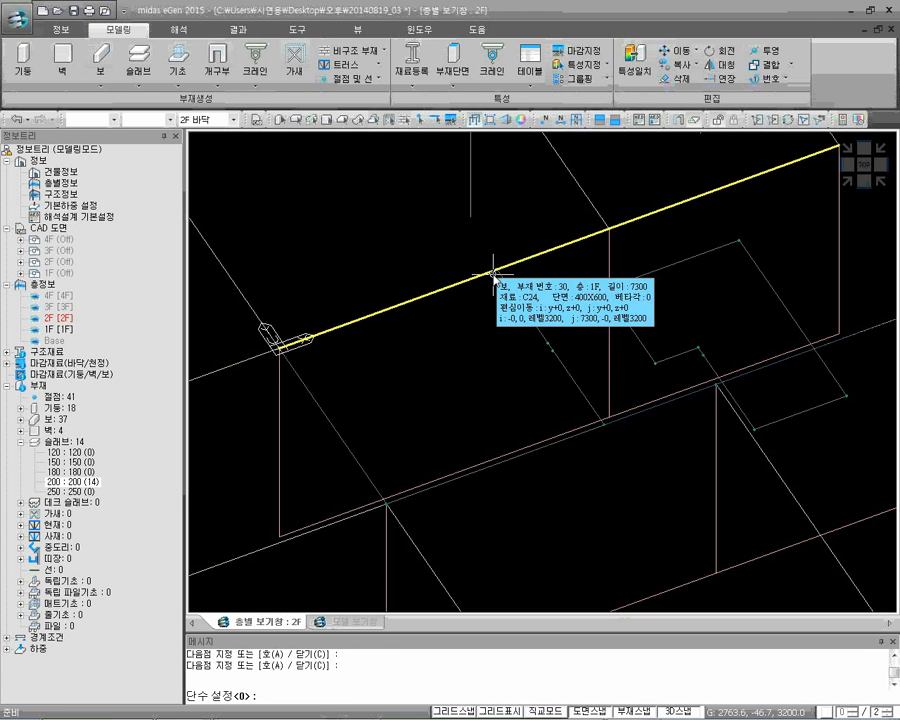
pyautogui.press('Return')
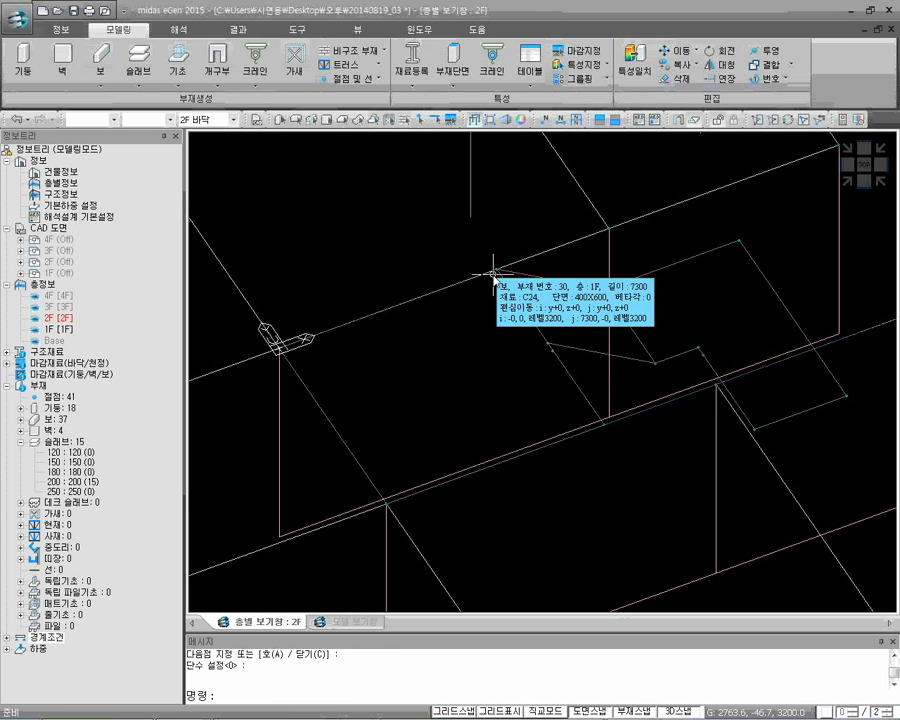
# Make the 1F floor the working level and show the 1F CAD drawing
pyautogui.moveTo(548, 358); pyautogui.dragTo(526, 293, button='middle')
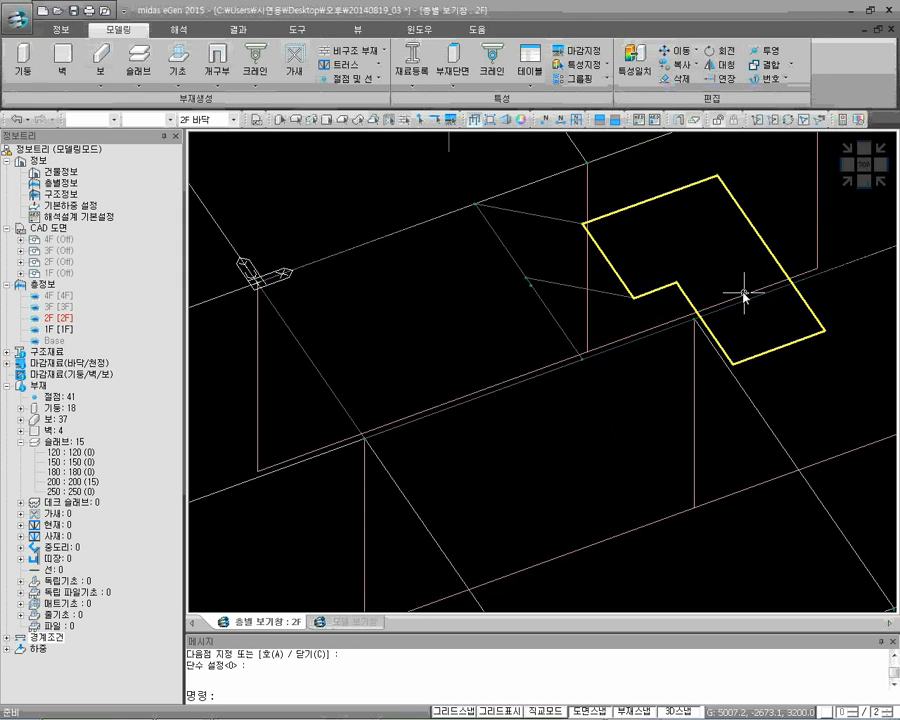
pyautogui.moveTo(754, 335)
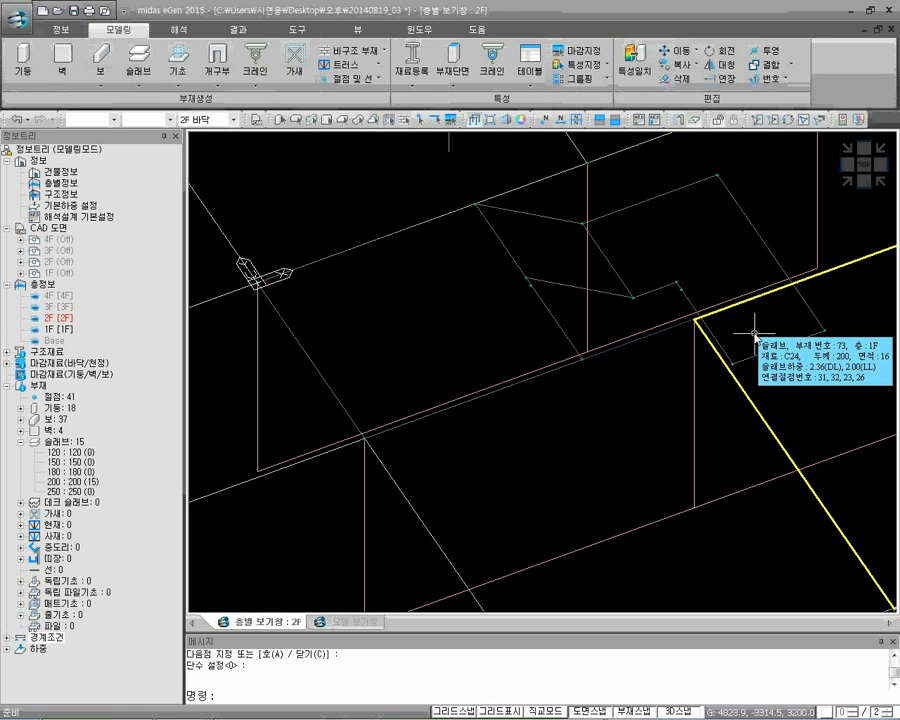
pyautogui.click(234, 119)
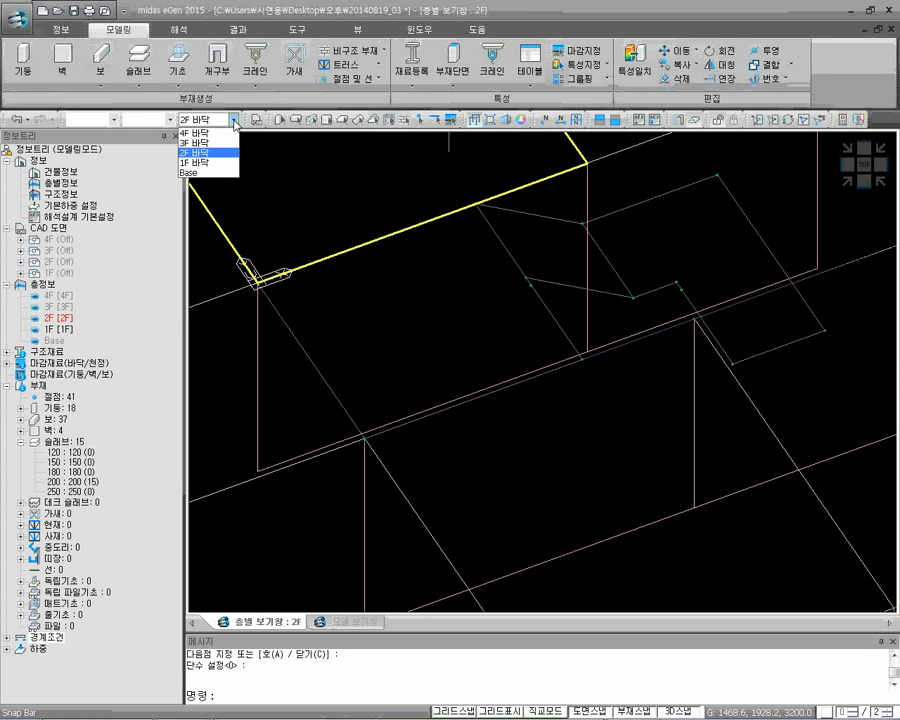
pyautogui.click(212, 164)
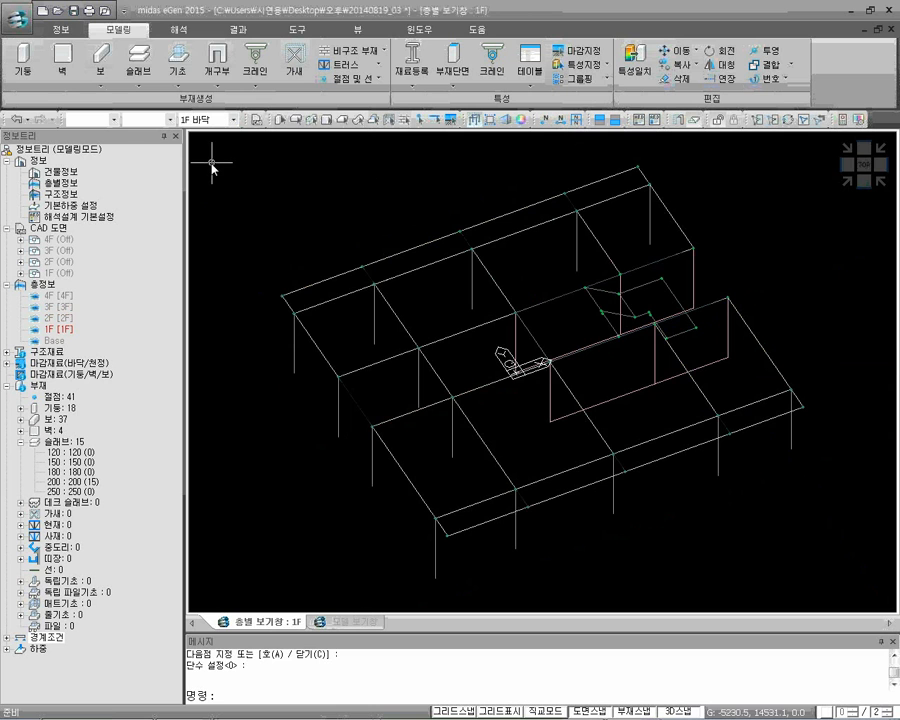
pyautogui.rightClick(61, 275)
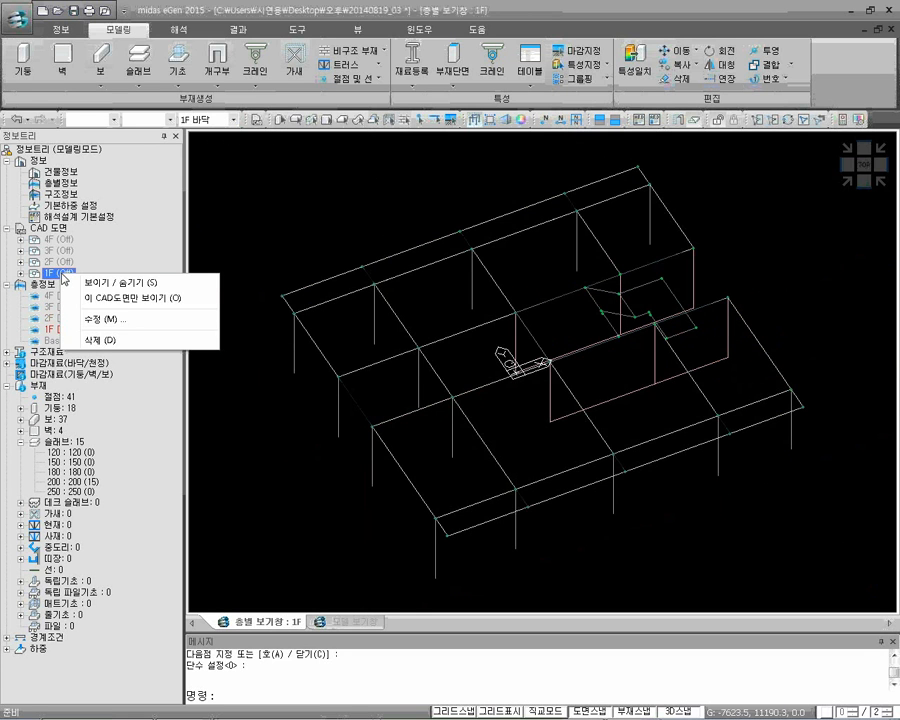
pyautogui.click(125, 283)
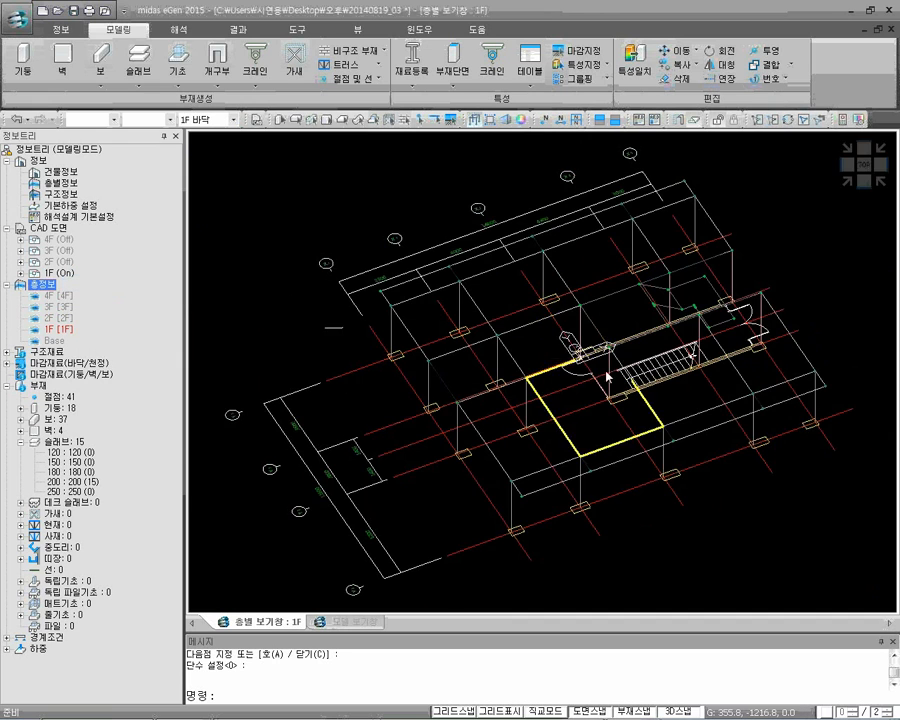
# Start the lower 200-section ramp at the landing's X 4800, Y -1470, Z 2200 corner, with its next corner at X 1160, Y -1470 on 1F
pyautogui.moveTo(609, 372); pyautogui.dragTo(464, 368, button='middle')
pyautogui.keyDown('shift'); pyautogui.moveTo(522, 356); pyautogui.dragTo(522, 363, button='middle'); pyautogui.keyUp('shift')
pyautogui.scroll(8, 522, 363)
pyautogui.keyDown('shift'); pyautogui.moveTo(499, 430); pyautogui.dragTo(514, 325, button='middle'); pyautogui.keyUp('shift')
pyautogui.press('Return')
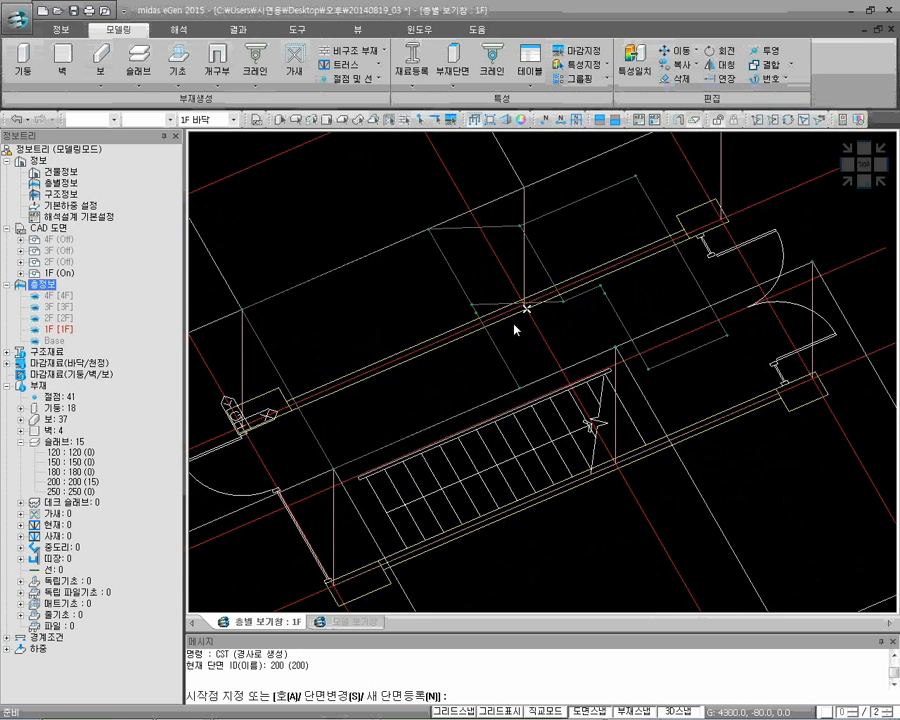
pyautogui.click(602, 297)
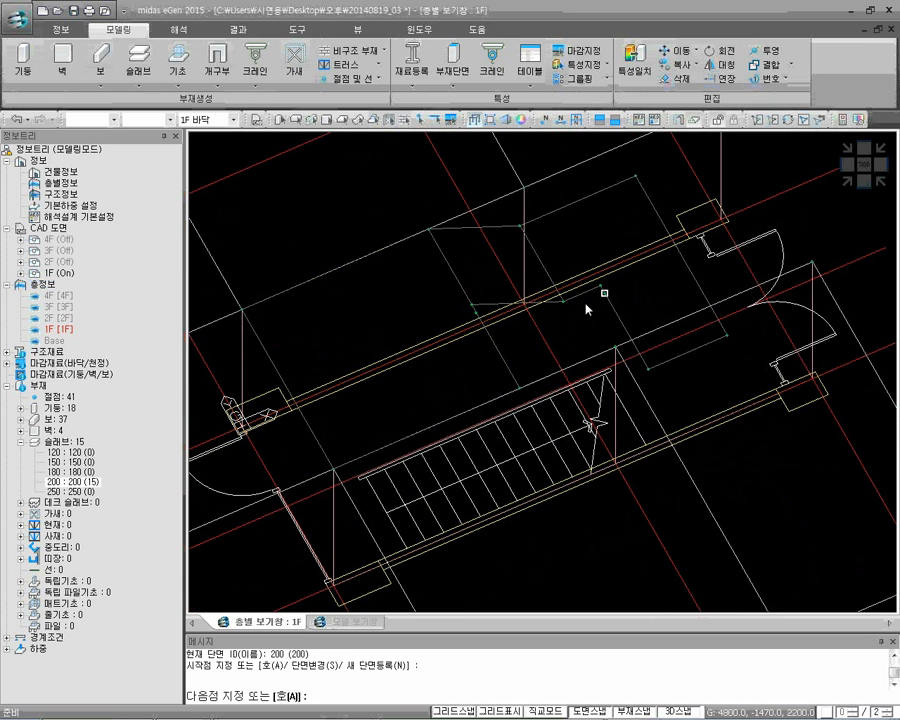
pyautogui.scroll(3, 364, 480)
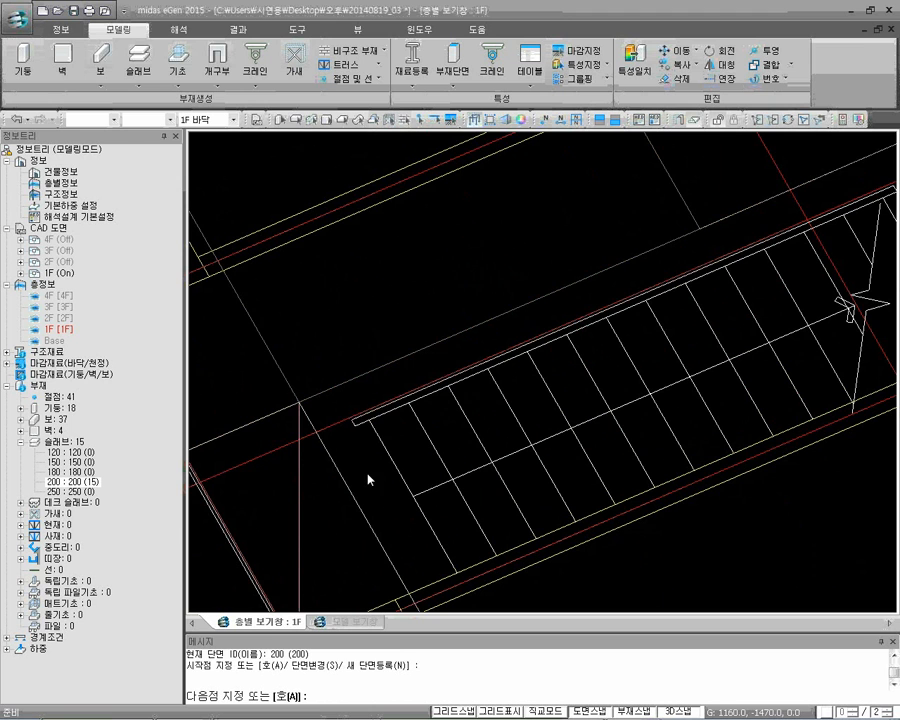
pyautogui.click(370, 421)
# Continue the lower ramp through X 1160, Y -2720 and the landing corner at X 4800, Y -2800, close the outline and set 14 steps
pyautogui.moveTo(455, 575)
pyautogui.mouseDown(button='middle')
pyautogui.moveTo(460, 526)
pyautogui.moveTo(498, 422)
pyautogui.mouseUp(button='middle')
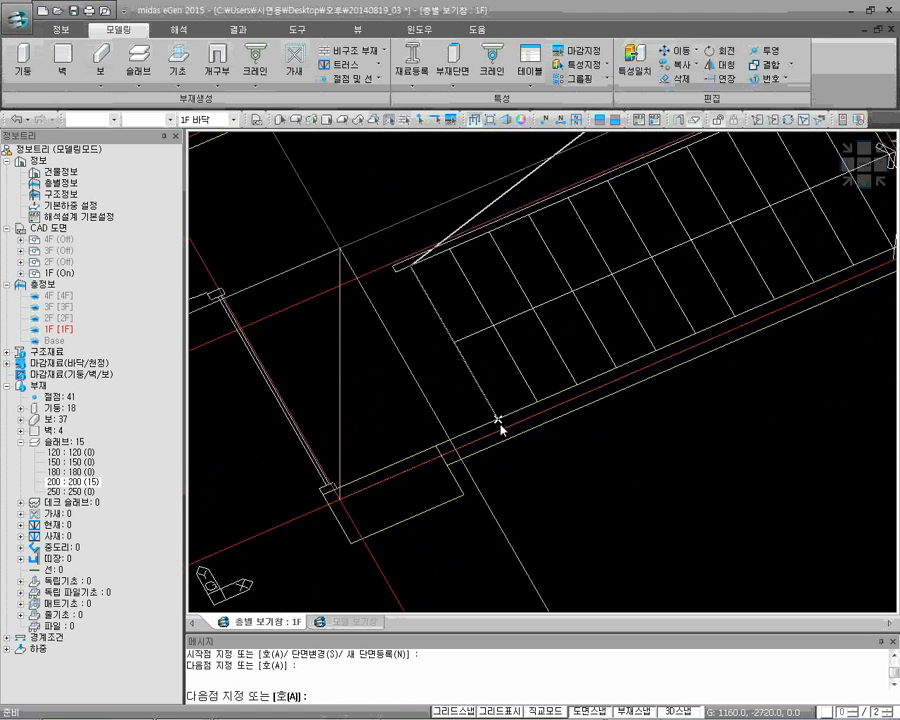
pyautogui.scroll(-2, 502, 429)
pyautogui.keyDown('shift'); pyautogui.moveTo(506, 421); pyautogui.dragTo(498, 386, button='middle'); pyautogui.keyUp('shift')
pyautogui.click(458, 345)
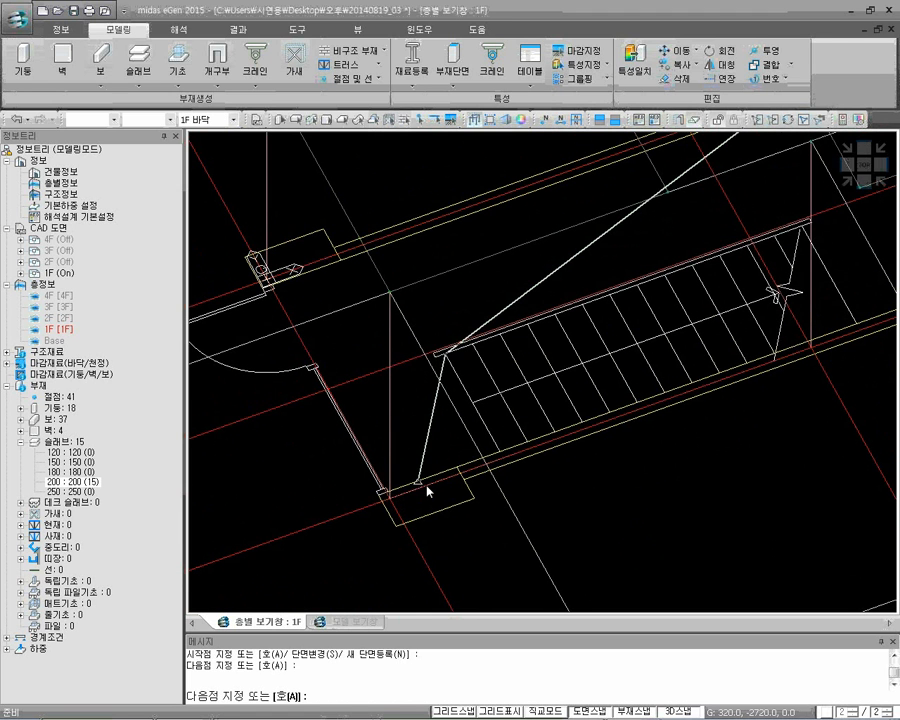
pyautogui.click(501, 459)
pyautogui.moveTo(692, 316); pyautogui.dragTo(585, 400, button='middle')
pyautogui.moveTo(672, 295); pyautogui.dragTo(659, 332, button='middle')
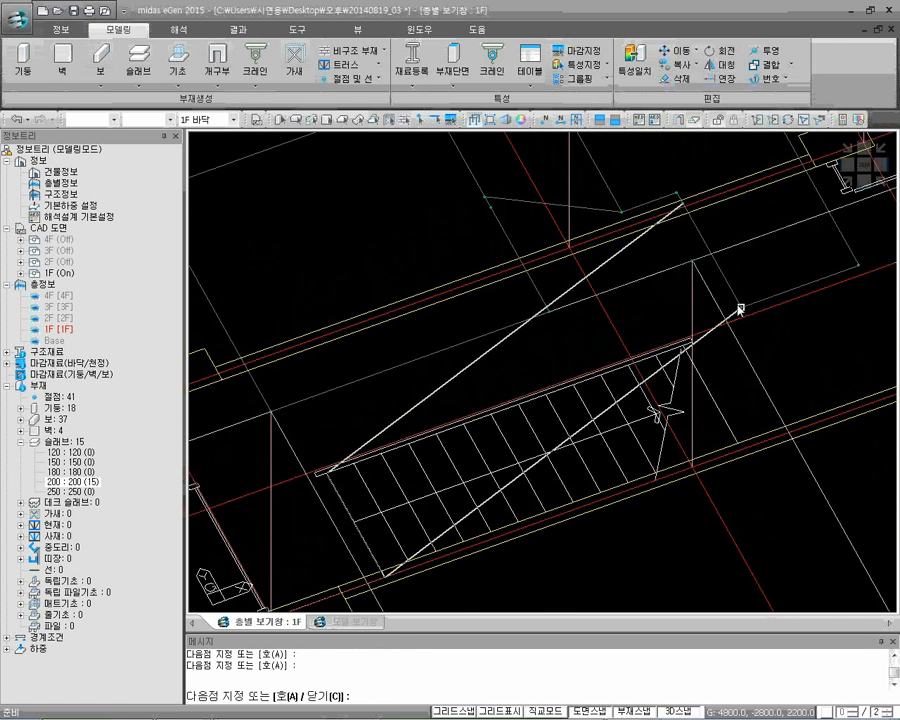
pyautogui.click(685, 204)
pyautogui.write('14')
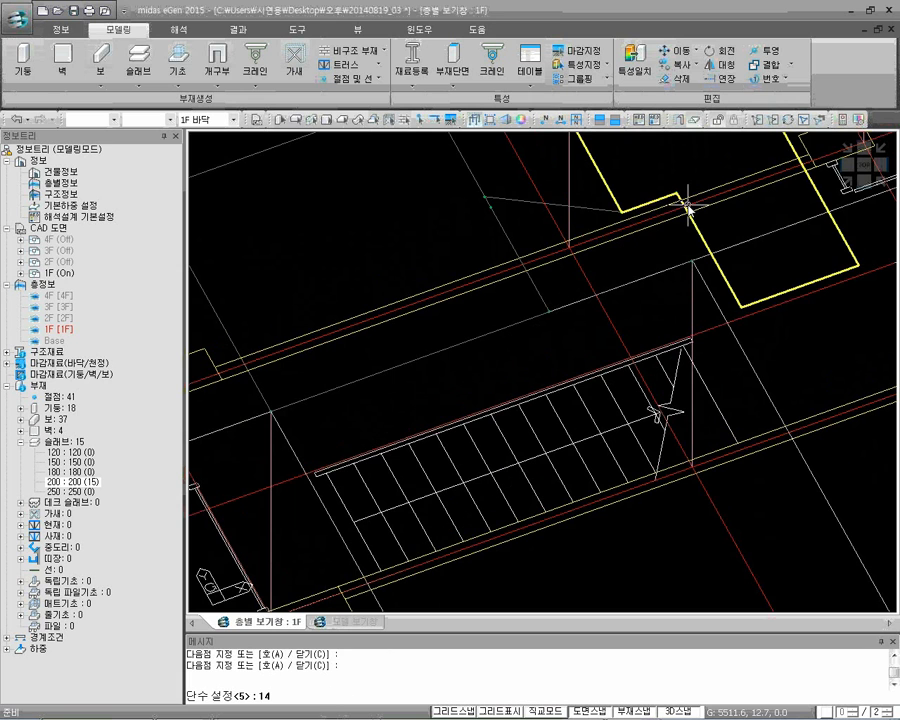
pyautogui.press('Return')
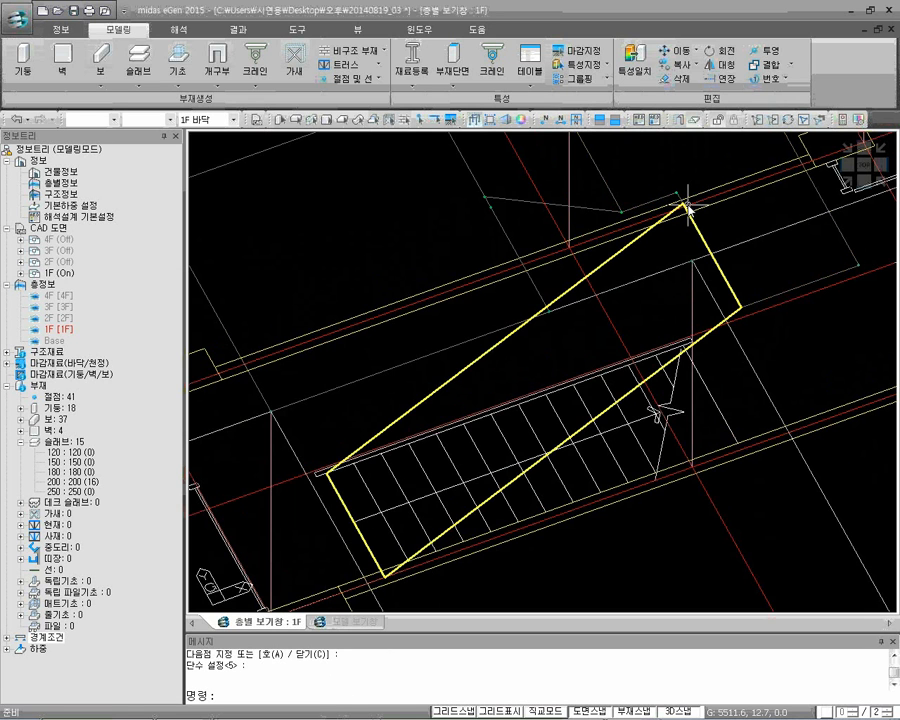
# Return to solid display and examine the finished stair ramps within the whole model in an isometric view
pyautogui.click(825, 181)
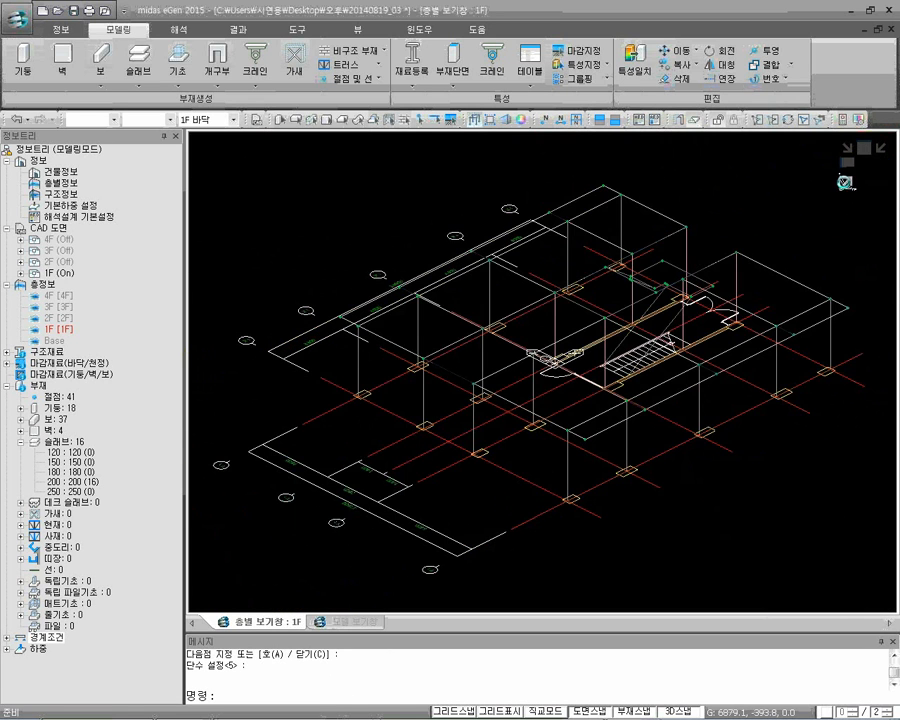
pyautogui.click(477, 120)
pyautogui.moveTo(679, 306)
pyautogui.mouseDown(button='middle')
pyautogui.moveTo(673, 362)
pyautogui.moveTo(629, 376)
pyautogui.moveTo(629, 402)
pyautogui.moveTo(657, 368)
pyautogui.mouseUp(button='middle')
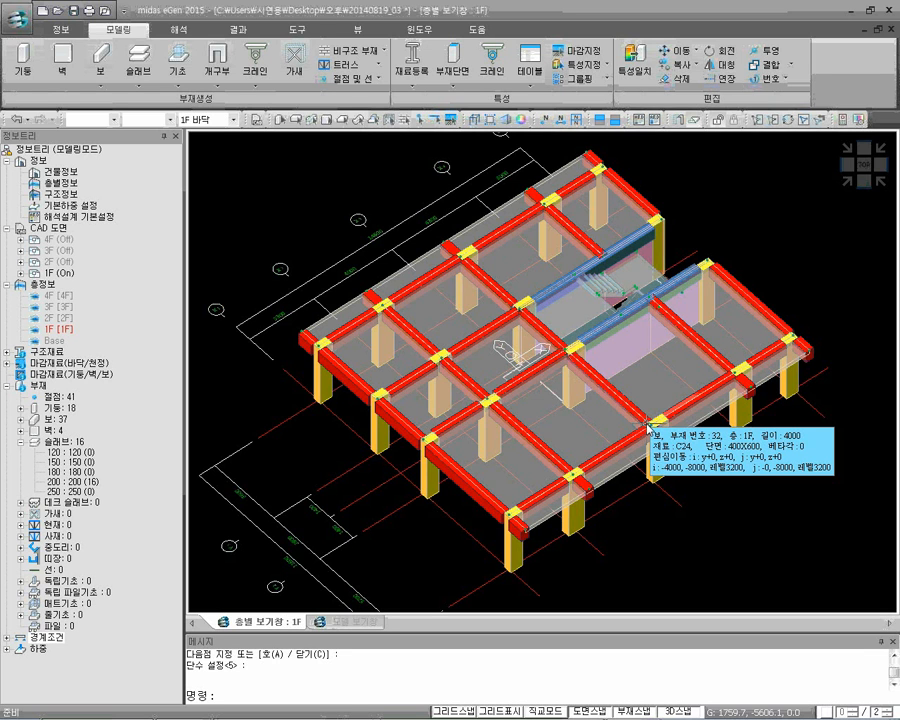
pyautogui.click(655, 420)
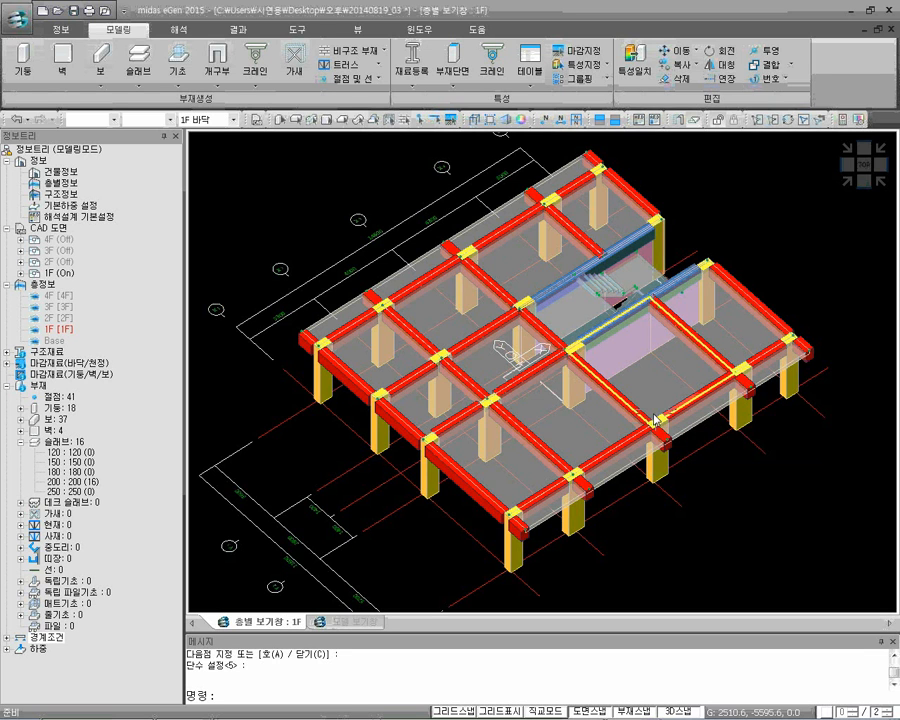
# Show the stair model in an isometric view, and switch to the 20140819_04 model at floor 2F
pyautogui.click(845, 183)
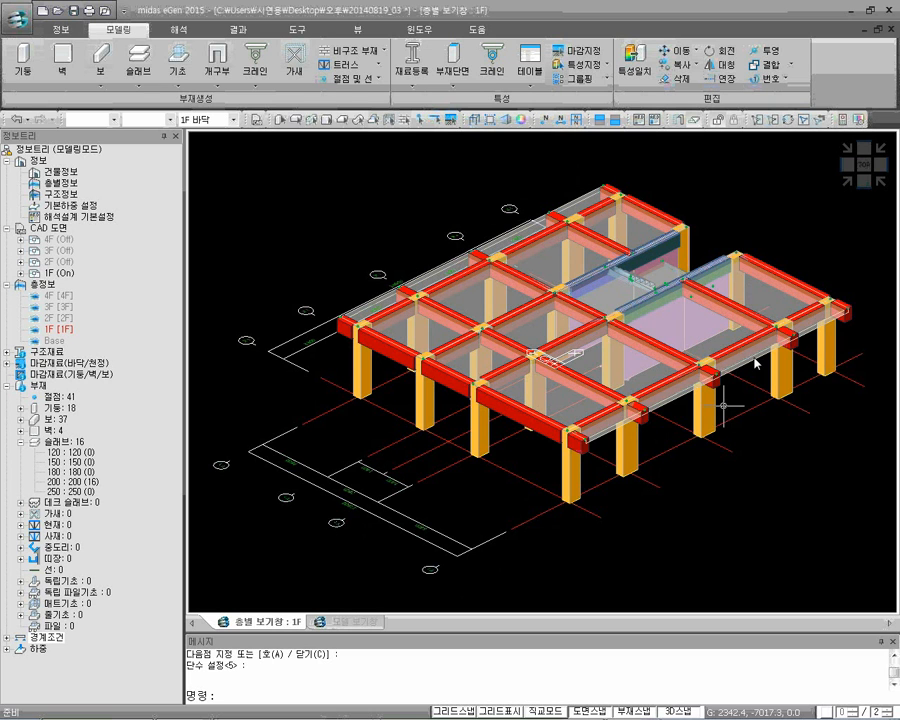
pyautogui.moveTo(425, 714)
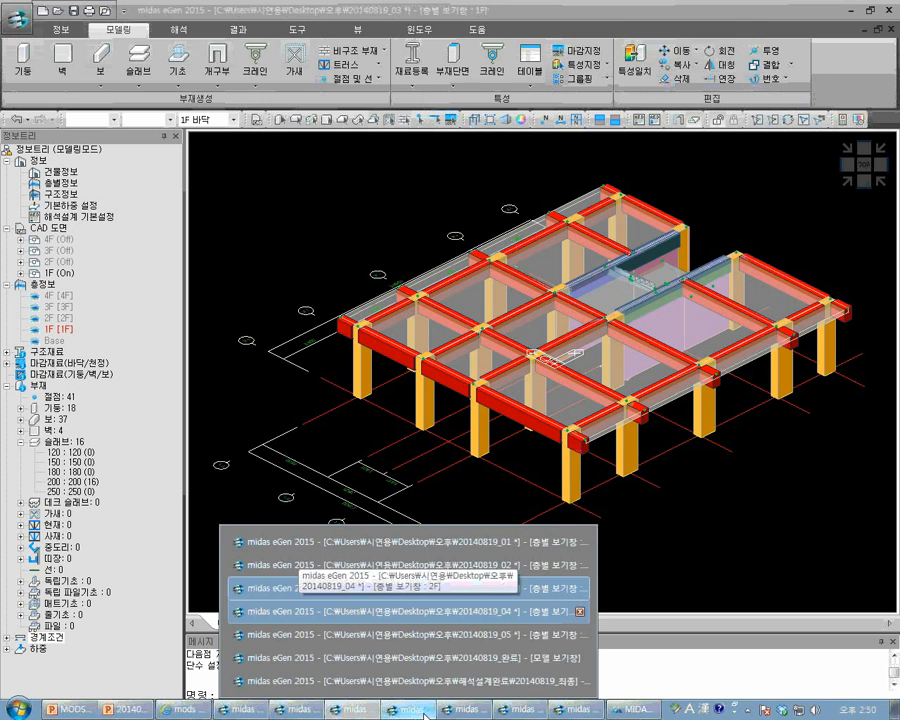
pyautogui.click(425, 715)
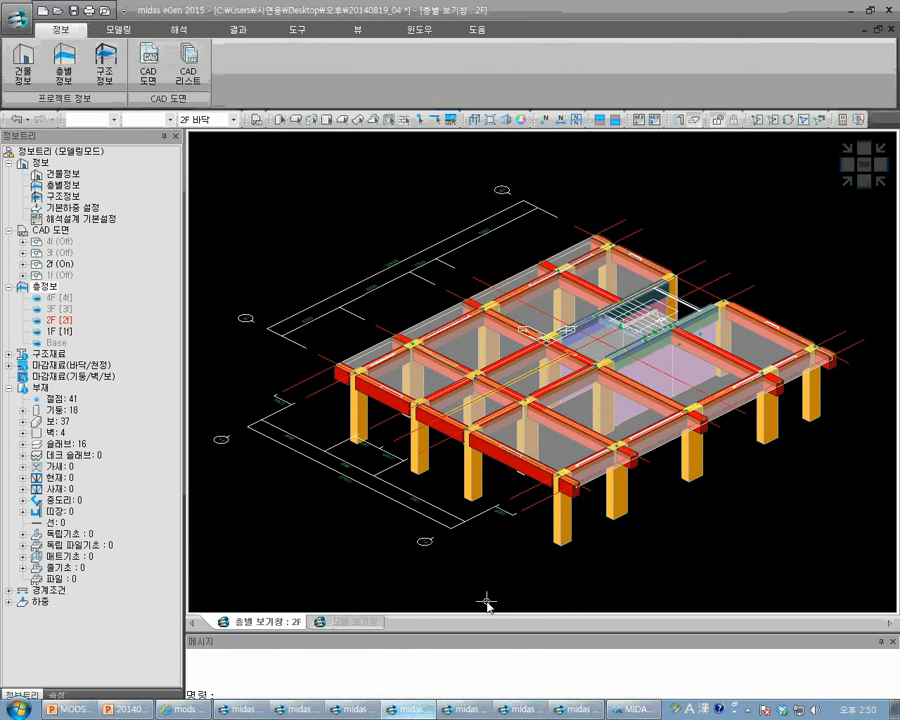
pyautogui.moveTo(656, 512); pyautogui.dragTo(644, 508, button='middle')
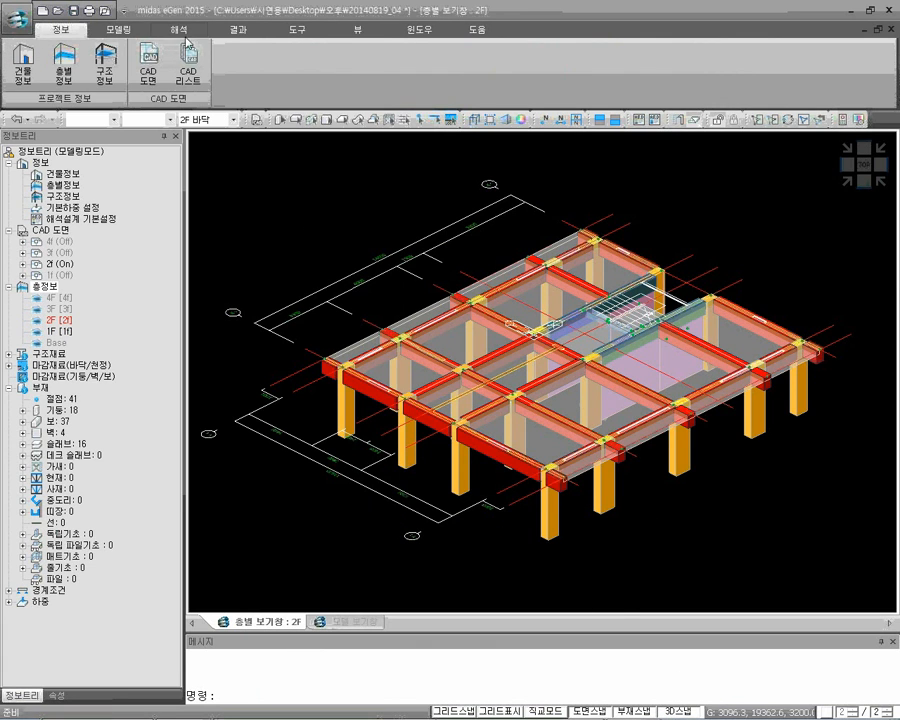
# Start a 200-section wall reaching 3F FL at the 2F outer grid corner X -7300, Y 4600, using wireframe display
pyautogui.click(122, 30)
pyautogui.click(61, 62)
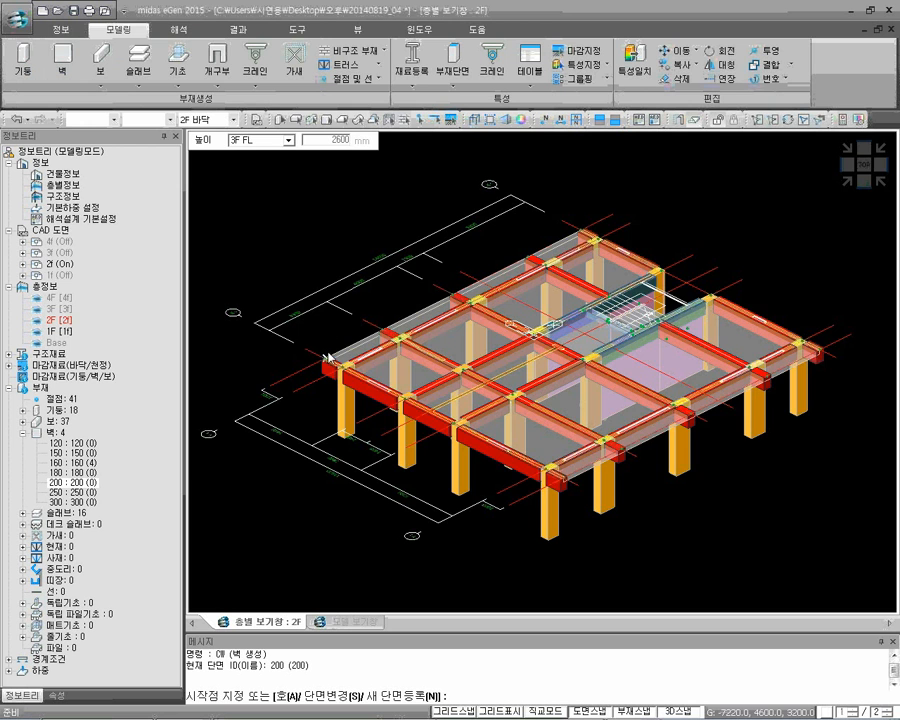
pyautogui.scroll(5, 328, 361)
pyautogui.scroll(2, 328, 362)
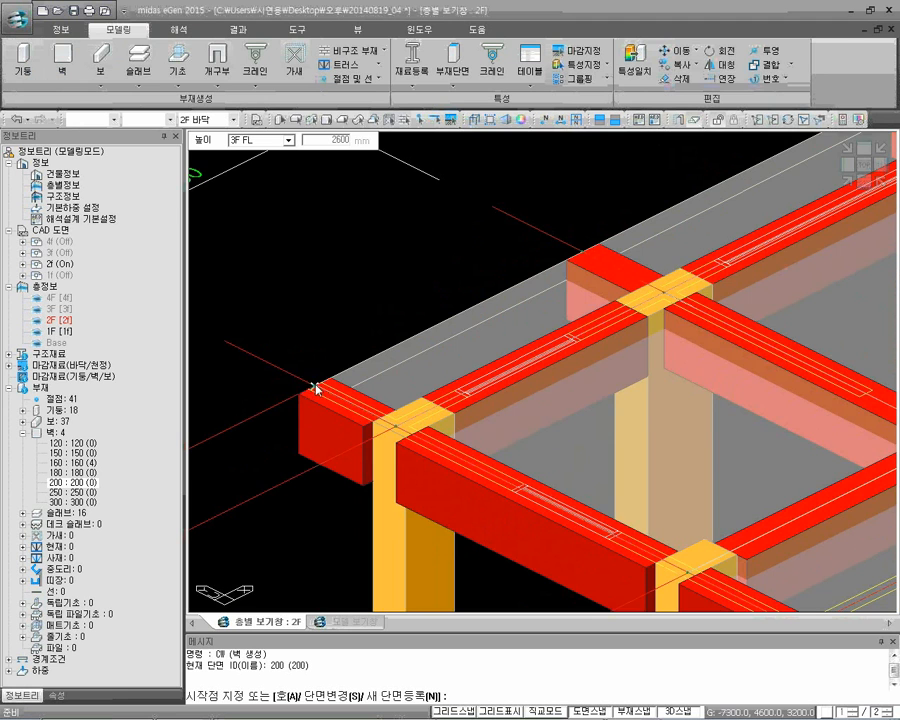
pyautogui.scroll(2, 316, 388)
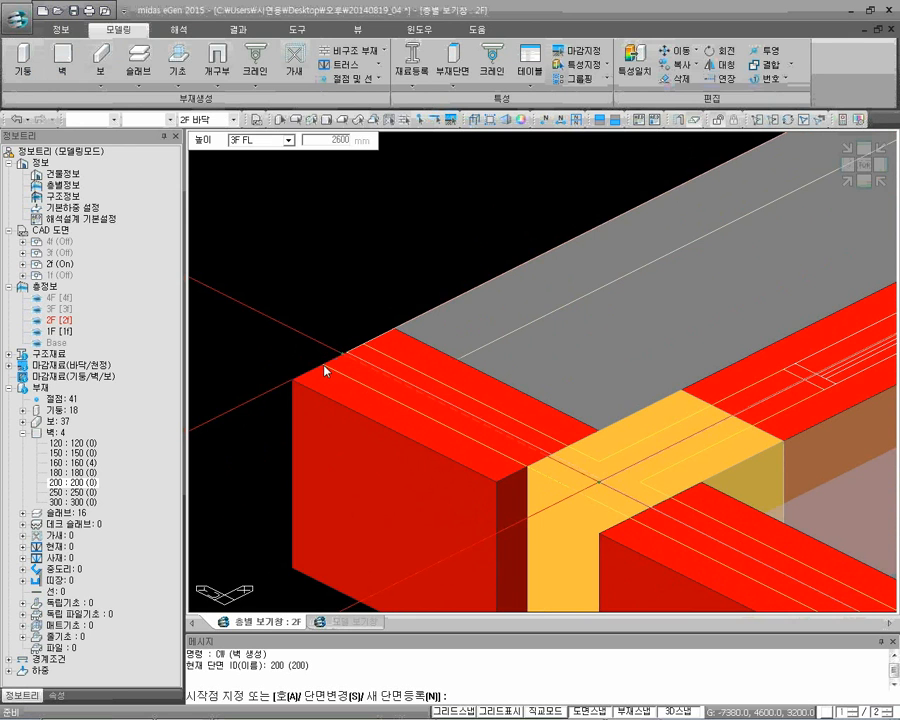
pyautogui.scroll(-1, 324, 370)
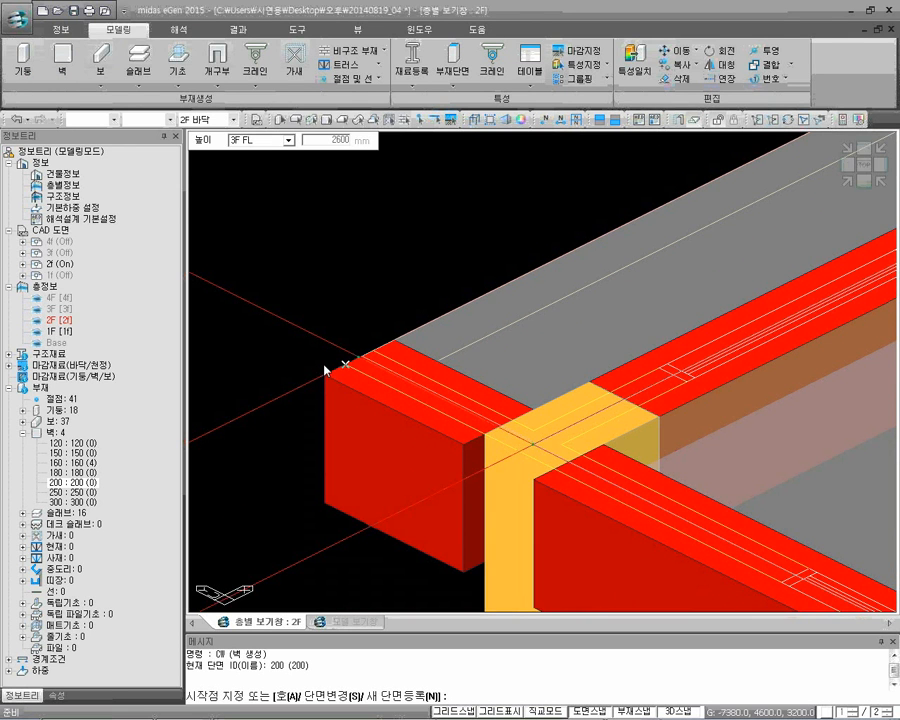
pyautogui.click(452, 119)
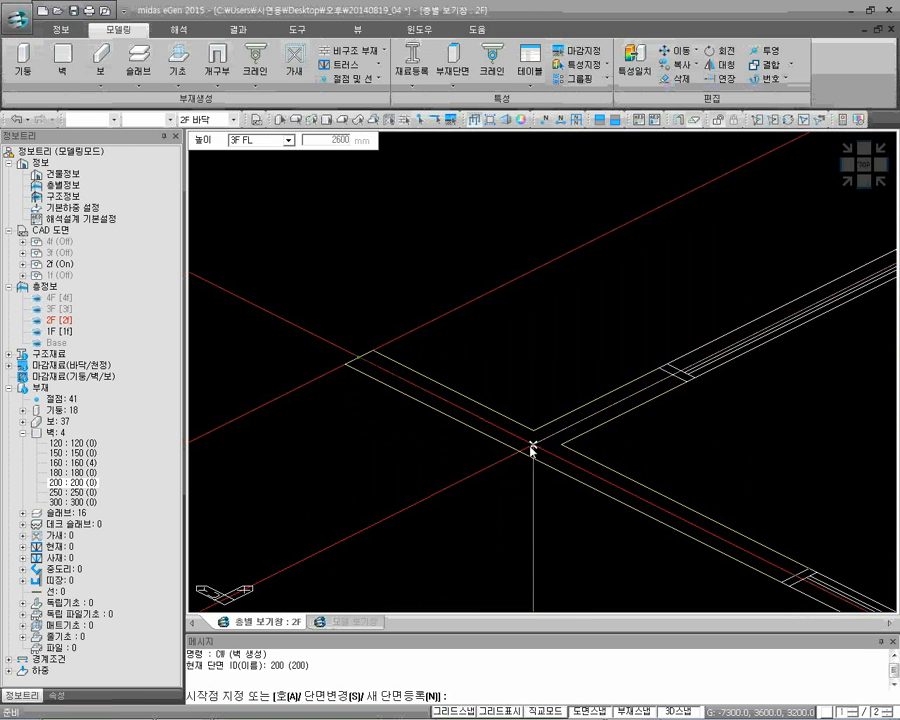
pyautogui.click(358, 357)
# End the 200 wall at the opposite outer grid corner of the same edge, Y -9000, and return to solid display
pyautogui.scroll(-5, 490, 338)
pyautogui.moveTo(606, 402); pyautogui.dragTo(366, 338, button='middle')
pyautogui.scroll(-1, 606, 467)
pyautogui.moveTo(792, 560); pyautogui.dragTo(710, 500, button='middle')
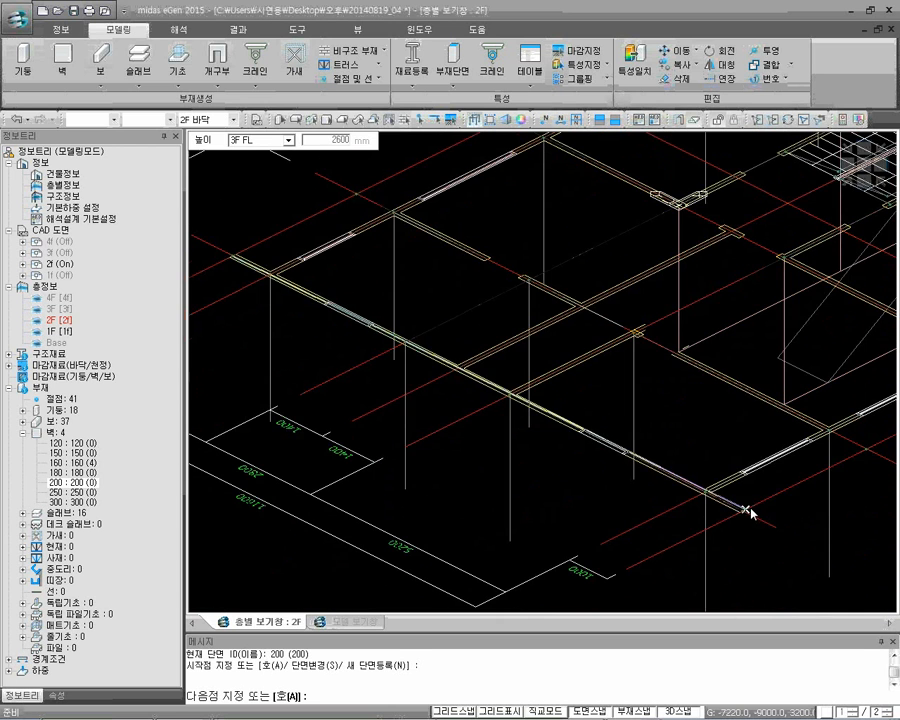
pyautogui.scroll(2, 747, 509)
pyautogui.click(741, 488)
pyautogui.press('Escape')
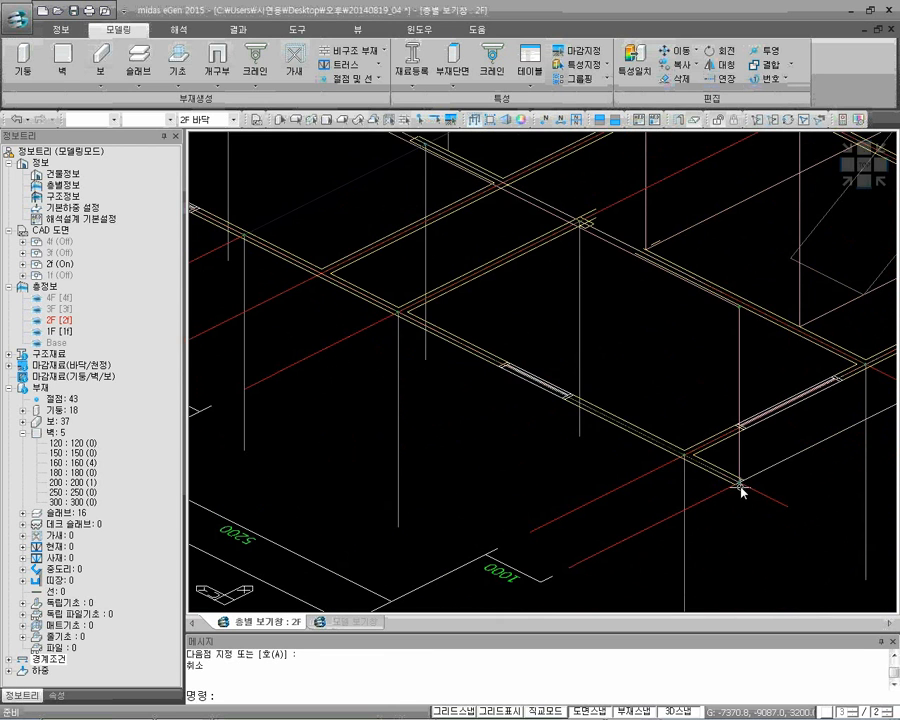
pyautogui.scroll(-2, 700, 450)
pyautogui.moveTo(320, 262); pyautogui.dragTo(517, 270, button='middle')
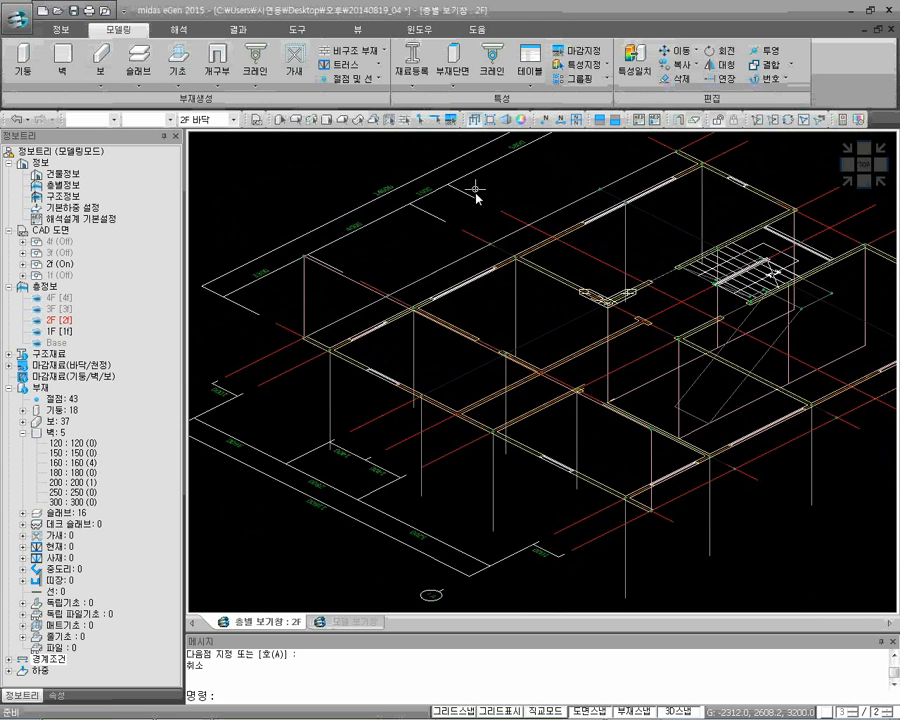
pyautogui.click(475, 121)
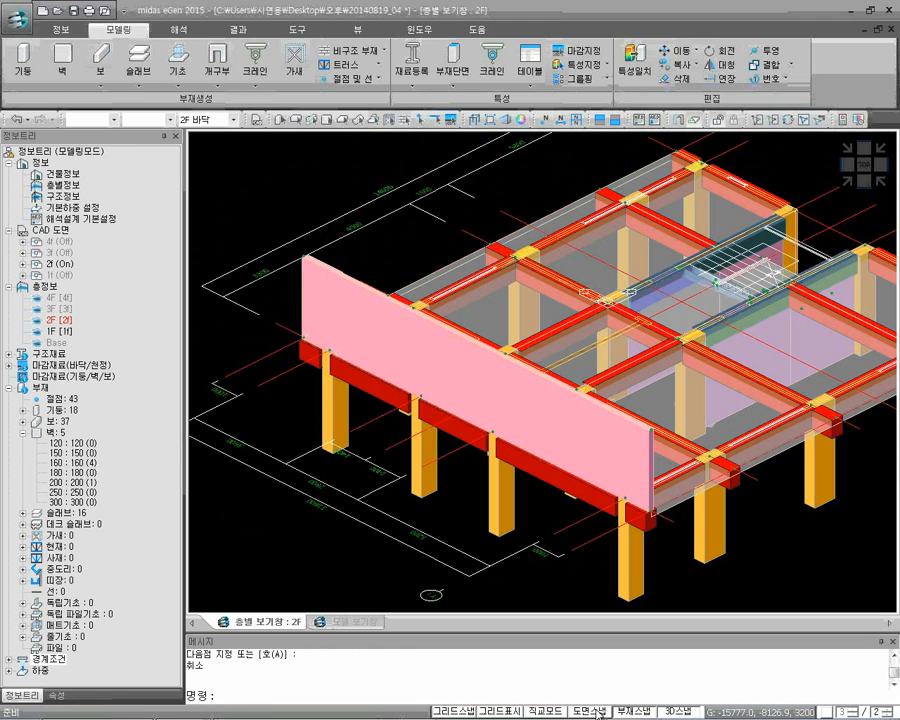
# Draw a 200 wall on 2F from the column at X -7300, Y 3600 along the exterior beam line to the far corner column
pyautogui.moveTo(338, 348)
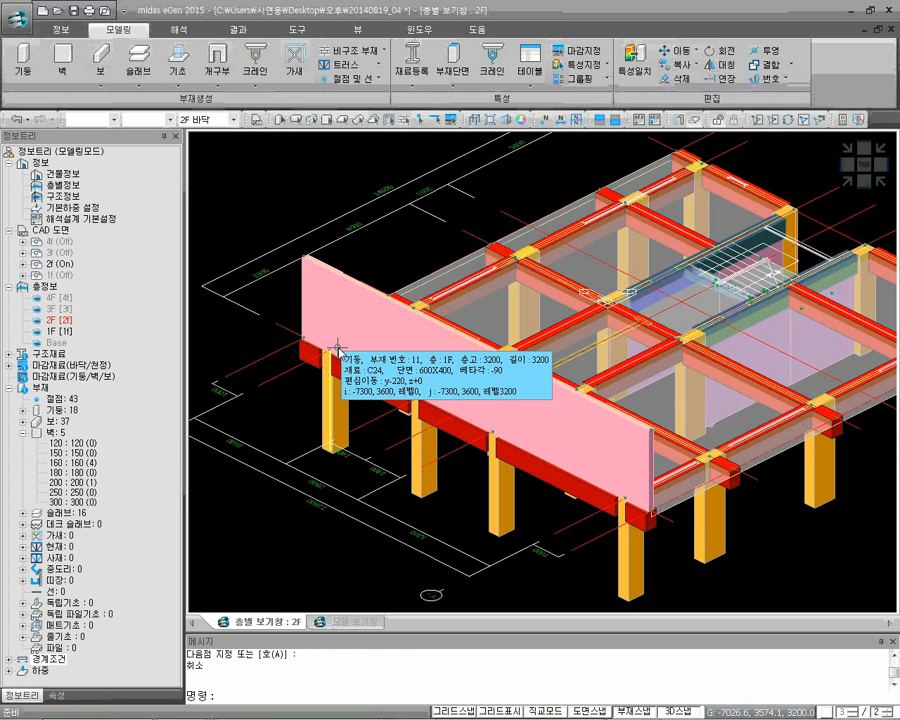
pyautogui.press('Return')
pyautogui.click(330, 349)
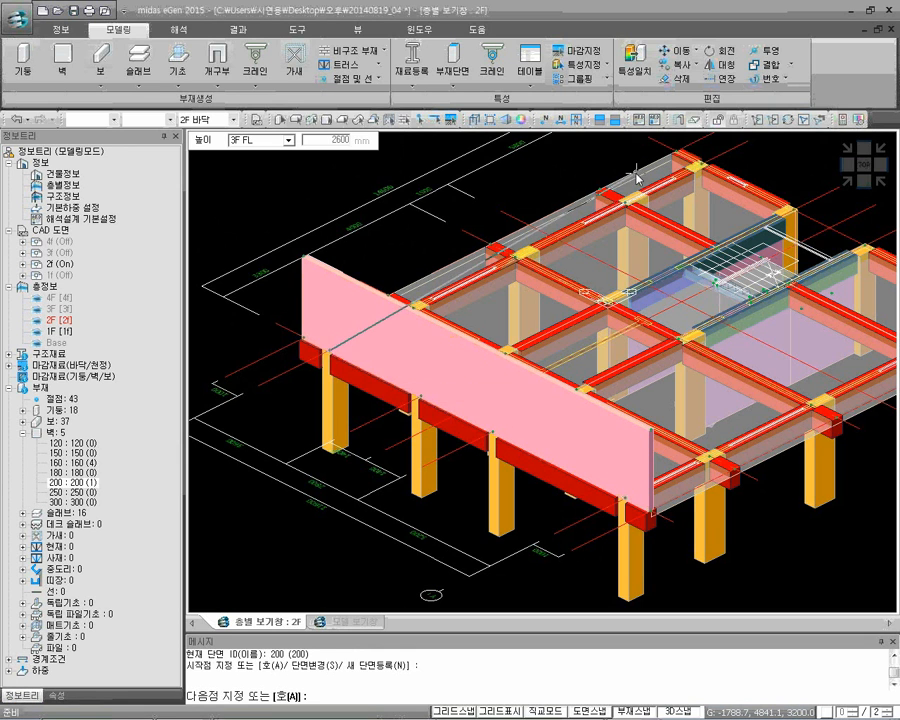
pyautogui.click(698, 168)
pyautogui.press('Escape')
pyautogui.moveTo(699, 185); pyautogui.dragTo(645, 245, button='middle')
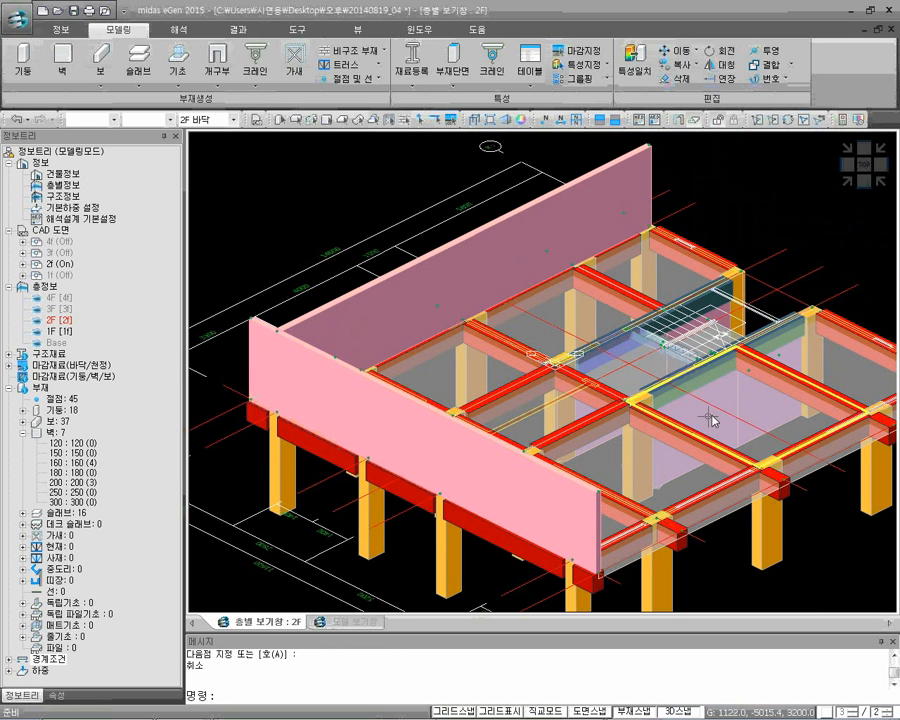
# Draw 200 walls along both long sides of the staircase, from X 0 to X 7300 at Y 0 and at Y -2800
pyautogui.press('Return')
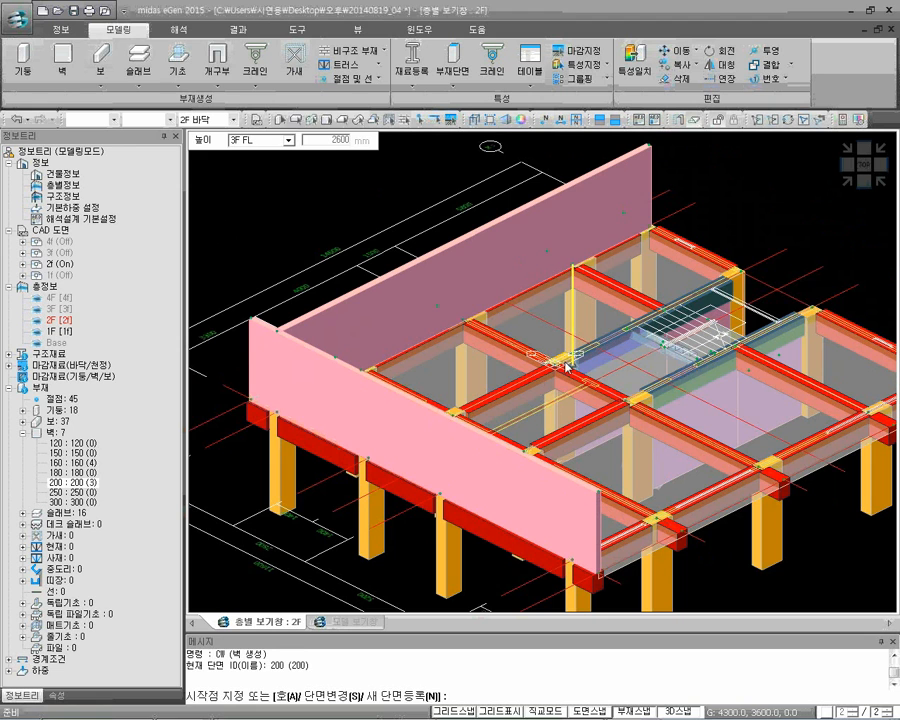
pyautogui.click(566, 366)
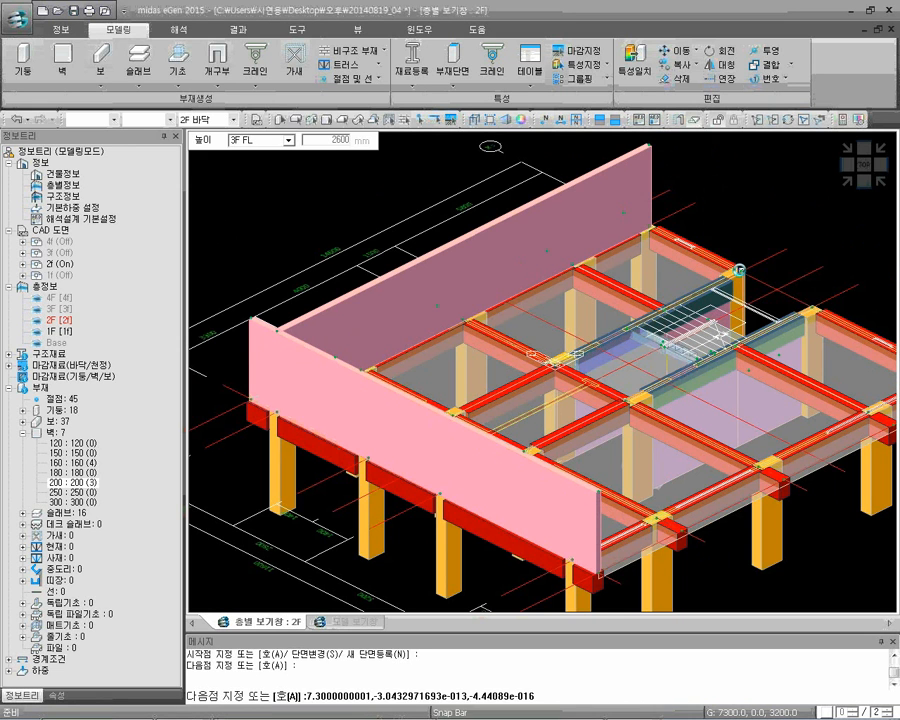
pyautogui.click(740, 270)
pyautogui.press('Return')
# Draw a 200 wall from the column at X -7300, Y -8000 along the exterior beam line to the far corner column
pyautogui.press('Return')
pyautogui.click(811, 310)
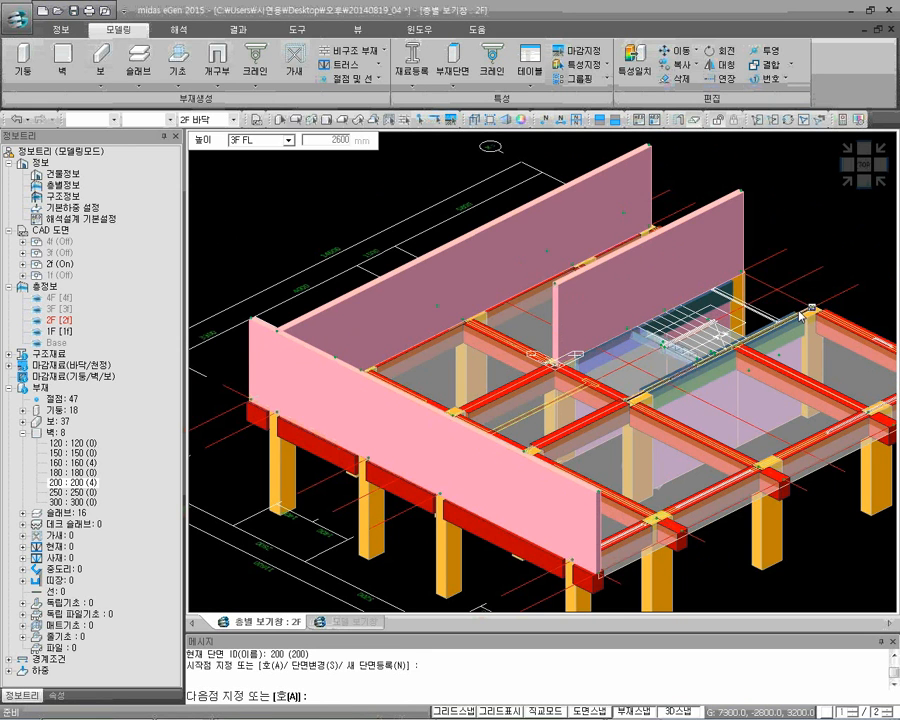
pyautogui.click(630, 400)
pyautogui.moveTo(790, 409); pyautogui.dragTo(730, 344, button='middle')
pyautogui.press('Escape')
pyautogui.press('Return')
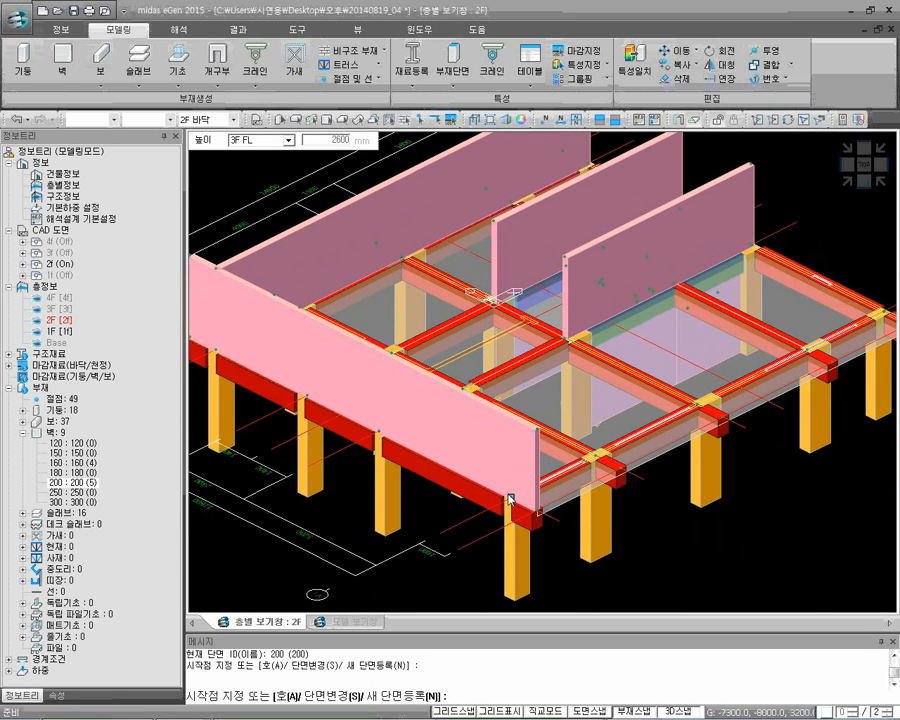
pyautogui.click(885, 312)
pyautogui.click(887, 312)
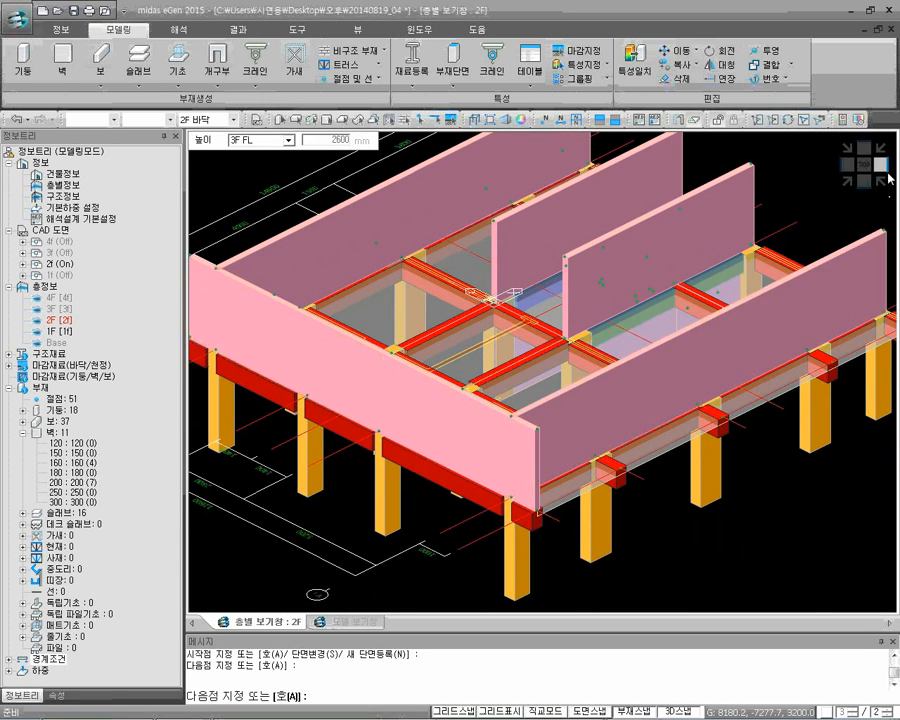
pyautogui.click(881, 148)
pyautogui.press('Escape')
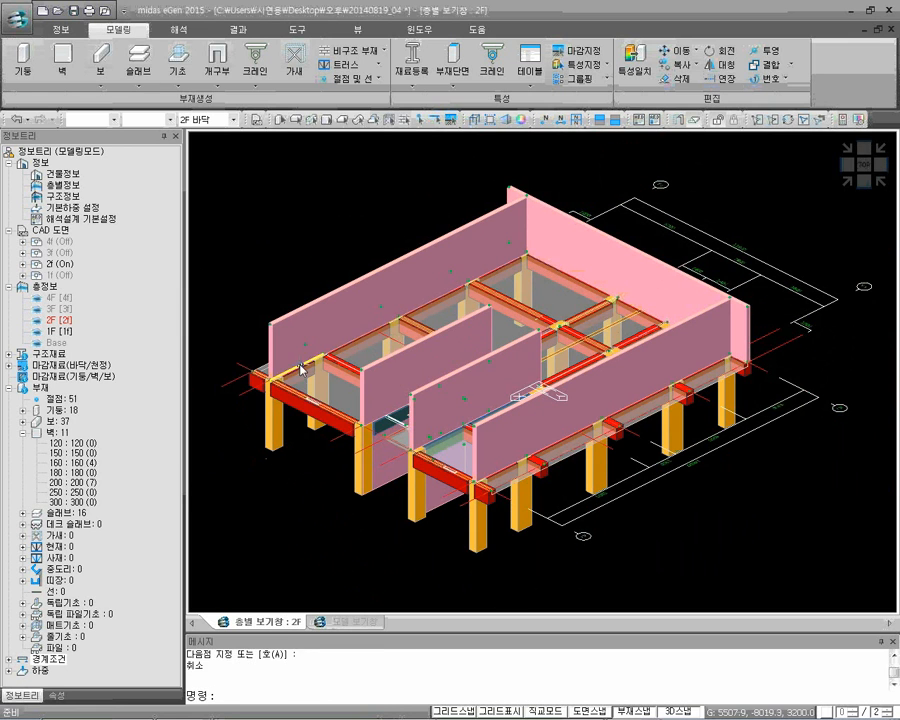
# Close the open end of the 2F walls with a 200 wall along X 7300, ending at the cantilever corner Y 4600
pyautogui.press('Return')
pyautogui.click(252, 375)
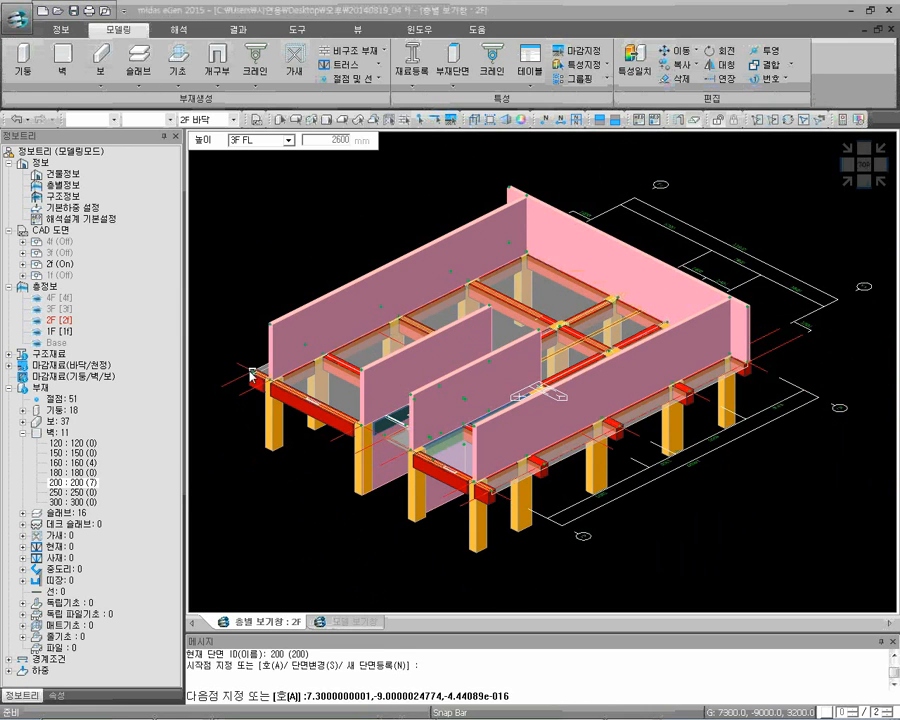
pyautogui.click(491, 492)
pyautogui.press('Escape')
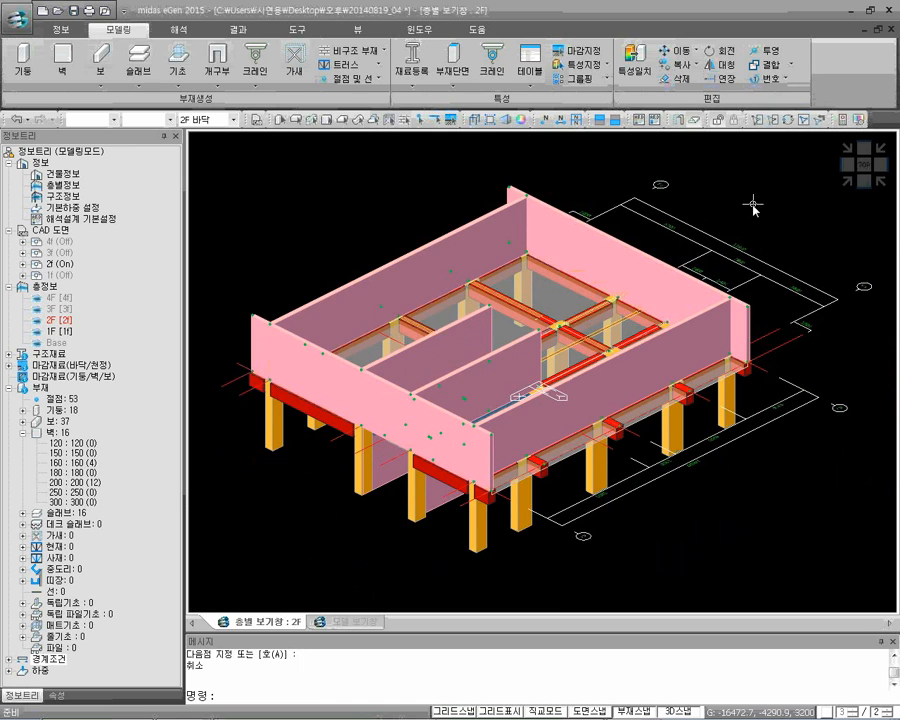
pyautogui.click(849, 182)
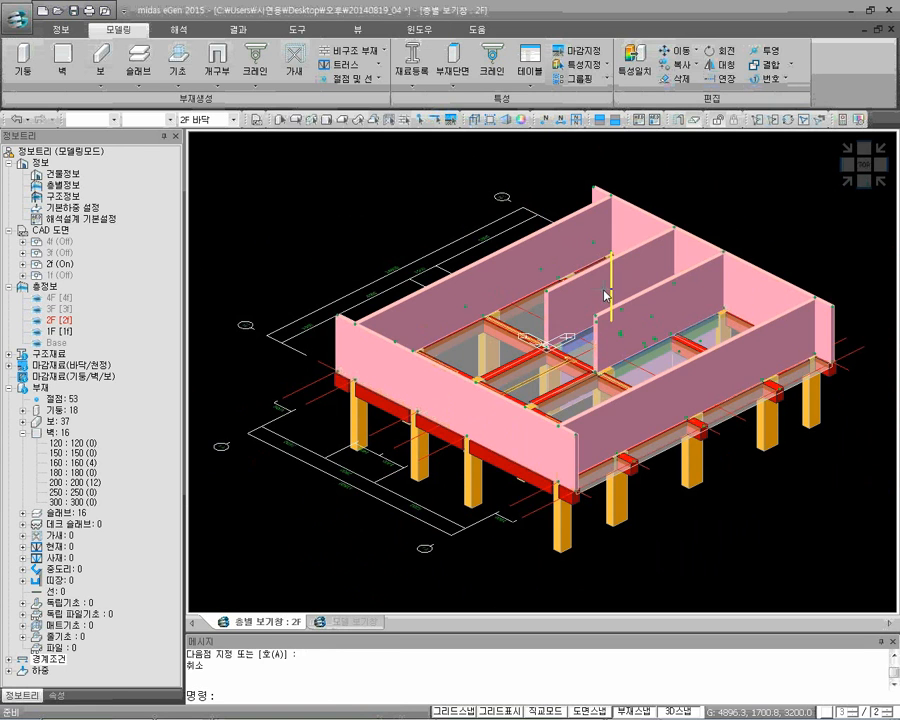
# Join the inner ends of the two staircase walls with a 200 wall from X 0, Y 0 to X 0, Y -2800
pyautogui.press('space')
pyautogui.click(546, 349)
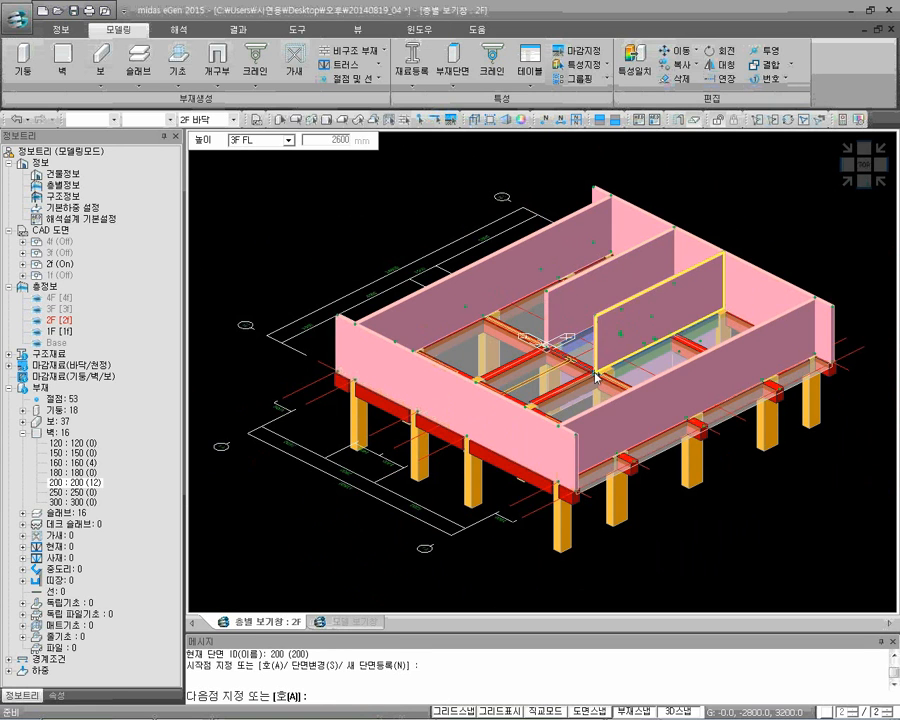
pyautogui.click(592, 372)
pyautogui.press('Escape')
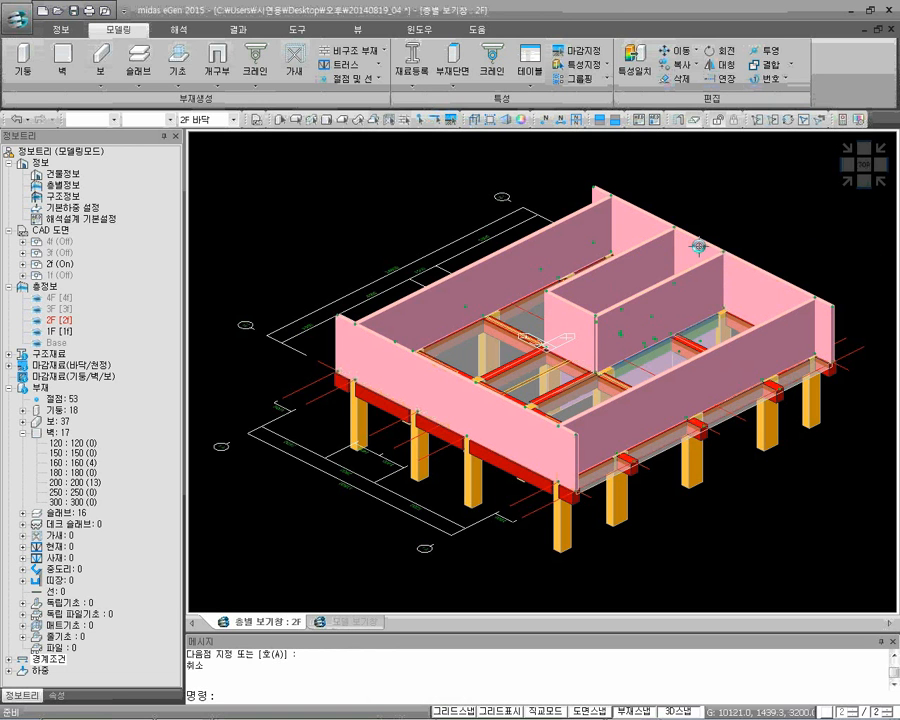
# Delete the exterior wall segment between the two staircase walls on the X 7300 side
pyautogui.click(677, 279)
pyautogui.press('Delete')
pyautogui.moveTo(687, 275); pyautogui.dragTo(667, 366, button='middle')
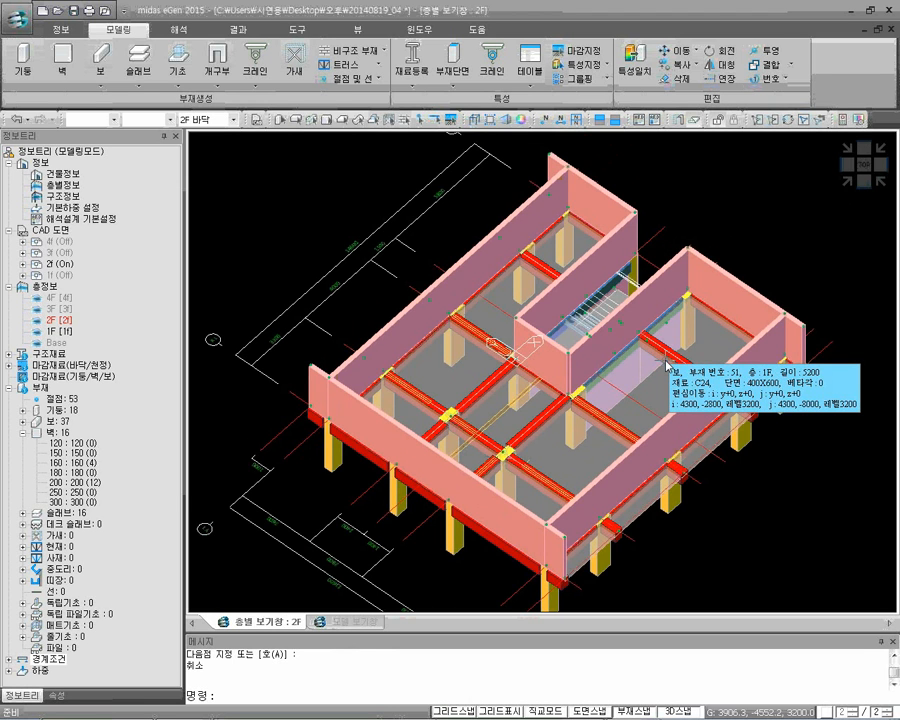
pyautogui.click(666, 366)
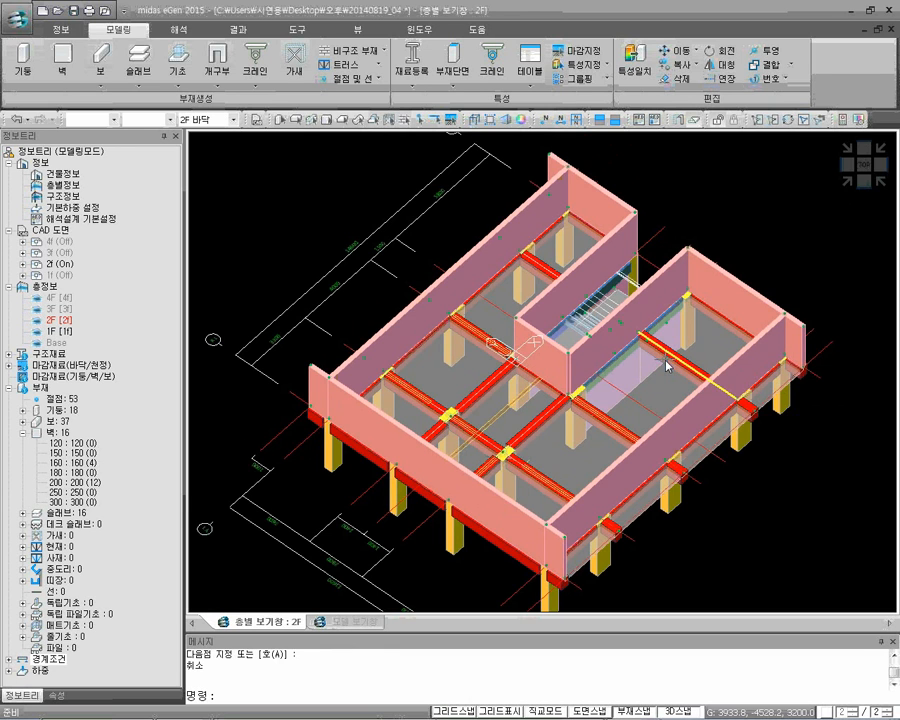
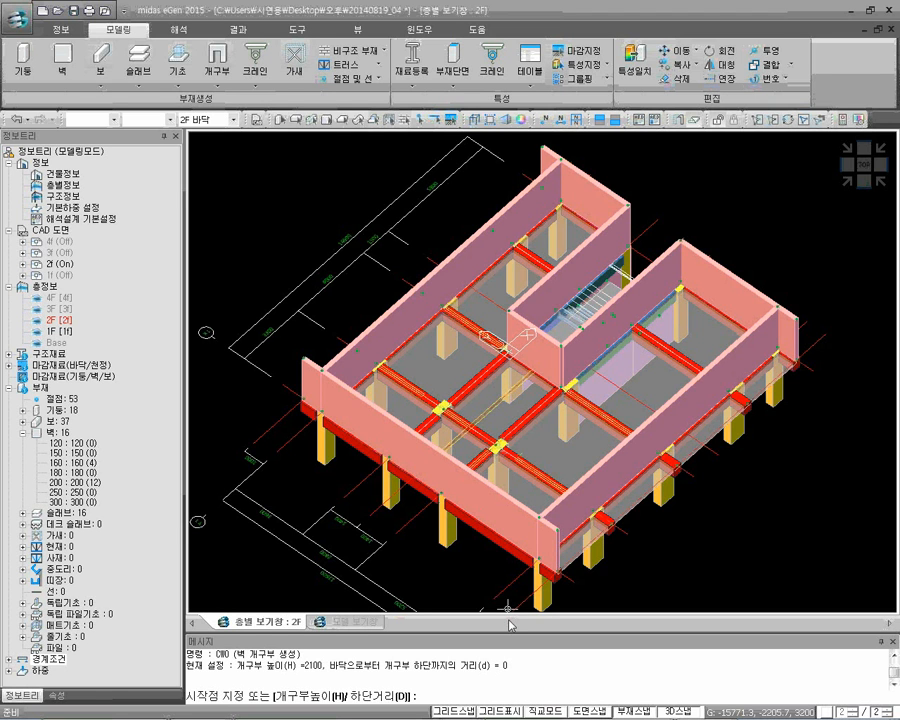
# Make the walls transparent and create a 1000 by 2100 door opening at floor level in the X 0 staircase wall, beside Y 0
pyautogui.moveTo(537, 492); pyautogui.dragTo(490, 460, button='middle')
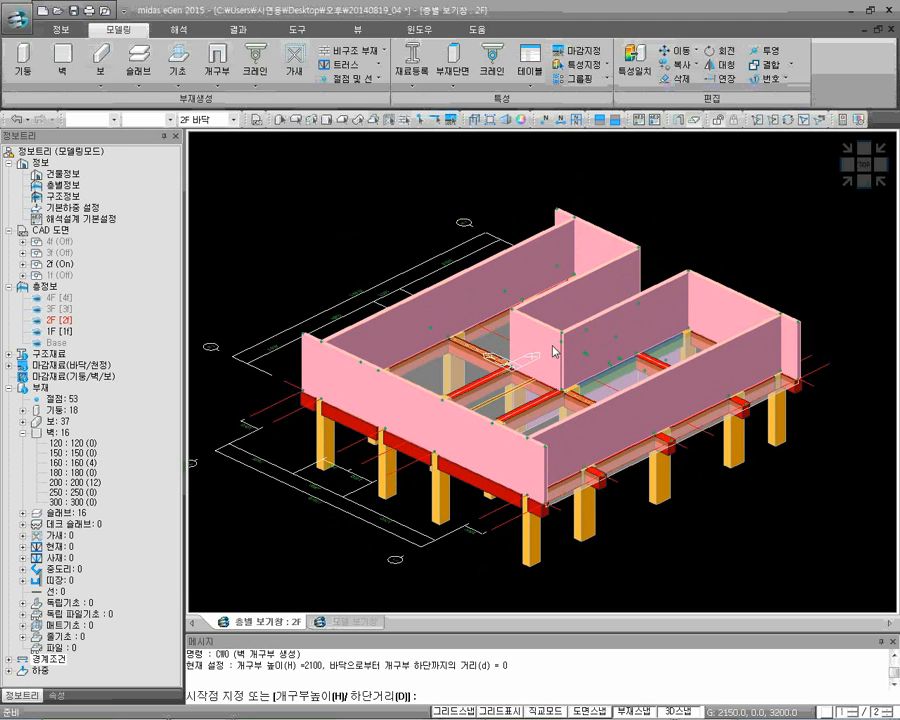
pyautogui.click(680, 123)
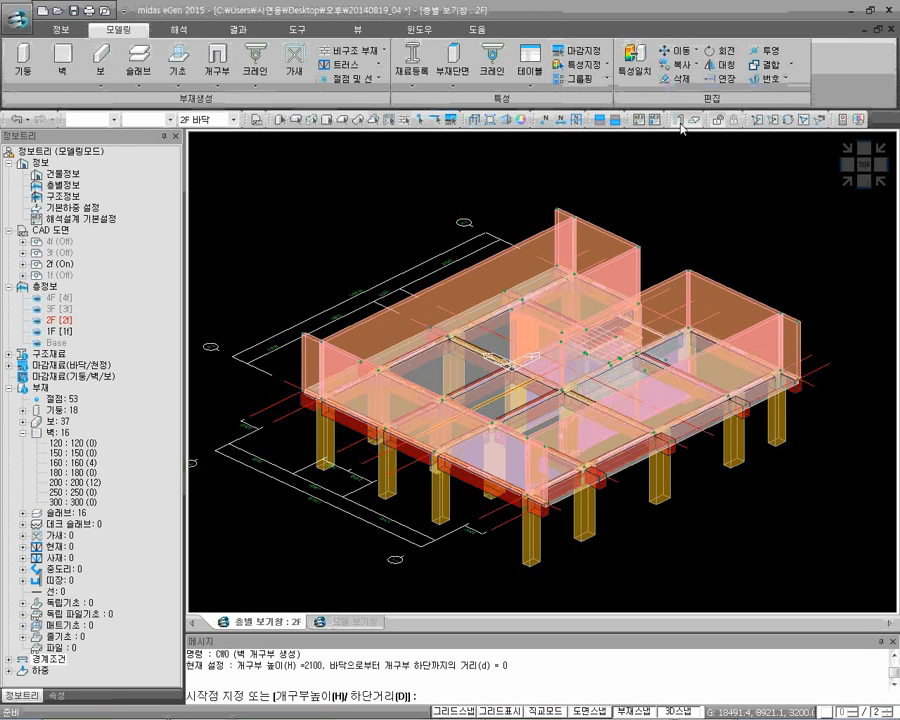
pyautogui.moveTo(513, 368)
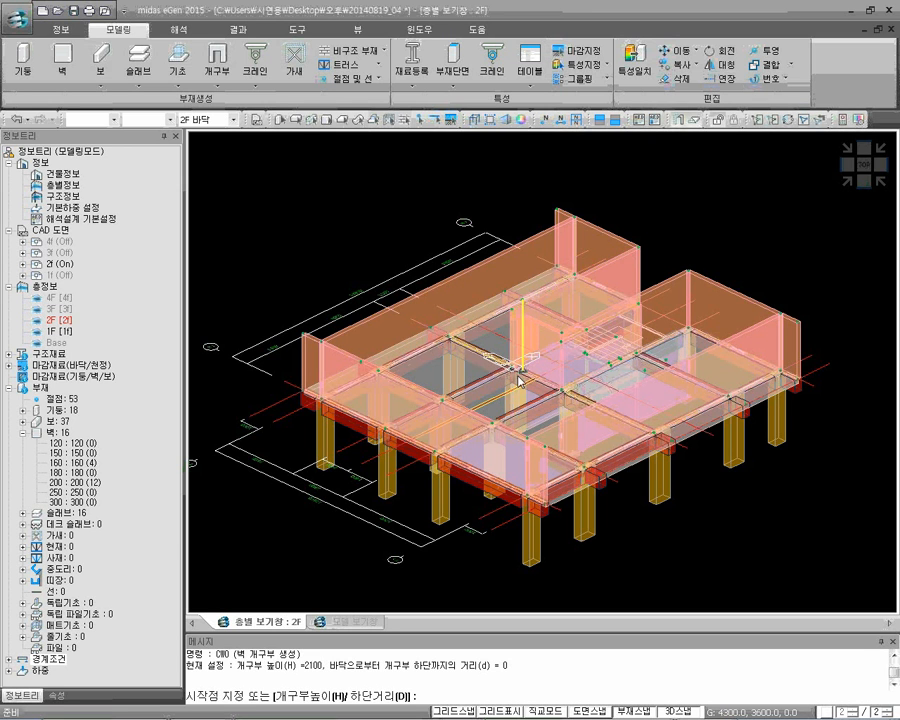
pyautogui.scroll(5, 517, 372)
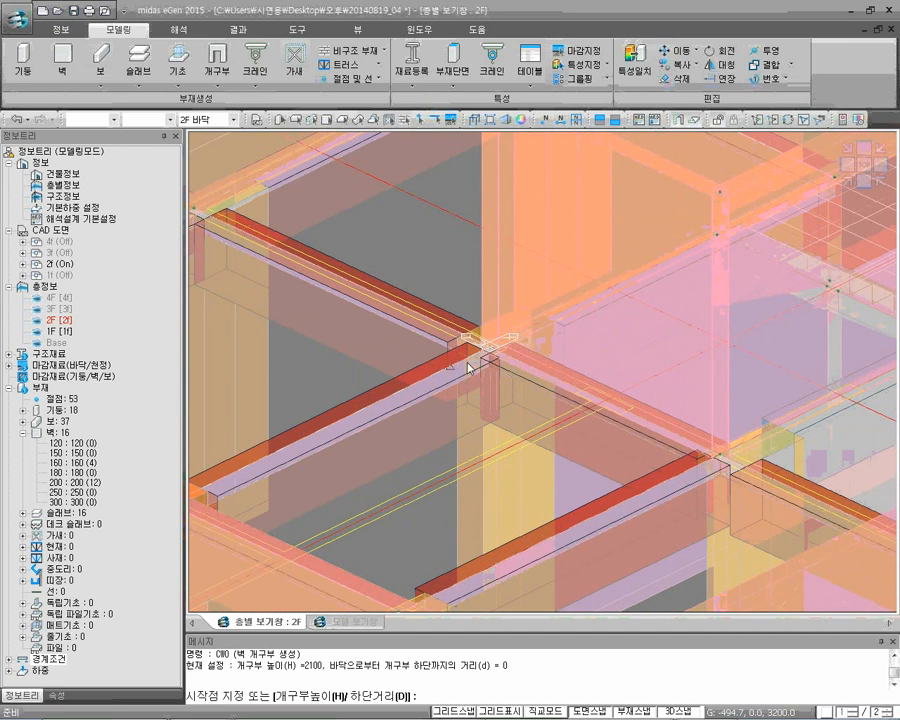
pyautogui.scroll(2, 486, 357)
pyautogui.click(533, 380)
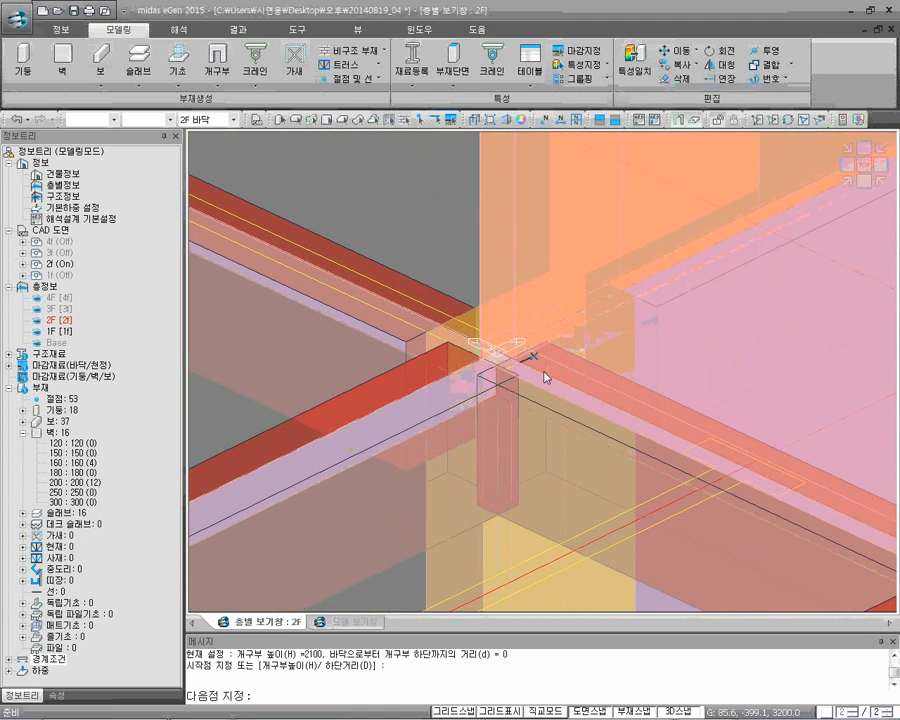
pyautogui.click(697, 453)
pyautogui.scroll(-3, 699, 456)
pyautogui.moveTo(699, 456); pyautogui.dragTo(606, 412, button='middle')
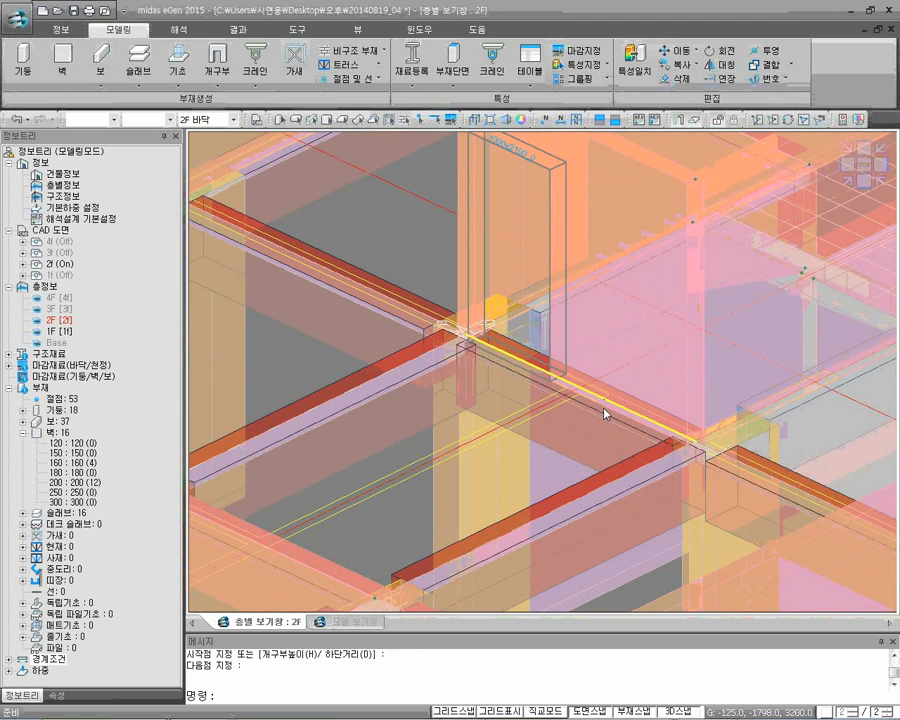
# Create a second 1000 by 2100 door opening at floor level in the X 0 staircase wall, beside Y -2800
pyautogui.press('Return')
pyautogui.scroll(2, 604, 408)
pyautogui.click(608, 379)
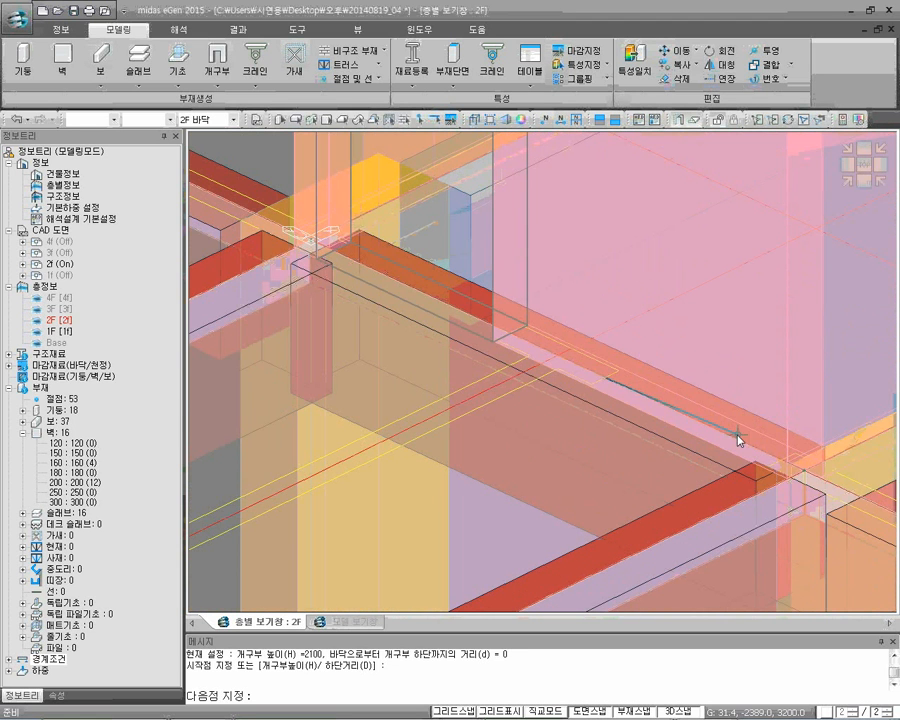
pyautogui.click(779, 465)
pyautogui.press('Return')
pyautogui.scroll(-3, 655, 420)
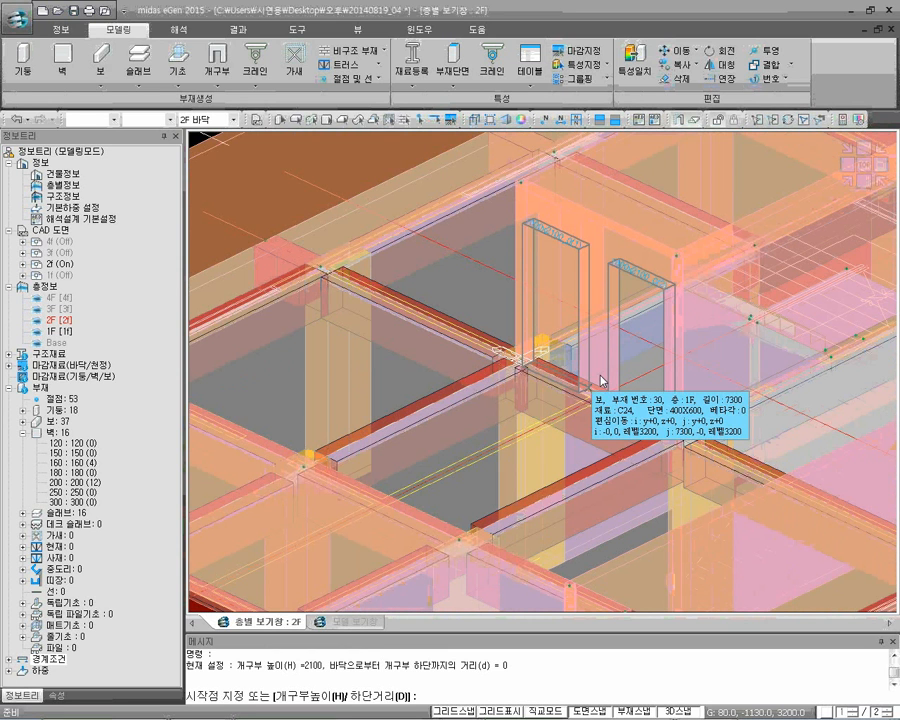
# Create a 1200 by 1200 window opening 800 above the floor in the X -7300 exterior wall, at the drawn window between Y 0 and Y 3600
pyautogui.moveTo(525, 397); pyautogui.dragTo(755, 348, button='middle')
pyautogui.scroll(-2, 529, 436)
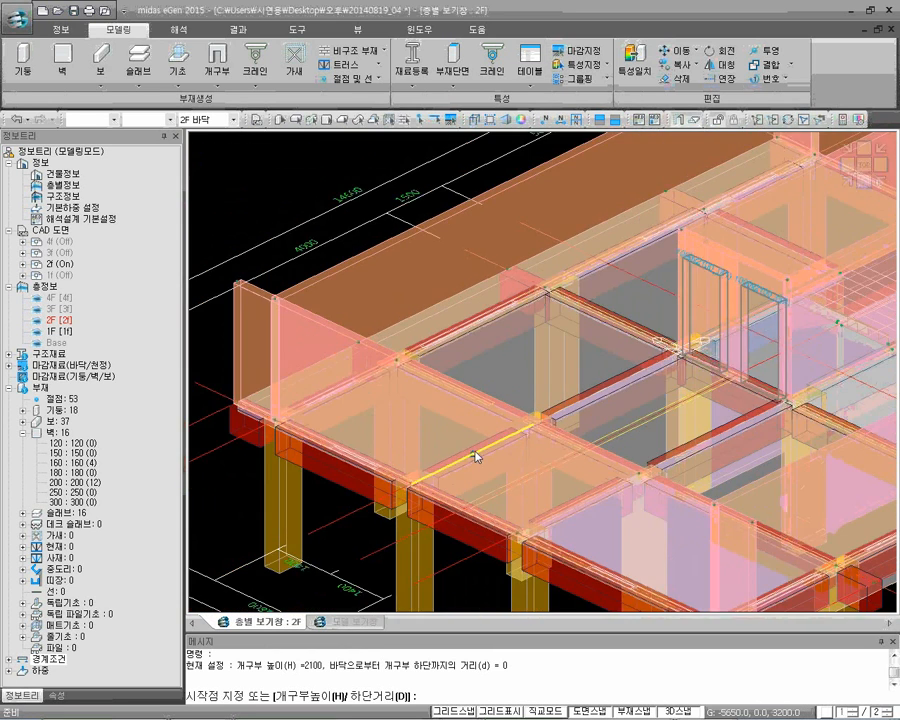
pyautogui.moveTo(475, 456); pyautogui.dragTo(526, 374, button='middle')
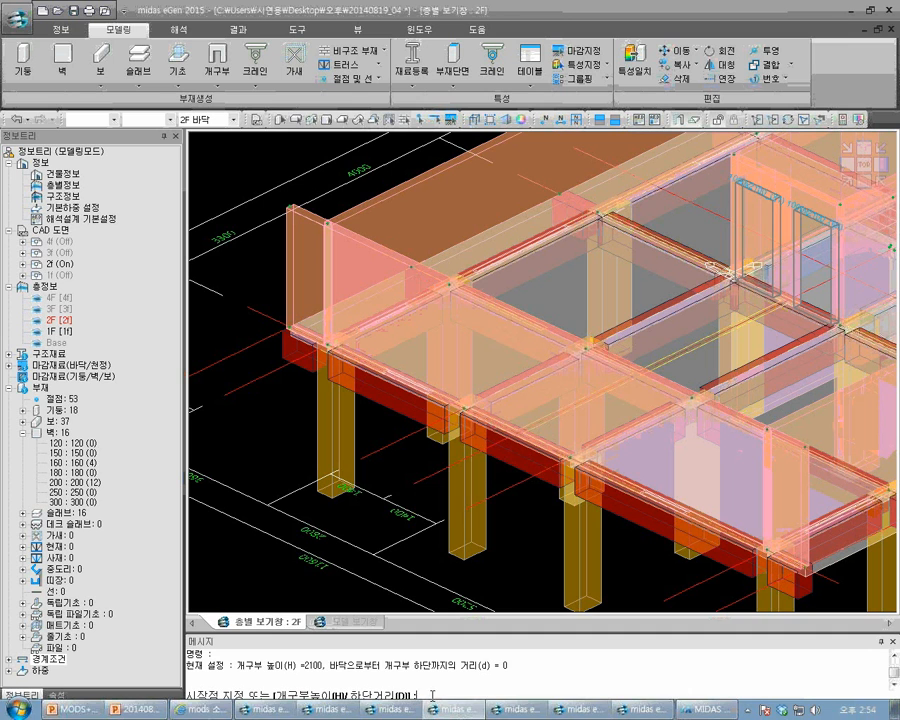
pyautogui.write('d')
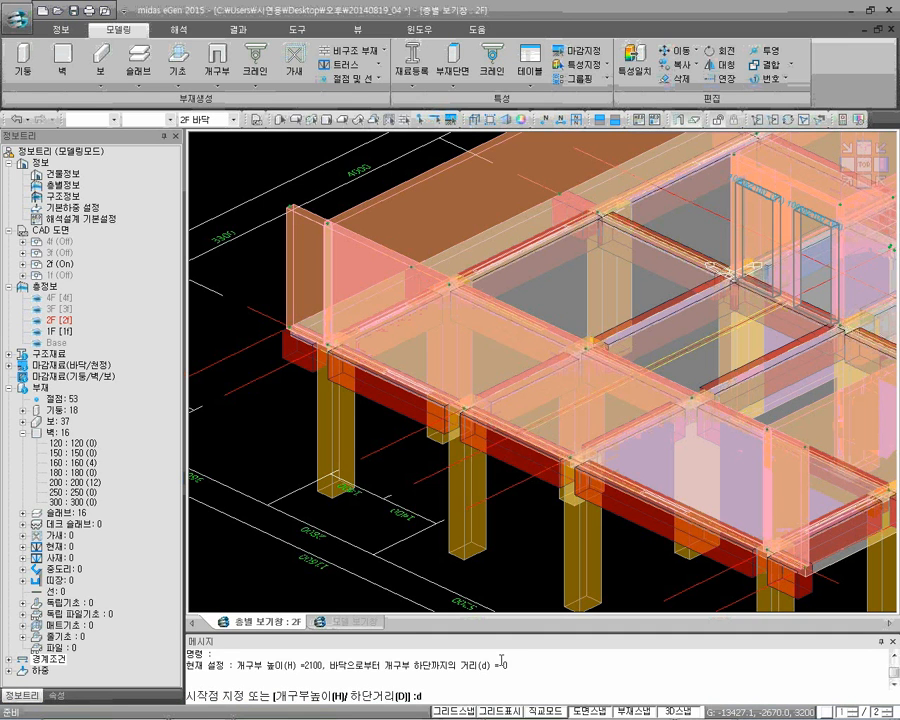
pyautogui.press('Return')
pyautogui.write('800')
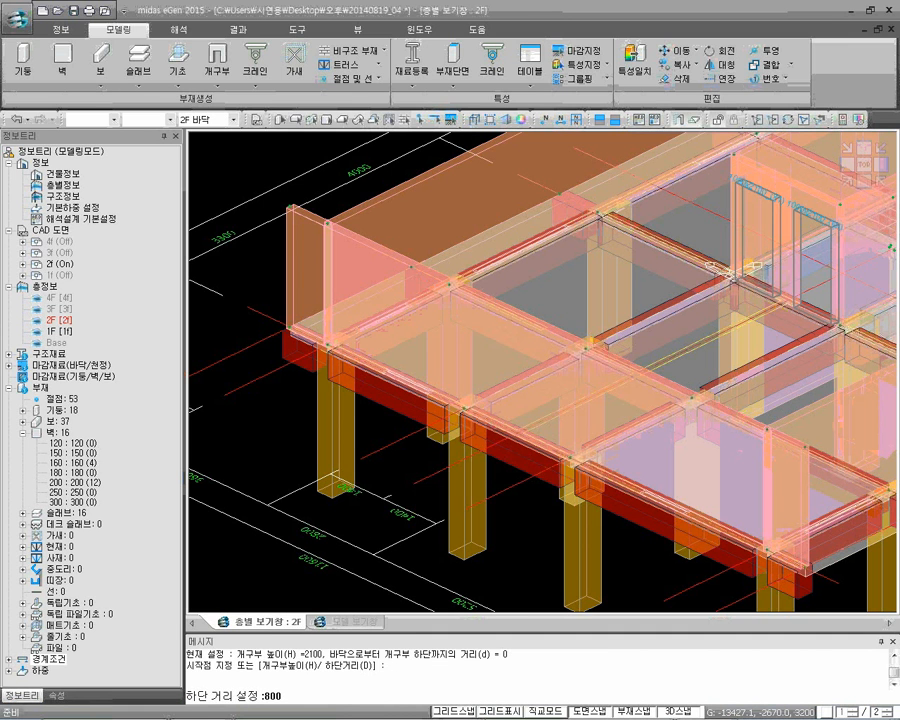
pyautogui.press('Return')
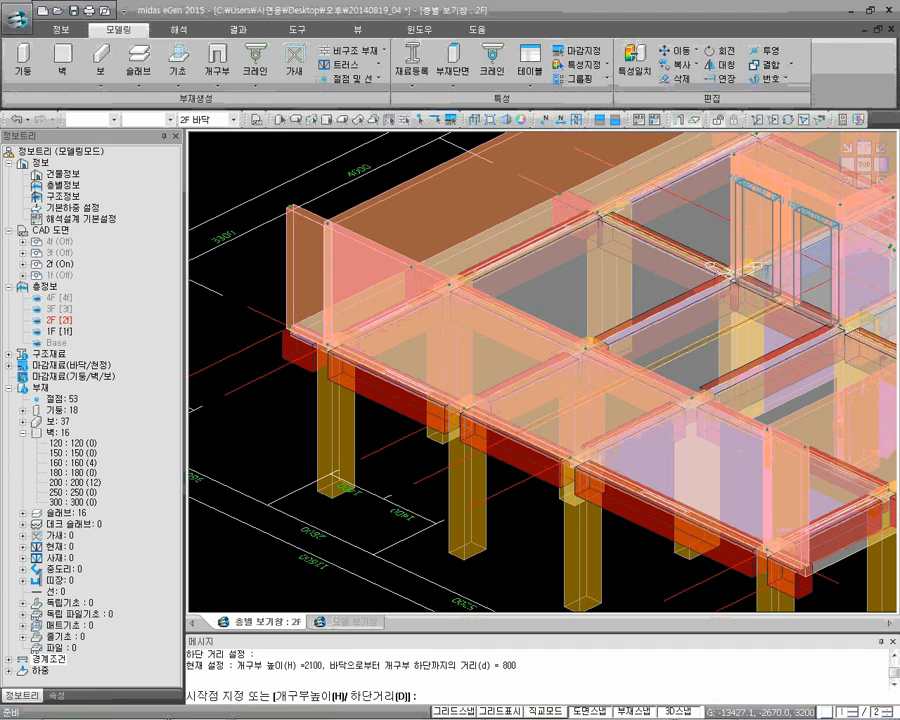
pyautogui.write('h')
pyautogui.press('Return')
pyautogui.write('1200')
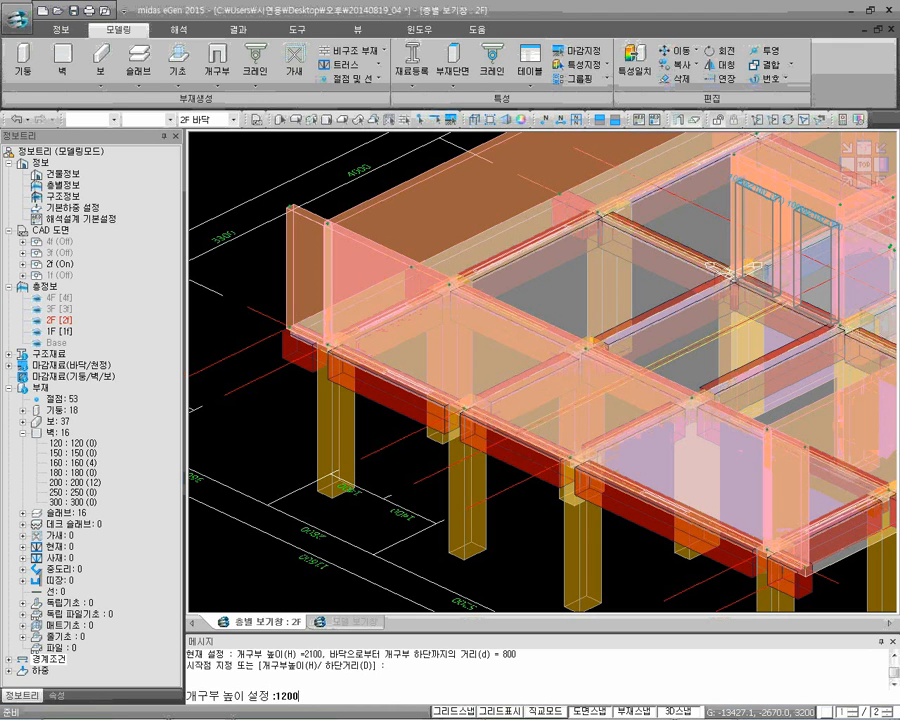
pyautogui.press('Return')
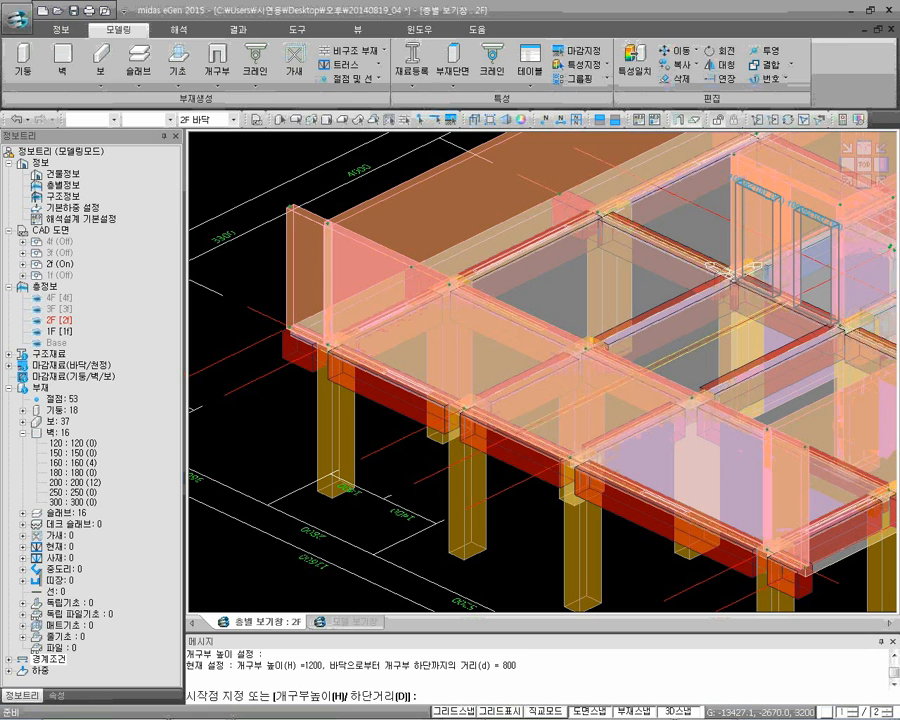
pyautogui.scroll(5, 384, 375)
pyautogui.click(381, 356)
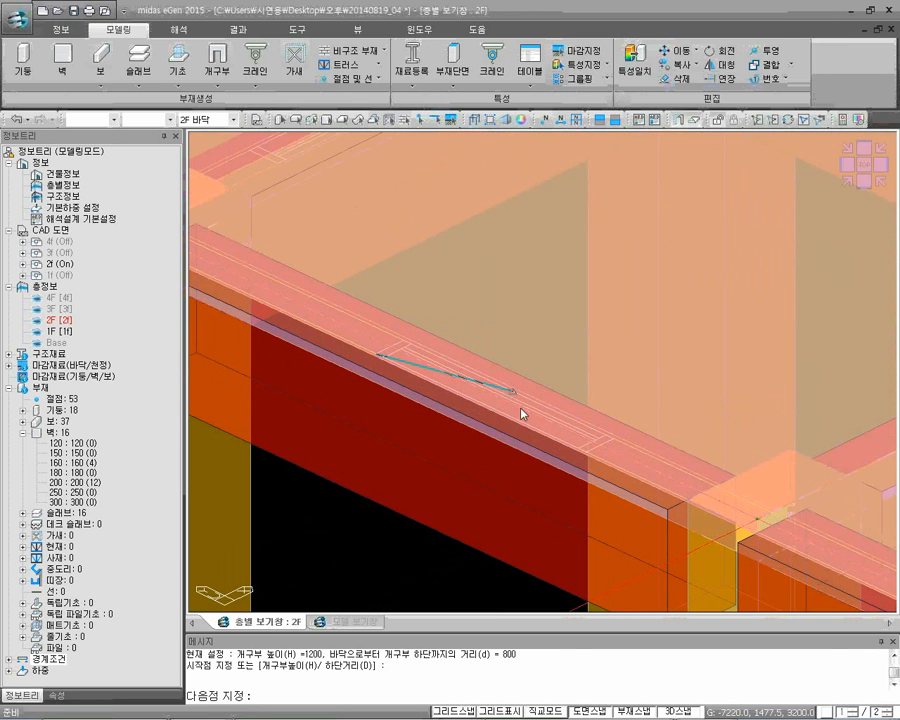
pyautogui.click(585, 457)
pyautogui.scroll(-4, 585, 457)
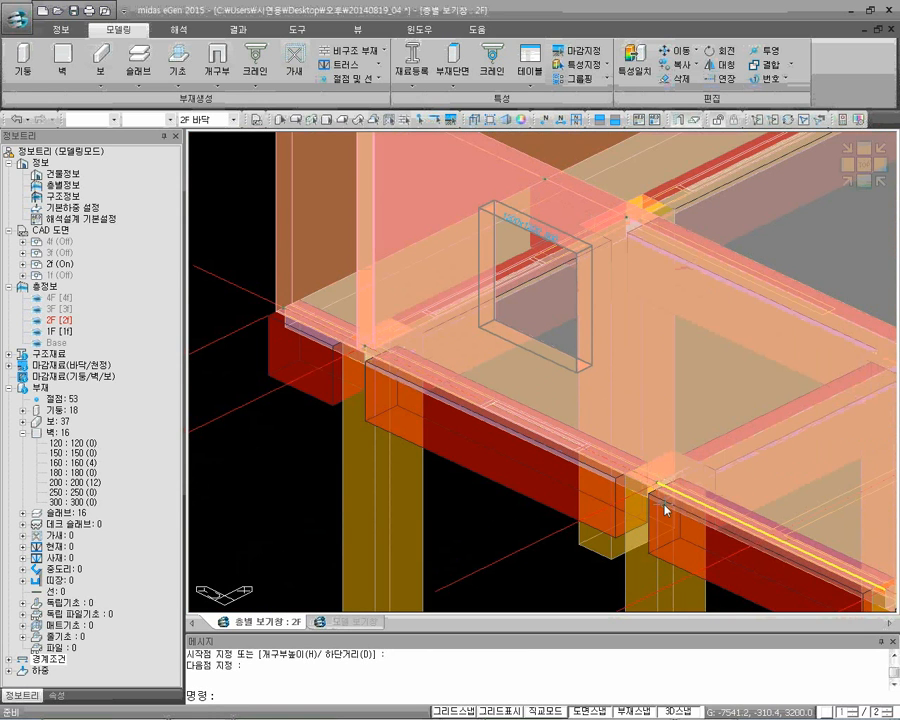
# Create another 1200 by 1200 window opening in the X -7300 exterior wall, at the drawn window between Y -2800 and Y -8000
pyautogui.moveTo(774, 548)
pyautogui.mouseDown(button='middle')
pyautogui.moveTo(633, 466)
pyautogui.moveTo(396, 354)
pyautogui.mouseUp(button='middle')
pyautogui.moveTo(623, 487); pyautogui.dragTo(456, 427, button='middle')
pyautogui.press('Return')
pyautogui.scroll(3, 490, 412)
pyautogui.click(487, 404)
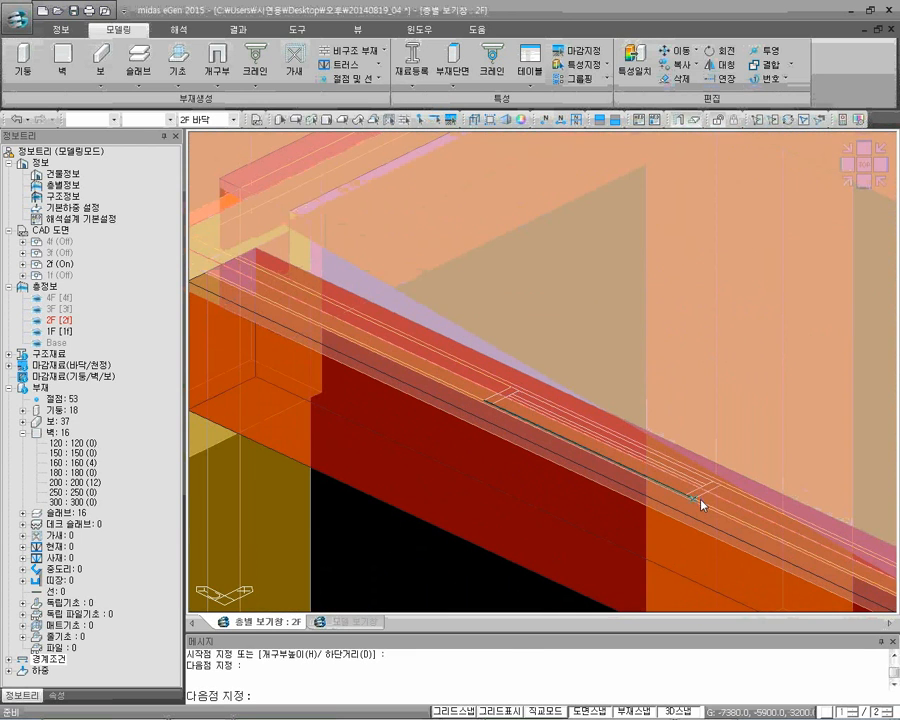
pyautogui.click(699, 494)
pyautogui.press('Return')
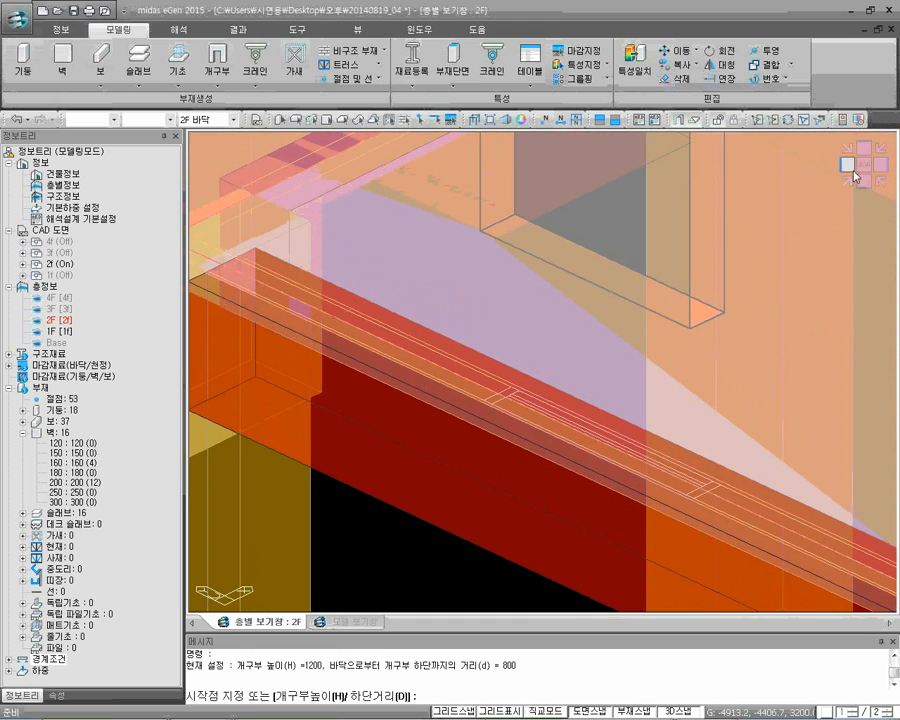
# Return the walls to opaque display in the isometric view and hide the 2f CAD drawing
pyautogui.click(852, 181)
pyautogui.moveTo(747, 383)
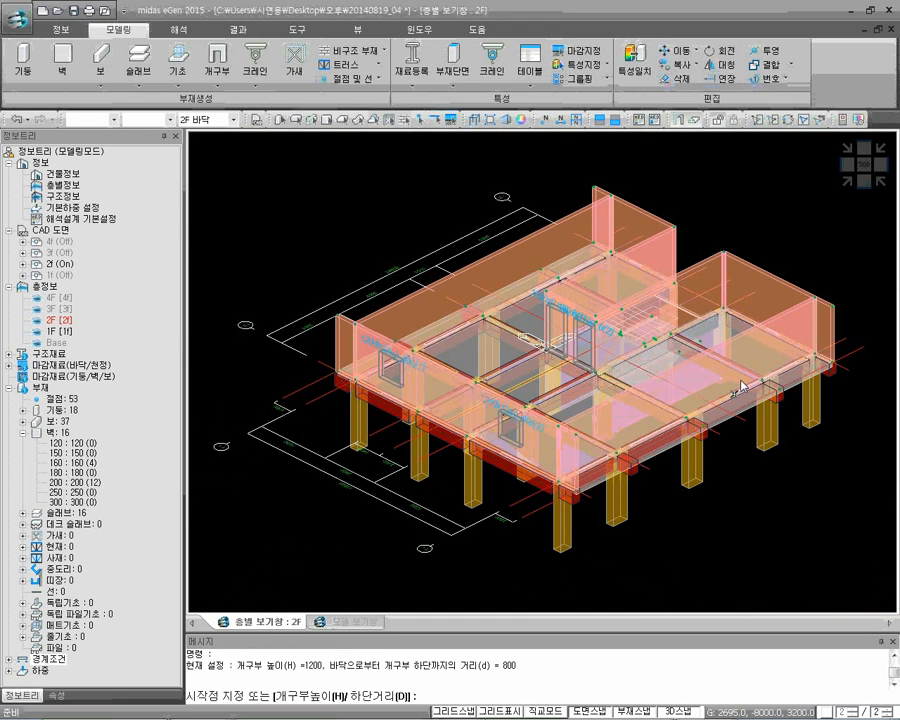
pyautogui.click(676, 122)
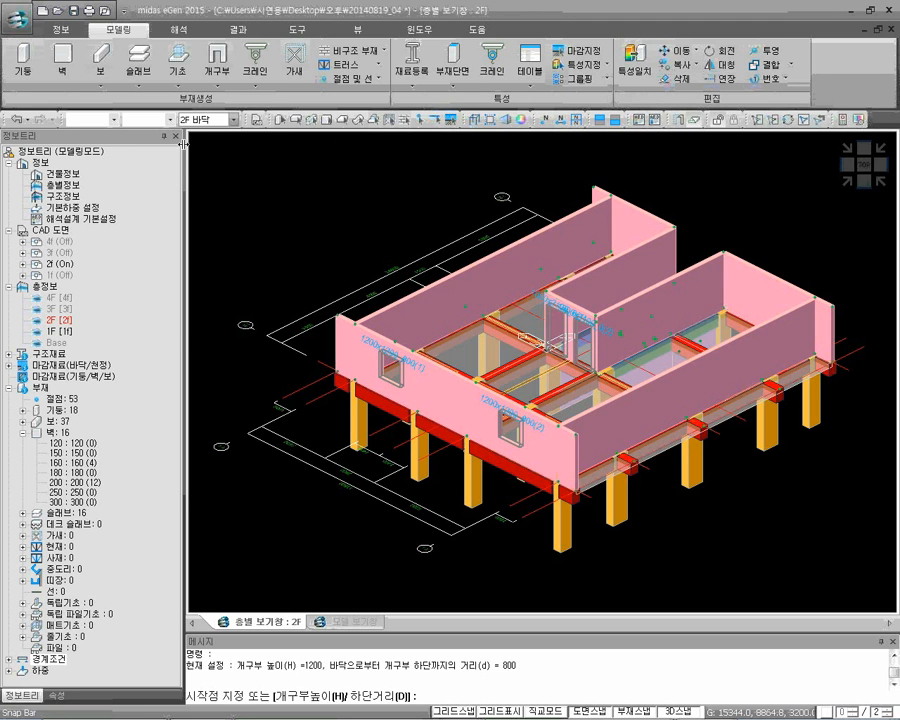
pyautogui.rightClick(66, 265)
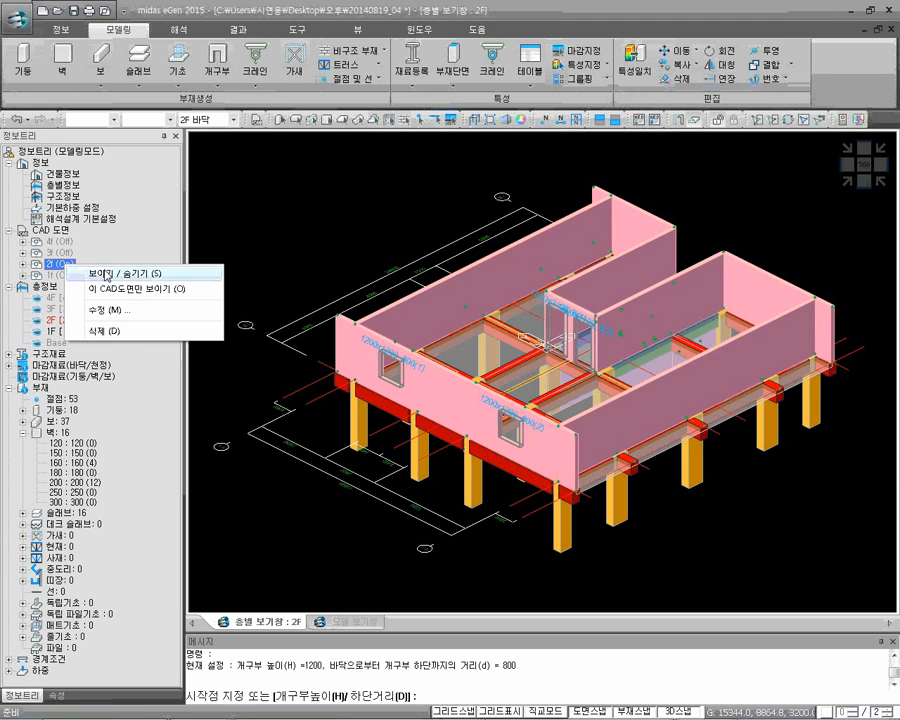
pyautogui.click(100, 272)
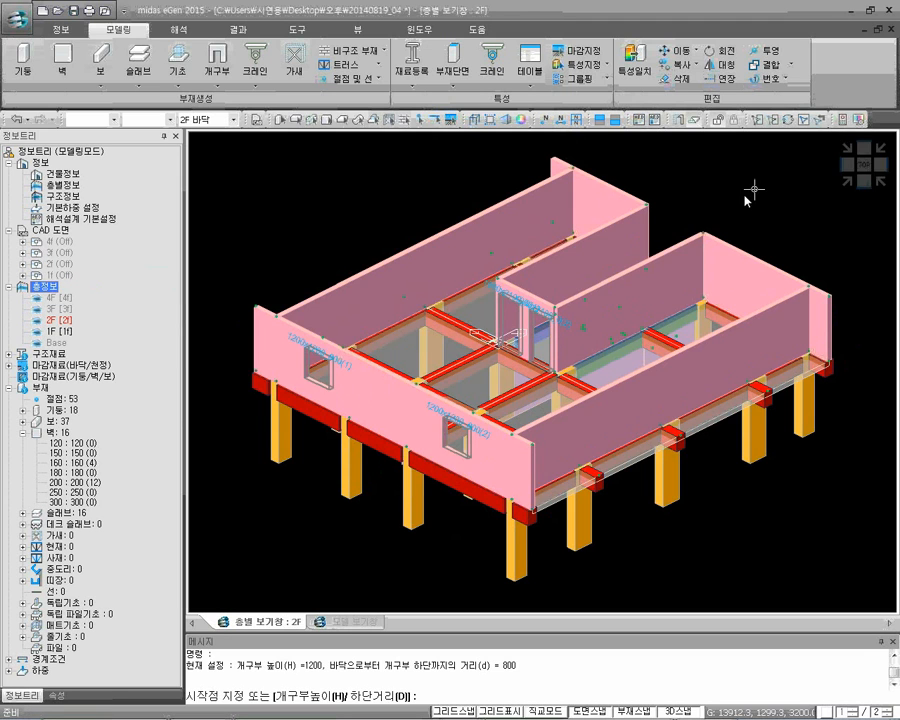
# Examine the 2F walls and their openings as wireframe in plan and isometric views, then restore the shaded isometric view
pyautogui.click(862, 164)
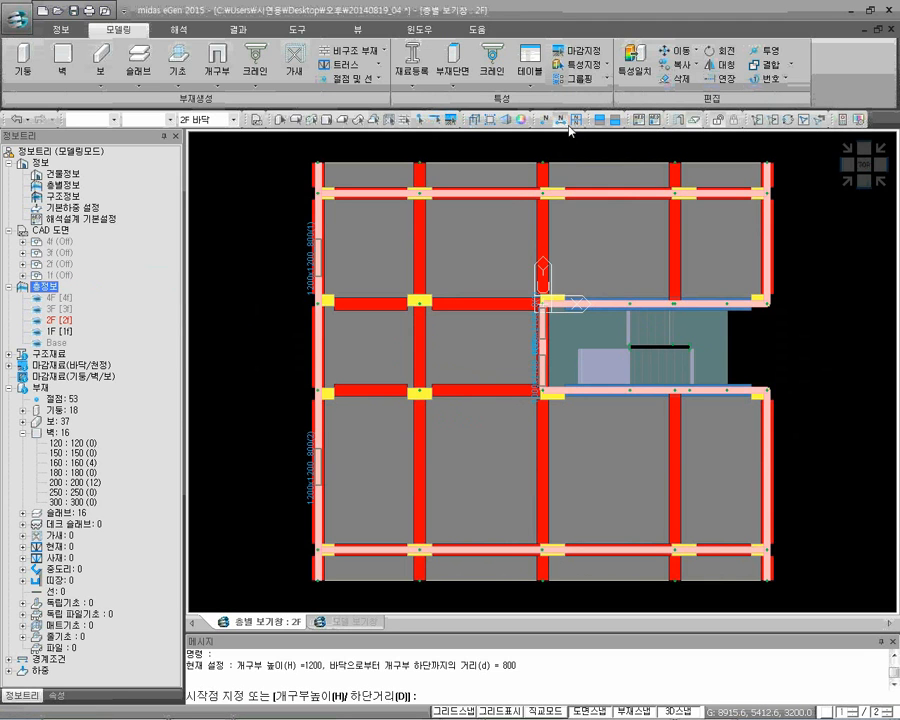
pyautogui.click(475, 123)
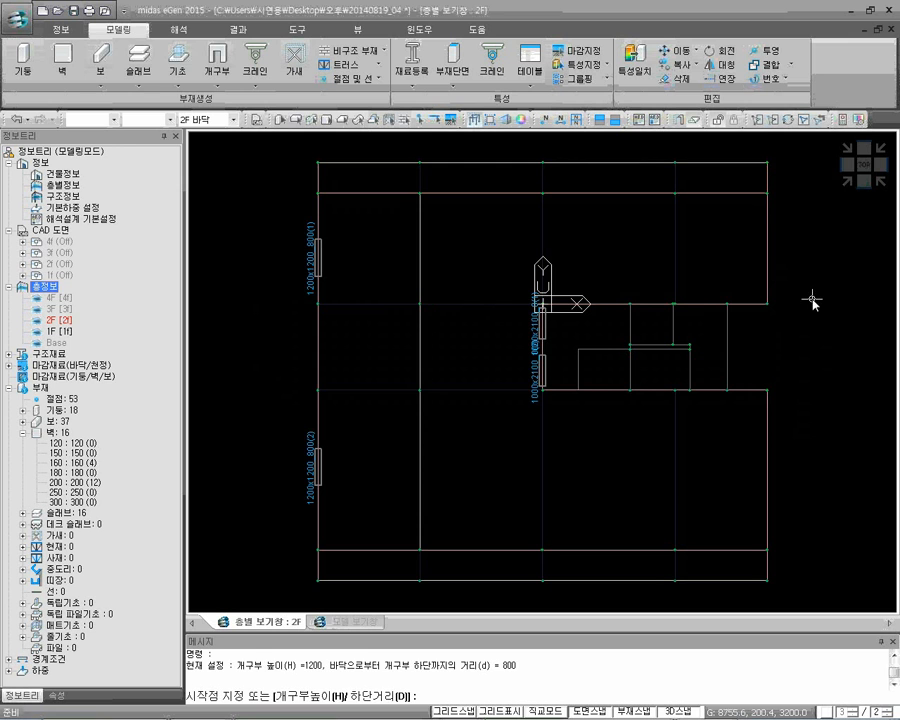
pyautogui.press('Escape')
pyautogui.click(843, 182)
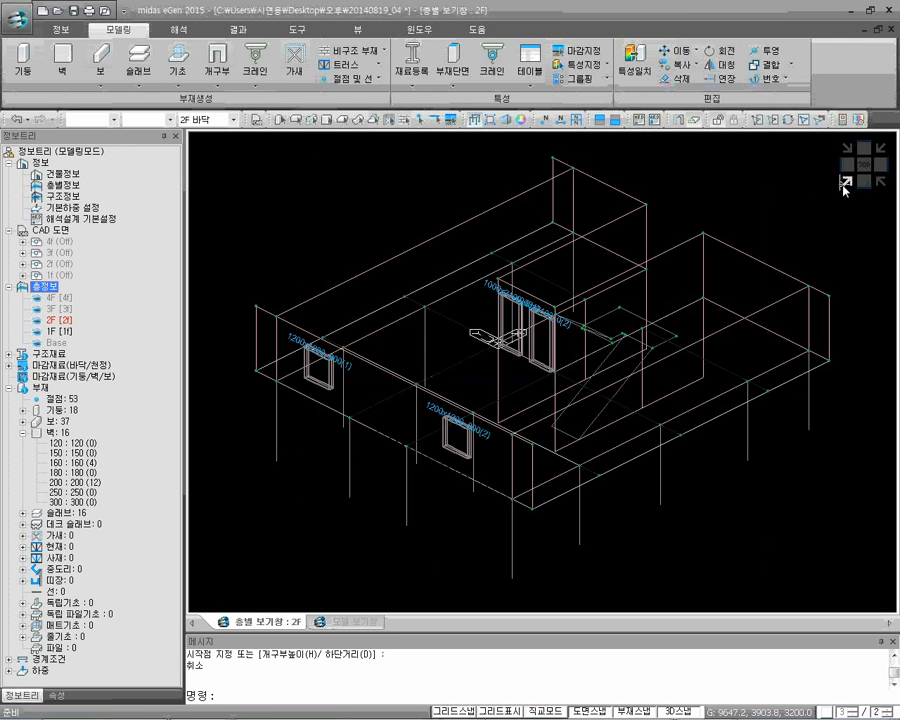
pyautogui.scroll(5, 267, 382)
pyautogui.scroll(-6, 327, 364)
pyautogui.scroll(3, 502, 428)
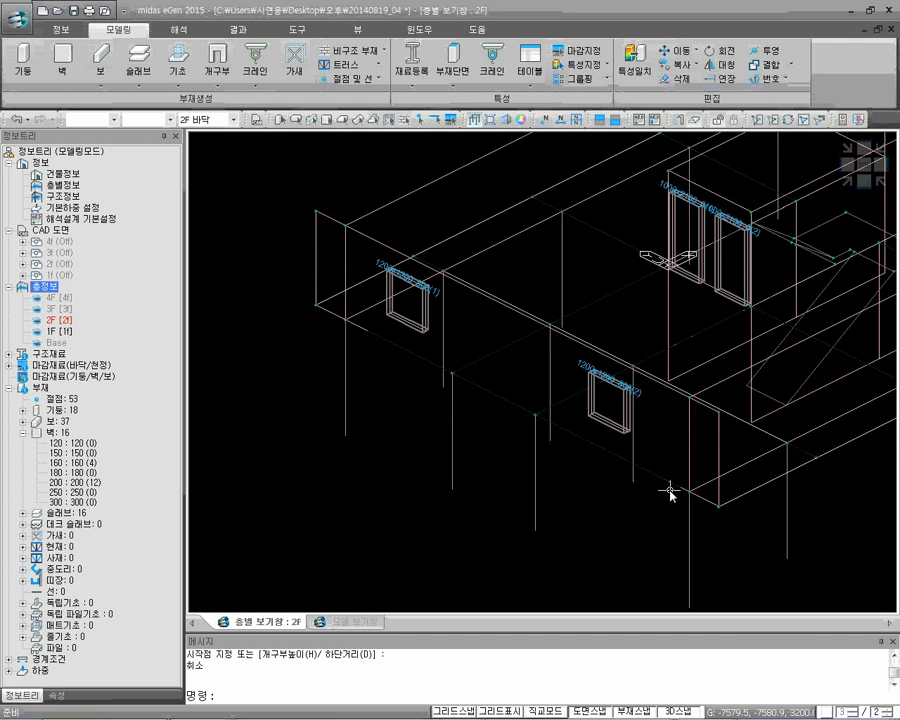
pyautogui.moveTo(693, 496); pyautogui.dragTo(675, 453, button='middle')
pyautogui.click(864, 166)
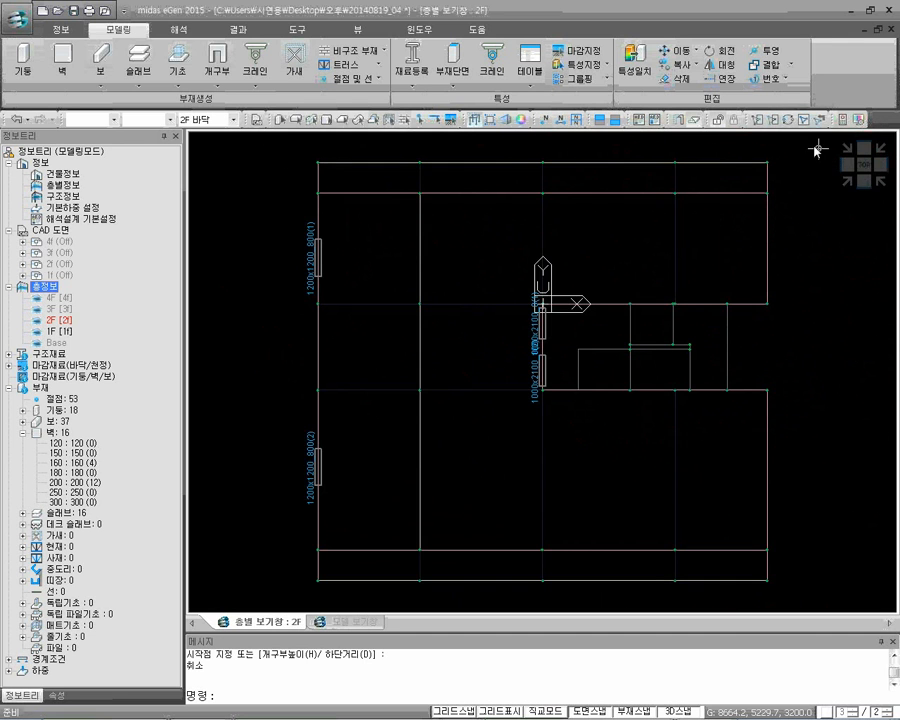
pyautogui.click(476, 121)
pyautogui.click(848, 186)
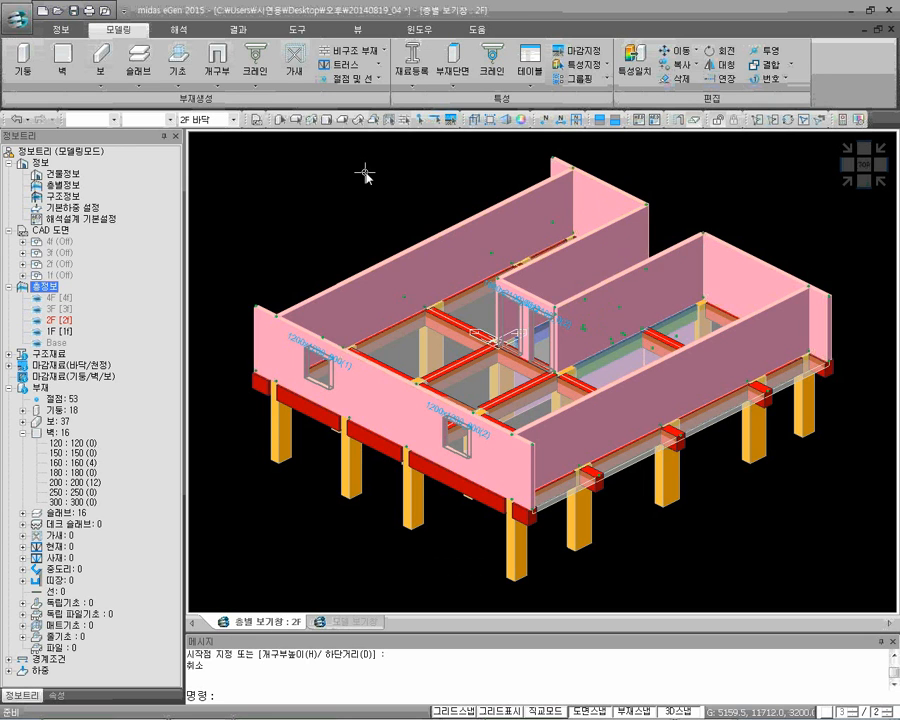
# Create a polygonal slab with section 150 on top of the 2F walls, following the outer wall outline around the stairwell recess
pyautogui.click(150, 77)
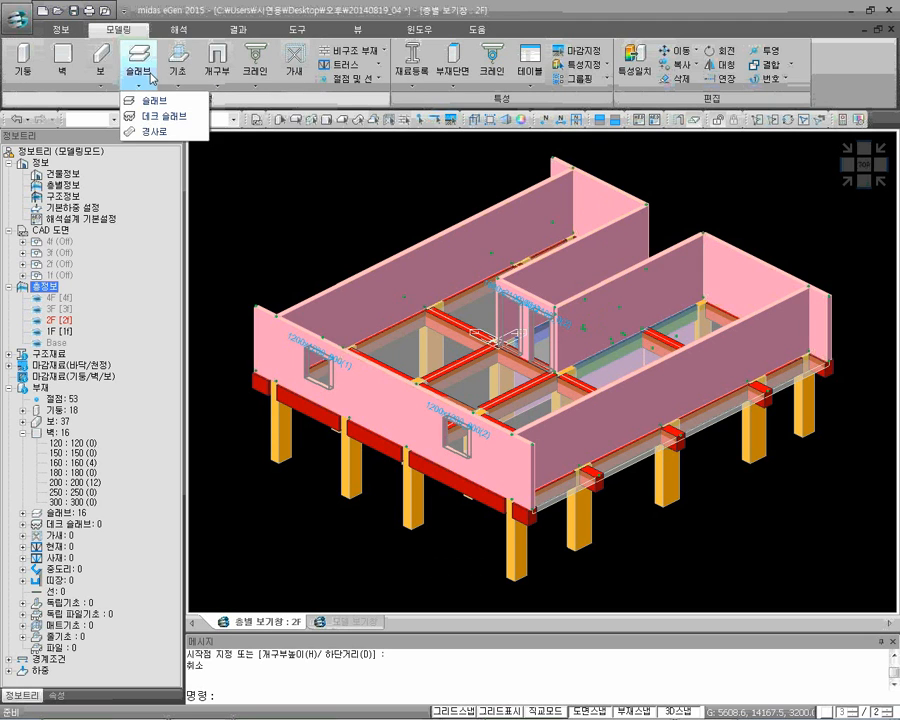
pyautogui.click(155, 102)
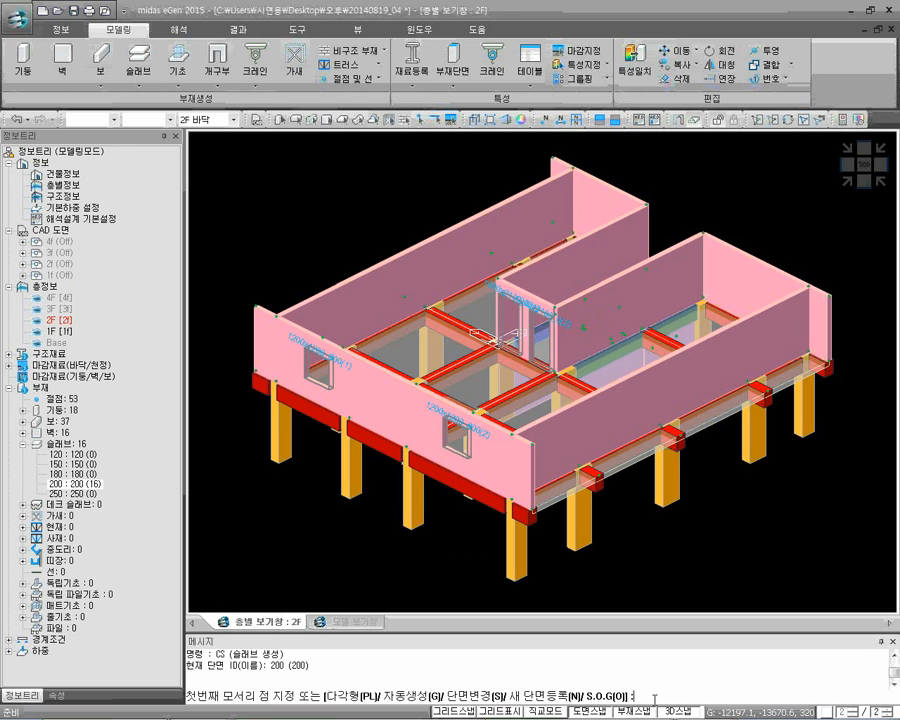
pyautogui.write('s')
pyautogui.press('Return')
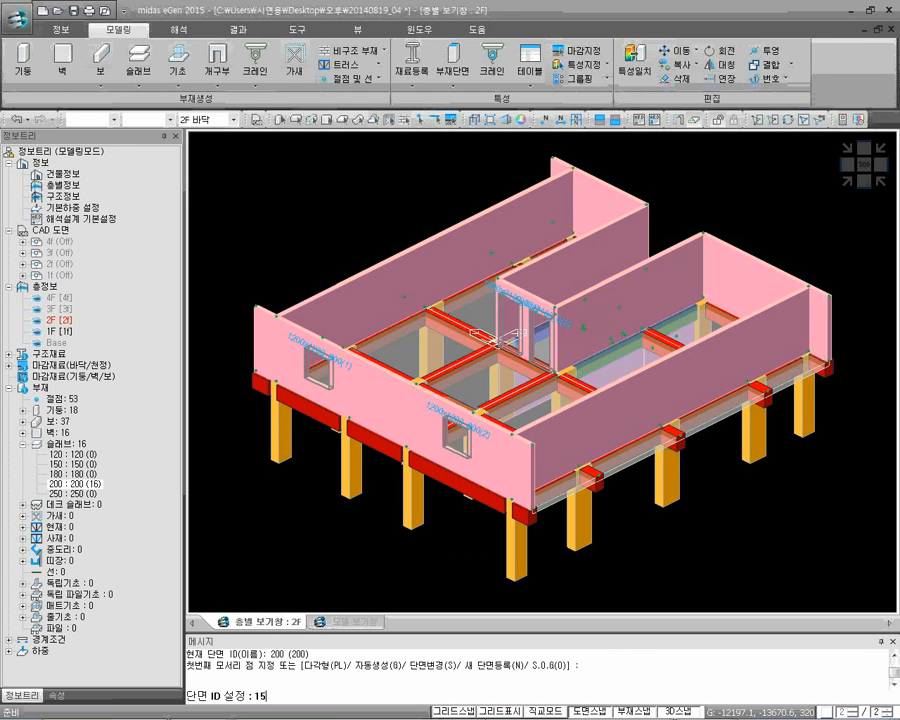
pyautogui.write('150')
pyautogui.press('Return')
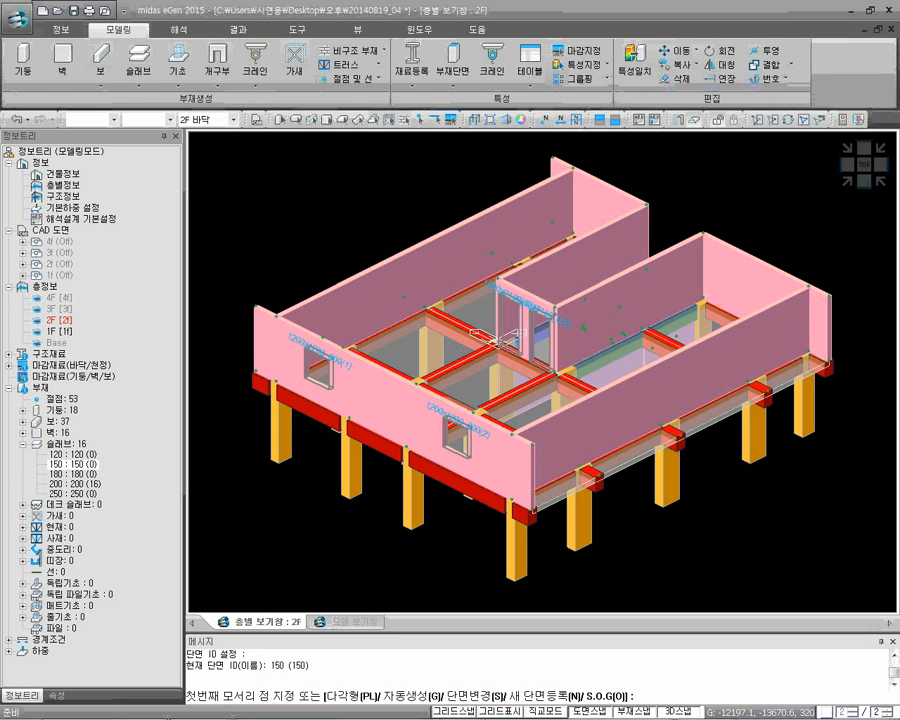
pyautogui.write('pl')
pyautogui.press('Return')
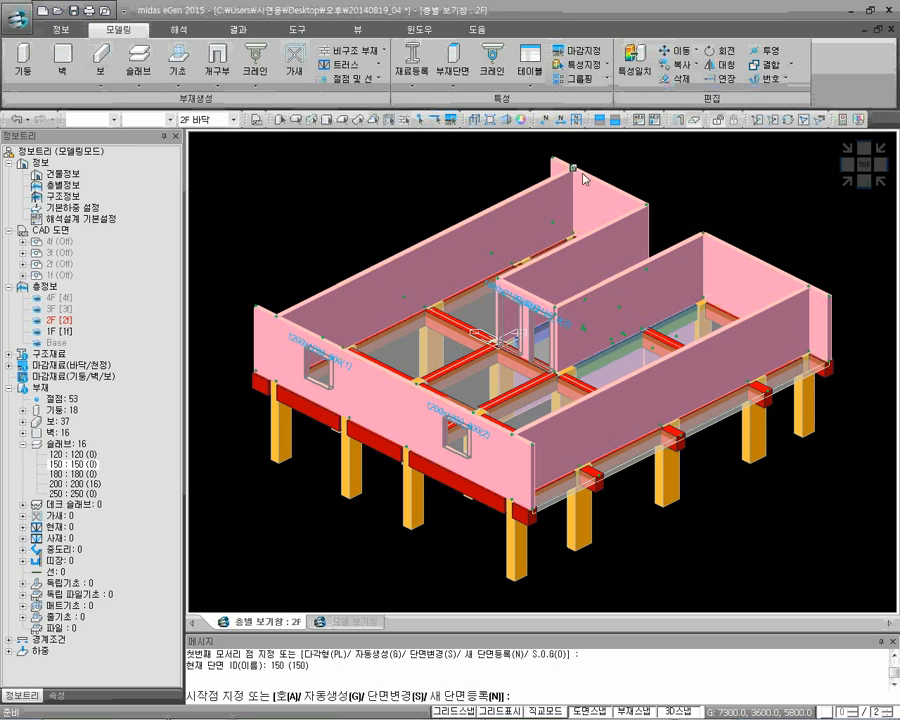
pyautogui.click(551, 157)
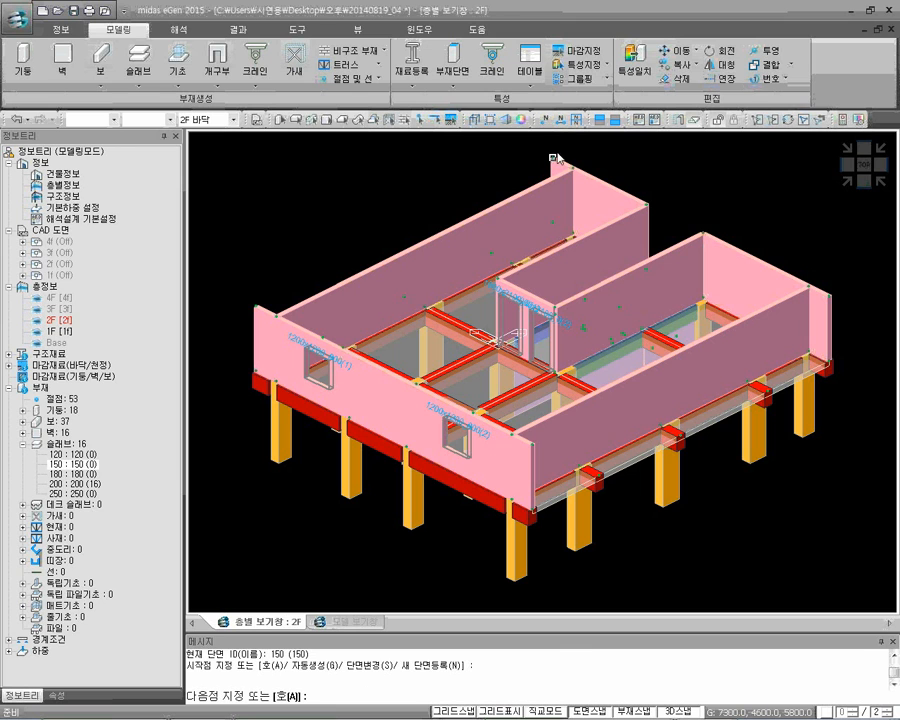
pyautogui.click(256, 306)
pyautogui.click(517, 440)
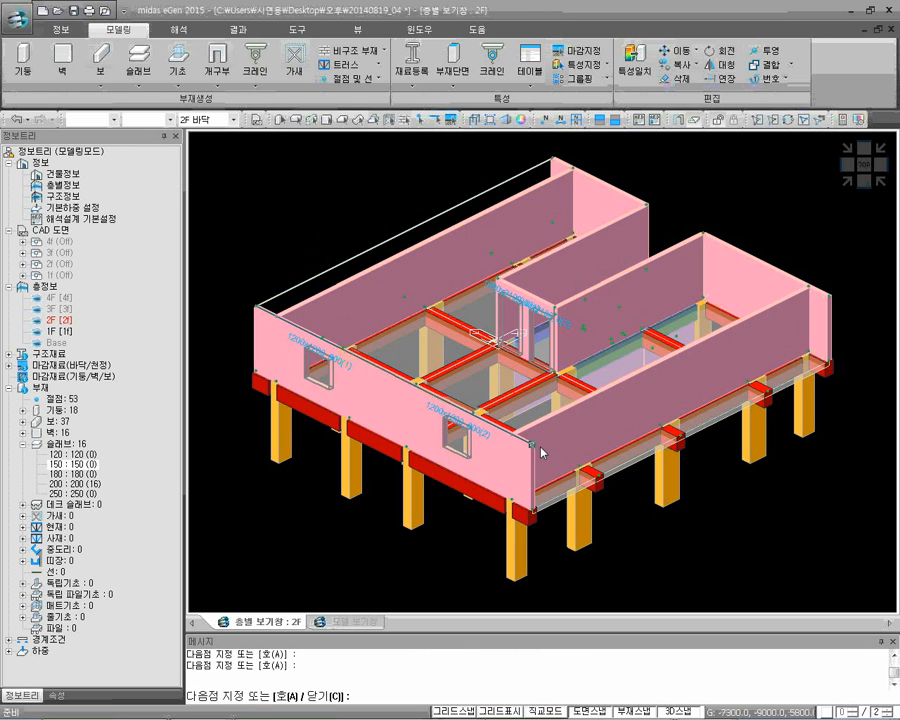
pyautogui.click(808, 288)
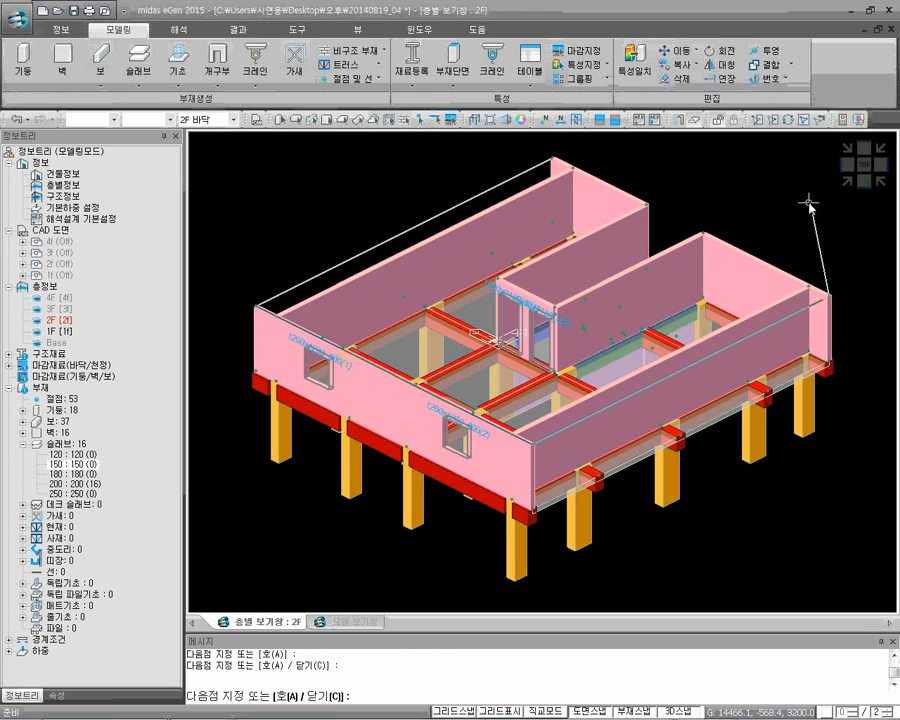
pyautogui.click(703, 233)
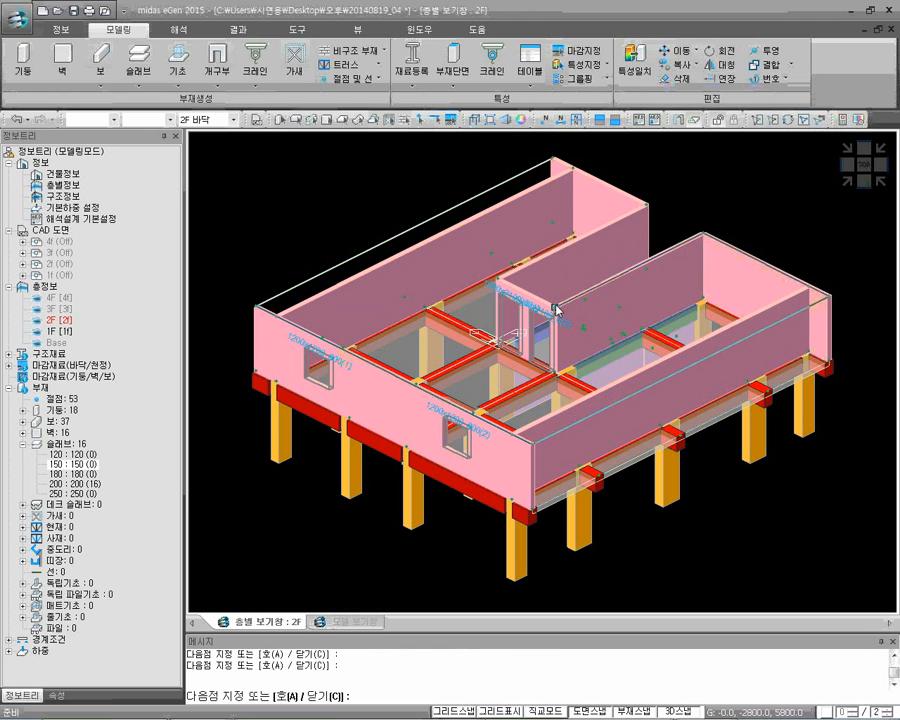
pyautogui.click(498, 279)
pyautogui.click(648, 205)
pyautogui.click(554, 156)
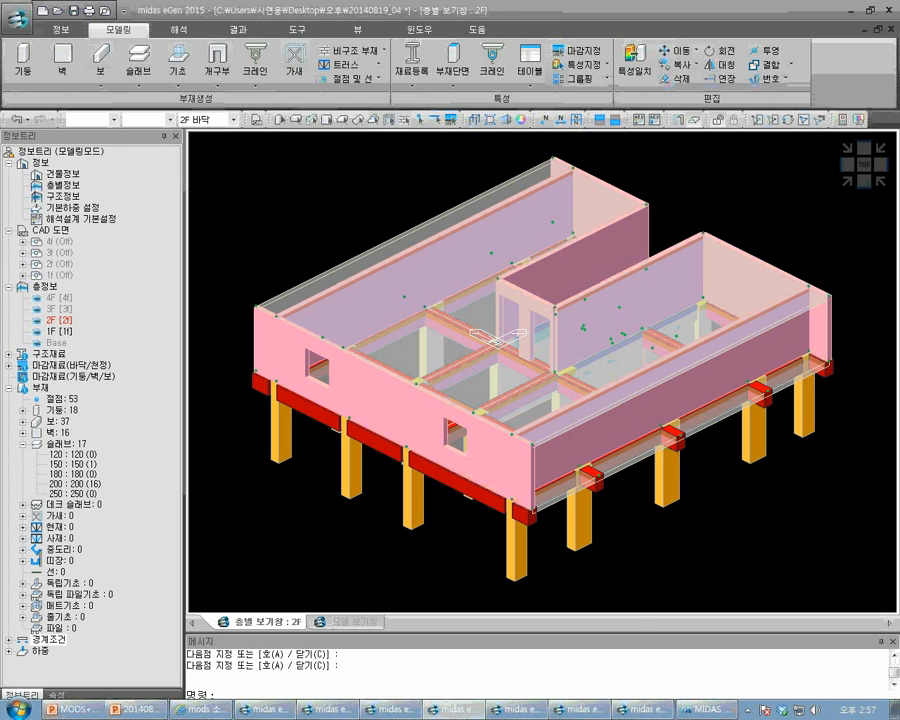
# Switch to the 20140819_05 model and examine its 2F partition walls, openings and slabs from several sides and in side elevation
pyautogui.moveTo(520, 710)
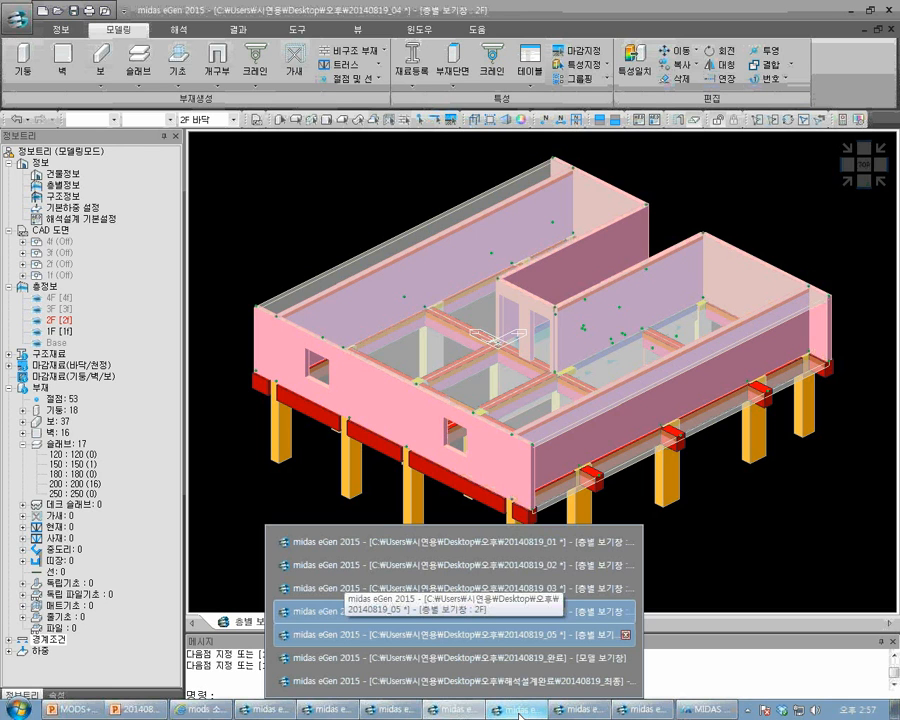
pyautogui.click(519, 716)
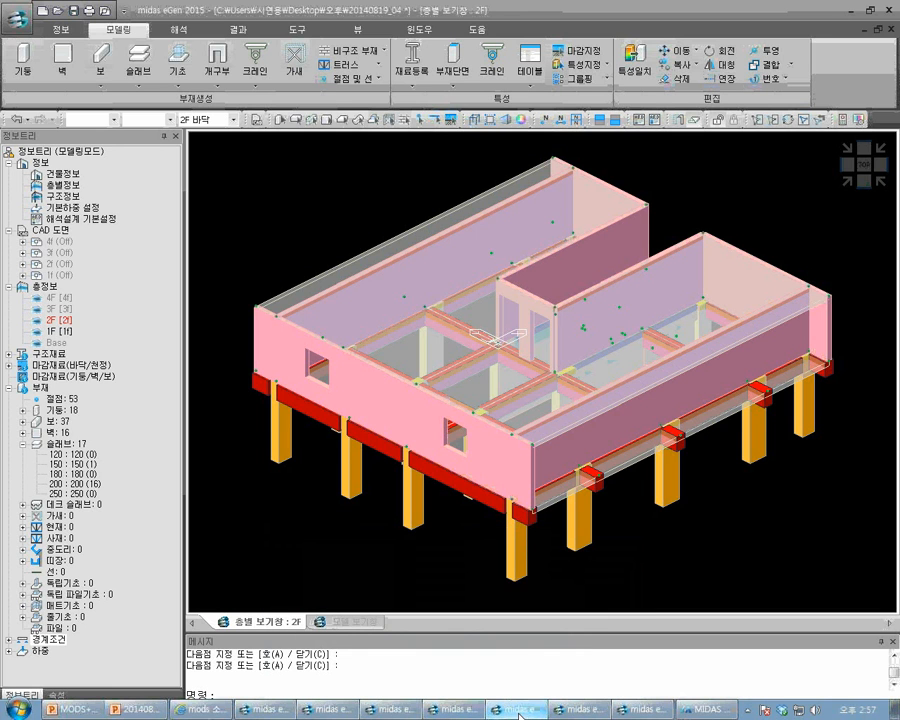
pyautogui.click(519, 713)
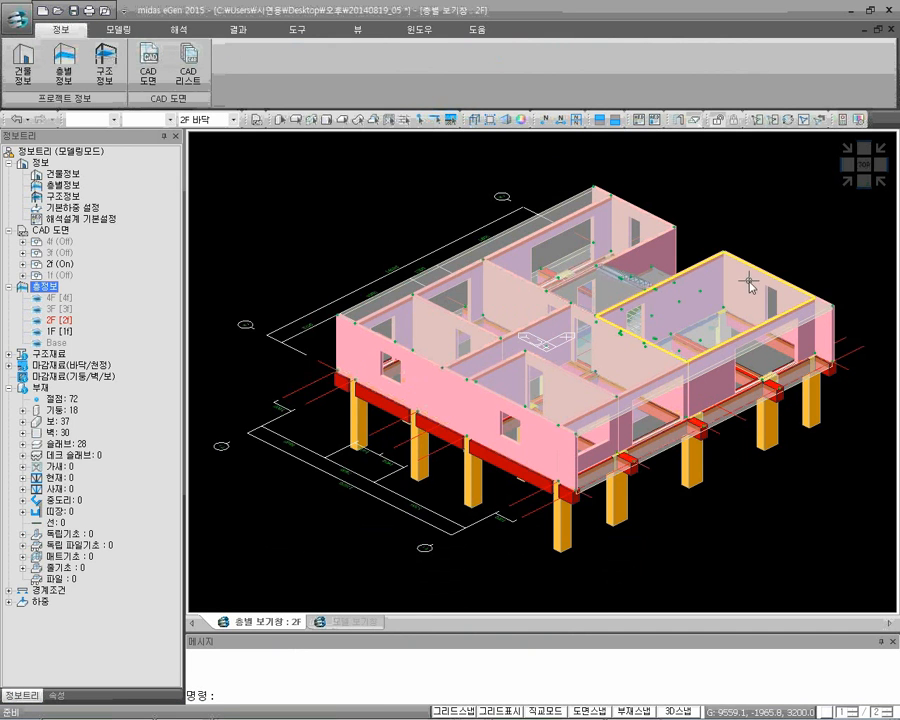
pyautogui.moveTo(596, 421); pyautogui.dragTo(574, 463, button='middle')
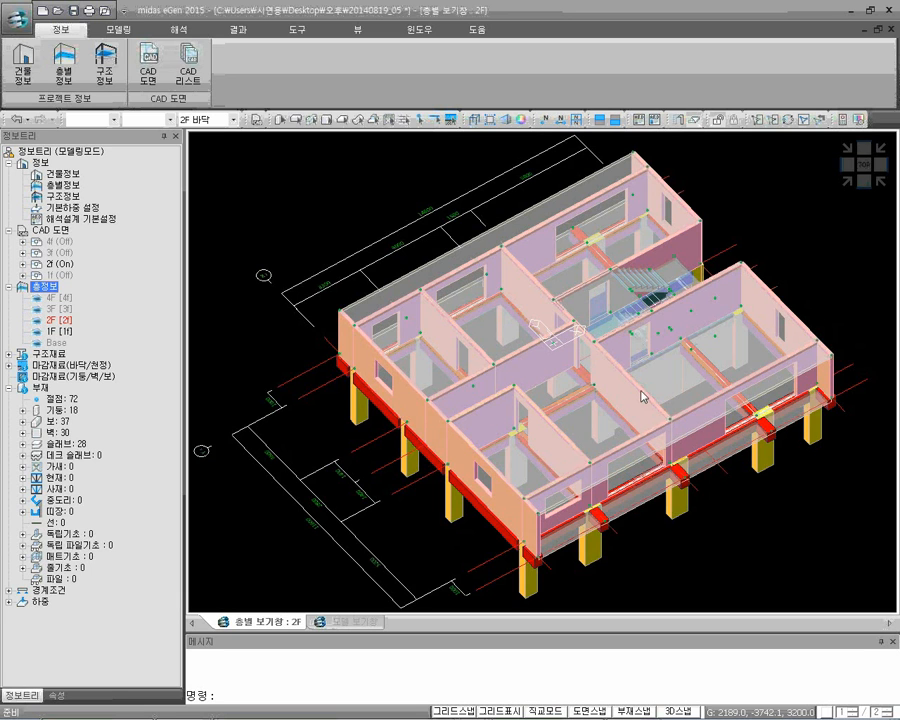
pyautogui.moveTo(667, 305); pyautogui.dragTo(466, 255, button='middle')
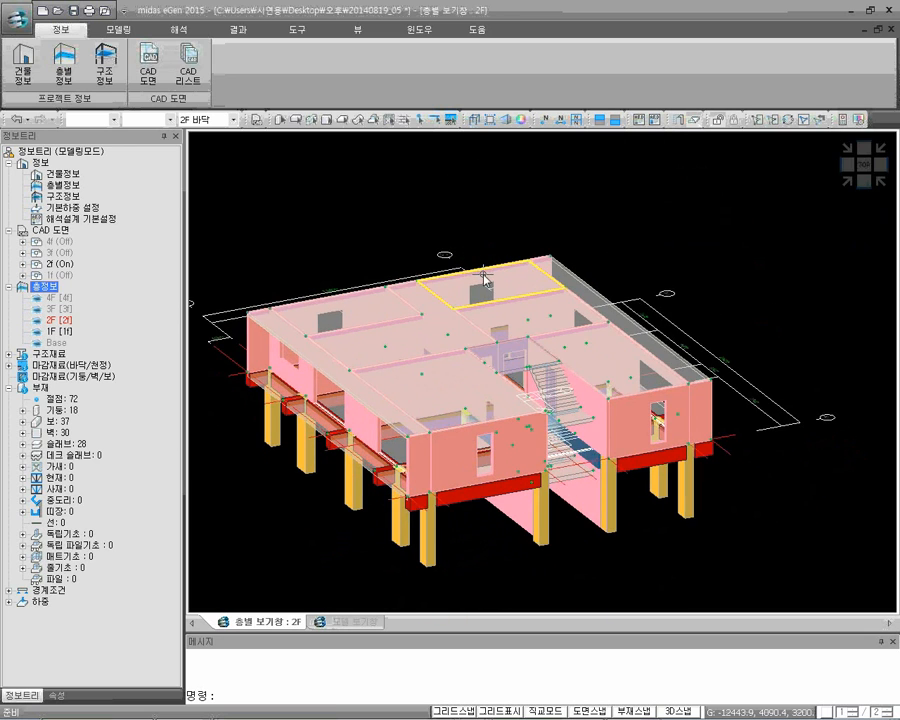
pyautogui.moveTo(484, 277)
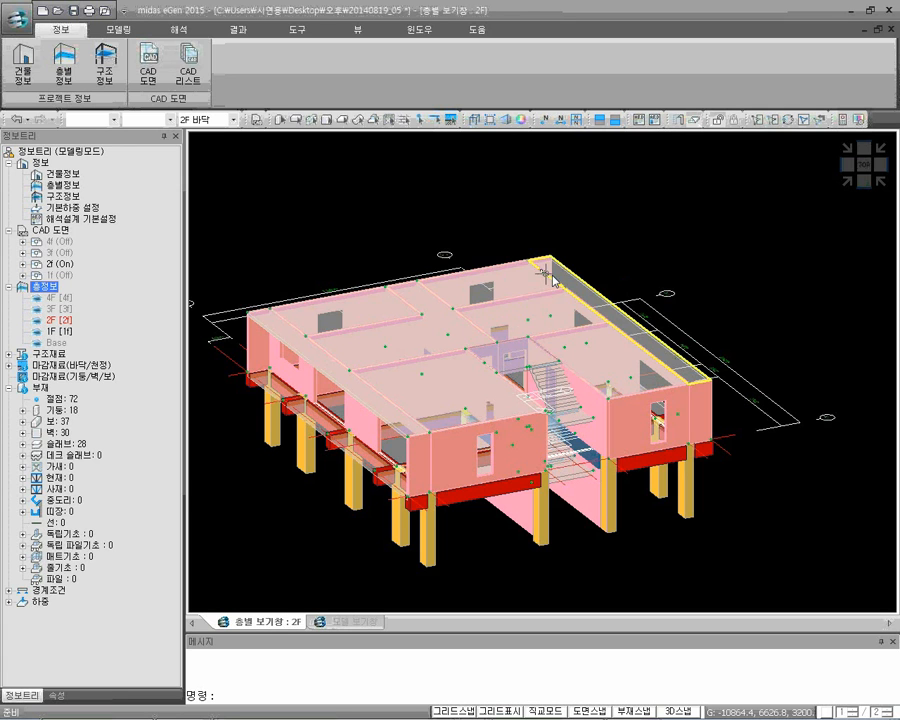
pyautogui.click(844, 168)
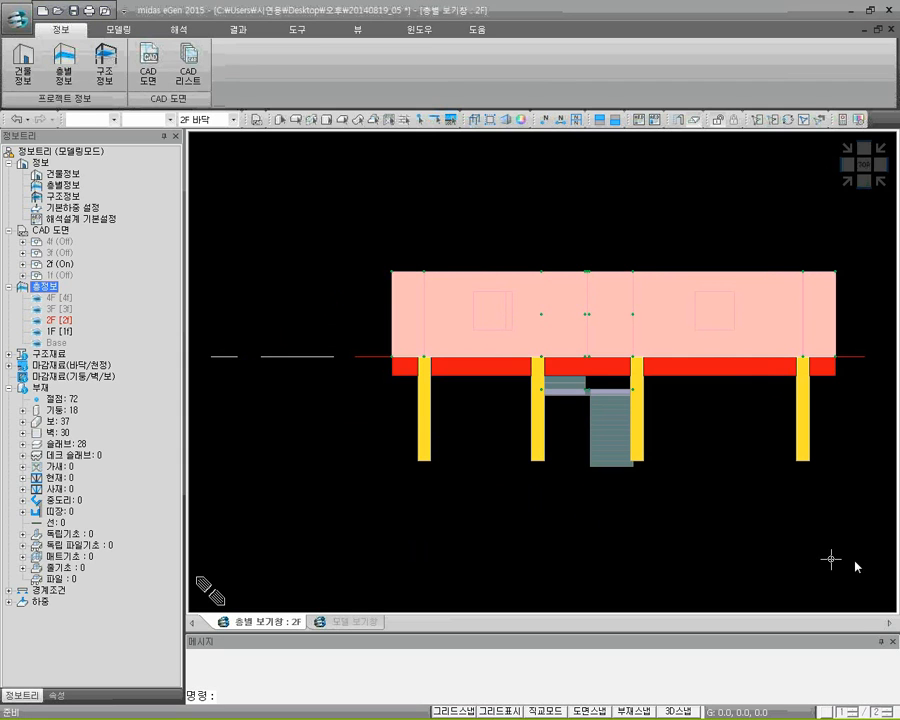
pyautogui.moveTo(784, 536); pyautogui.dragTo(753, 552, button='middle')
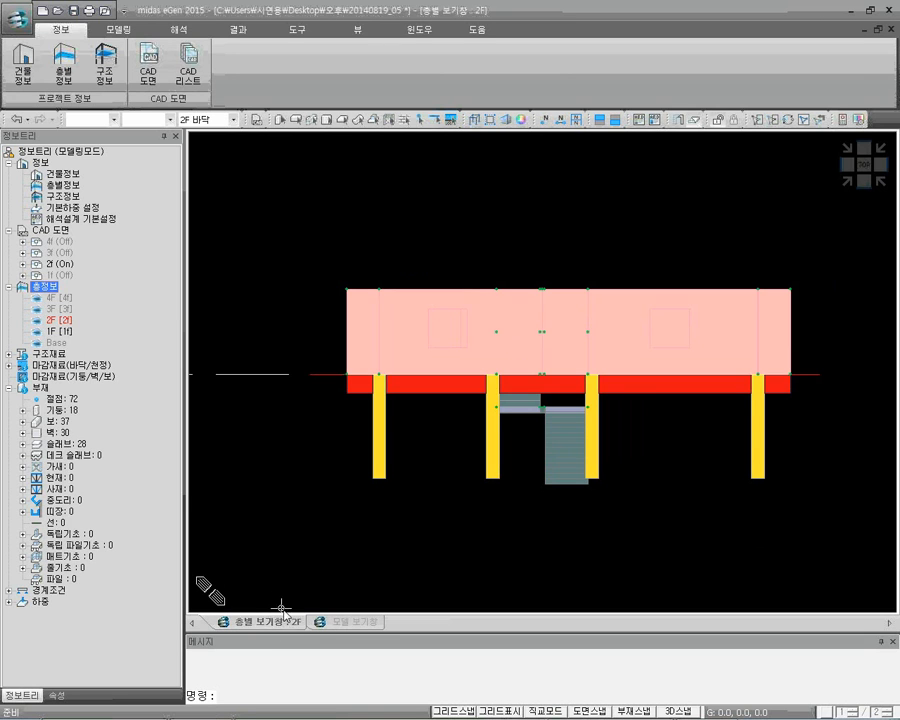
# In the whole-model view, copy the 2F walls, slabs and stairs to floors 3 and 4 with the inter-floor copy, selecting them in front elevation
pyautogui.click(338, 622)
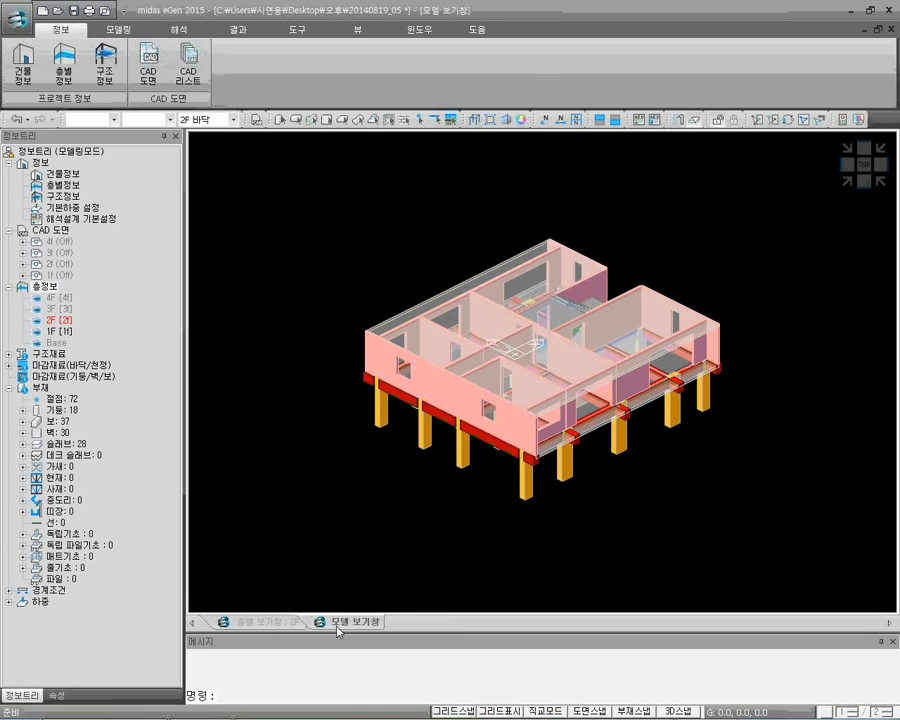
pyautogui.click(863, 182)
pyautogui.scroll(-2, 689, 458)
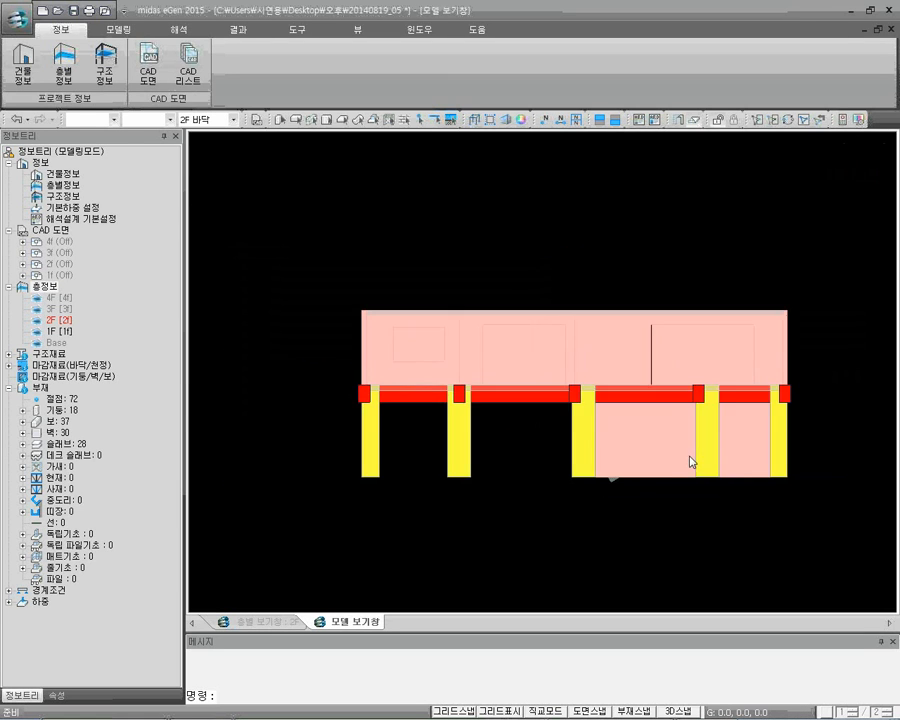
pyautogui.moveTo(667, 470); pyautogui.dragTo(640, 521, button='middle')
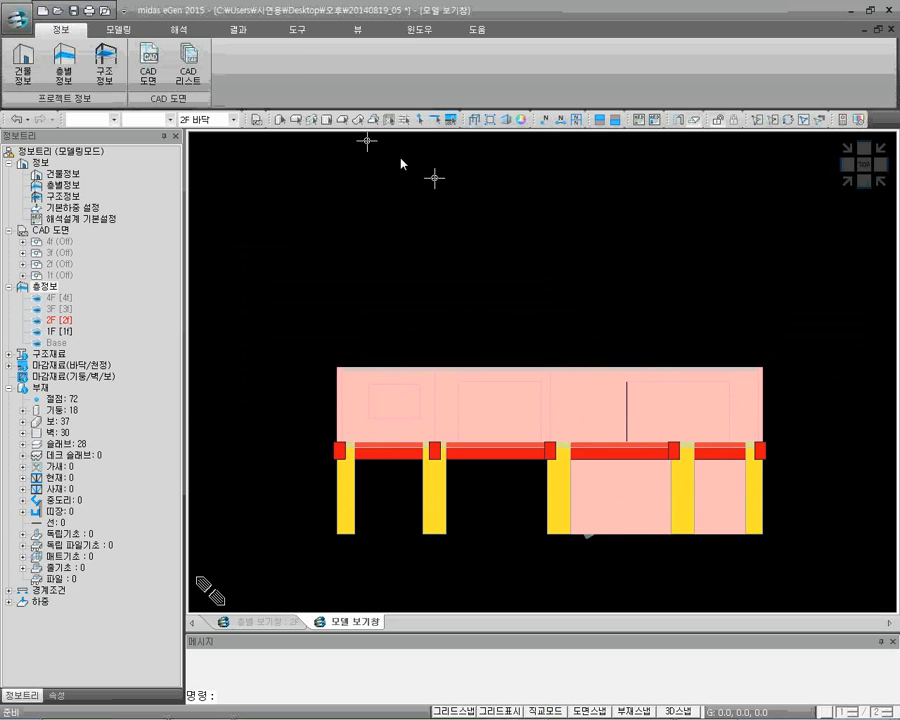
pyautogui.click(115, 30)
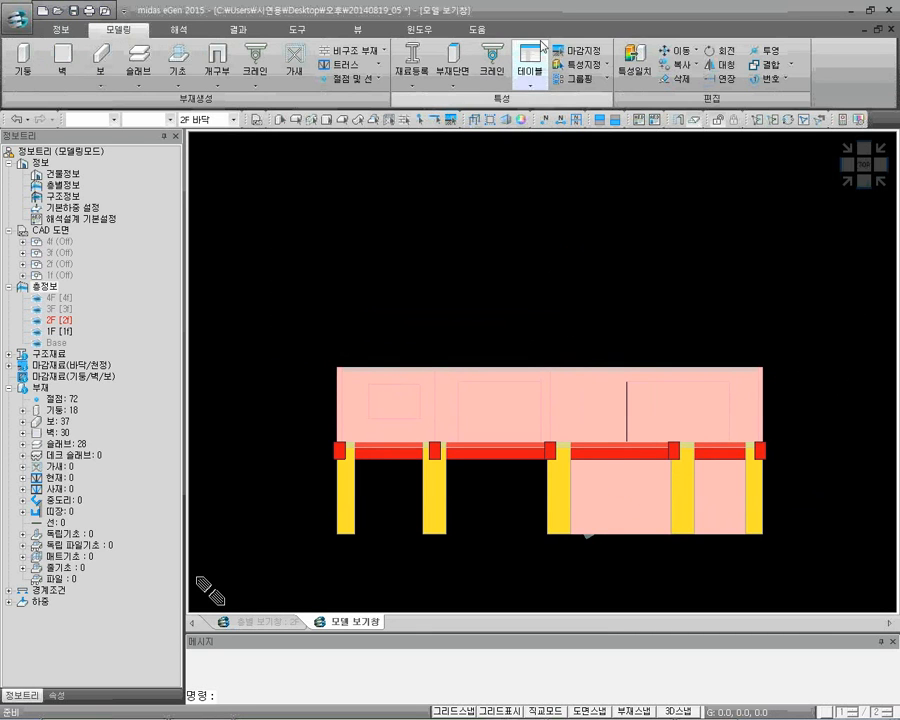
pyautogui.click(668, 64)
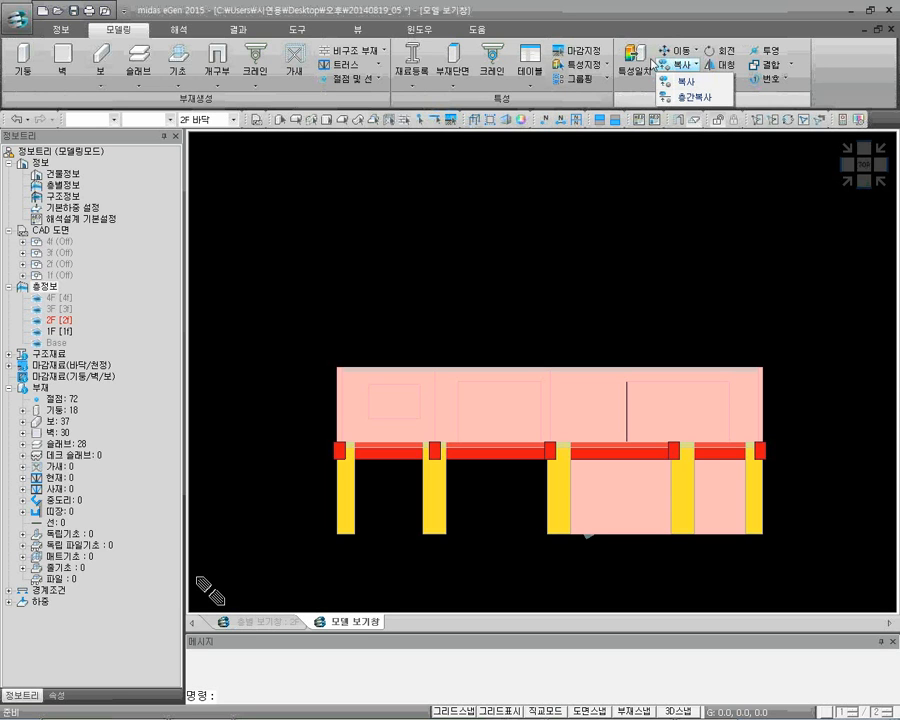
pyautogui.click(691, 98)
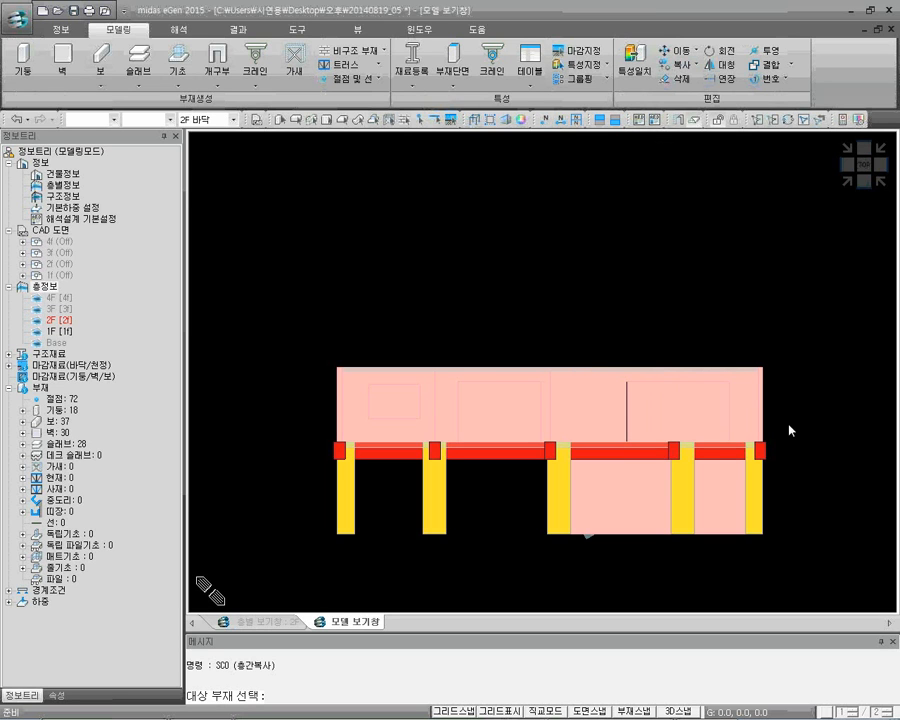
pyautogui.moveTo(788, 424); pyautogui.dragTo(310, 318)
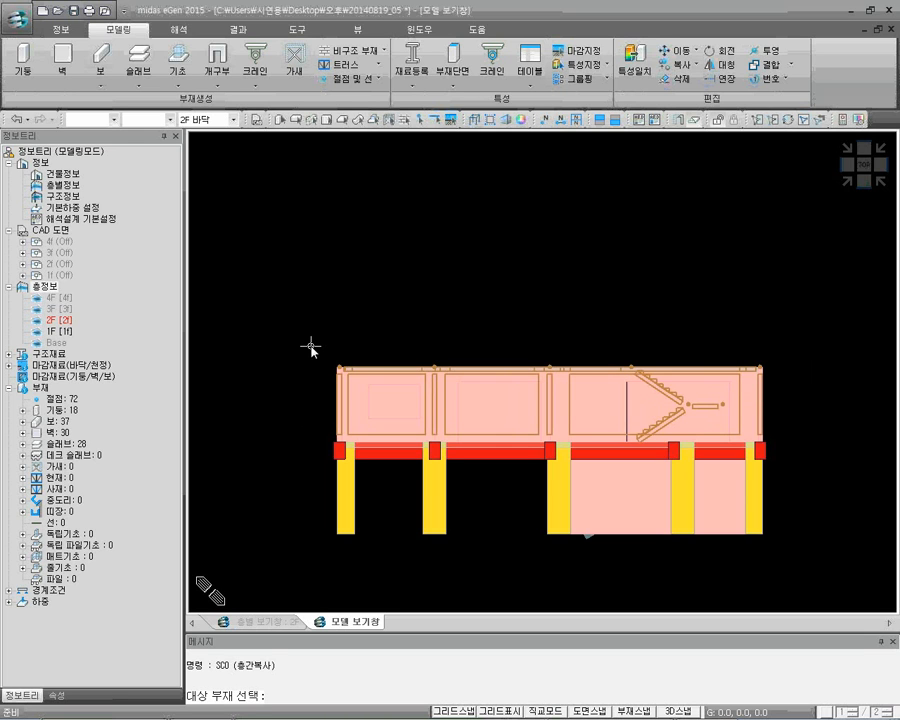
pyautogui.press('Return')
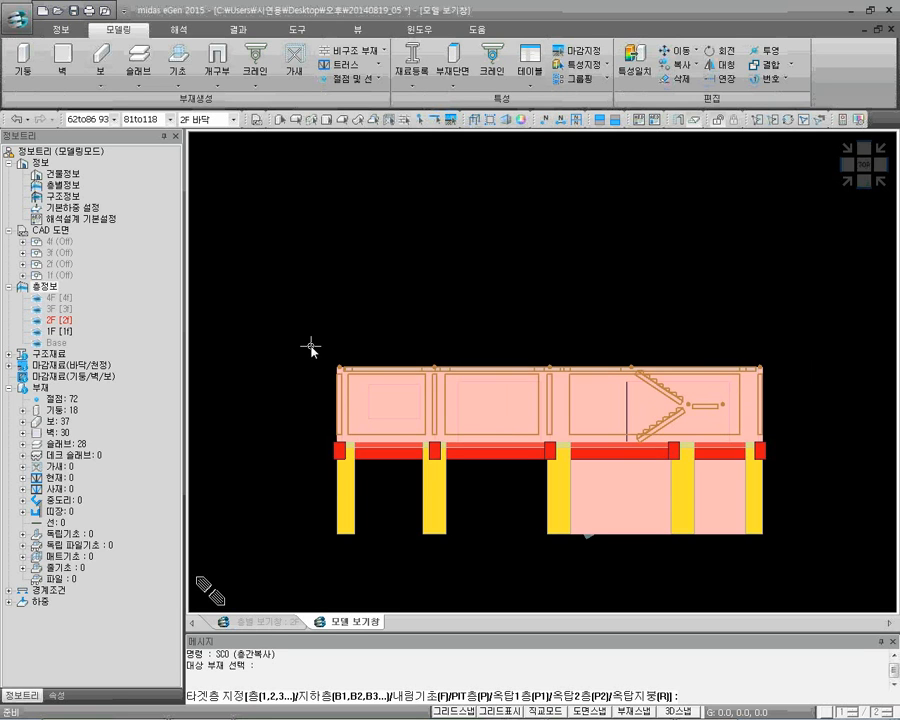
pyautogui.write('3,4')
pyautogui.press('Return')
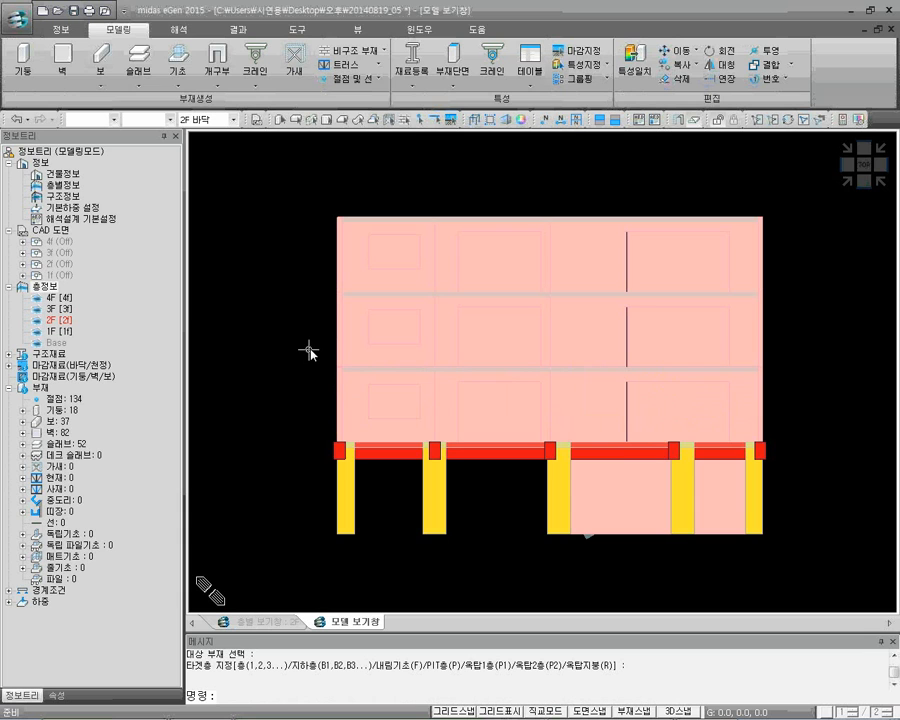
# Create a mat foundation with section 500 around the outer column bases, with an edge distance of 500
pyautogui.click(847, 182)
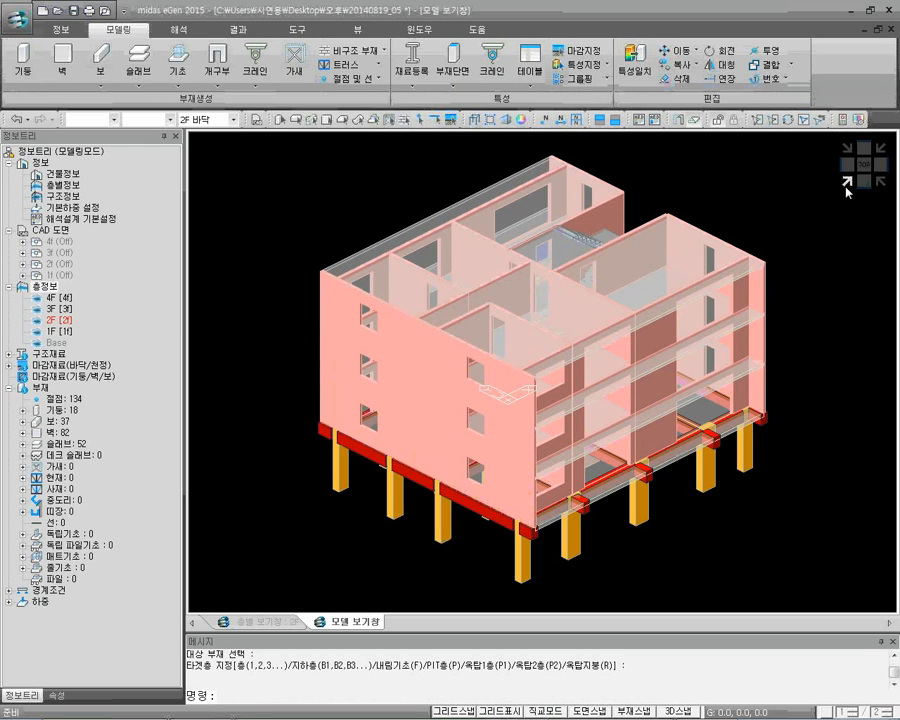
pyautogui.click(192, 88)
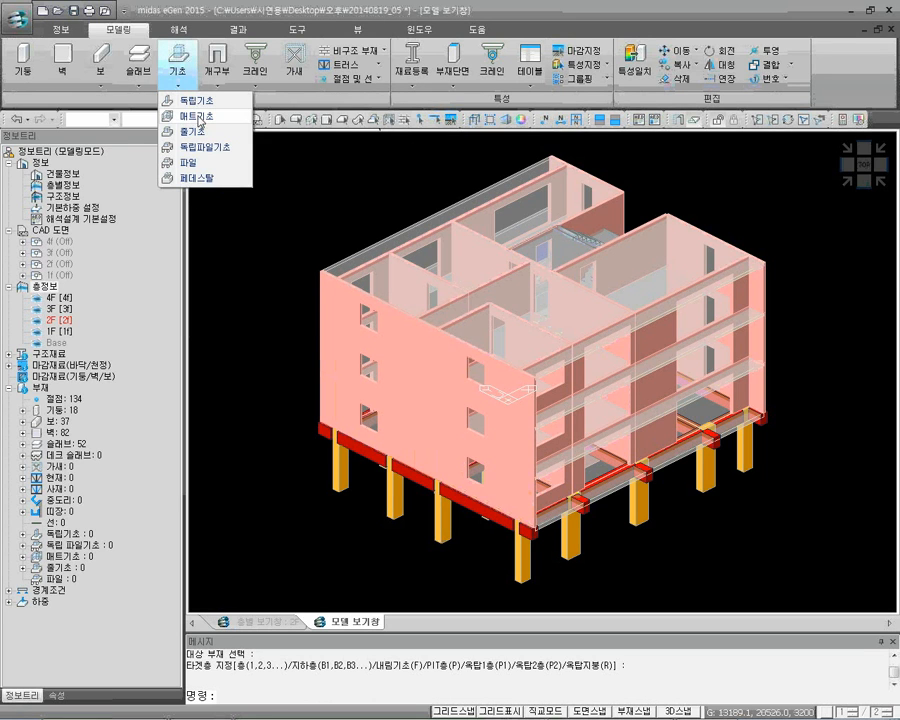
pyautogui.click(196, 116)
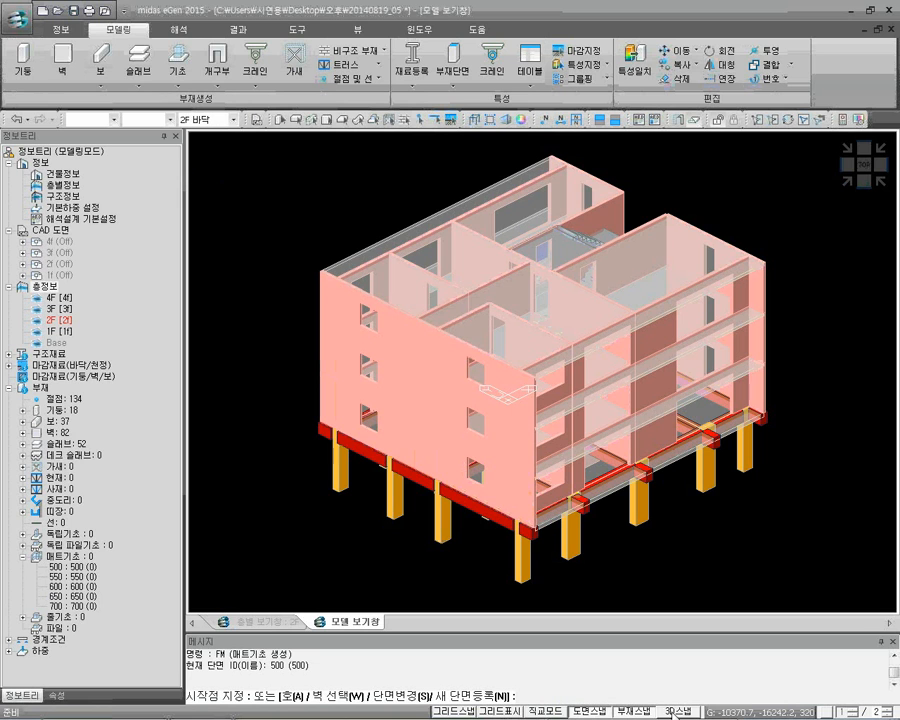
pyautogui.click(338, 491)
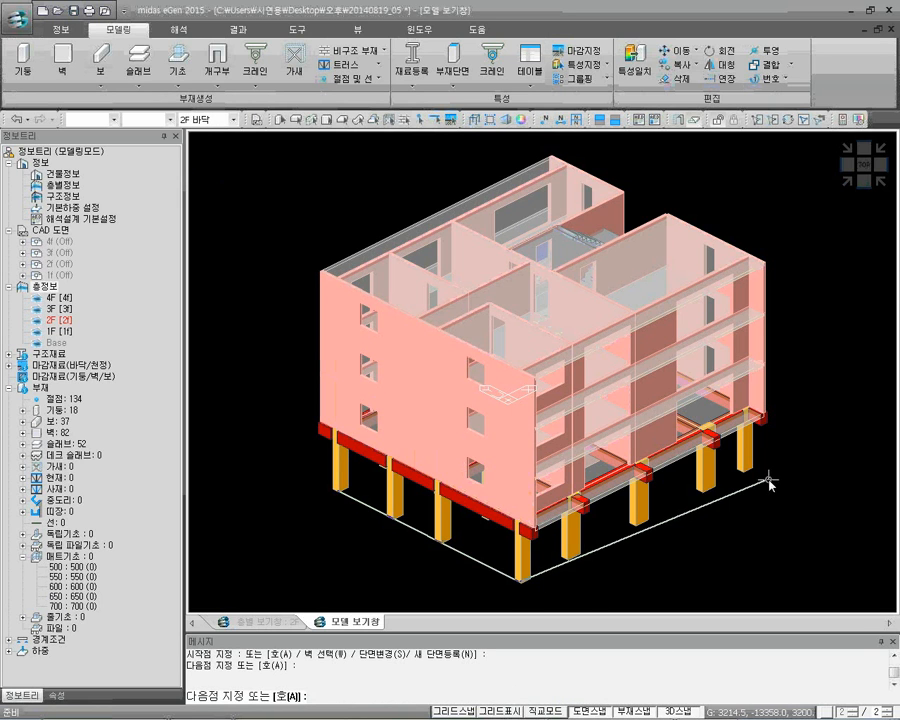
pyautogui.click(765, 418)
pyautogui.click(878, 151)
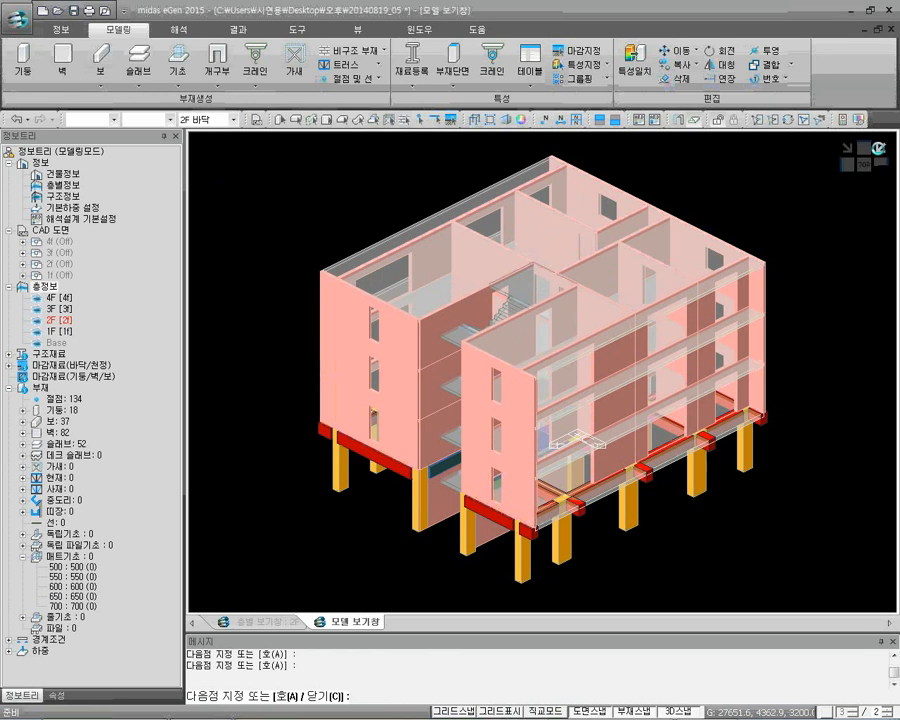
pyautogui.click(522, 581)
pyautogui.click(748, 474)
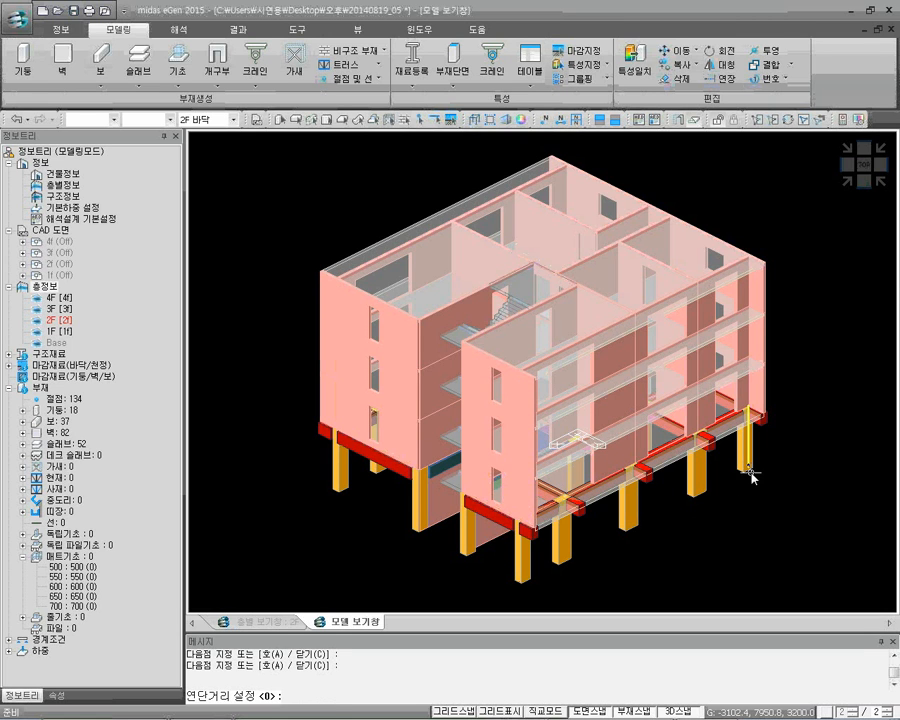
pyautogui.write('500')
pyautogui.press('Return')
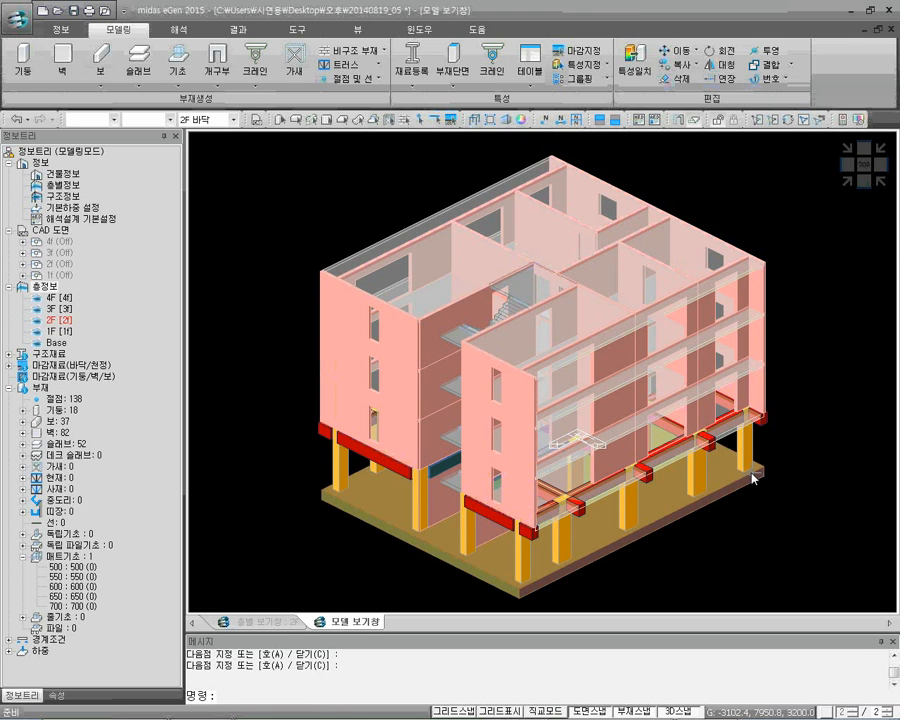
pyautogui.moveTo(752, 478)
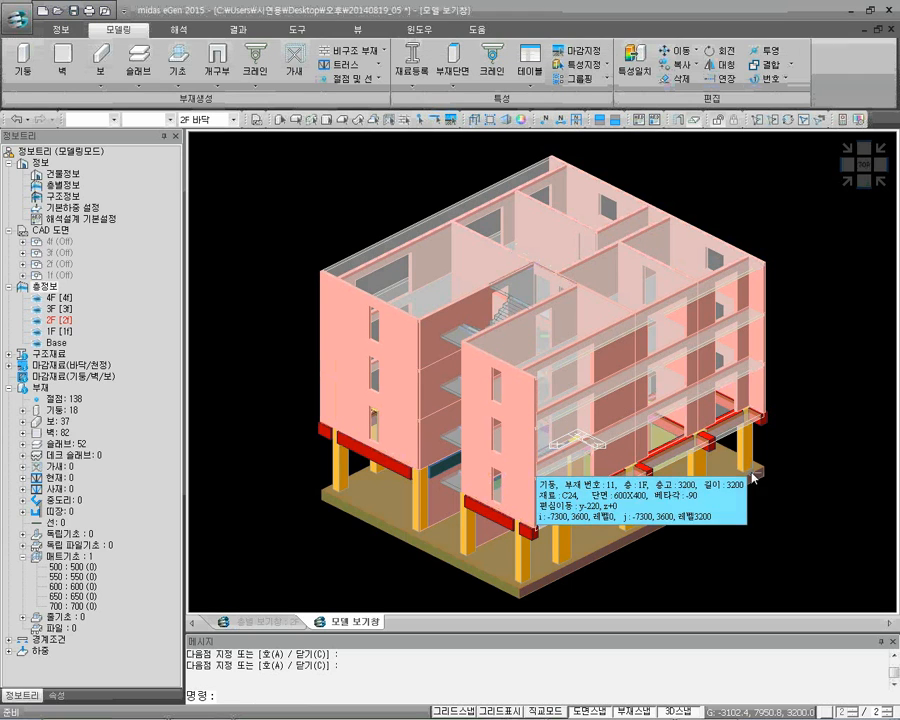
# Rotate the model view and review the materials and loads assigned per floor in the structural information, leaving the settings as they are
pyautogui.click(849, 183)
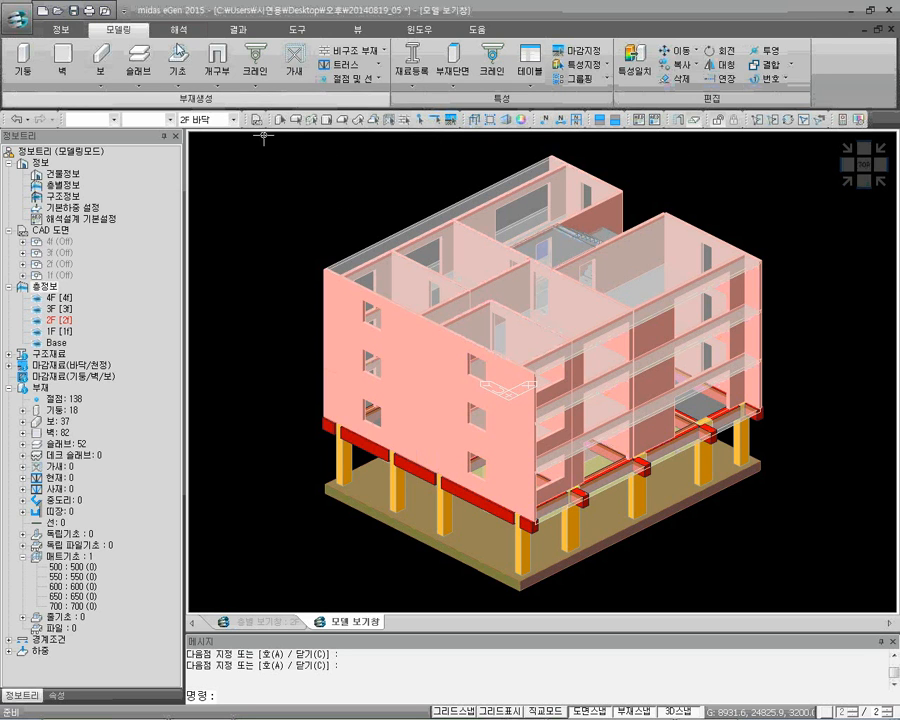
pyautogui.click(61, 29)
pyautogui.click(103, 72)
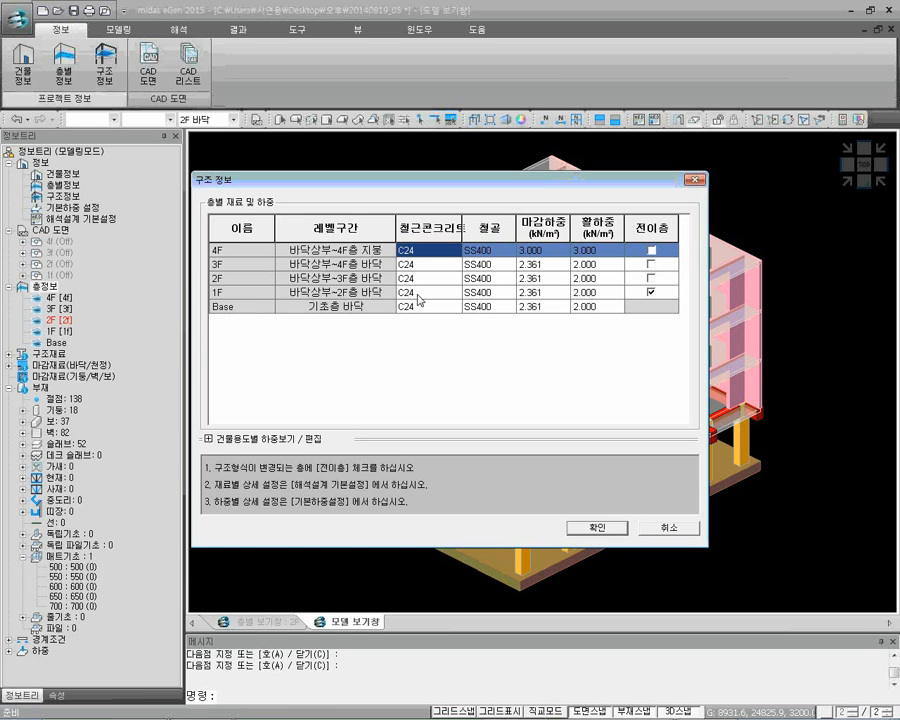
pyautogui.click(658, 529)
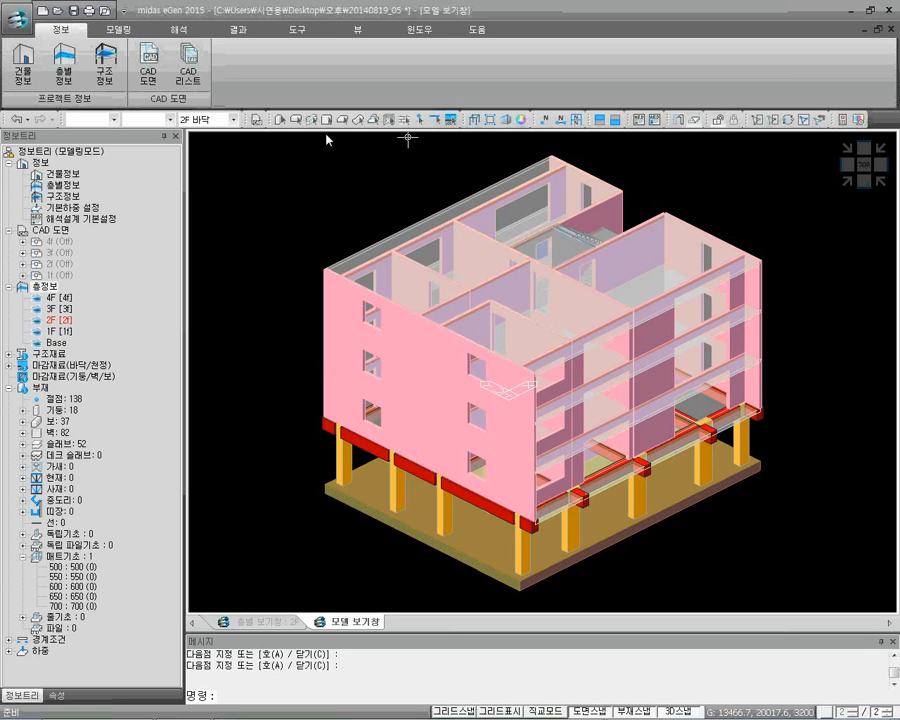
# Start the finish assignment for floor/ceiling finishes and open its finish material registration
pyautogui.click(125, 31)
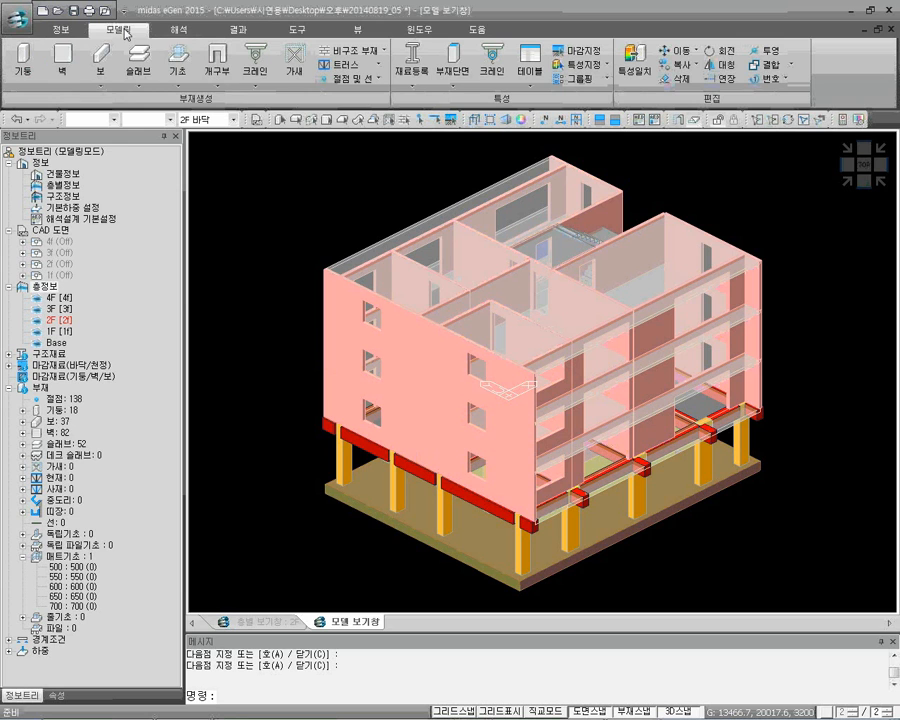
pyautogui.click(588, 52)
pyautogui.moveTo(390, 205); pyautogui.dragTo(281, 153)
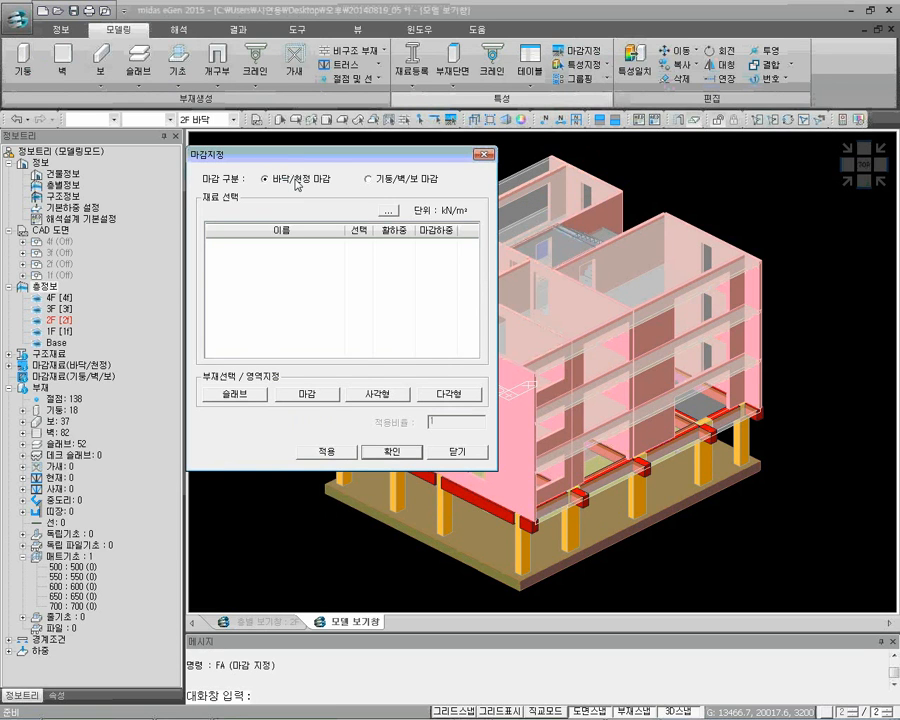
pyautogui.click(390, 212)
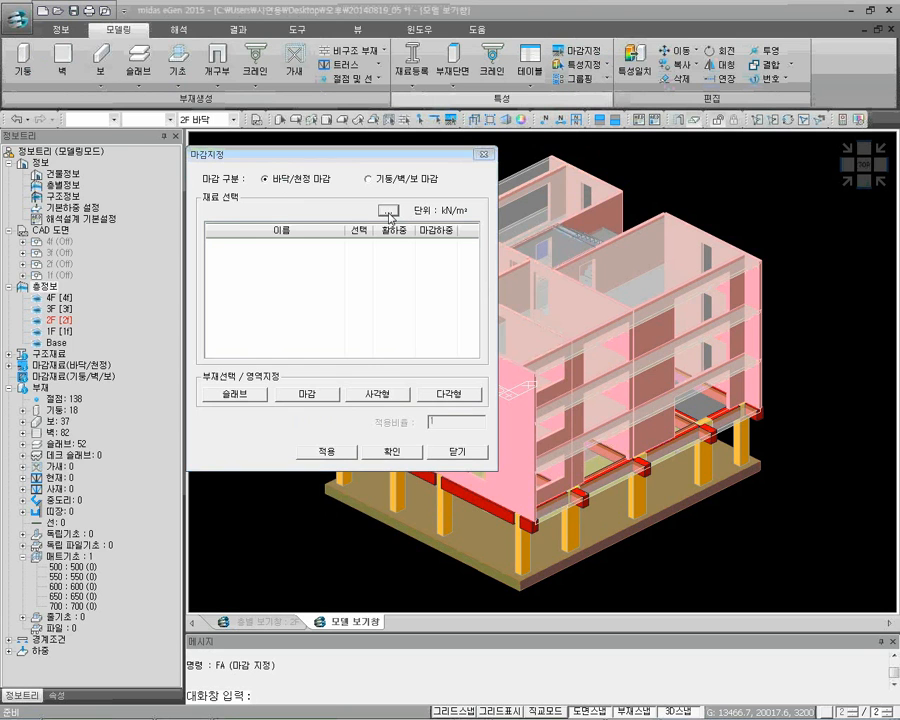
pyautogui.moveTo(337, 162); pyautogui.dragTo(516, 247)
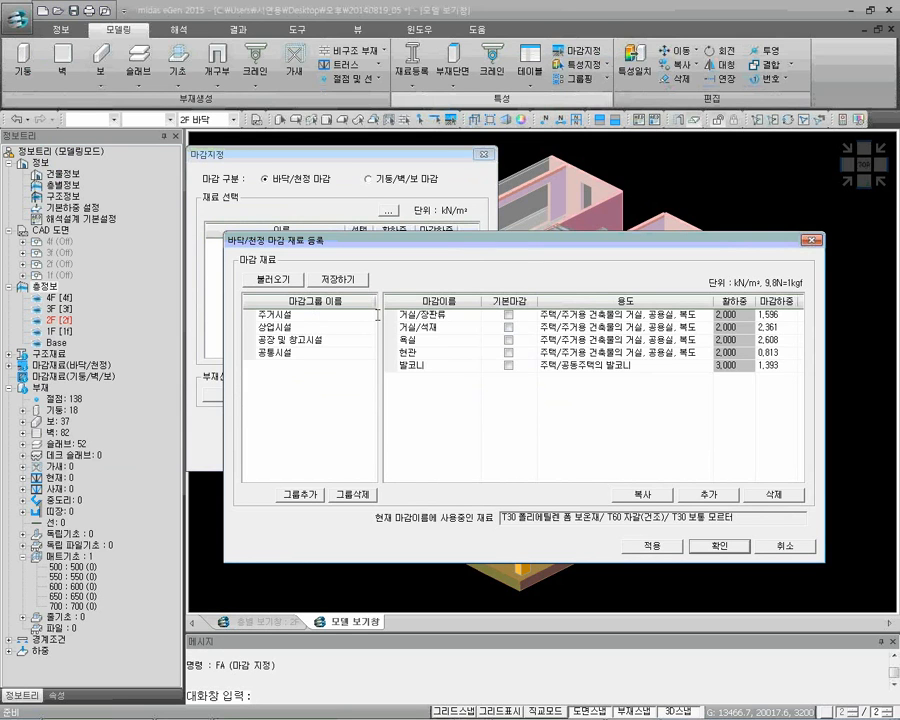
# Review the finishes offered in the residential, commercial, factory and warehouse, and common facility groups, returning to the residential group (주거시설)
pyautogui.click(330, 315)
pyautogui.click(452, 315)
pyautogui.click(447, 337)
pyautogui.click(447, 340)
pyautogui.click(447, 352)
pyautogui.click(447, 366)
pyautogui.click(325, 327)
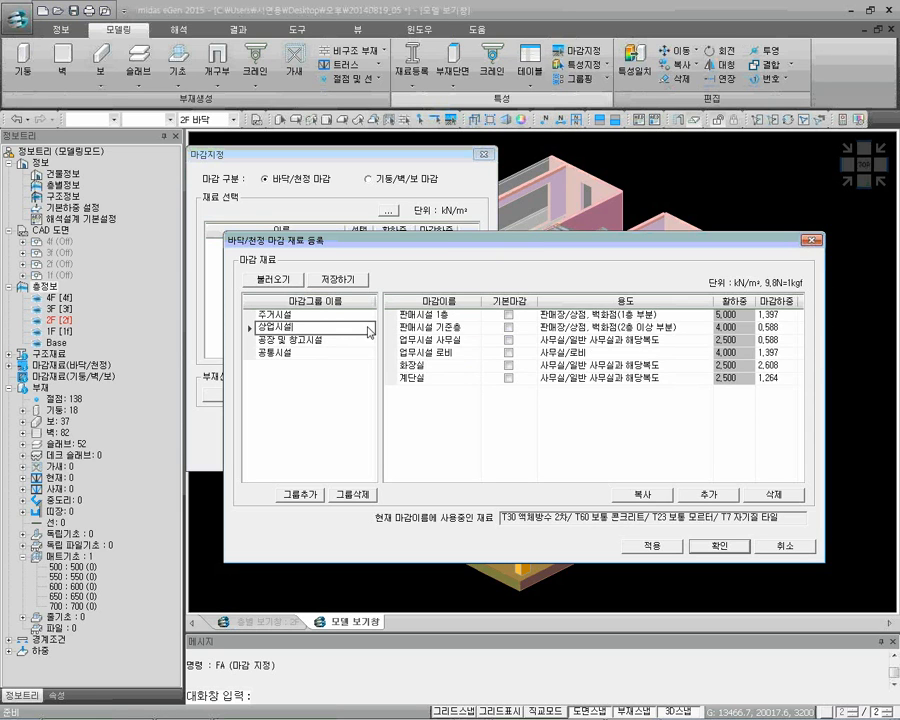
pyautogui.click(430, 315)
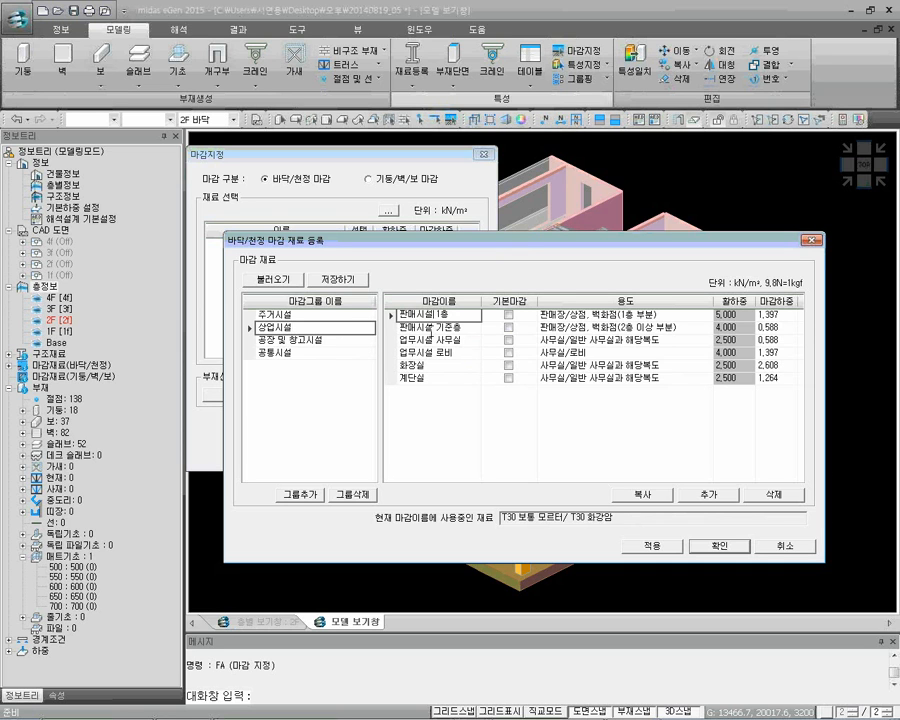
pyautogui.click(312, 340)
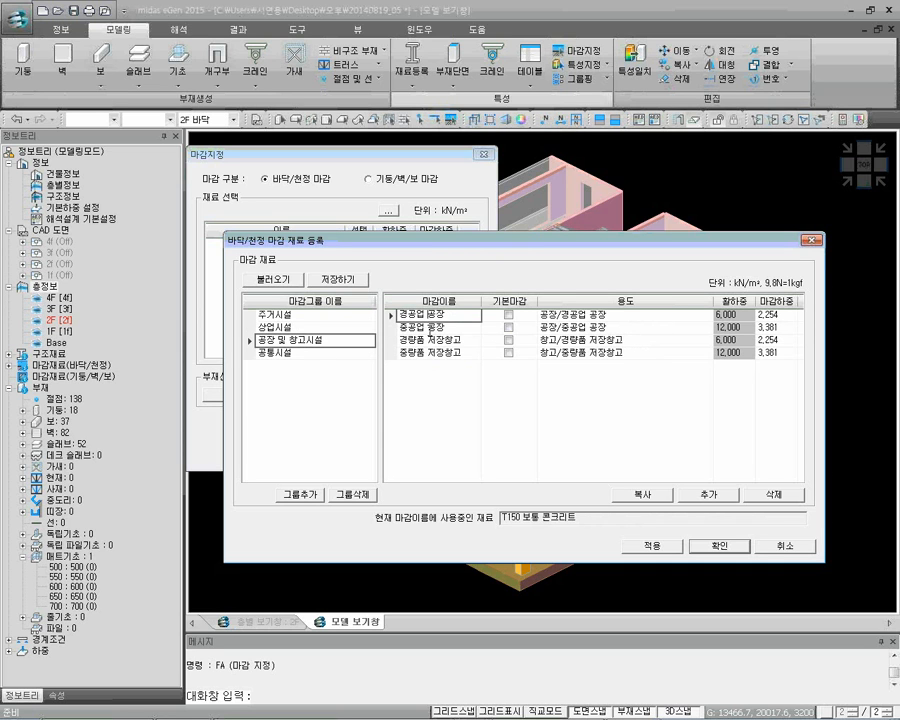
pyautogui.click(430, 327)
pyautogui.click(430, 340)
pyautogui.click(330, 353)
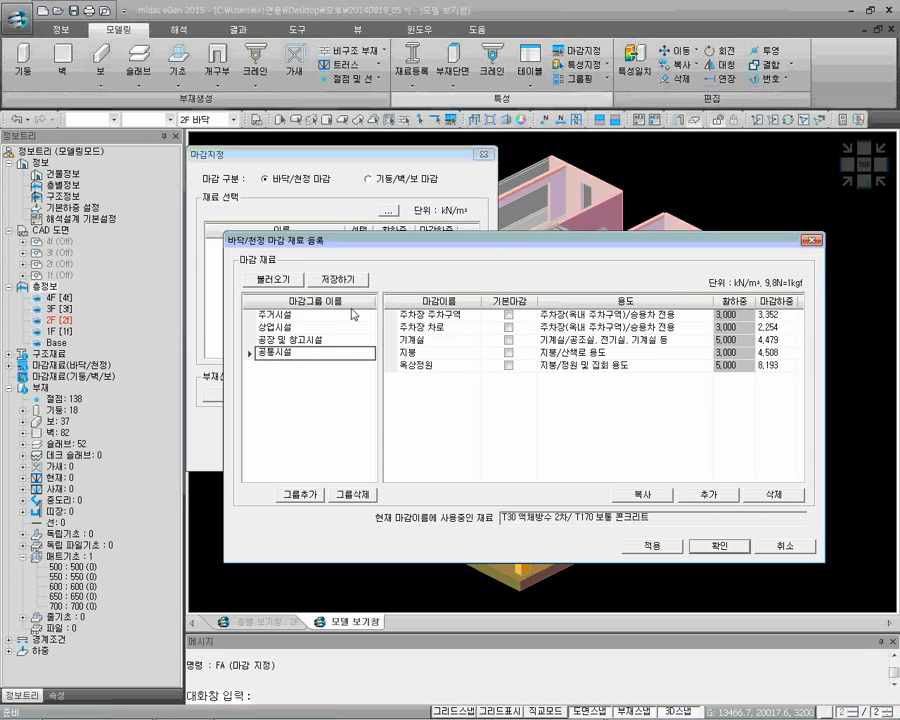
pyautogui.click(346, 314)
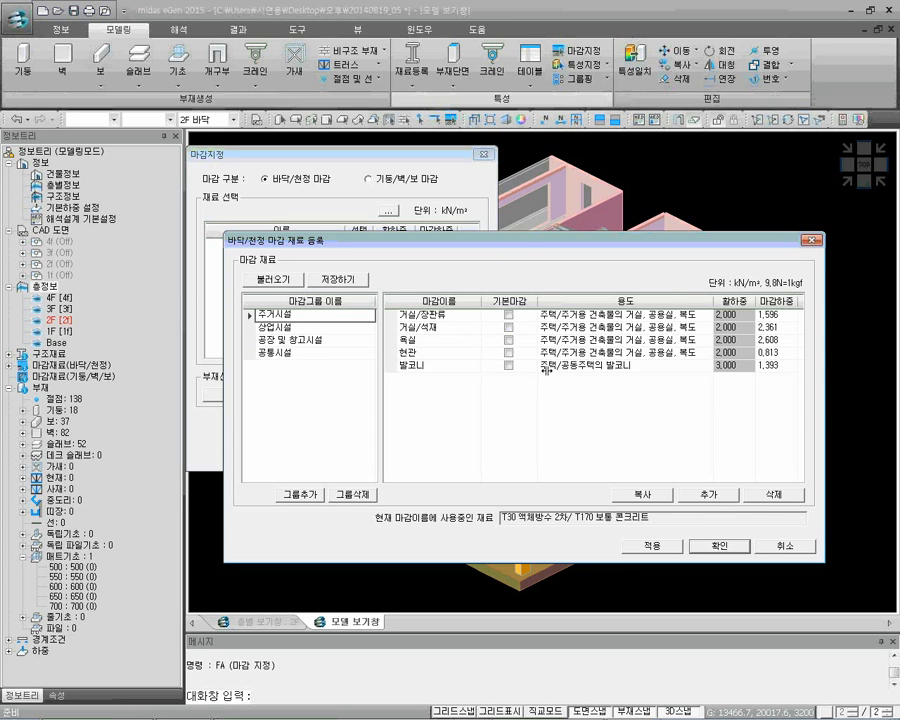
# Examine the residential balcony finish (발코니), including its use, loads and the material layers with their thicknesses, without changing them
pyautogui.click(445, 366)
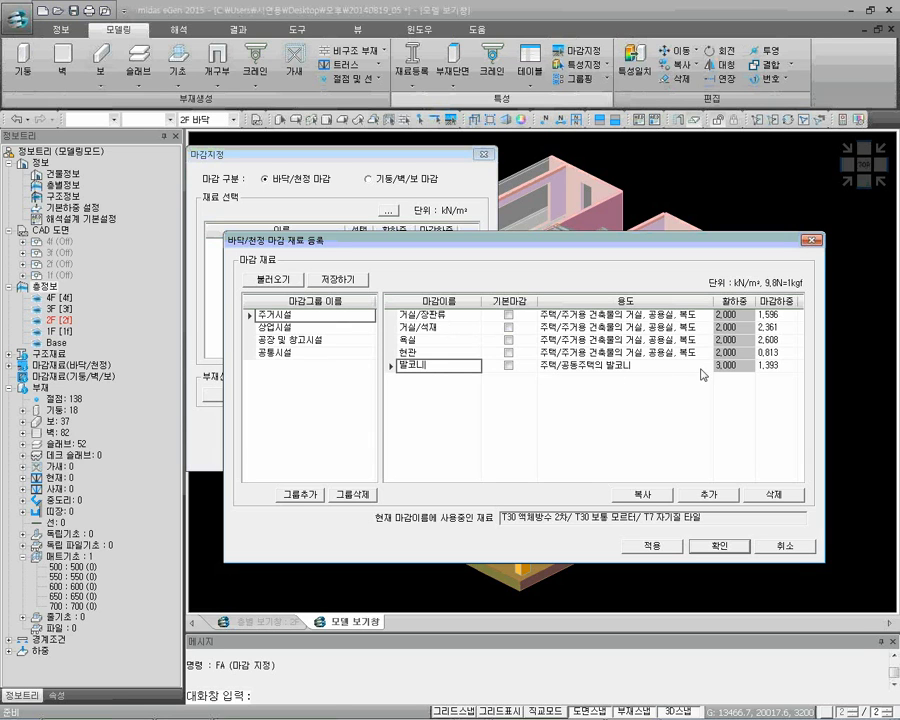
pyautogui.click(776, 367)
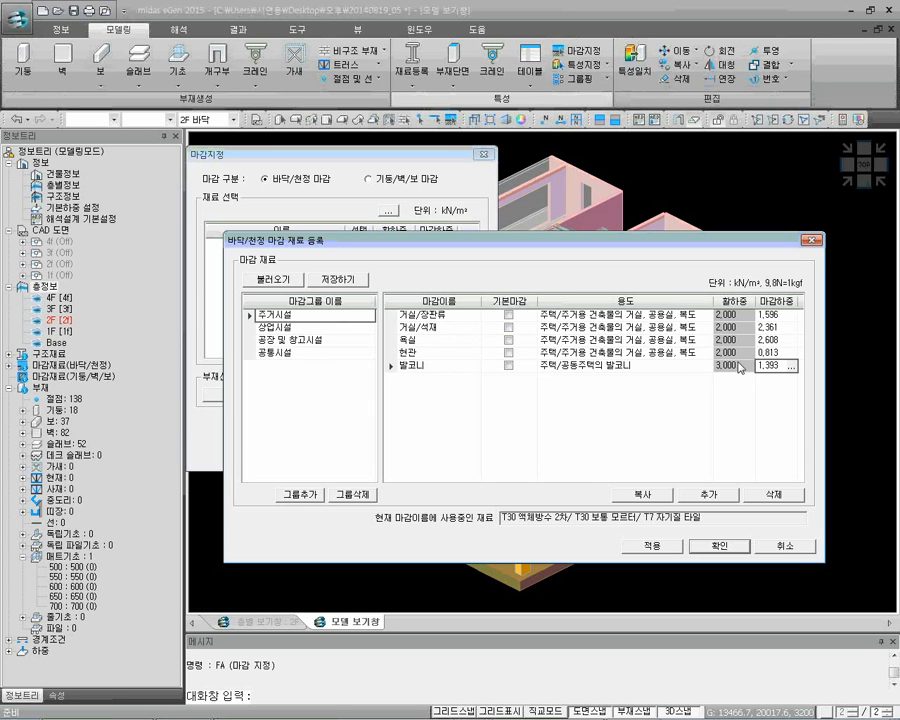
pyautogui.click(738, 370)
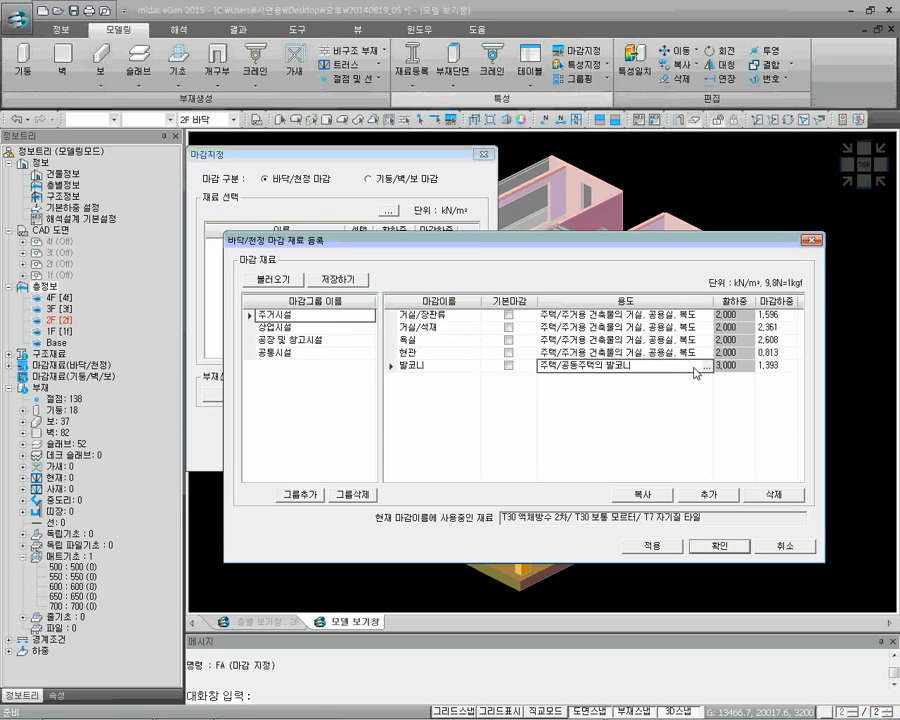
pyautogui.click(770, 366)
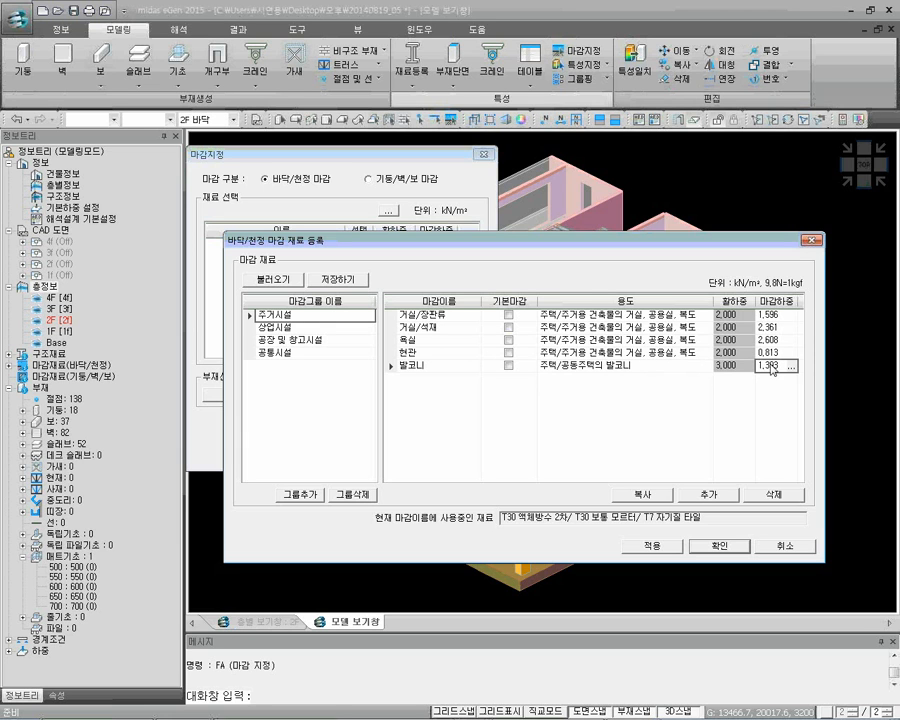
pyautogui.click(791, 367)
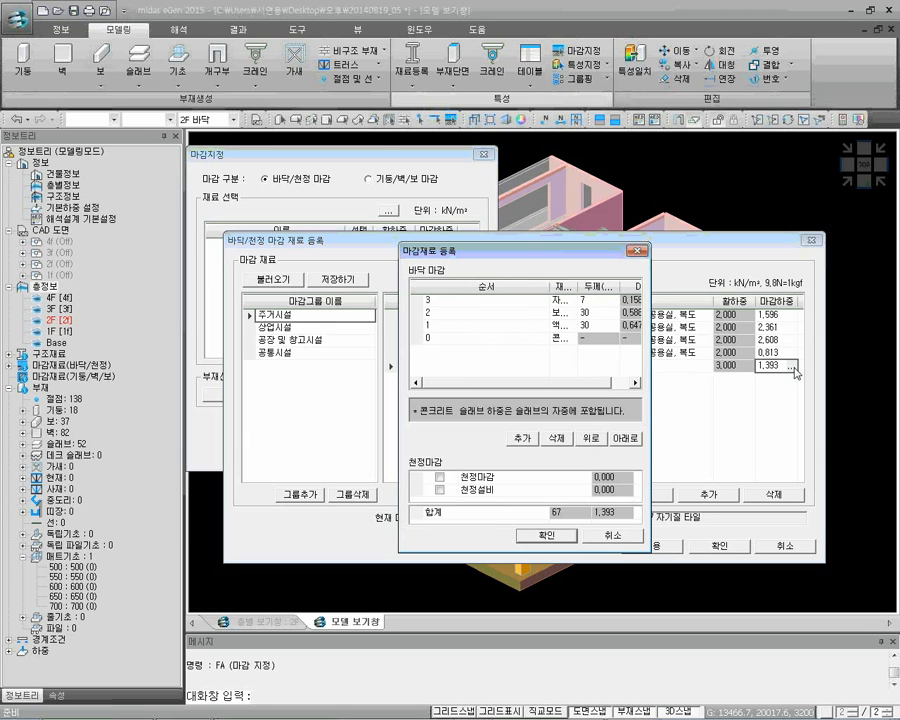
pyautogui.moveTo(546, 285); pyautogui.dragTo(527, 291)
pyautogui.click(491, 338)
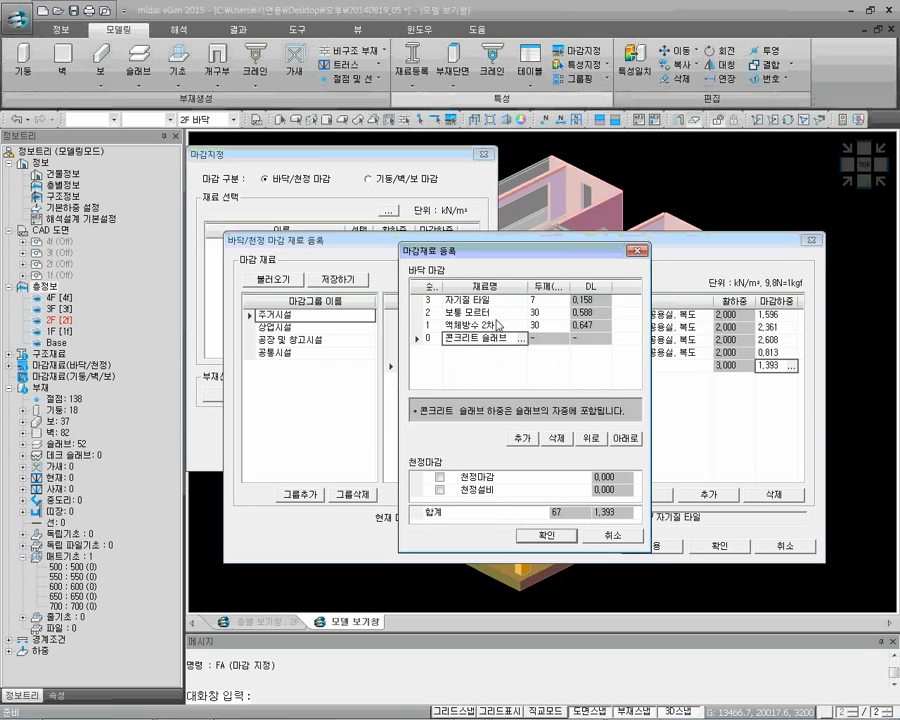
pyautogui.click(555, 301)
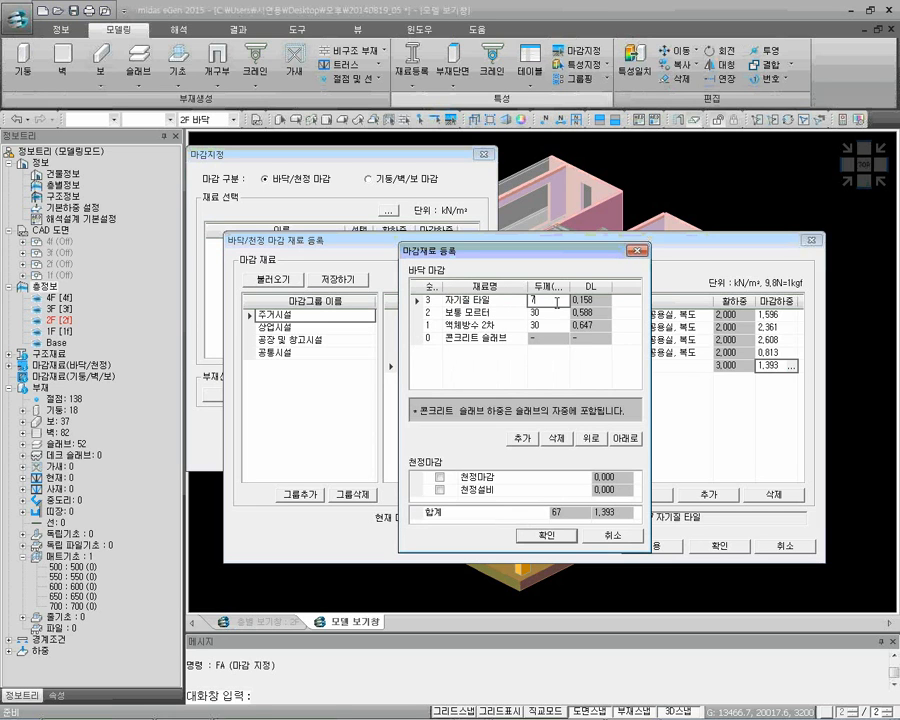
pyautogui.click(594, 326)
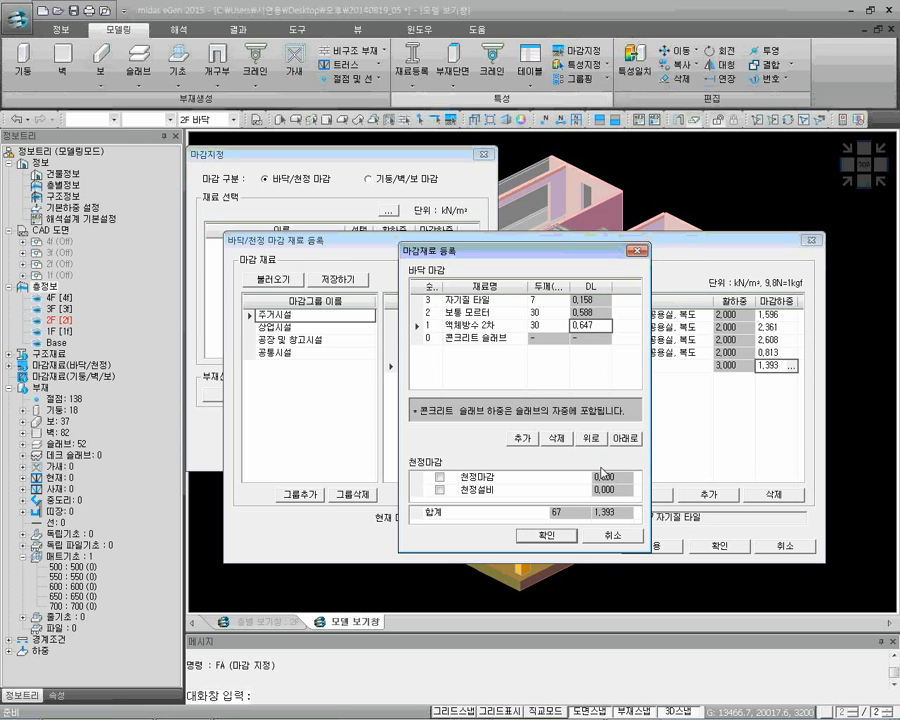
pyautogui.click(606, 512)
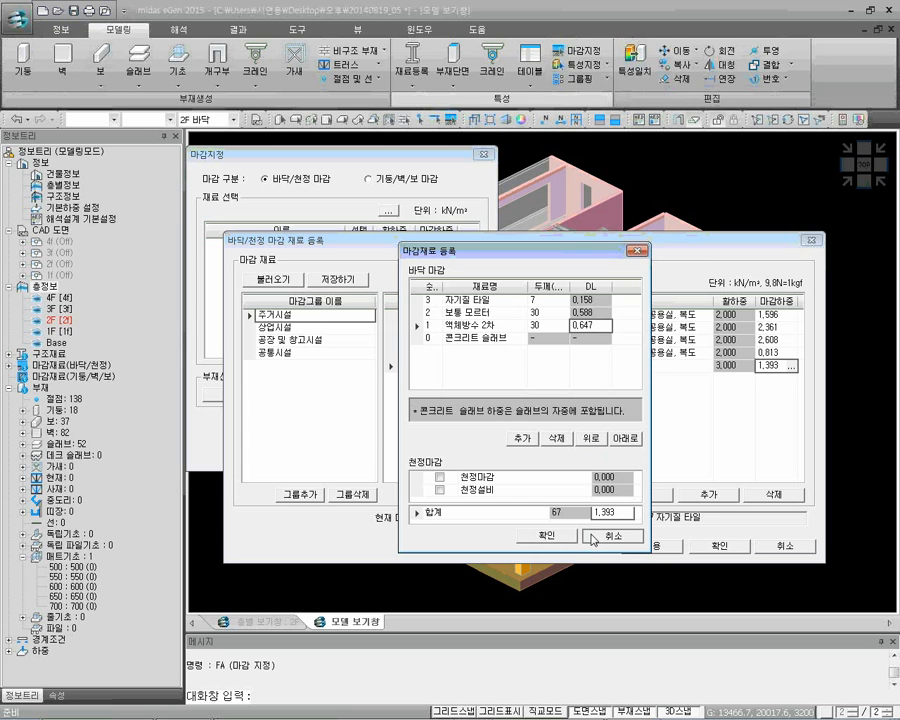
pyautogui.click(593, 538)
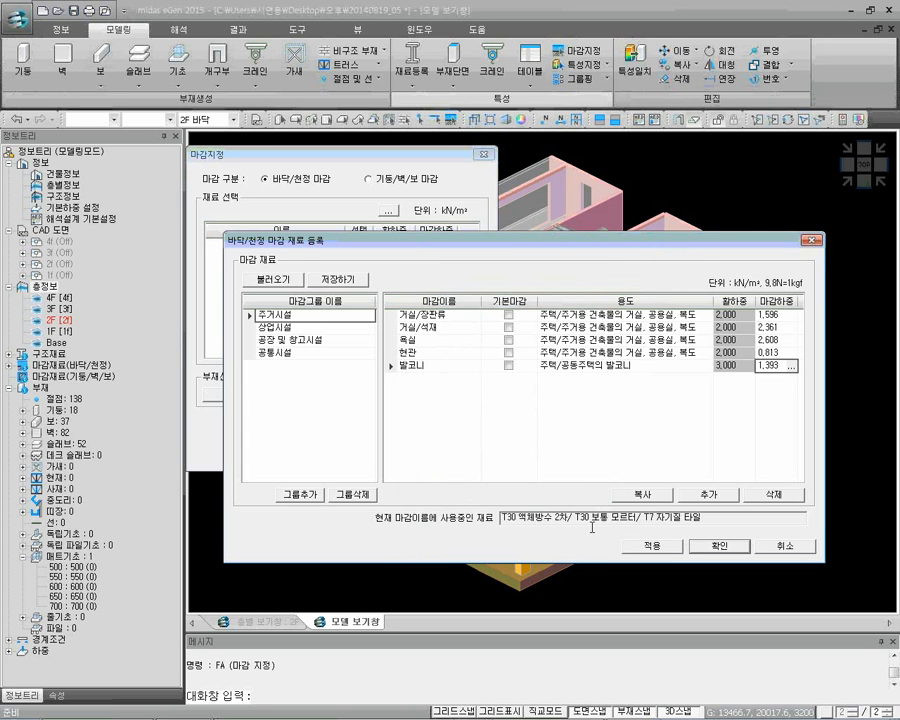
# Mark the residential balcony finish (발코니) as a basic finish and confirm the registration
pyautogui.click(508, 369)
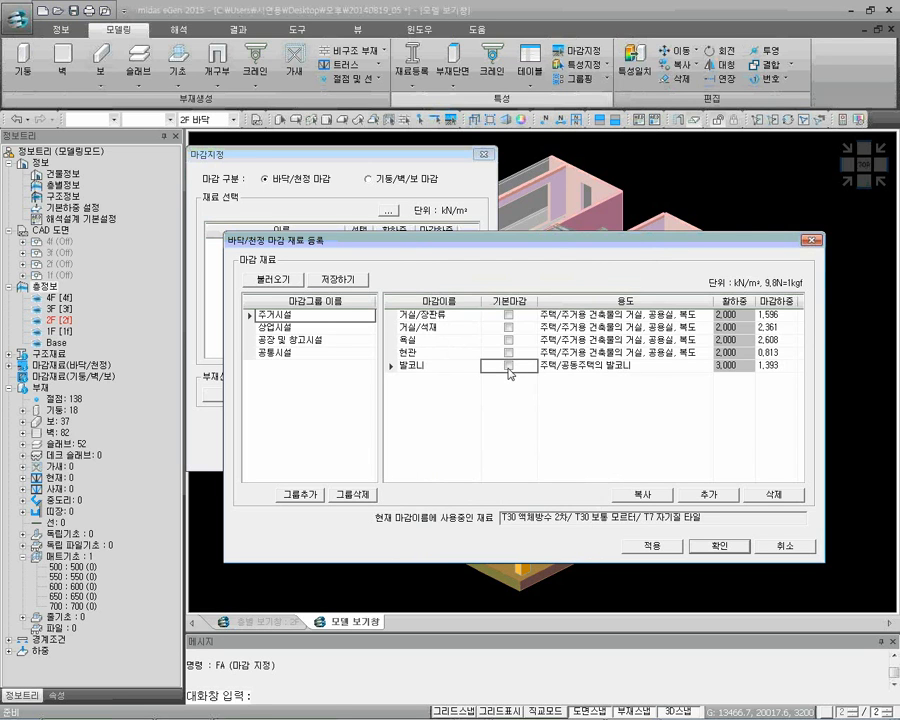
pyautogui.click(509, 369)
pyautogui.click(735, 546)
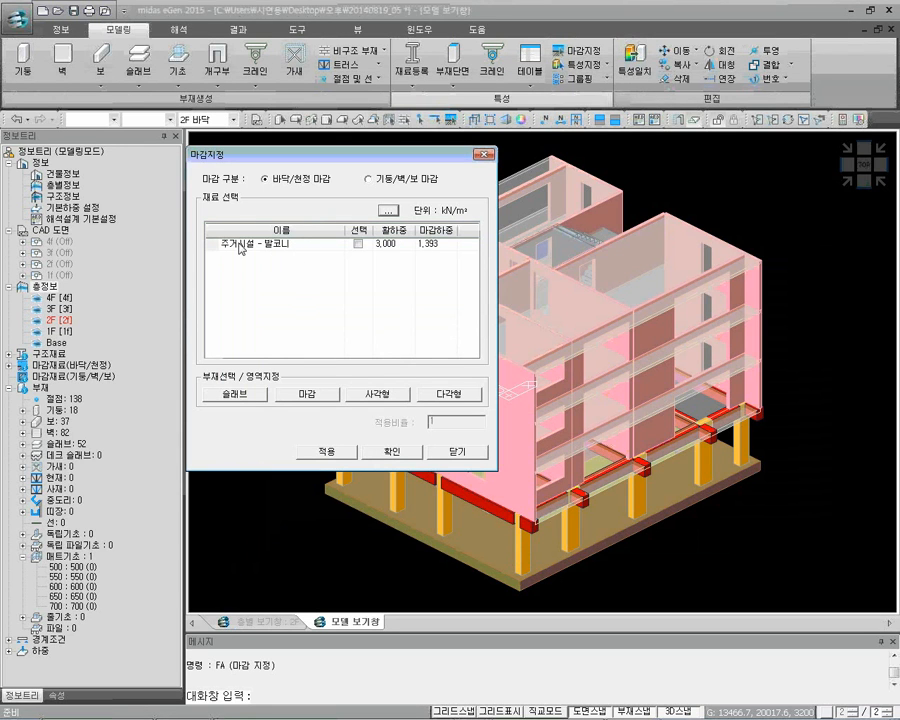
# Assign the 주거시설 - 발코니 finish to the long balcony slab at the 2F floor level
pyautogui.click(358, 245)
pyautogui.click(434, 248)
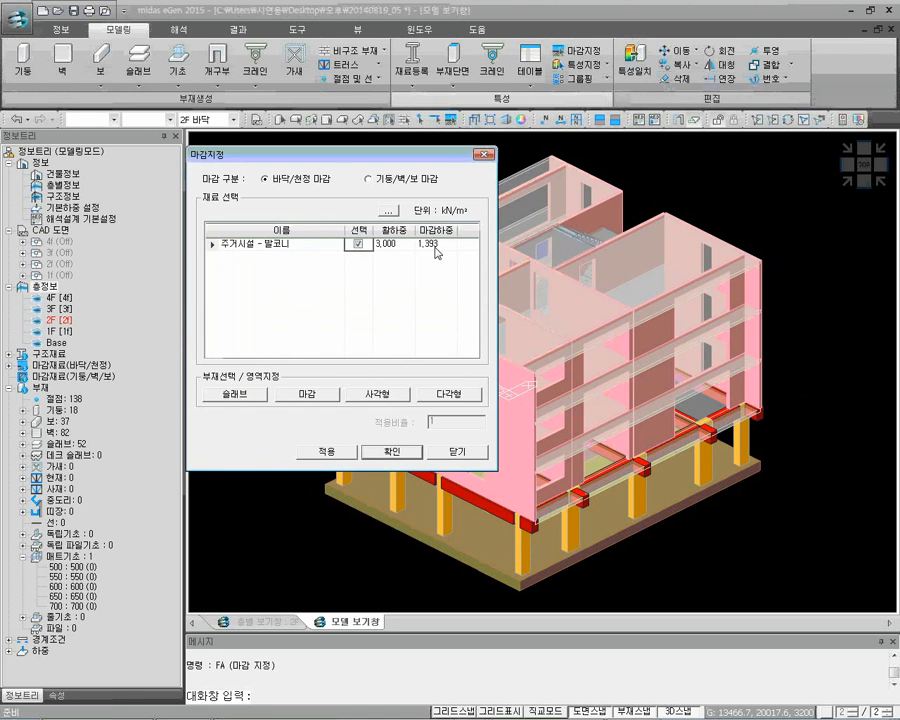
pyautogui.click(250, 398)
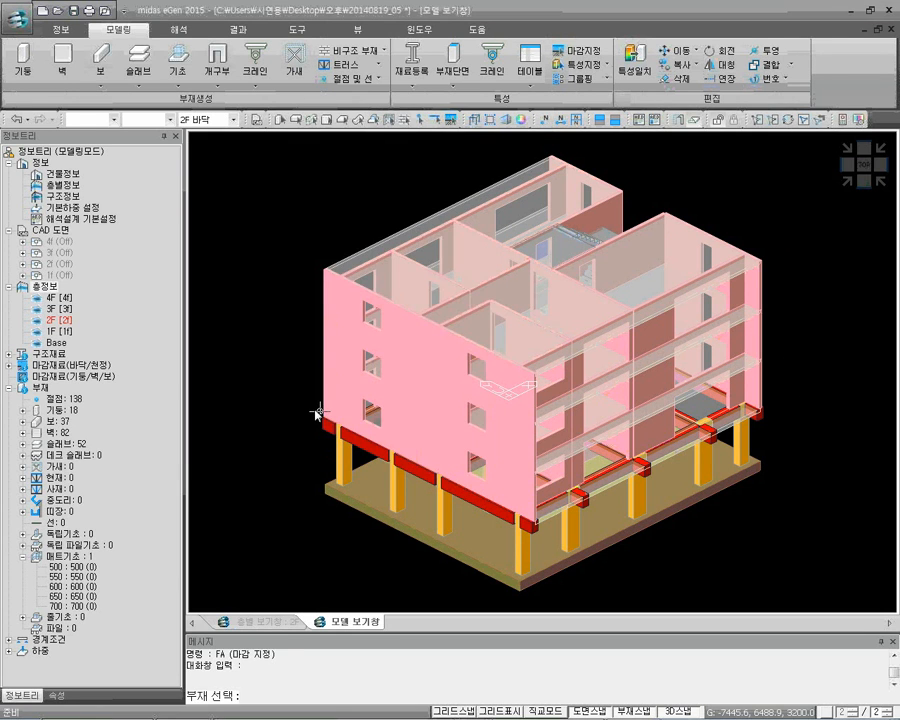
pyautogui.click(613, 492)
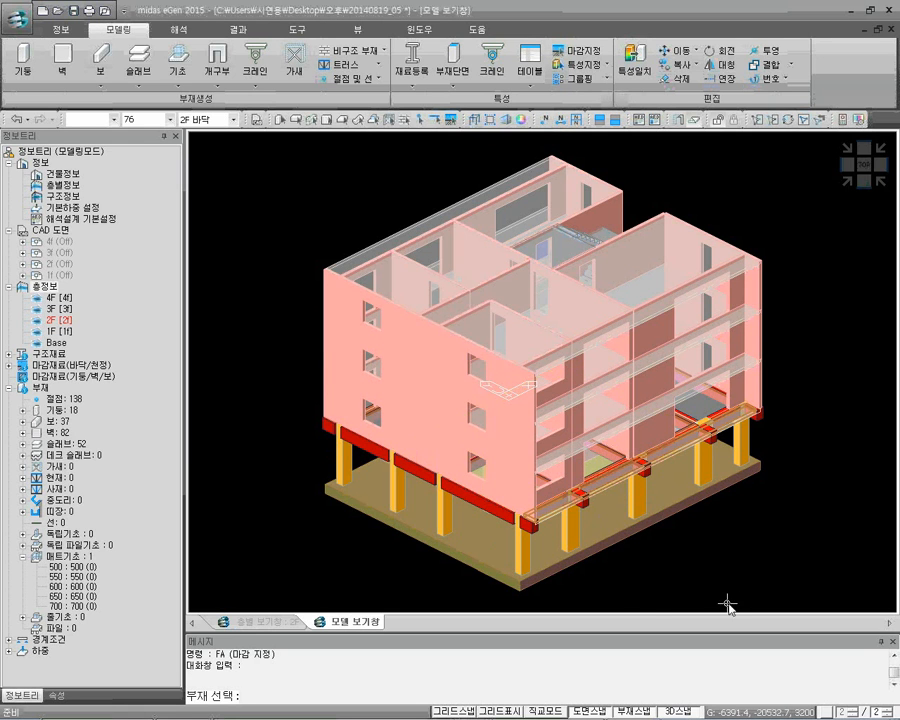
pyautogui.rightClick(337, 548)
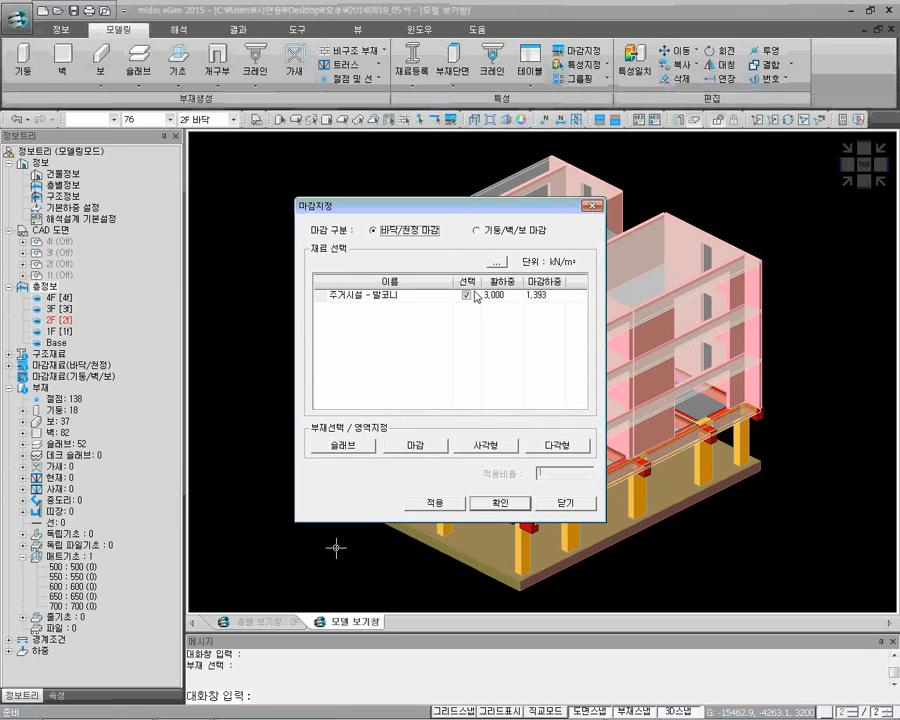
pyautogui.click(492, 503)
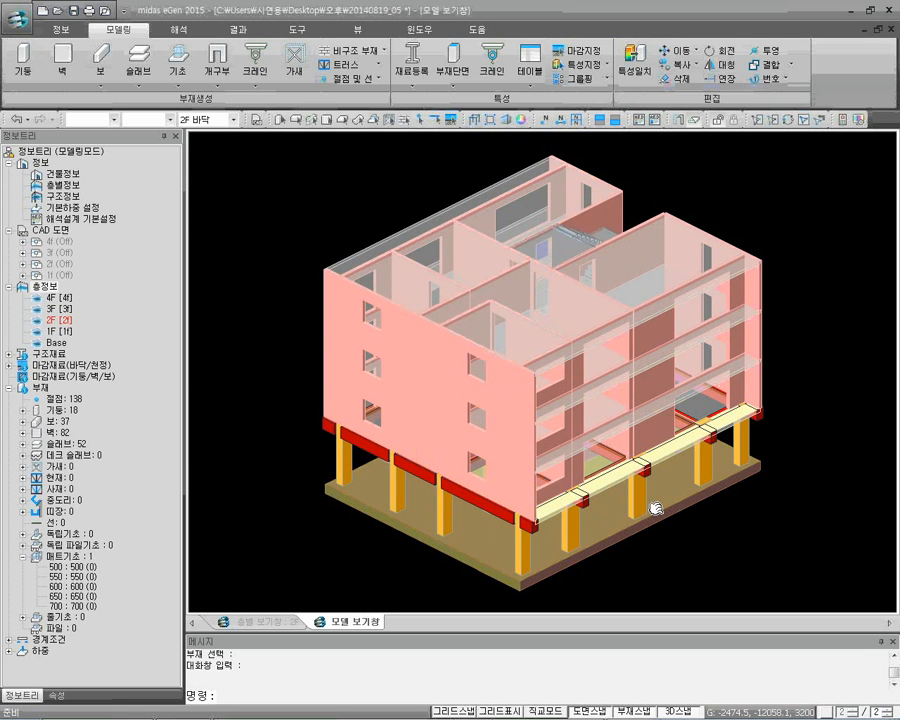
# Inspect the finish load label on the 2F balcony slab and the member information of the mat foundation
pyautogui.scroll(5, 645, 500)
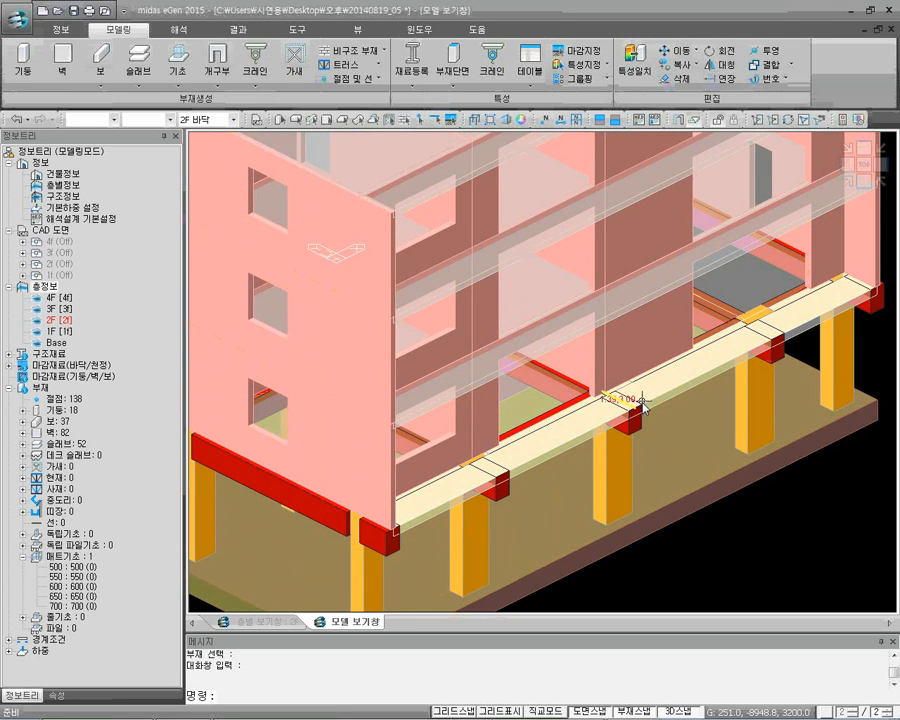
pyautogui.scroll(-2, 683, 500)
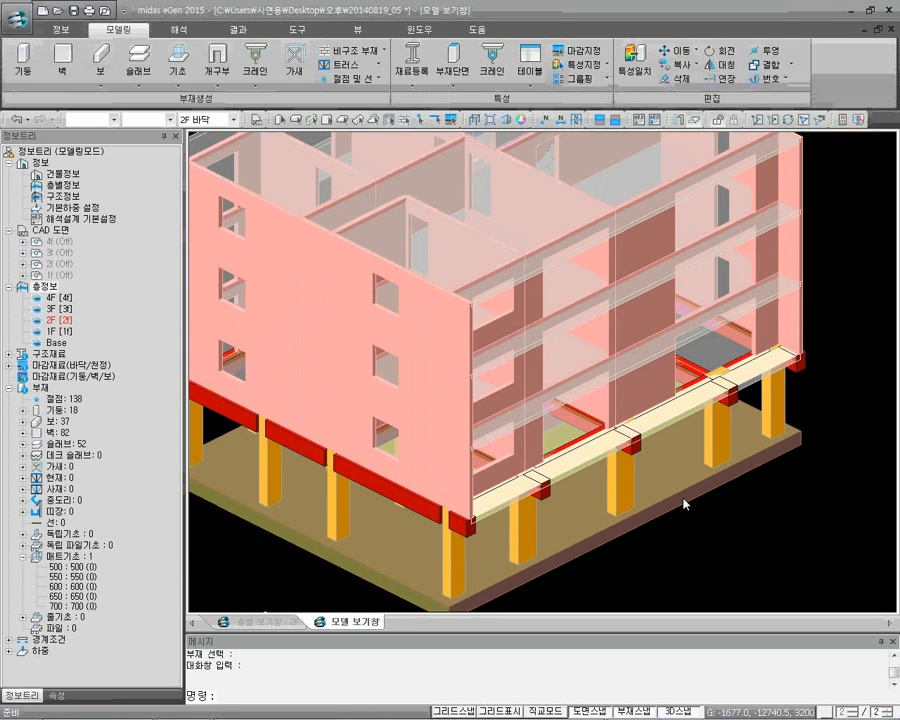
pyautogui.moveTo(684, 498)
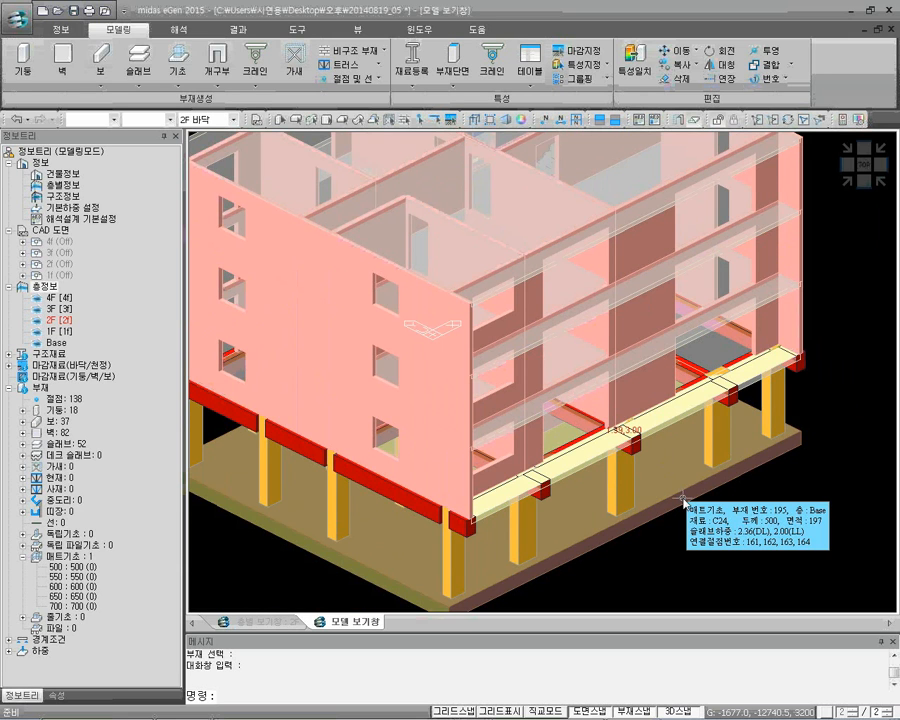
pyautogui.click(684, 501)
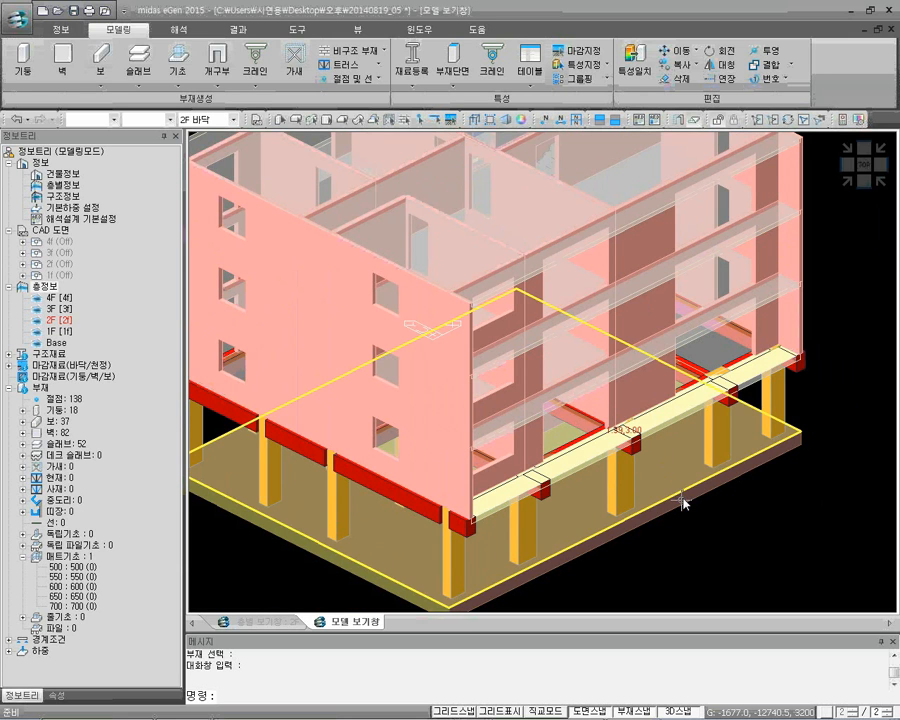
# Switch to the completed model 20140819_완료 to view its balcony slabs
pyautogui.moveTo(520, 709)
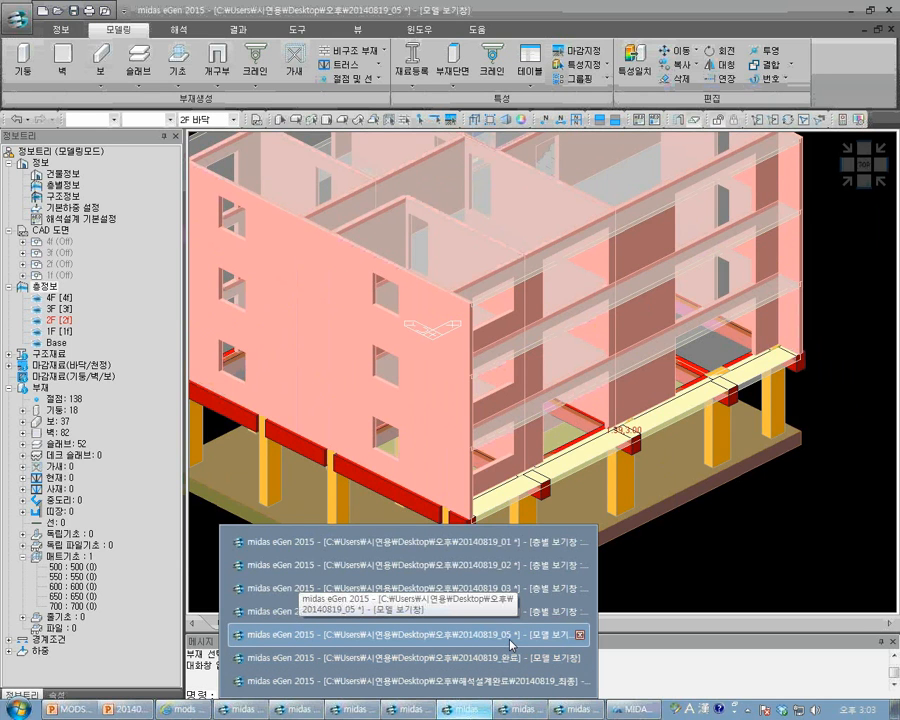
pyautogui.click(525, 712)
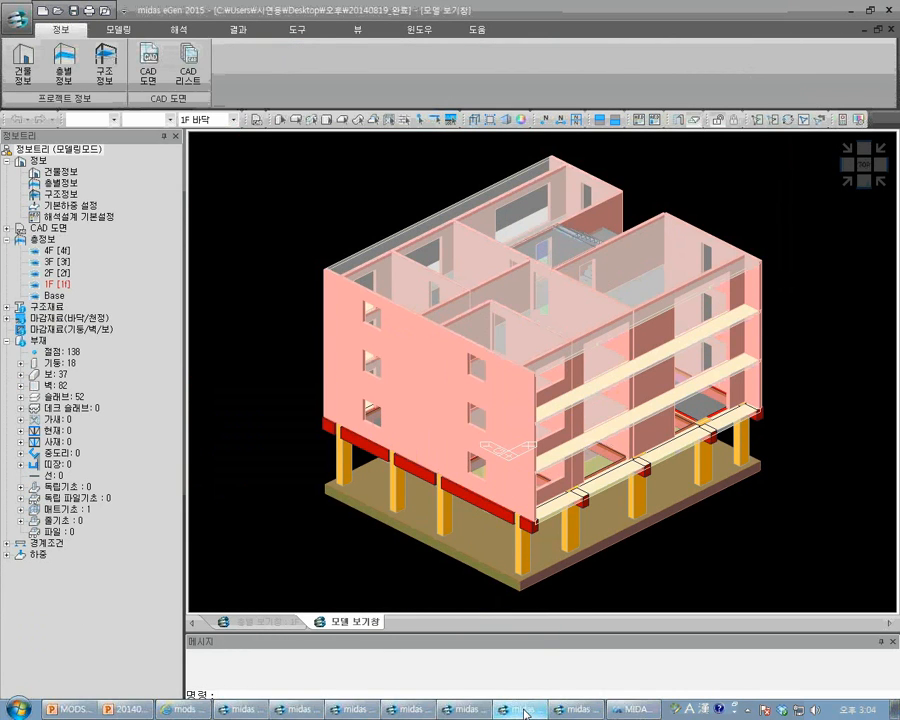
# Run the model check (모델 검토) on the completed model with only 하중, 재료 and 단면 & 배치 in the checklist
pyautogui.click(879, 150)
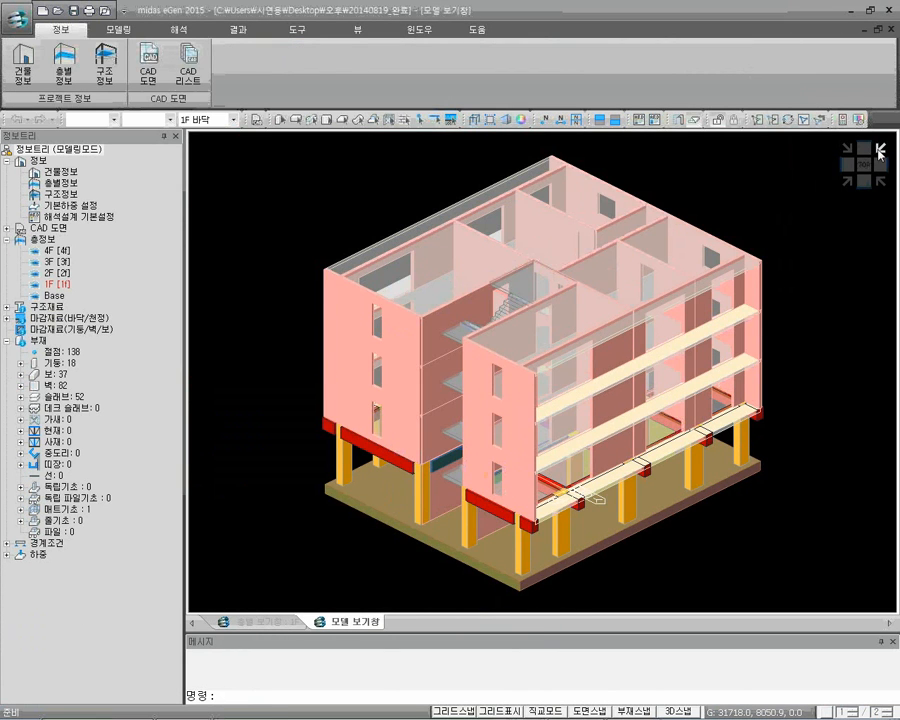
pyautogui.click(846, 181)
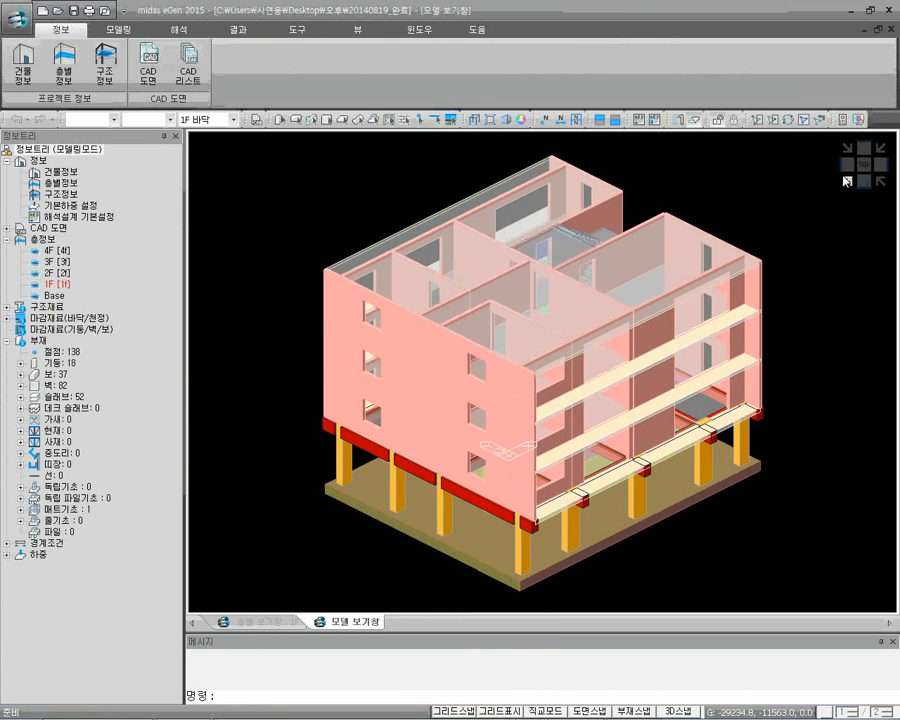
pyautogui.click(298, 31)
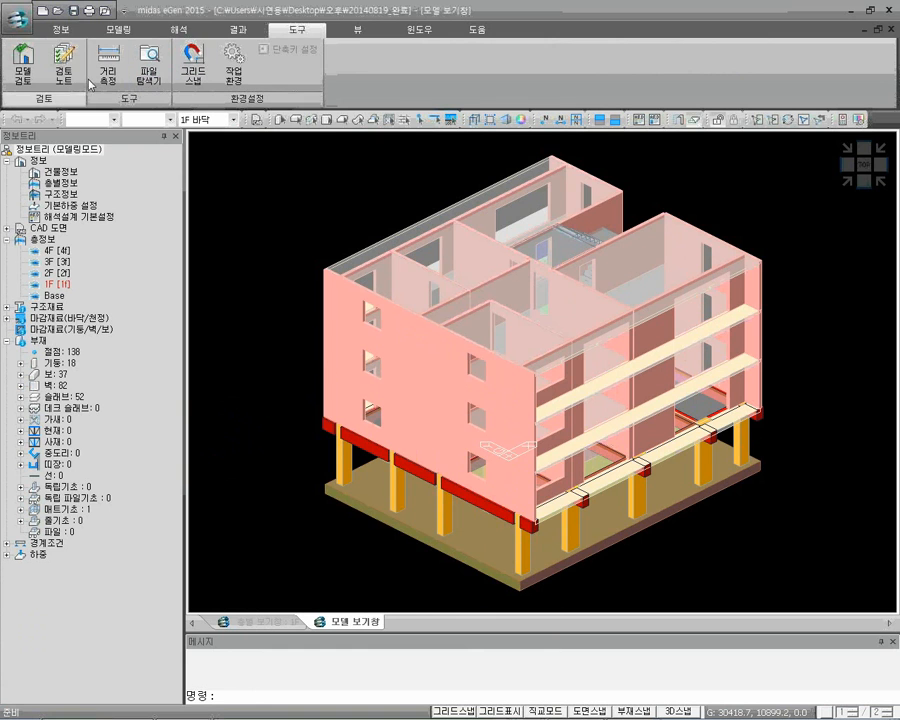
pyautogui.click(22, 64)
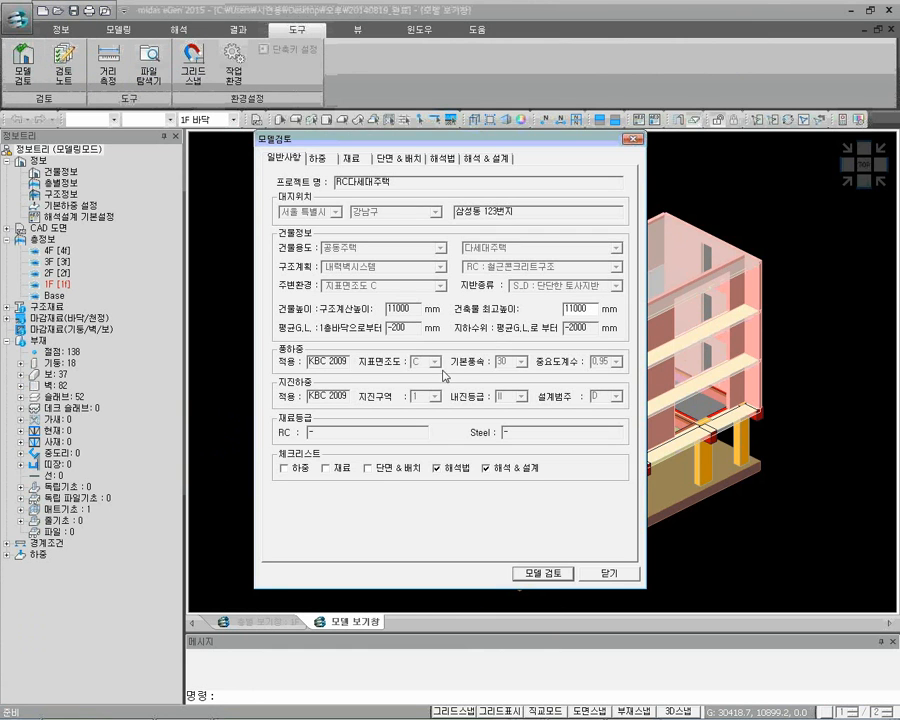
pyautogui.click(437, 468)
pyautogui.click(486, 468)
pyautogui.click(284, 468)
pyautogui.click(325, 468)
pyautogui.click(372, 468)
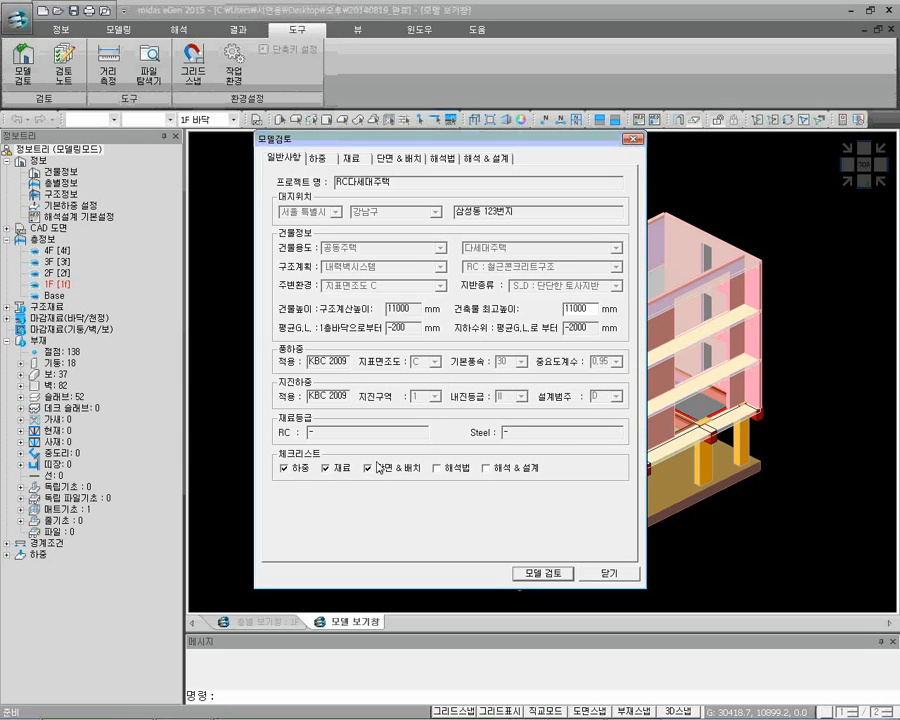
pyautogui.click(540, 574)
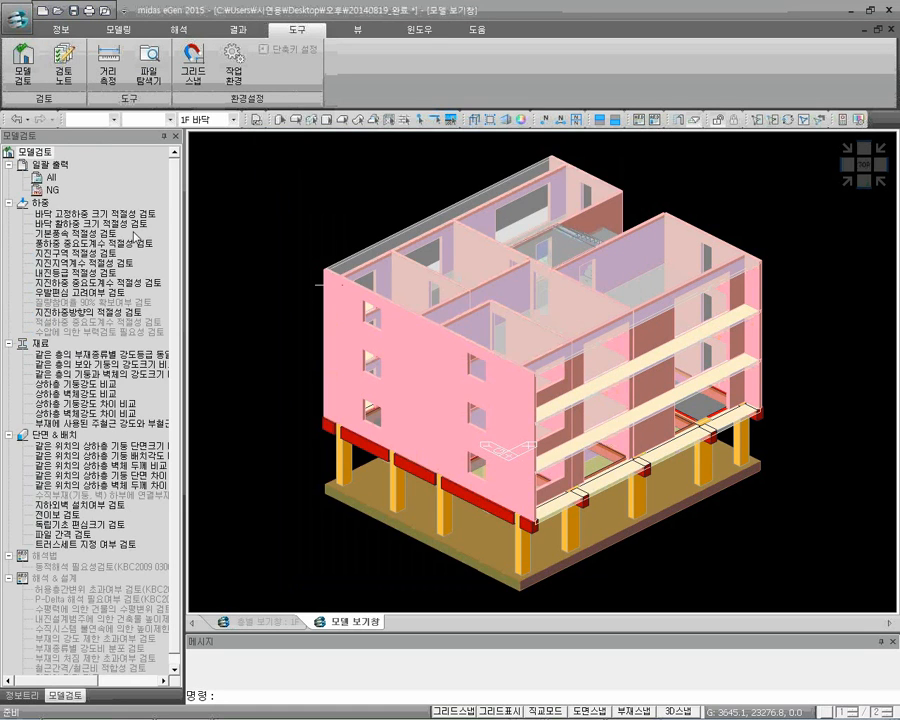
# Look over the 하중, 재료 and 단면 & 배치 check groups in the model check results
pyautogui.click(40, 201)
pyautogui.click(40, 343)
pyautogui.click(50, 437)
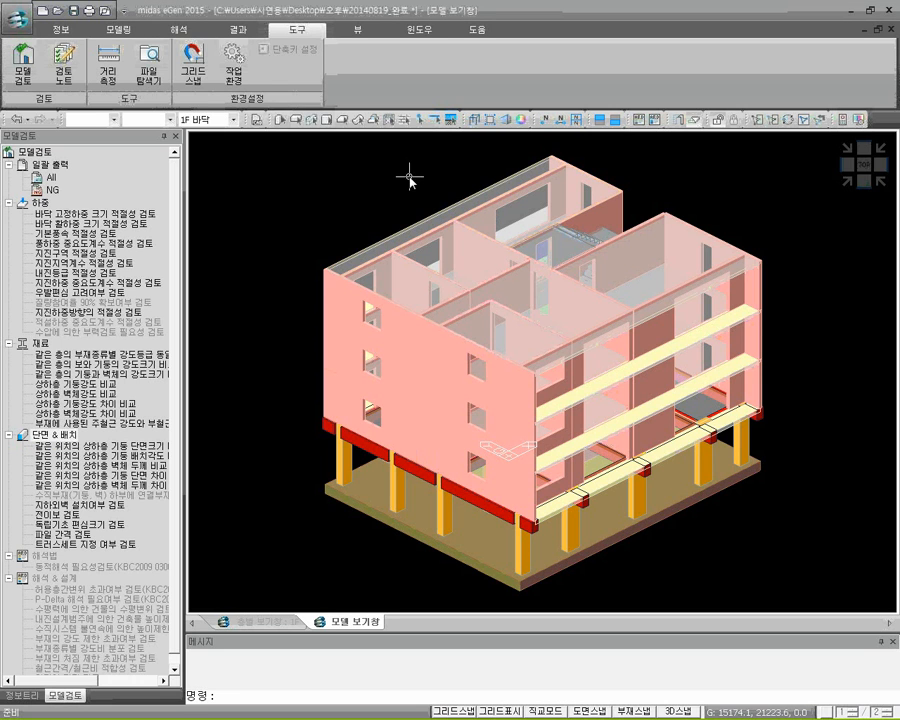
# Run the analysis and design (해석설계 수행) without applying the section information changed in design editing to the model
pyautogui.click(186, 32)
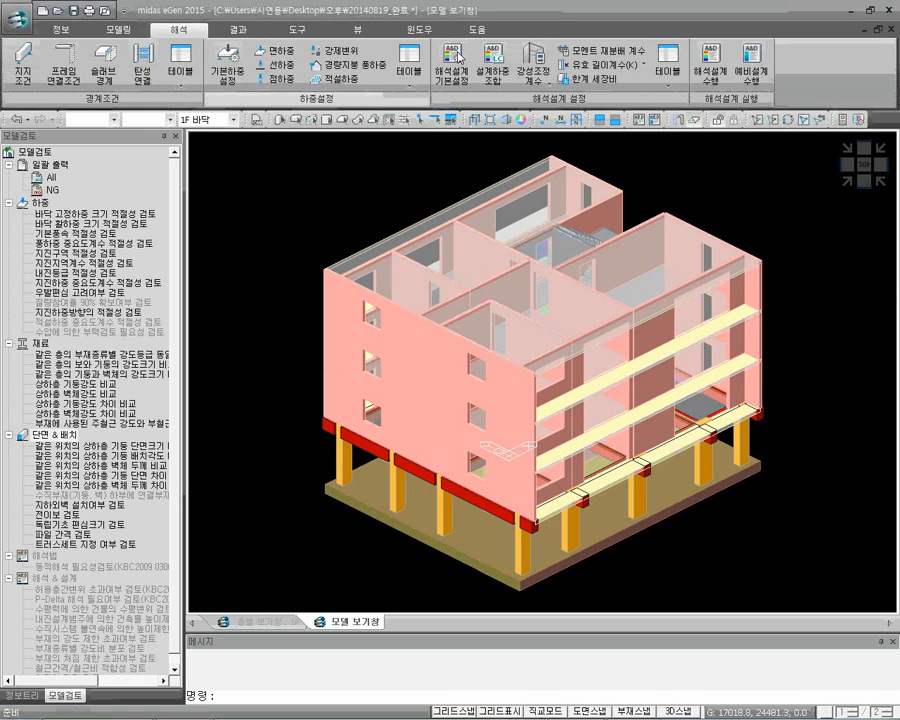
pyautogui.click(708, 80)
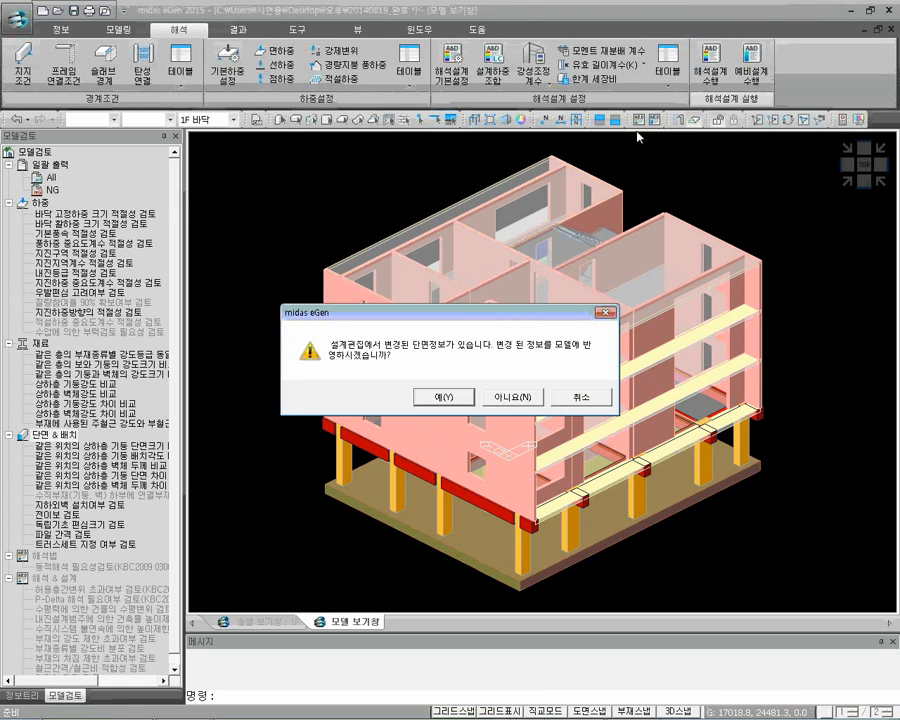
pyautogui.click(524, 398)
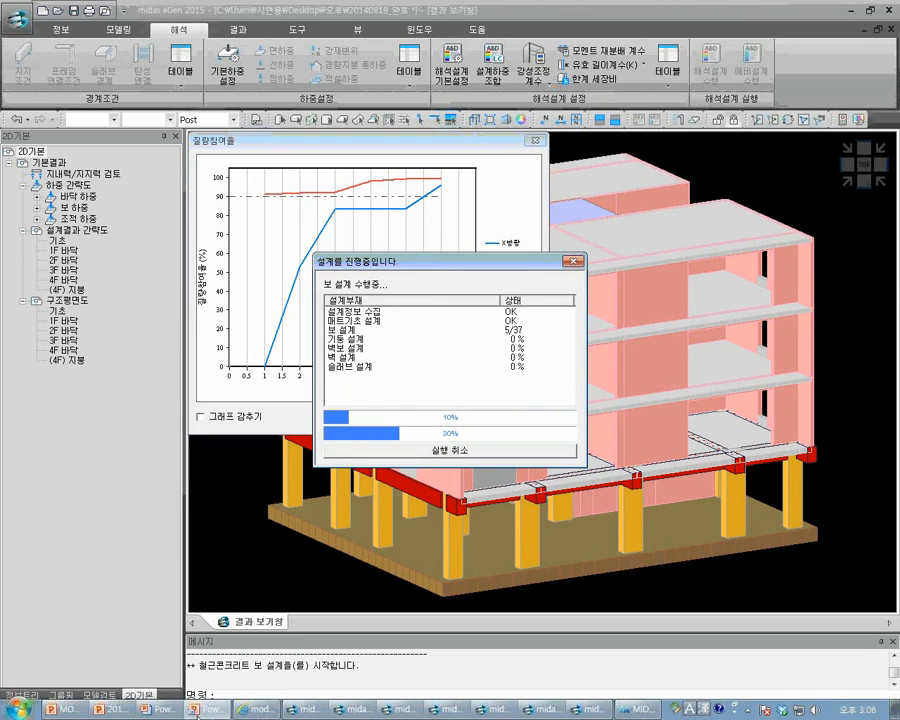
pyautogui.press('super')
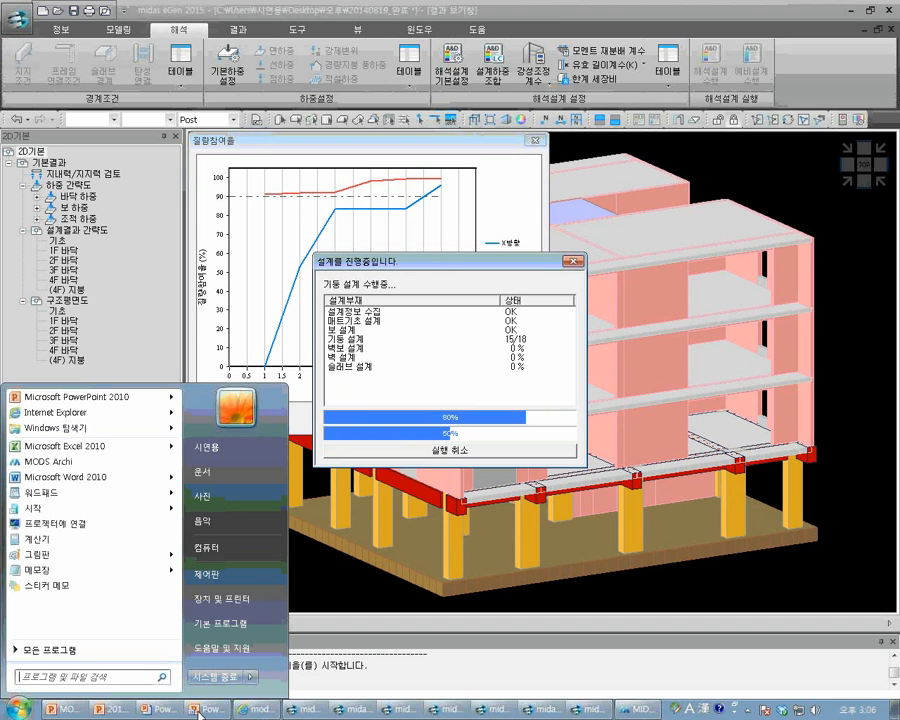
pyautogui.click(198, 714)
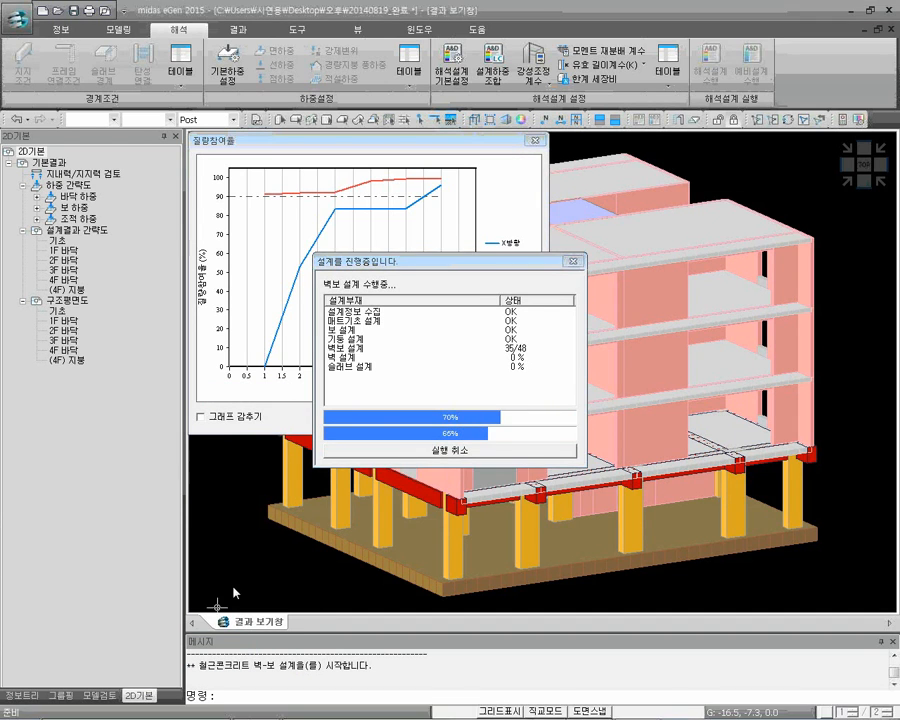
pyautogui.moveTo(150, 707)
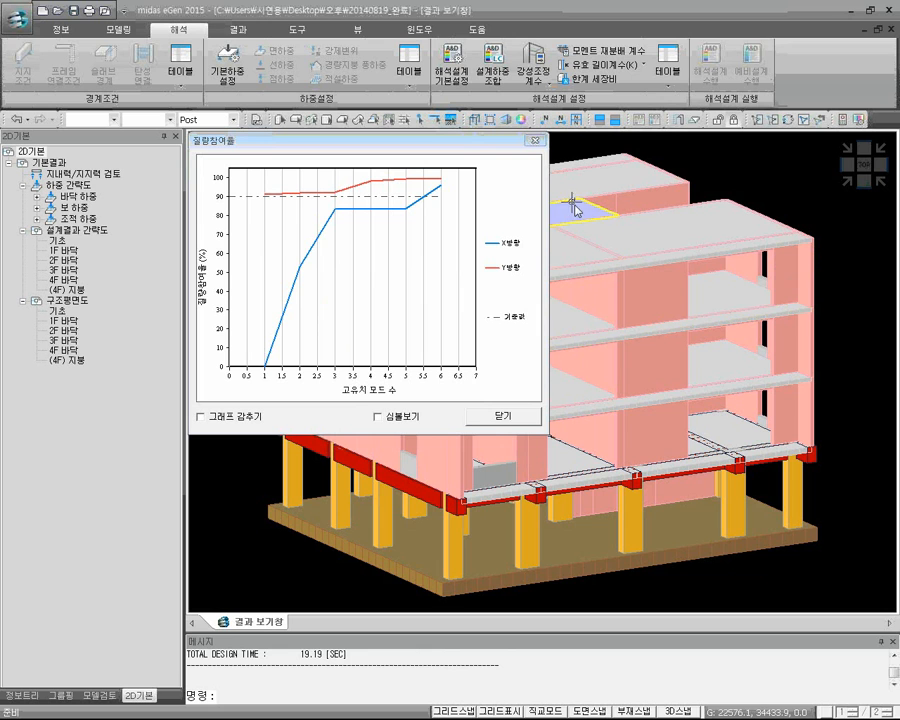
# Close the mass participation graph (질량참여율) and run the model check with only 해석법 and 해석 & 설계 in the checklist
pyautogui.click(536, 143)
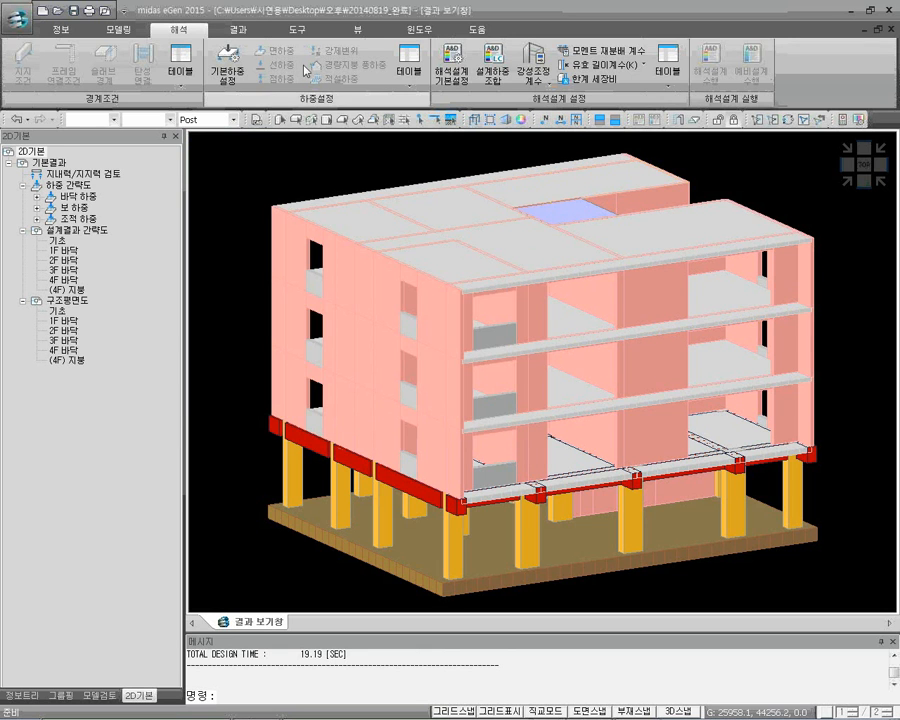
pyautogui.click(303, 32)
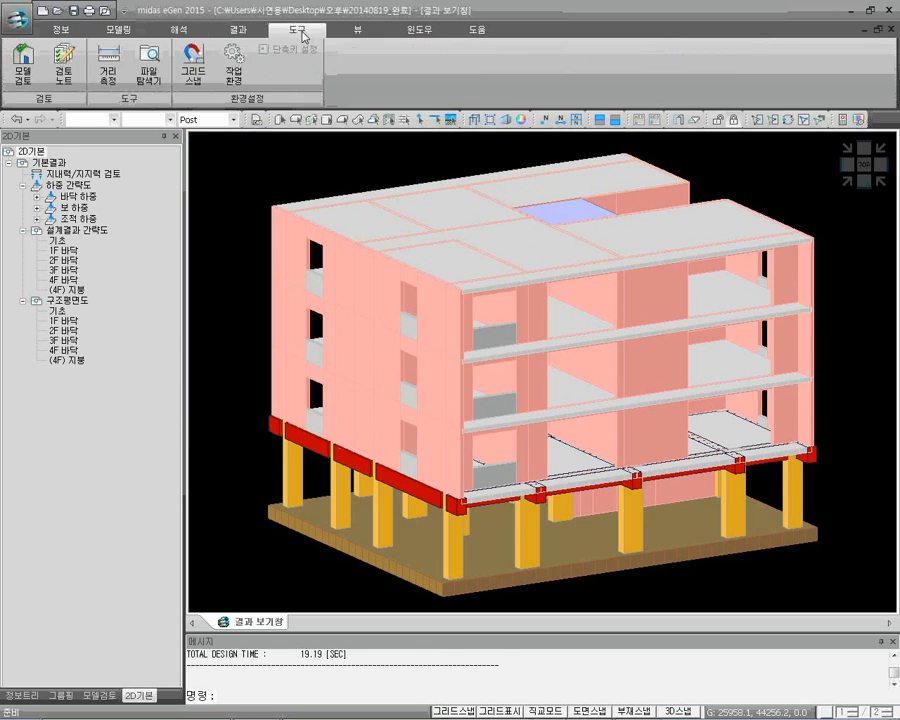
pyautogui.click(25, 76)
pyautogui.click(284, 469)
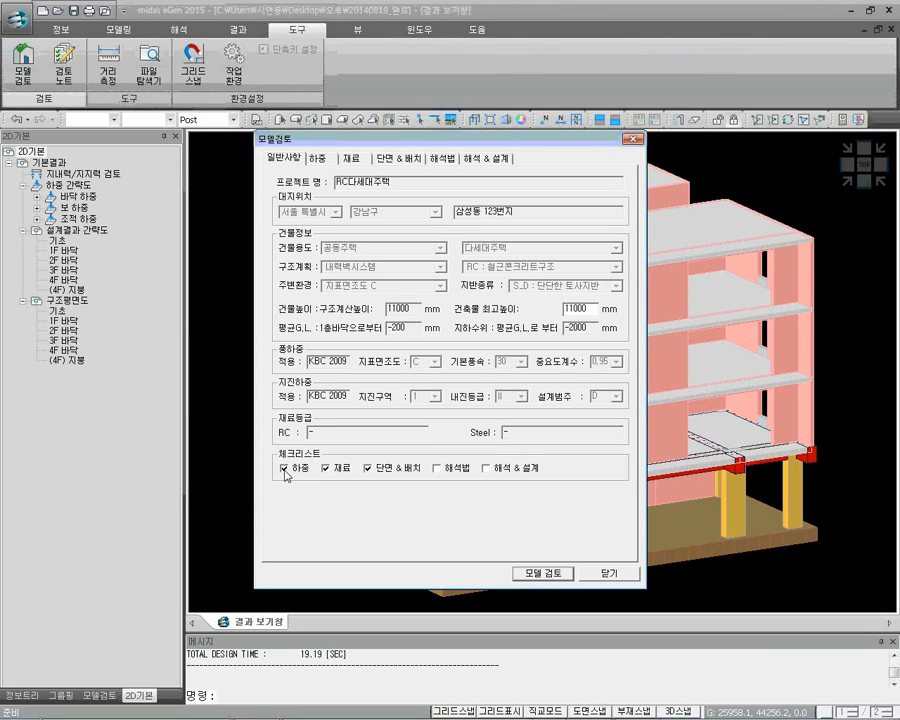
pyautogui.click(325, 468)
pyautogui.click(367, 468)
pyautogui.click(436, 468)
pyautogui.click(537, 575)
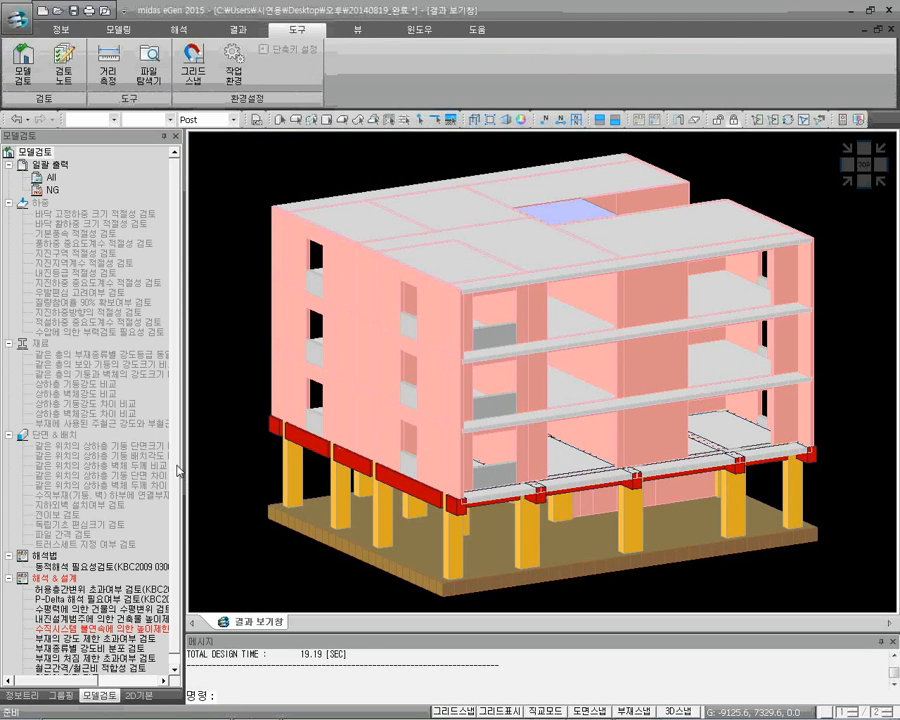
# Examine the remaining 해석 & 설계 check items at the end of the model check results
pyautogui.scroll(-1, 148, 578)
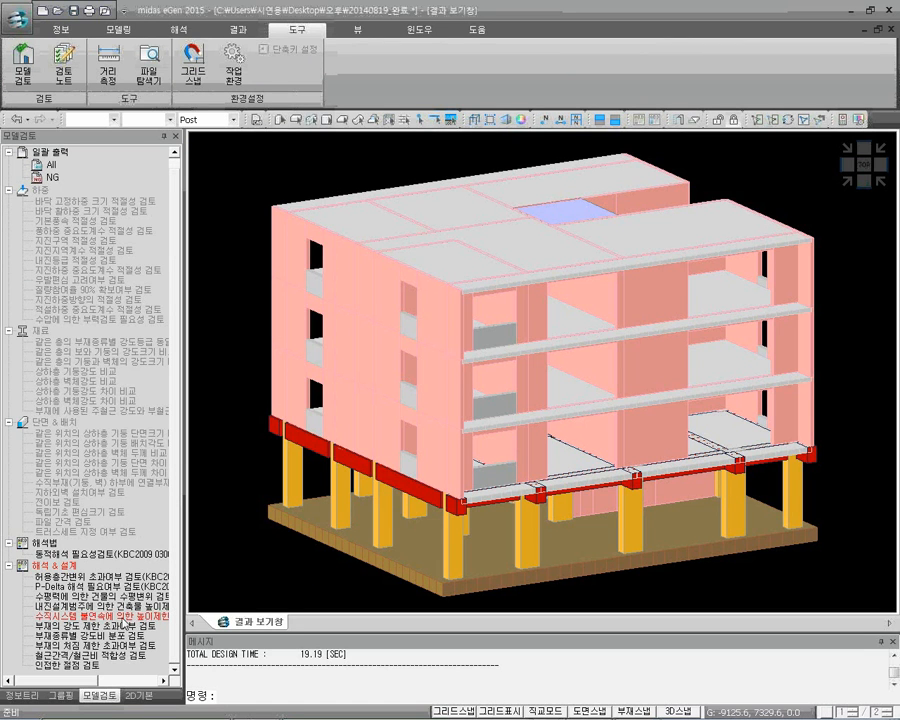
pyautogui.moveTo(160, 708)
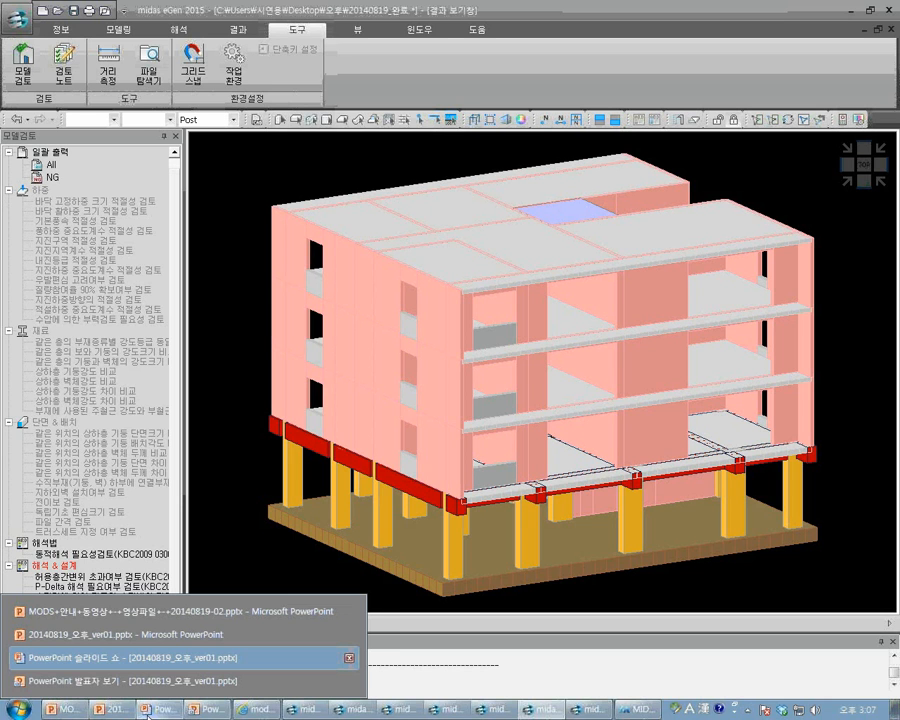
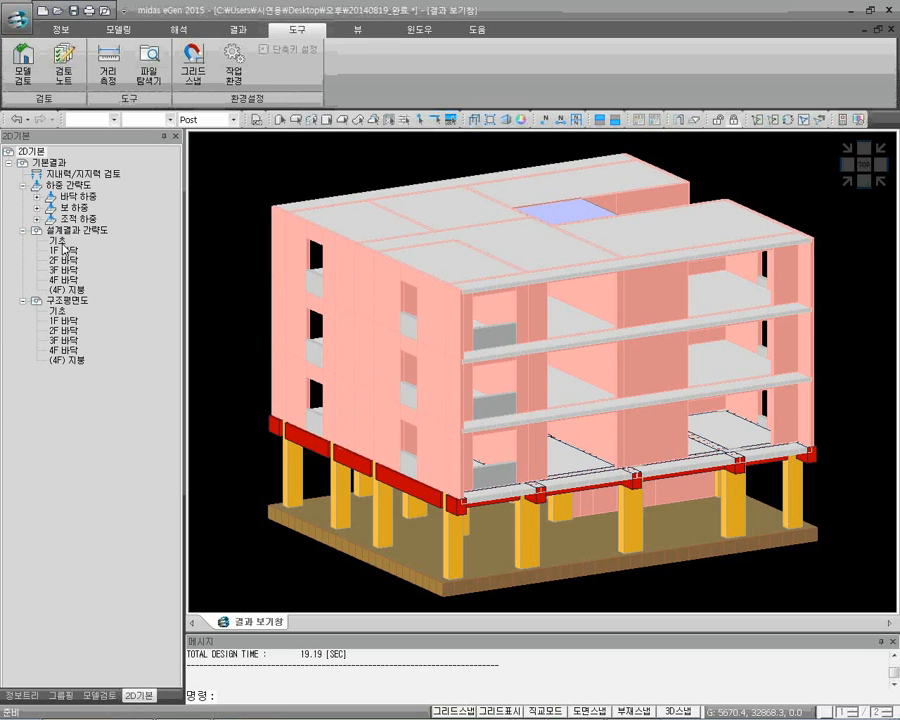
# View the design result summaries (설계결과 간략도) of the foundation, 1F and 2F floors in turn
pyautogui.doubleClick(62, 245)
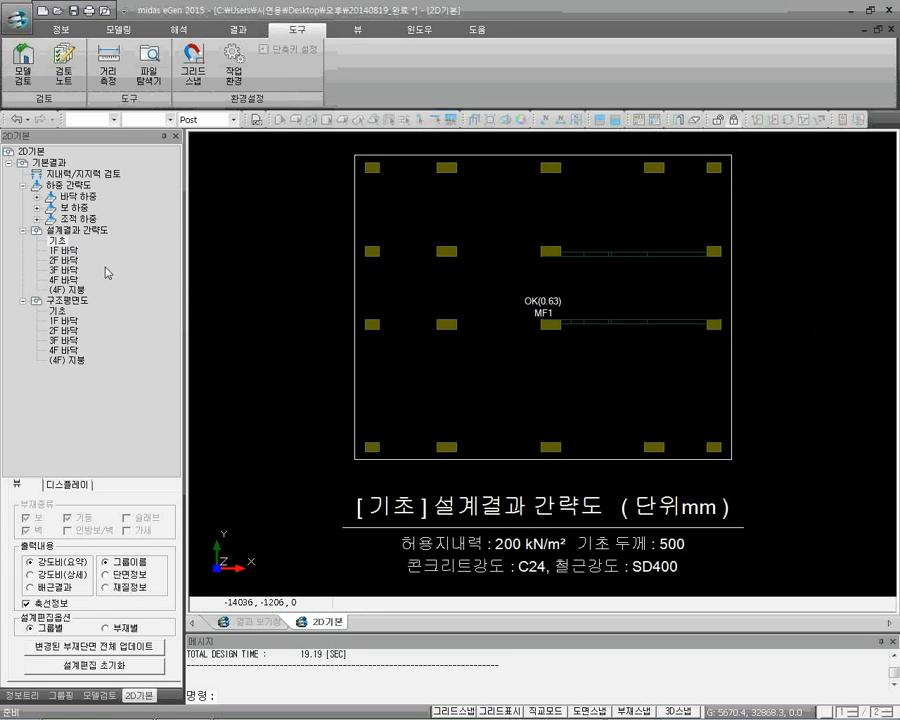
pyautogui.doubleClick(62, 250)
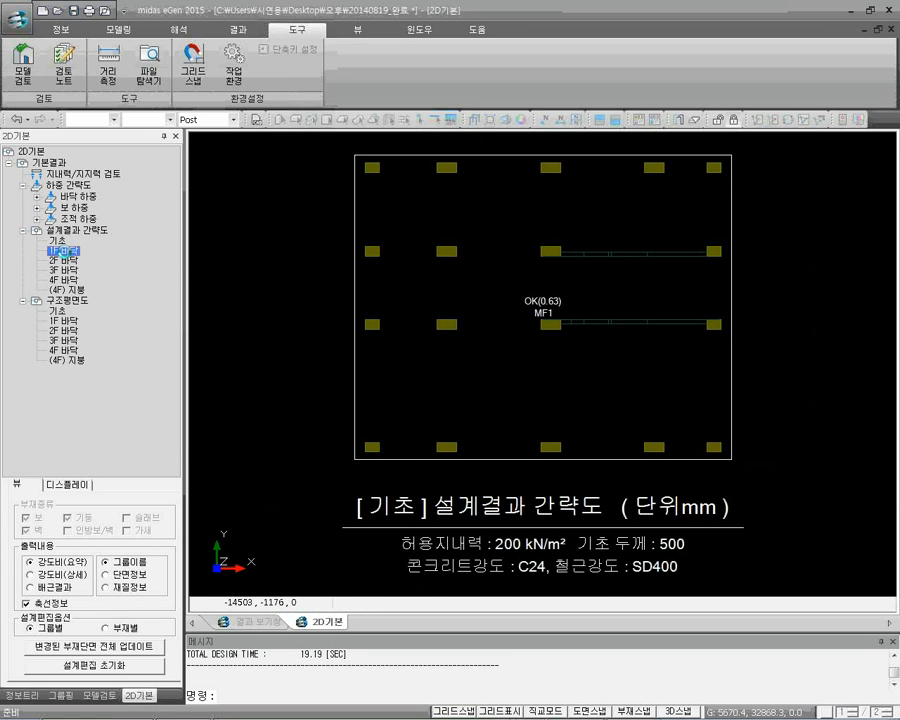
pyautogui.doubleClick(62, 260)
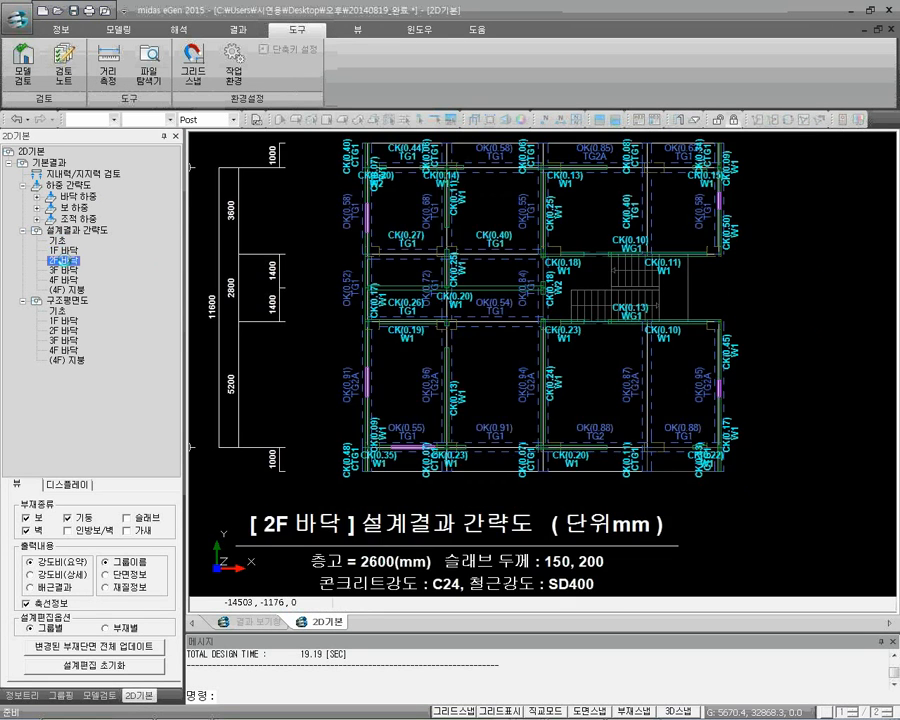
# Inspect the mat foundation MF1's reinforcement and strength results in design editing, starting from the 기초 summary
pyautogui.doubleClick(55, 241)
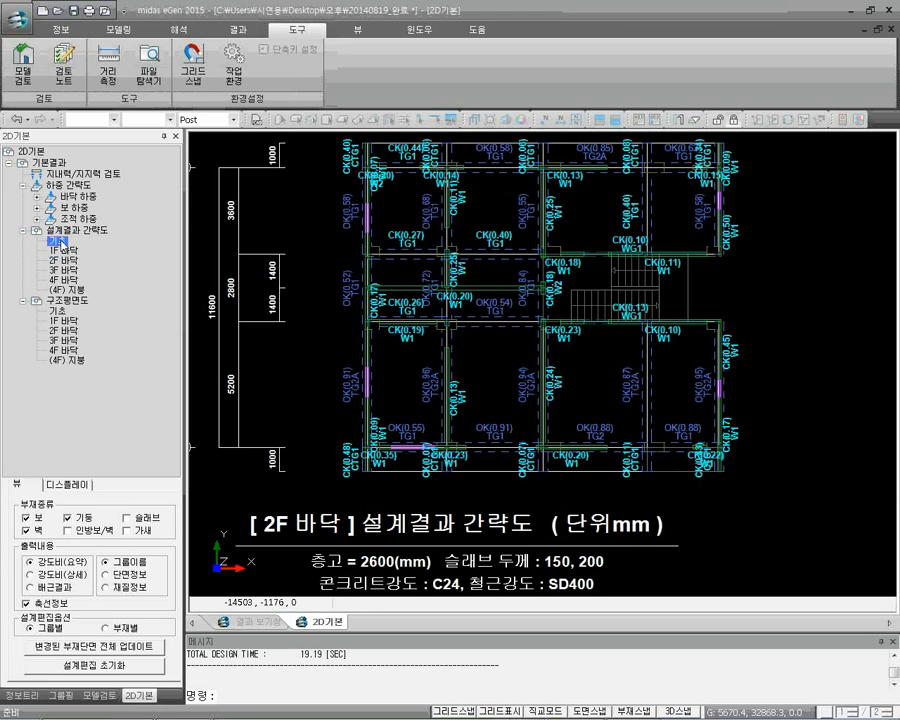
pyautogui.click(482, 376)
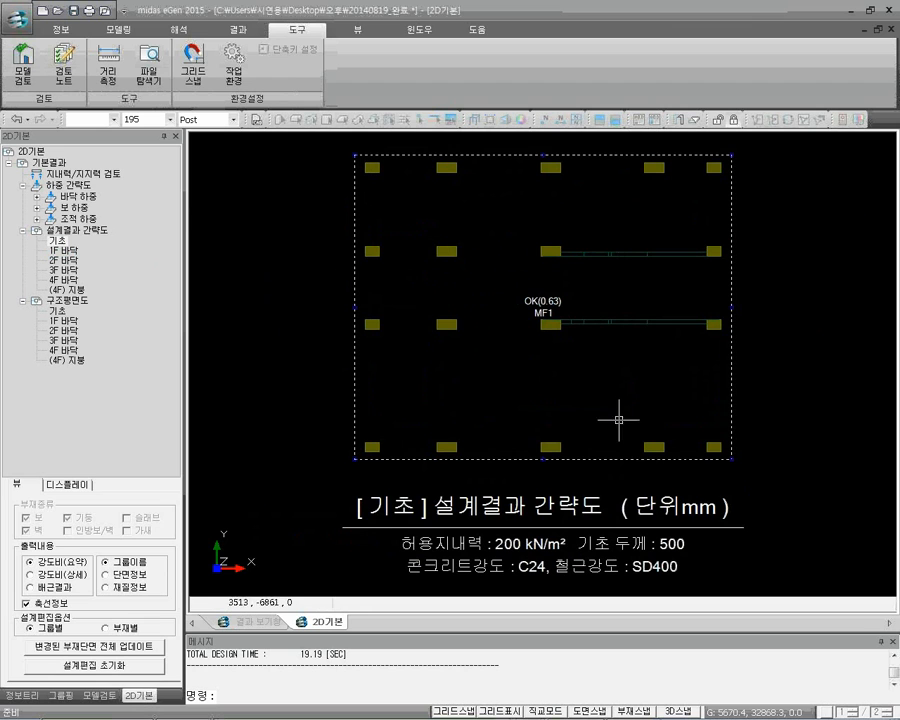
pyautogui.moveTo(436, 305)
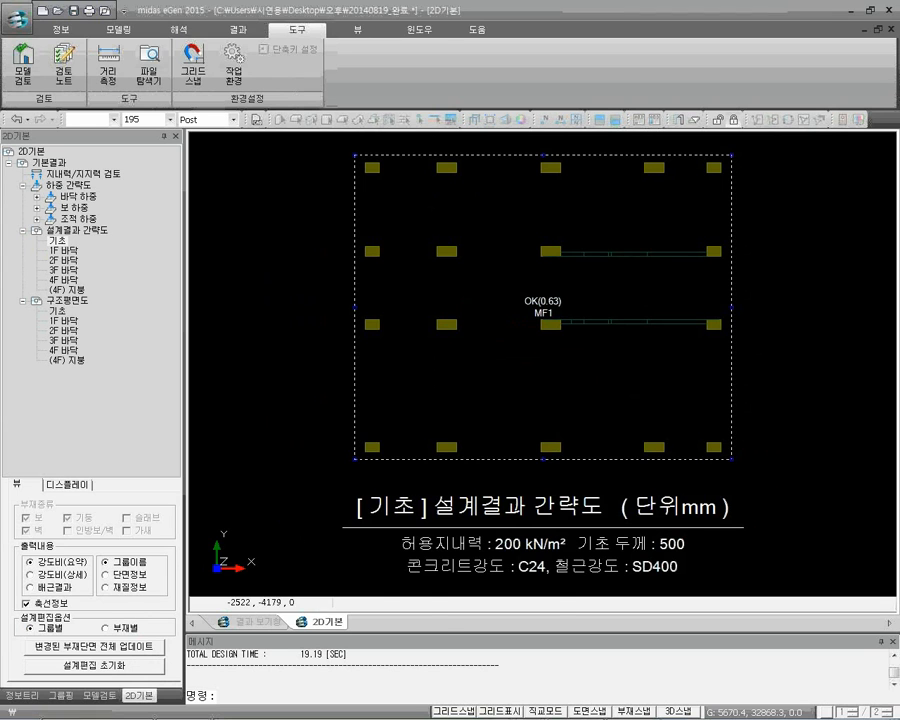
pyautogui.doubleClick(480, 357)
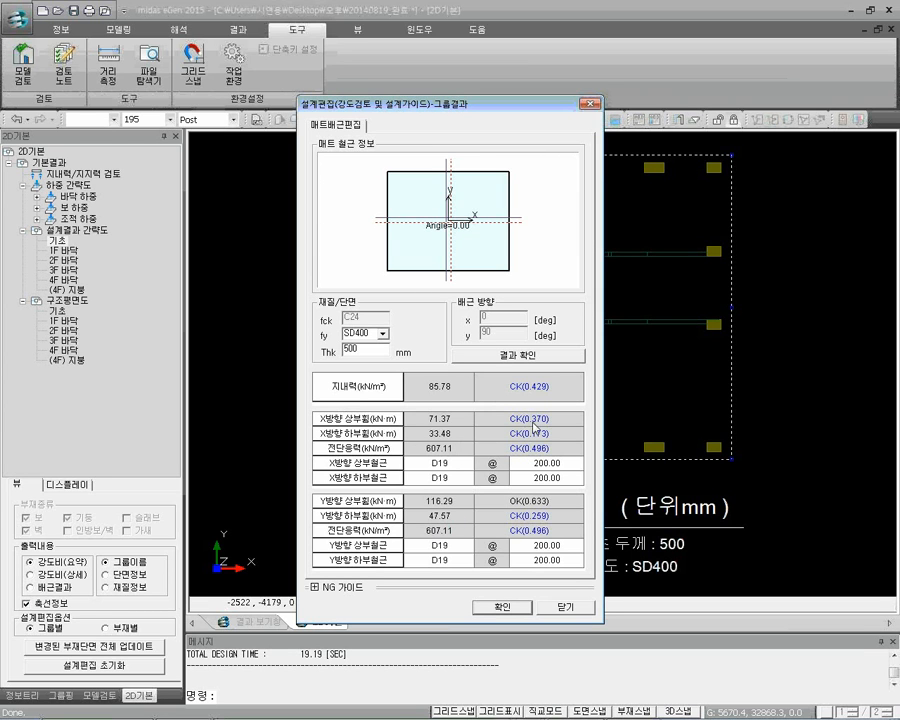
pyautogui.click(585, 104)
# Inspect the design guide of an interior C2 column in the 1F 바닥 design result summary, and close it without changes
pyautogui.click(66, 250)
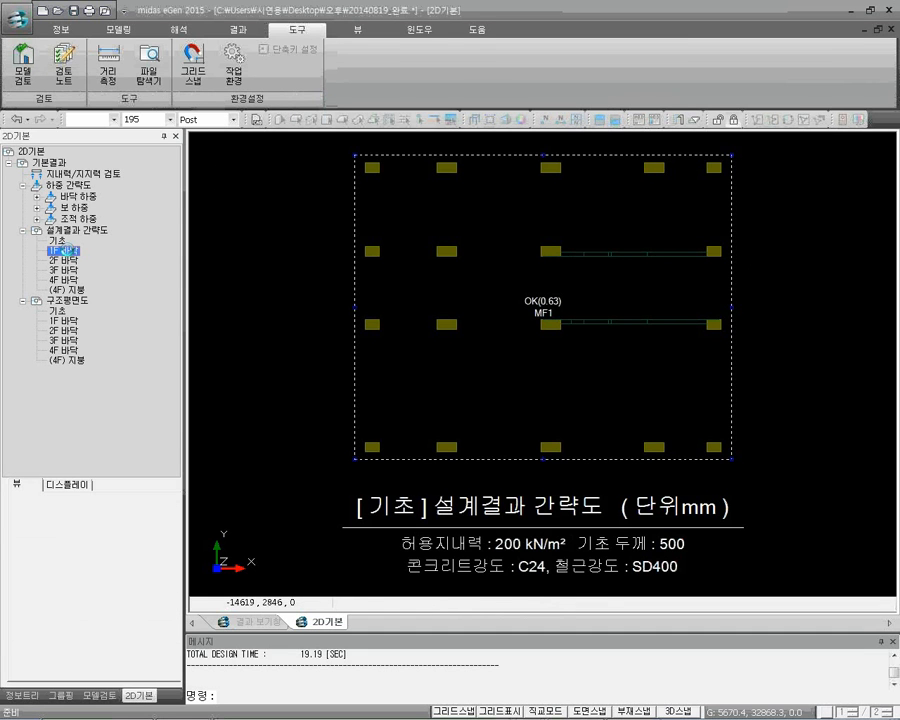
pyautogui.click(443, 326)
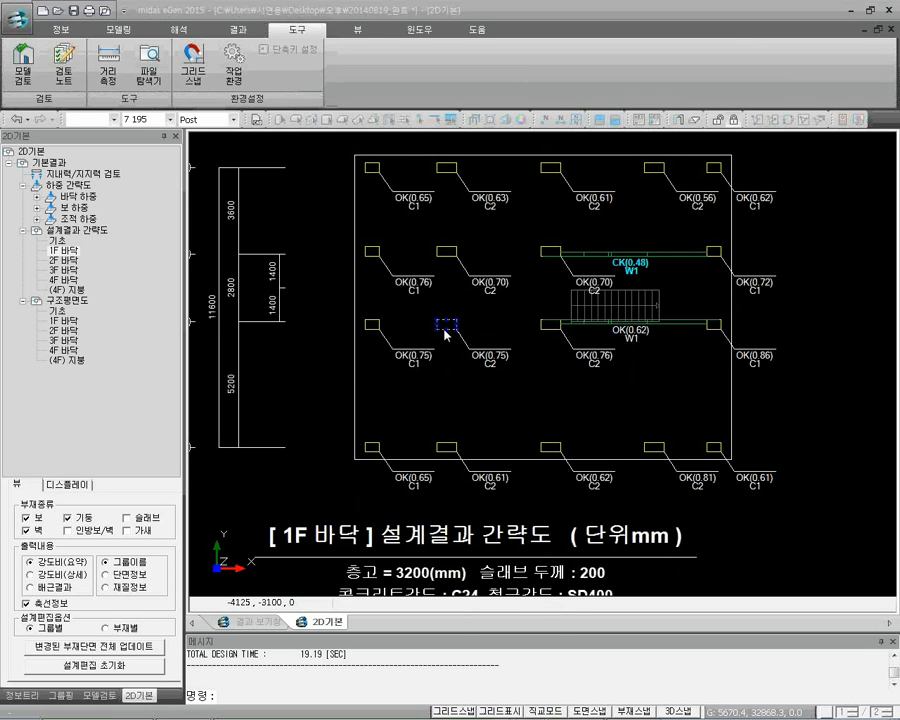
pyautogui.doubleClick(447, 334)
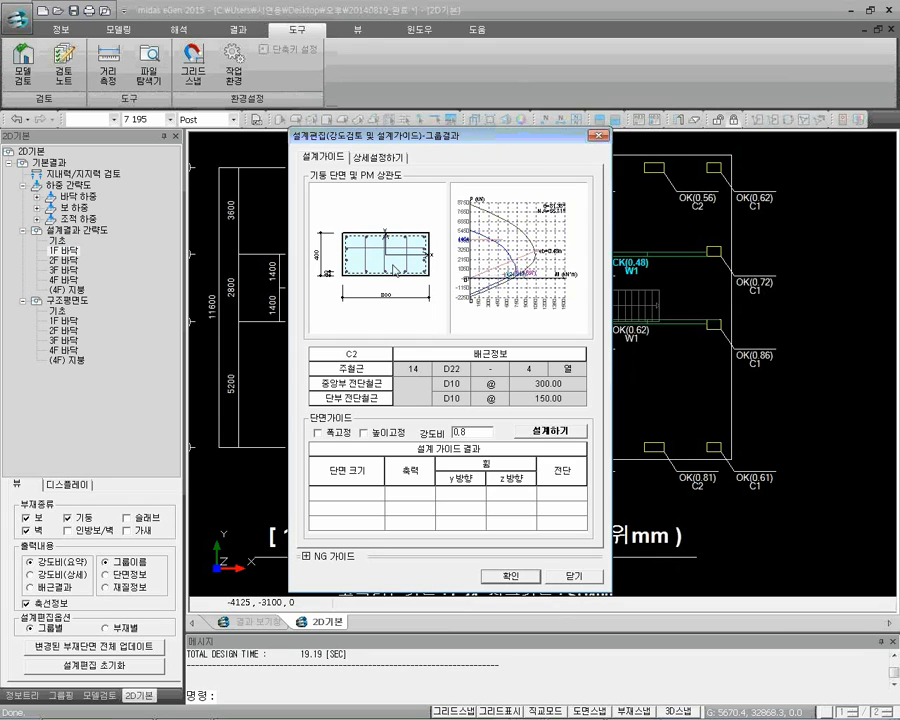
pyautogui.click(597, 136)
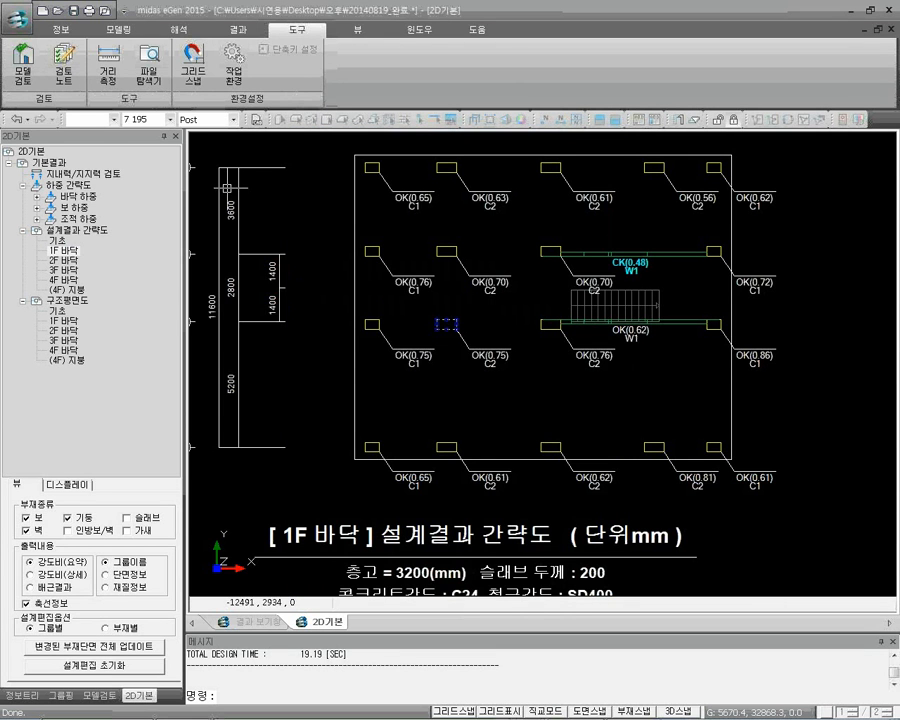
# Open the detailed design settings (상세설정하기) of the TG2A transfer beam beside the stair bay in the 2F 바닥 summary
pyautogui.click(64, 260)
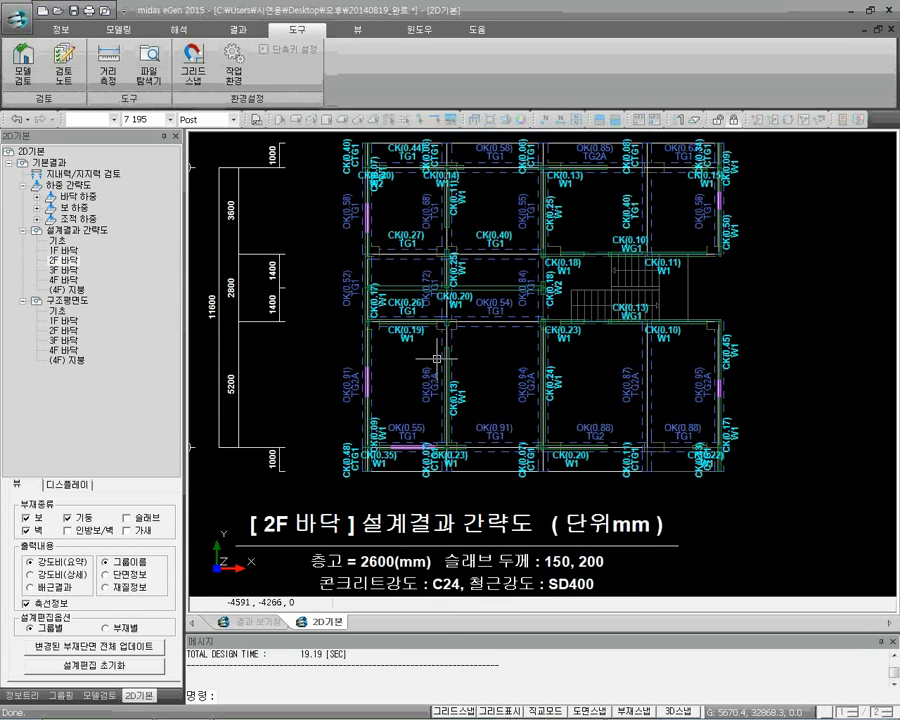
pyautogui.scroll(3, 536, 358)
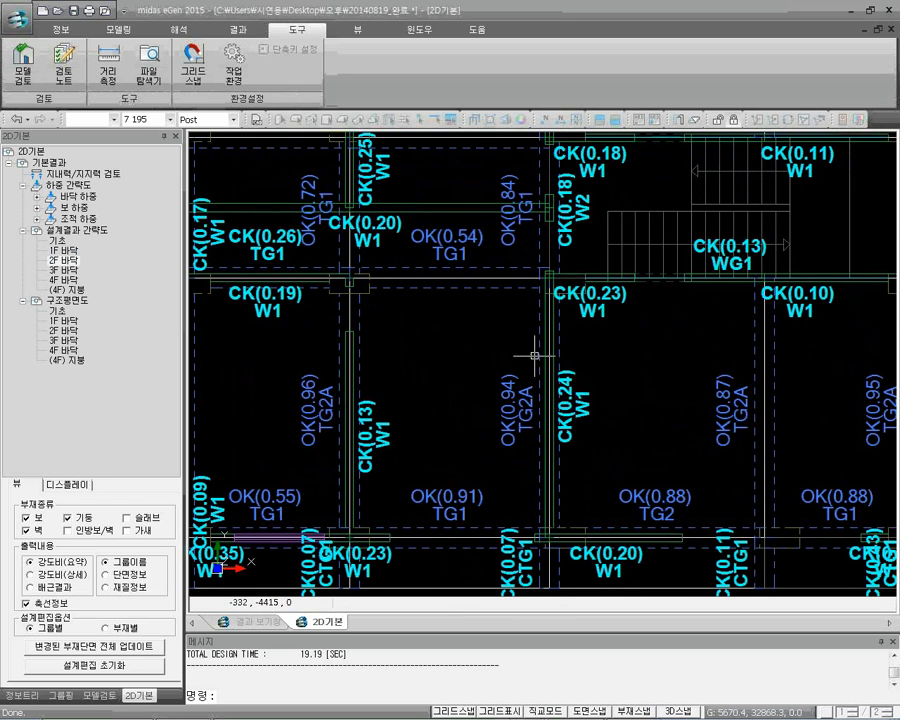
pyautogui.moveTo(540, 343)
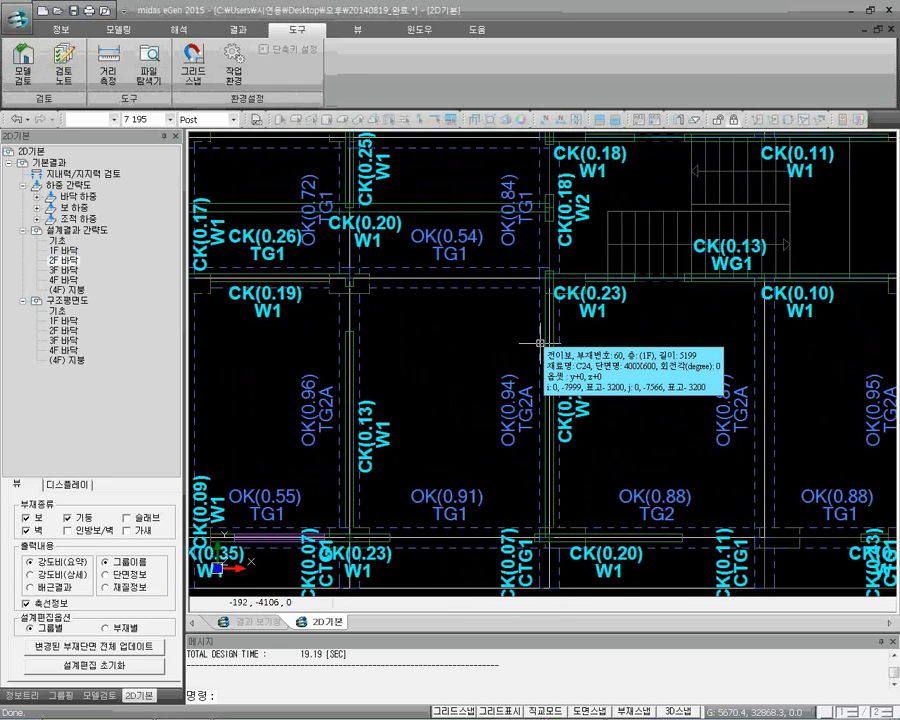
pyautogui.moveTo(530, 395); pyautogui.dragTo(529, 323, button='middle')
pyautogui.click(539, 283)
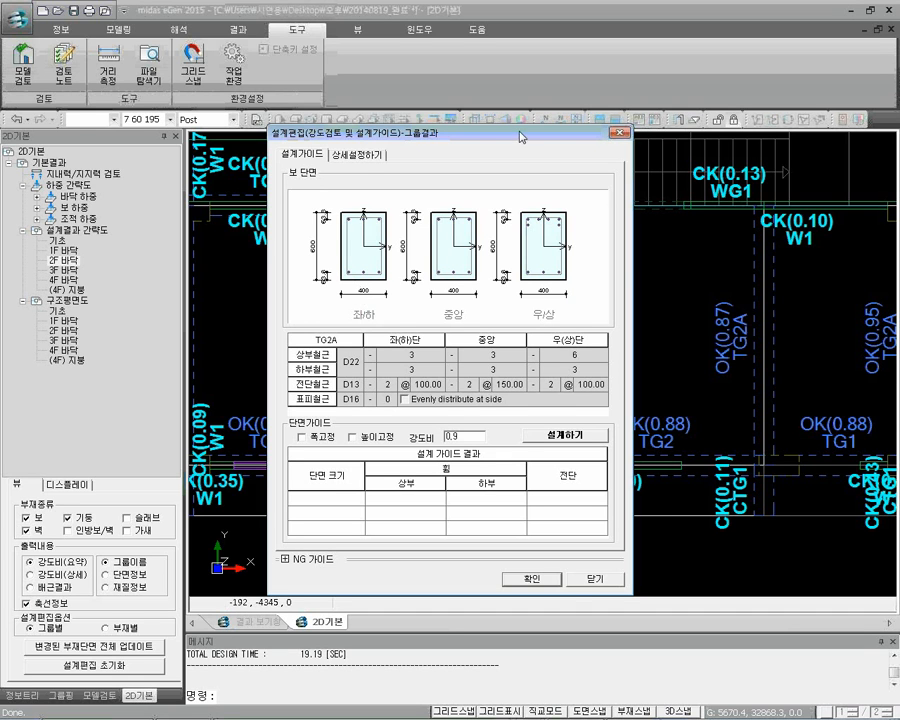
pyautogui.moveTo(518, 132); pyautogui.dragTo(334, 130)
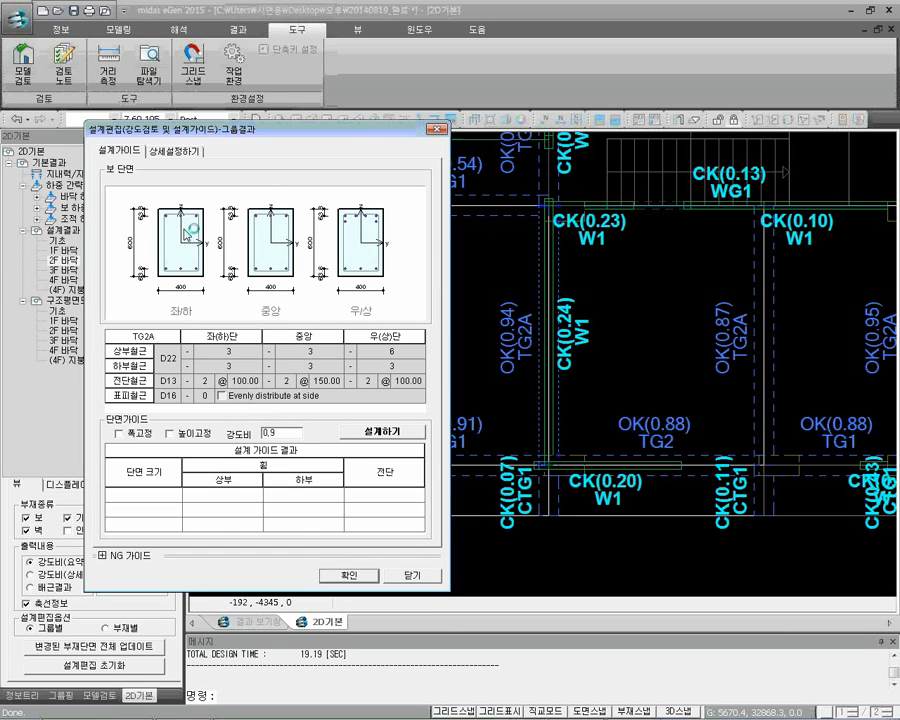
pyautogui.click(172, 150)
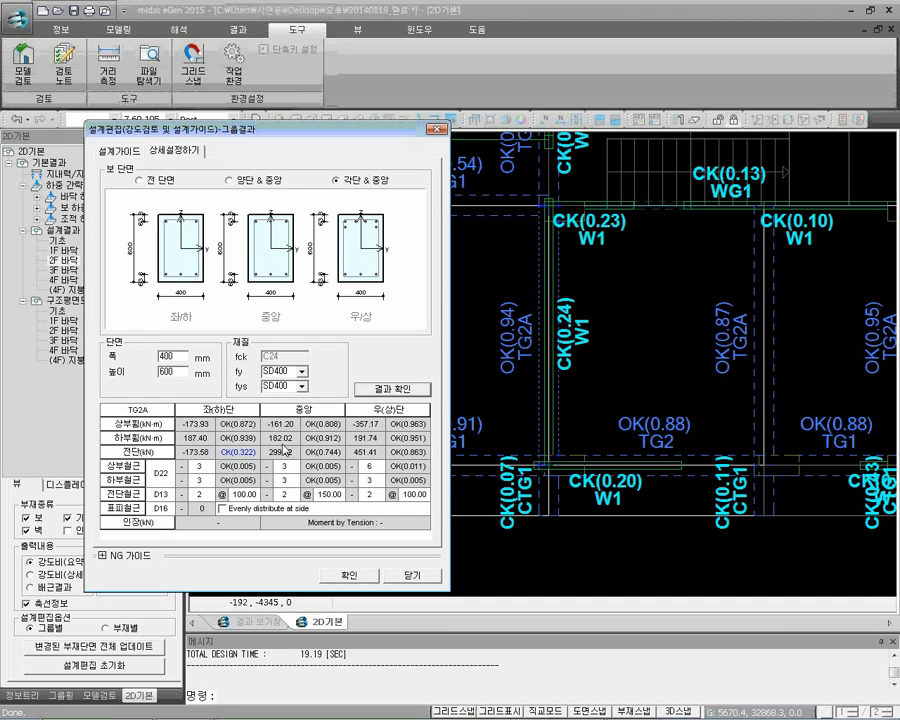
# Try 4 upper bars at TG2A's 좌(하)단, 4 lower bars at 중앙 and 8 upper bars at 우(상)단, and recheck the strength
pyautogui.click(209, 465)
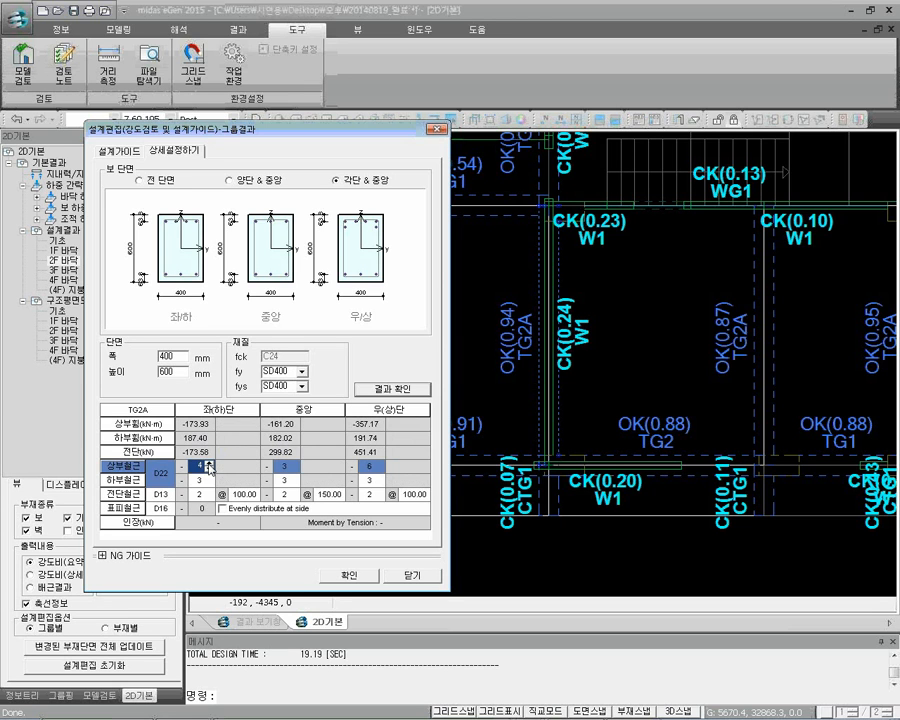
pyautogui.click(294, 482)
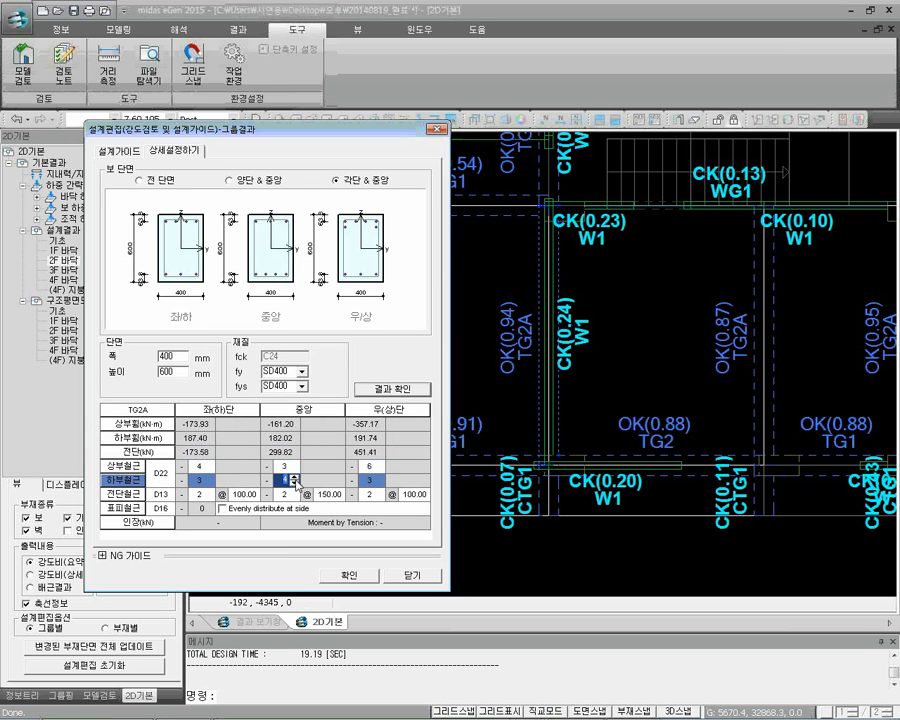
pyautogui.write('4')
pyautogui.click(381, 466)
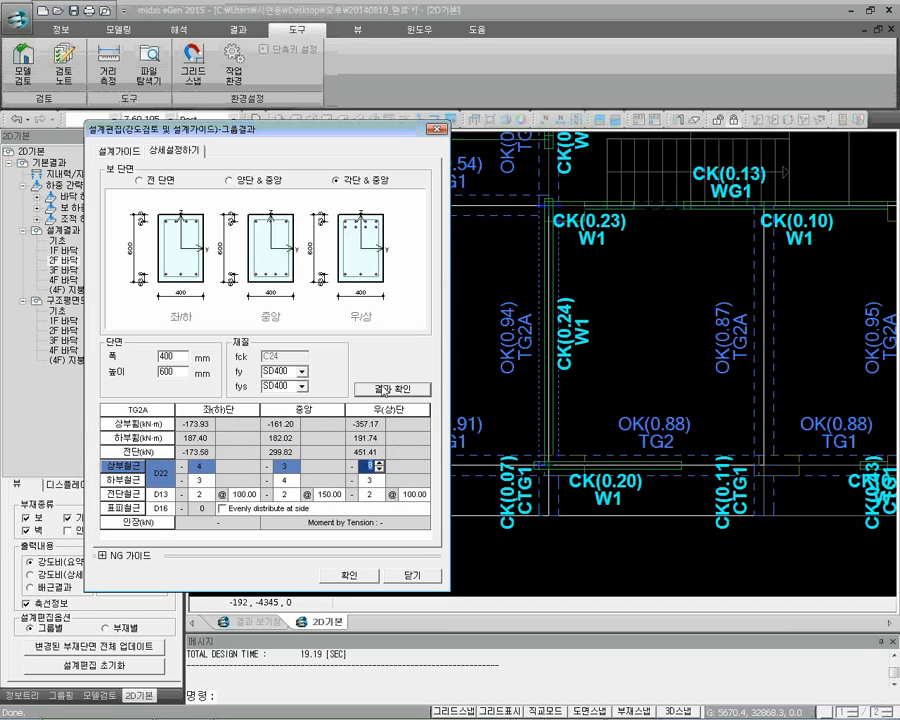
pyautogui.click(385, 390)
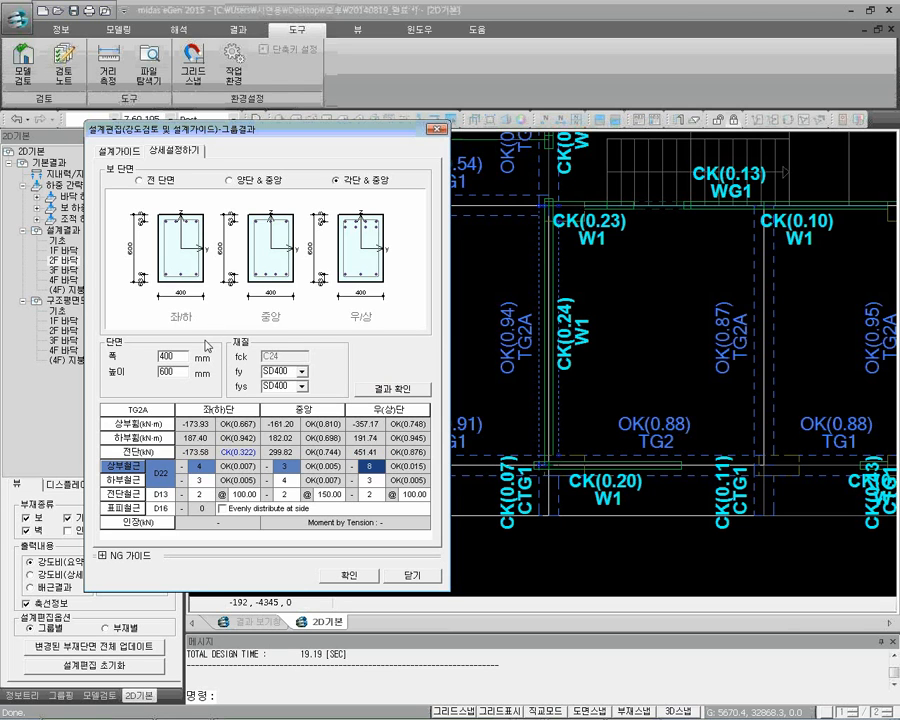
# Try a width of 500 mm for the TG2A beam section, recheck the strength, and close design editing without applying
pyautogui.moveTo(180, 356); pyautogui.dragTo(107, 363)
pyautogui.write('500')
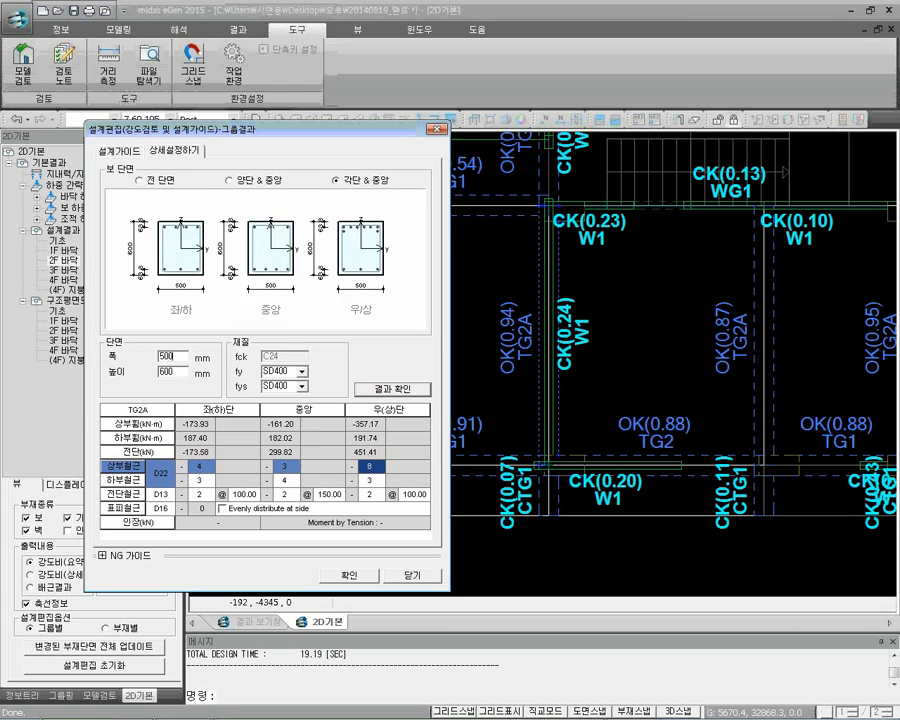
pyautogui.click(365, 395)
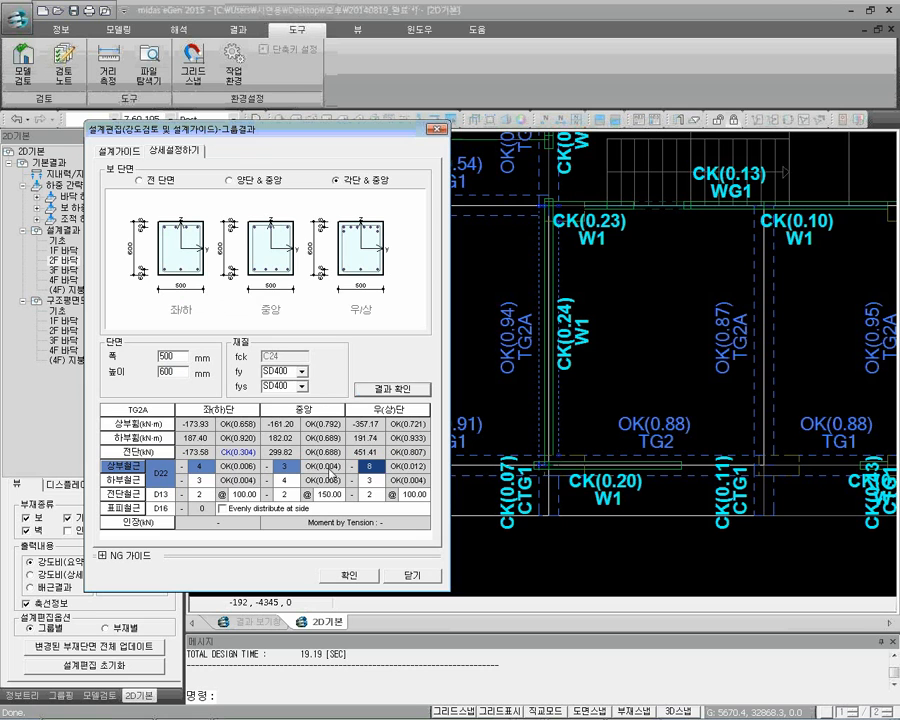
pyautogui.click(412, 575)
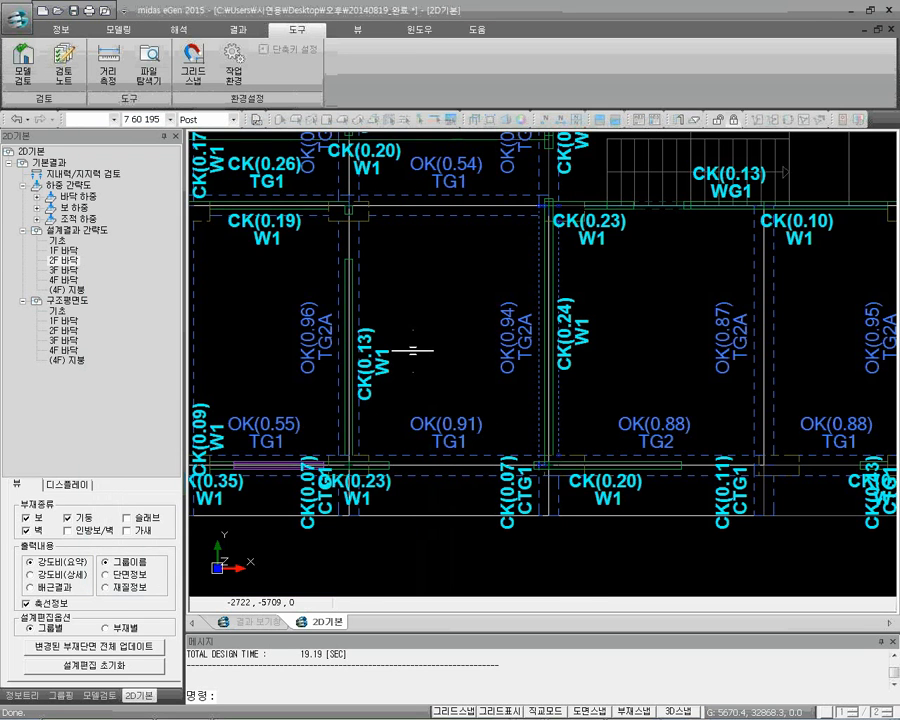
# Look over the wall strength ratios in the 3F 바닥 design result summary
pyautogui.scroll(-5, 412, 350)
pyautogui.moveTo(412, 306); pyautogui.dragTo(466, 376, button='middle')
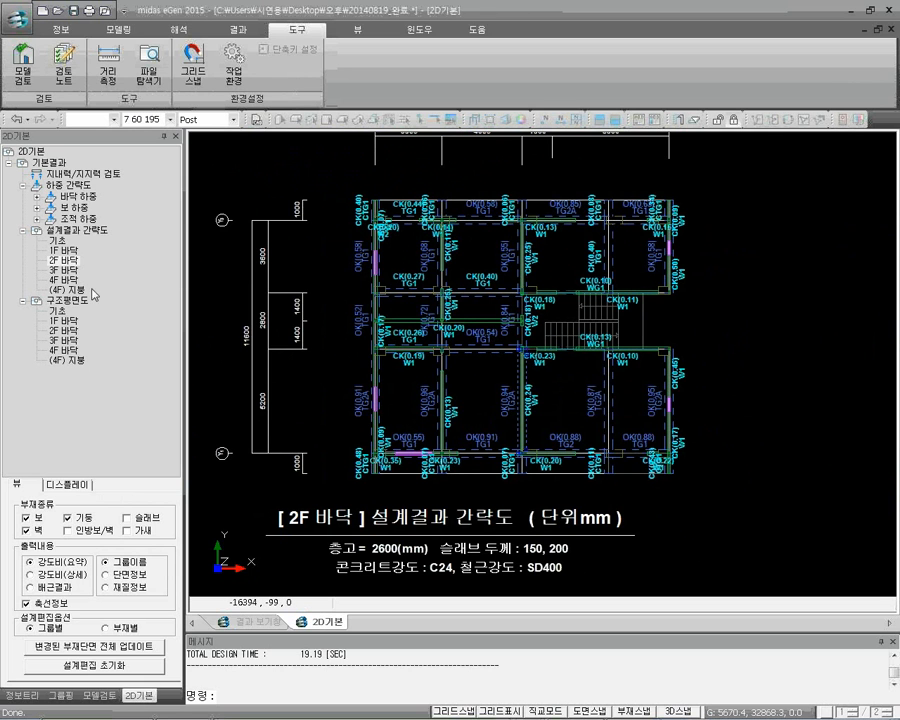
pyautogui.click(64, 270)
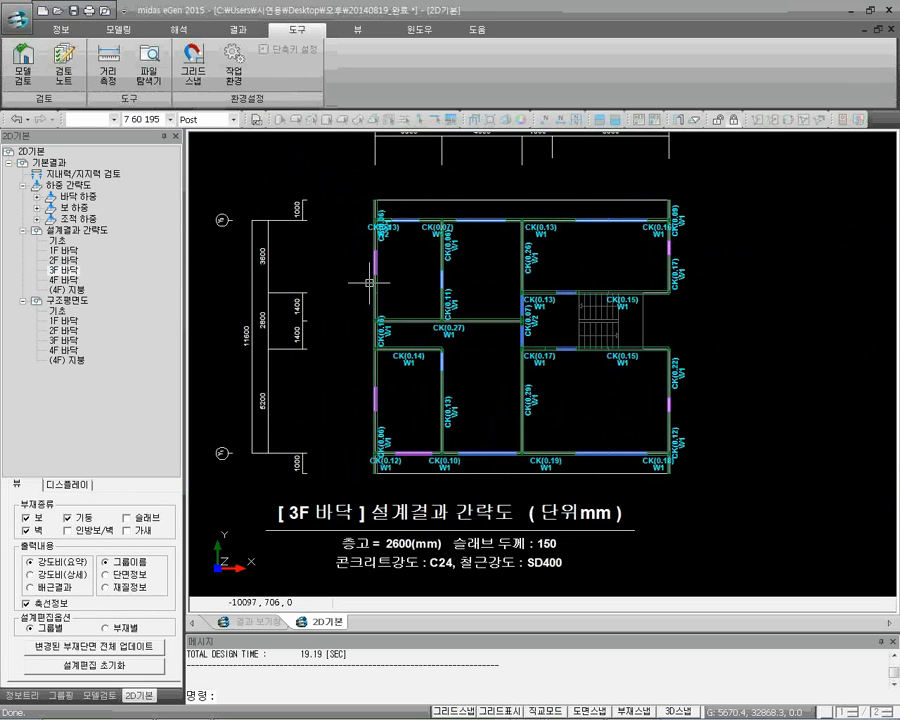
pyautogui.scroll(3, 455, 250)
pyautogui.moveTo(499, 413); pyautogui.dragTo(471, 313, button='middle')
pyautogui.scroll(-2, 380, 332)
pyautogui.moveTo(380, 332); pyautogui.dragTo(458, 331, button='middle')
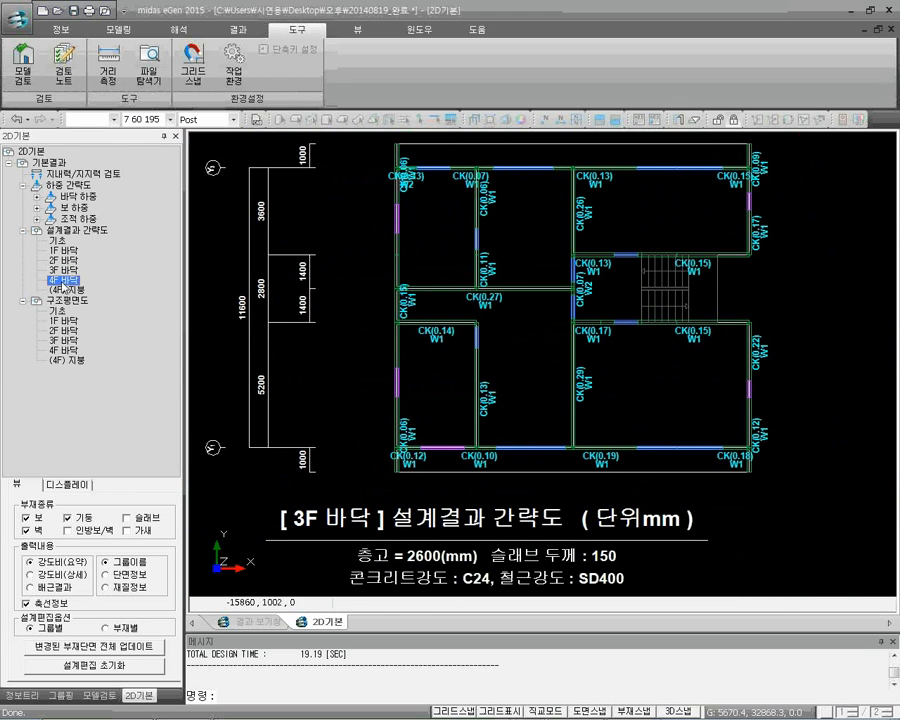
# Show the 4F 바닥 design result summary with the slab (슬래브) results included
pyautogui.click(64, 281)
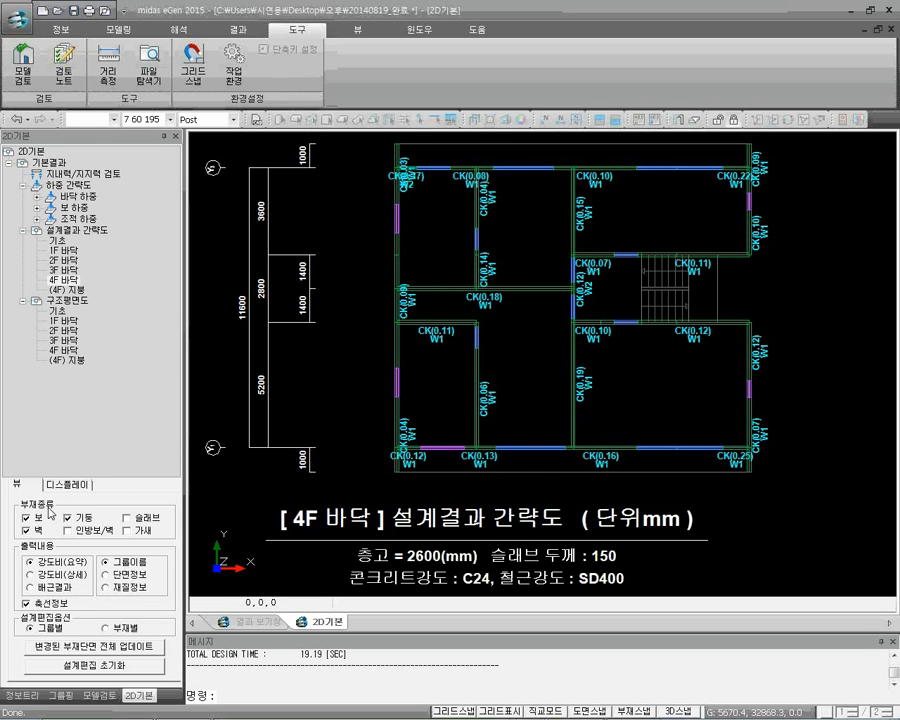
pyautogui.click(127, 519)
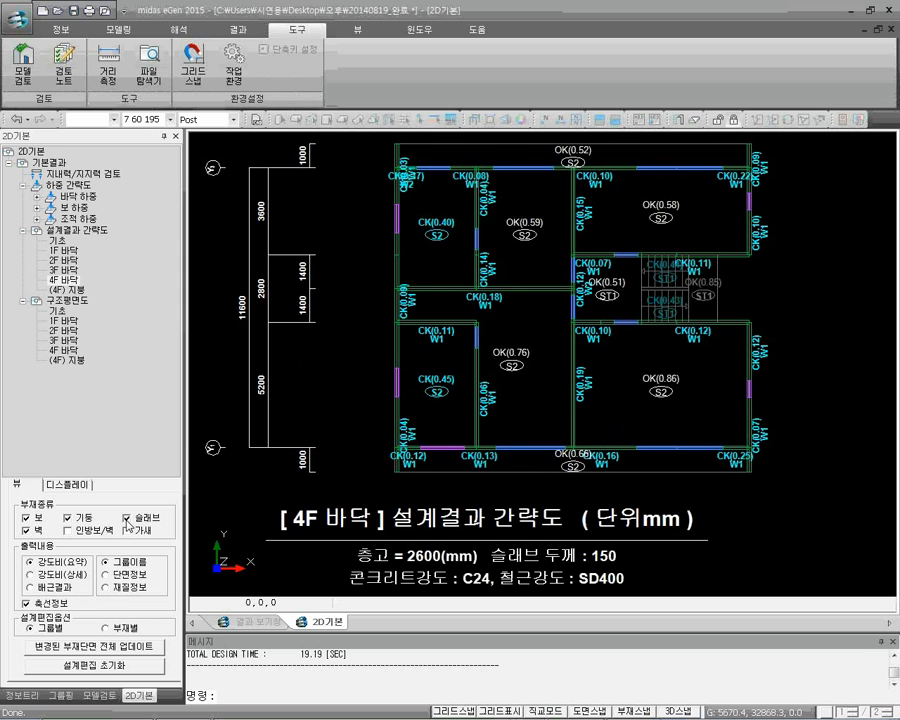
pyautogui.click(27, 531)
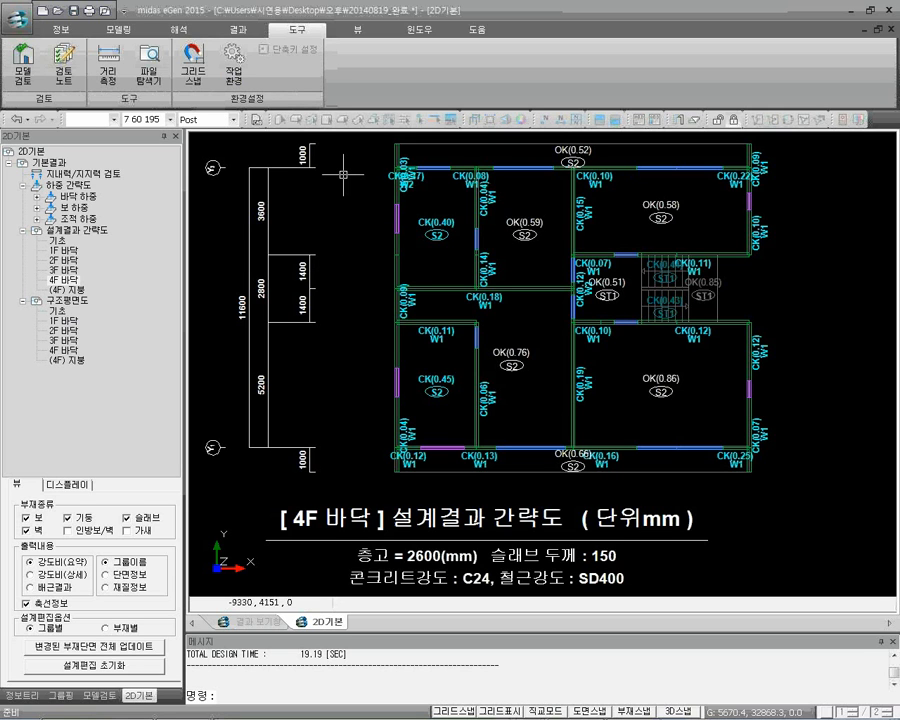
# Switch to the midas eGen window showing the structural calculation report (구조 계산서), maximize the report, and view its 1.1 건물개요 section
pyautogui.click(236, 32)
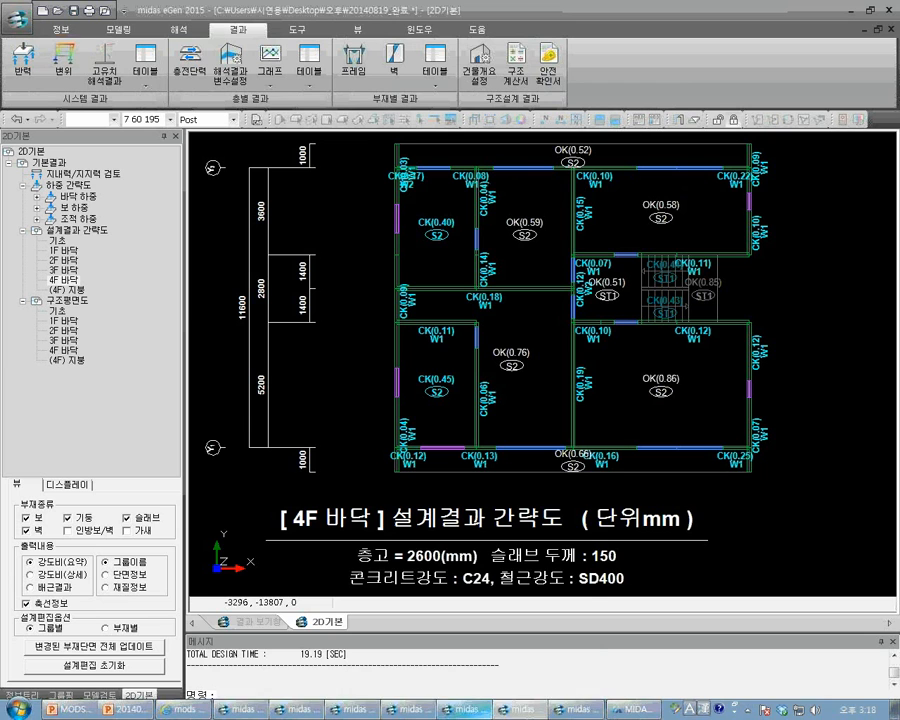
pyautogui.moveTo(467, 713)
pyautogui.click(420, 681)
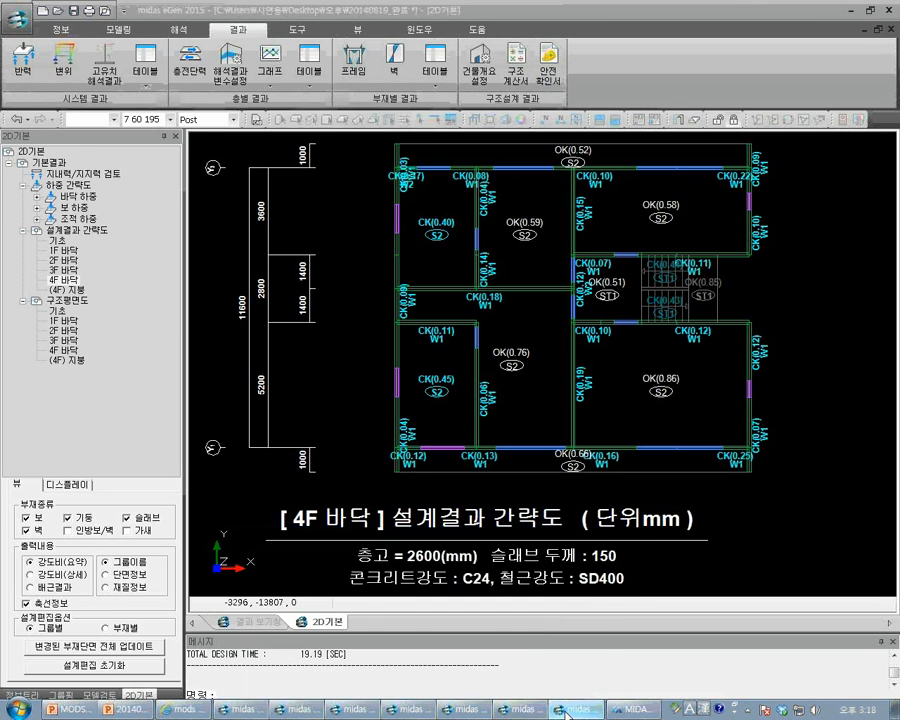
pyautogui.moveTo(899, 131); pyautogui.dragTo(412, 130)
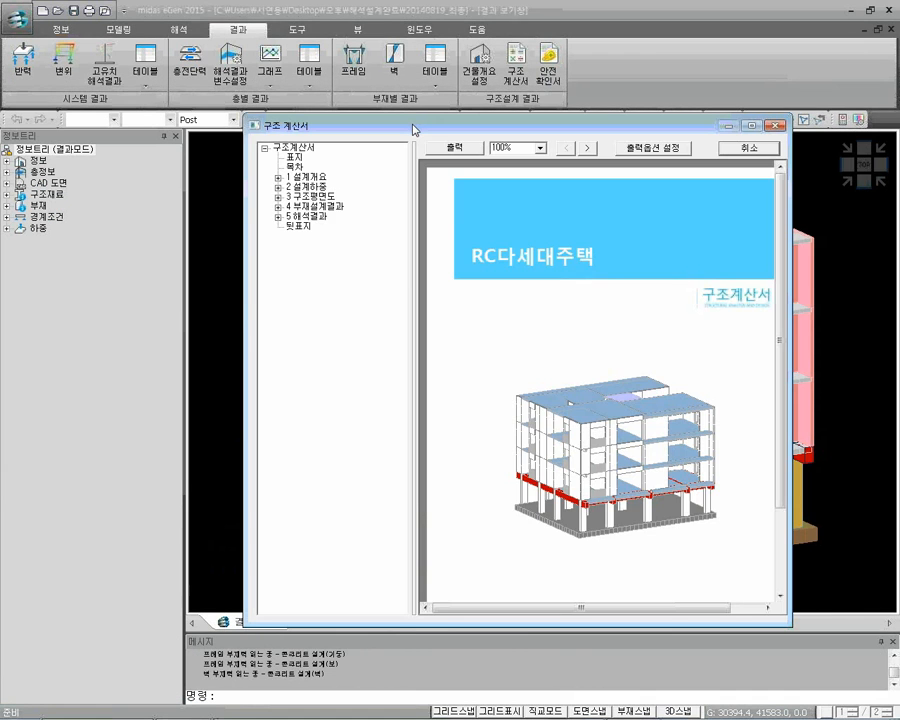
pyautogui.click(752, 127)
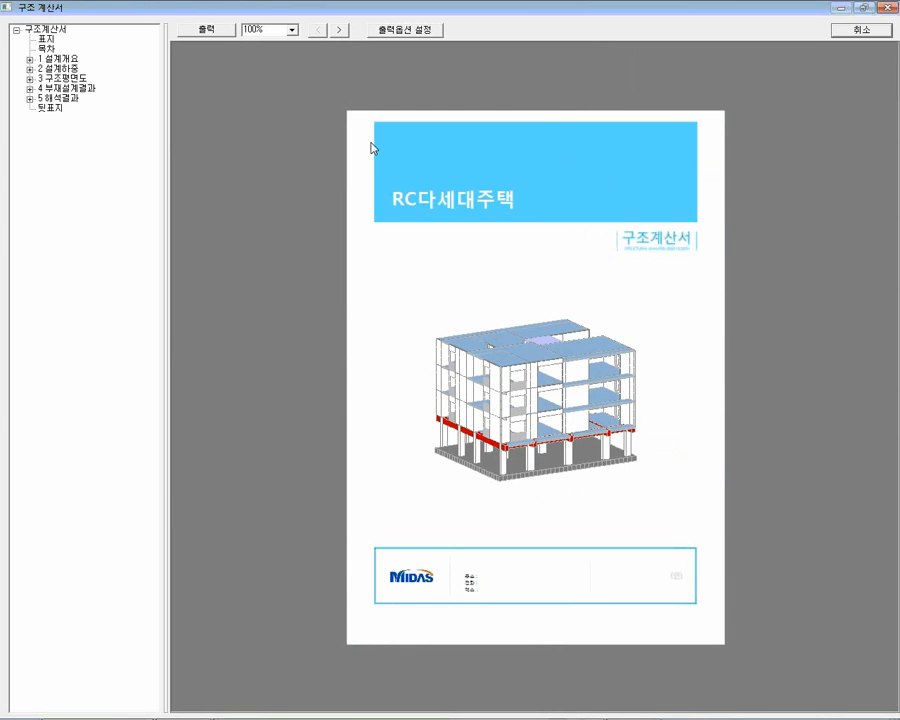
pyautogui.click(29, 59)
pyautogui.click(76, 78)
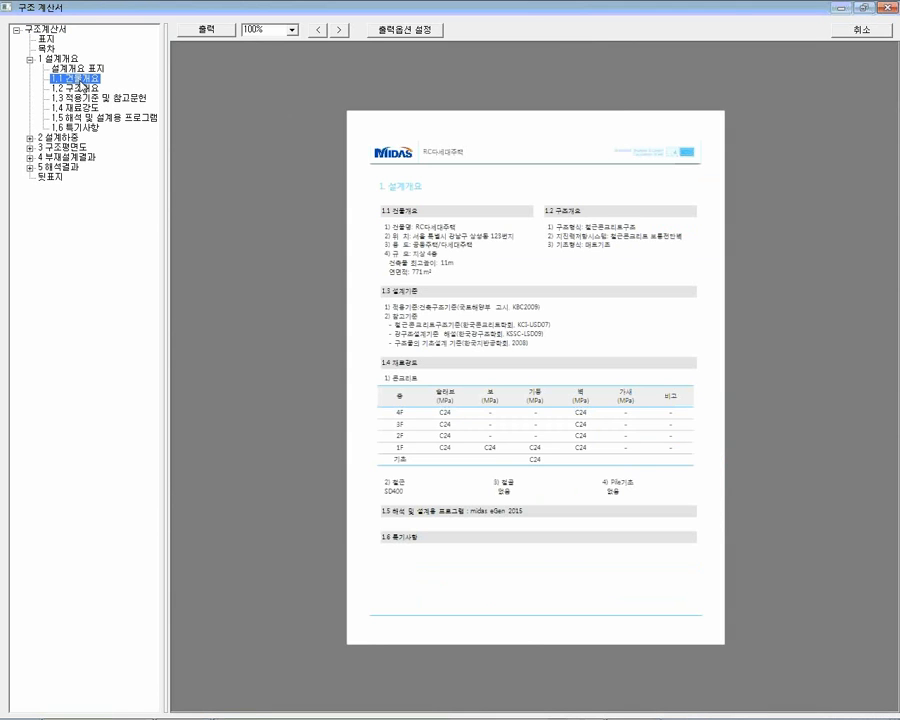
# View the 2.1 바닥하중 section and the 3.2 4F 바닥 구조평면도 drawing in the structural calculation report
pyautogui.click(29, 137)
pyautogui.click(75, 158)
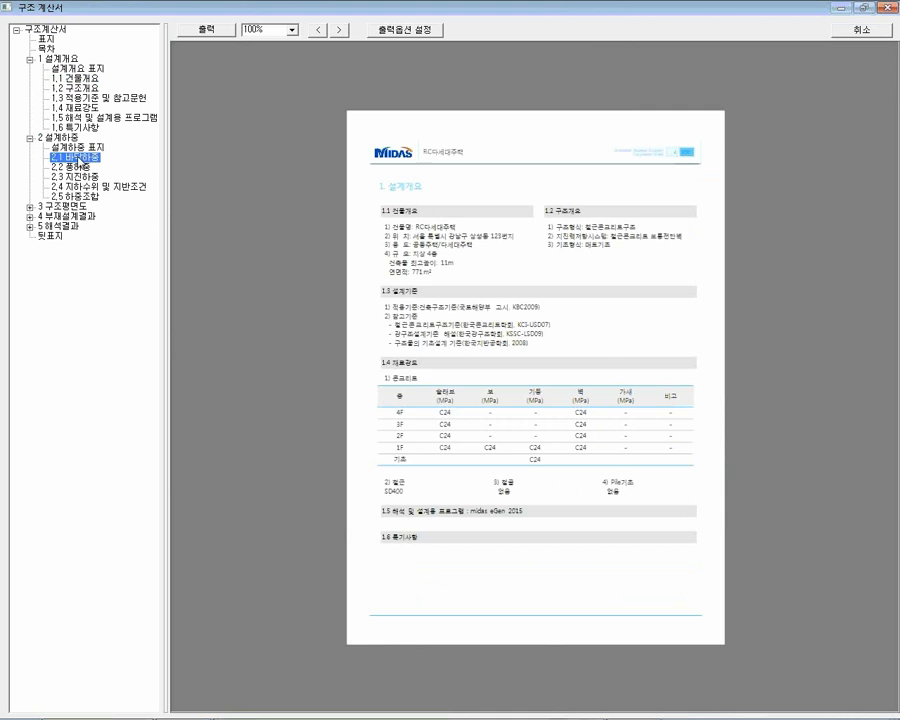
pyautogui.click(29, 207)
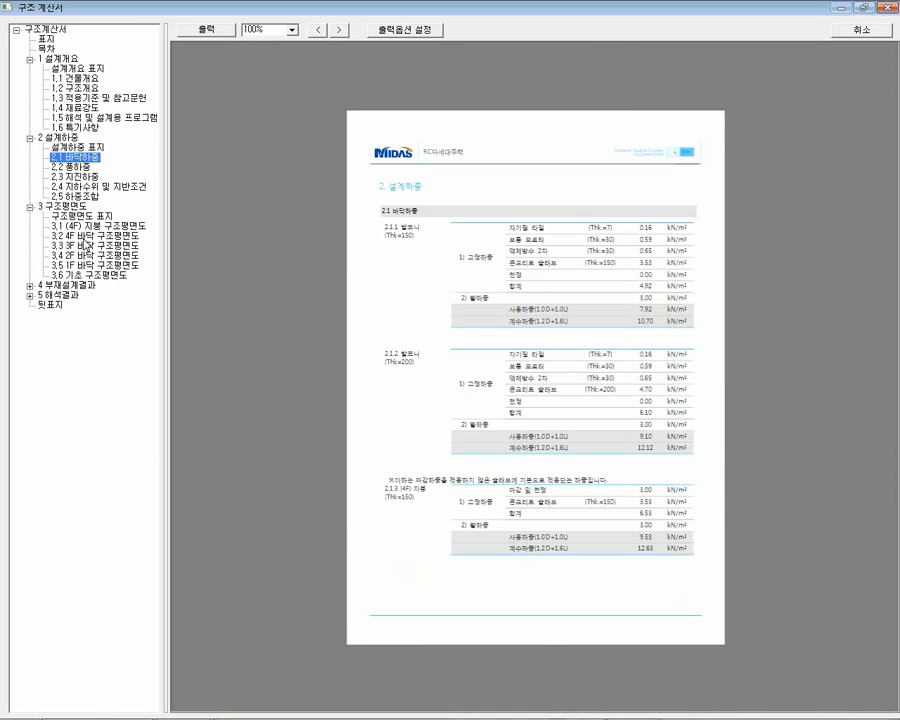
pyautogui.click(92, 237)
# Review the slab, beam and girder, and column design results (sections 4.1 to 4.3) in the report, and close the report
pyautogui.click(31, 286)
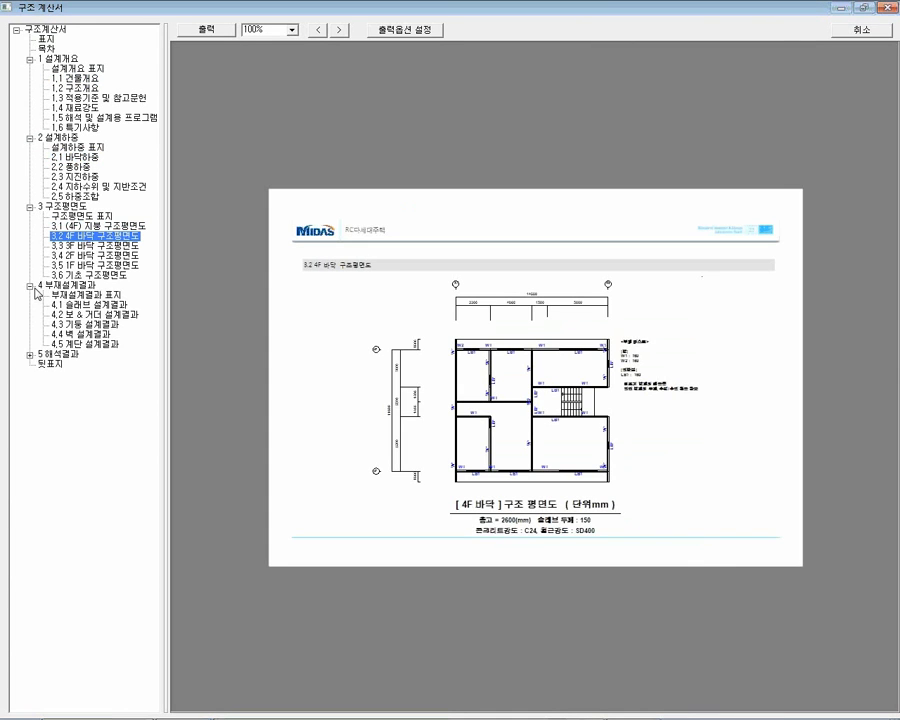
pyautogui.click(85, 305)
pyautogui.click(90, 316)
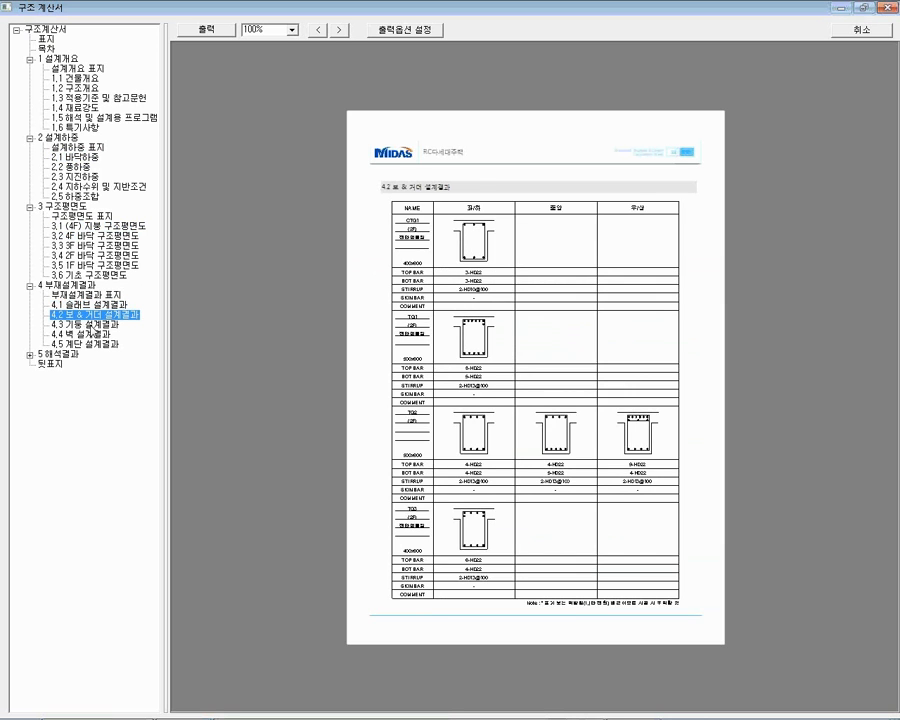
pyautogui.click(85, 324)
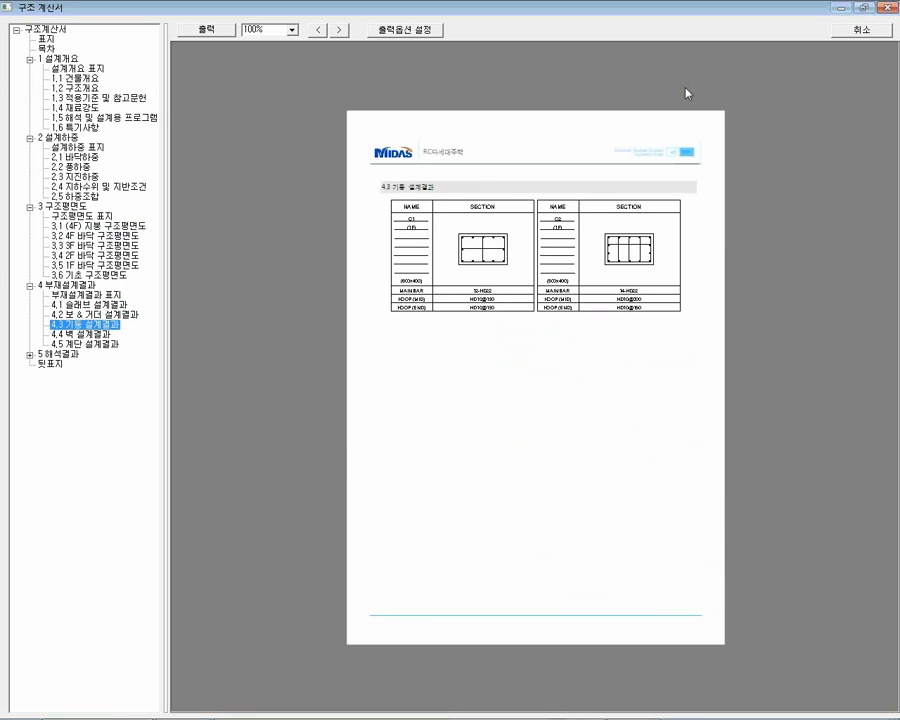
pyautogui.click(851, 28)
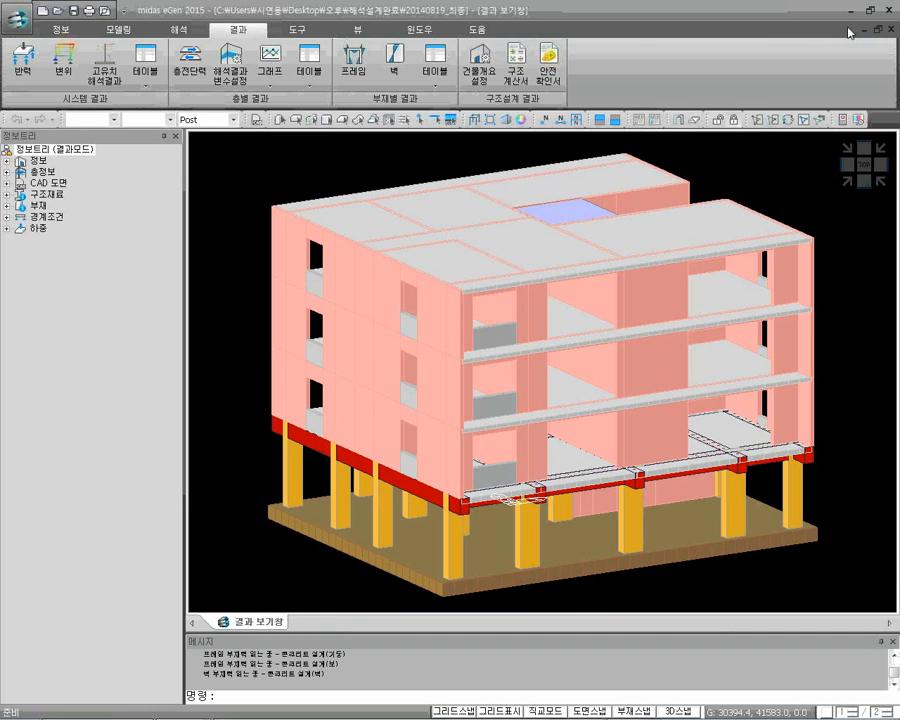
# Output the structural safety certificate (구조 안전 확인서) with the Print View output type
pyautogui.click(549, 87)
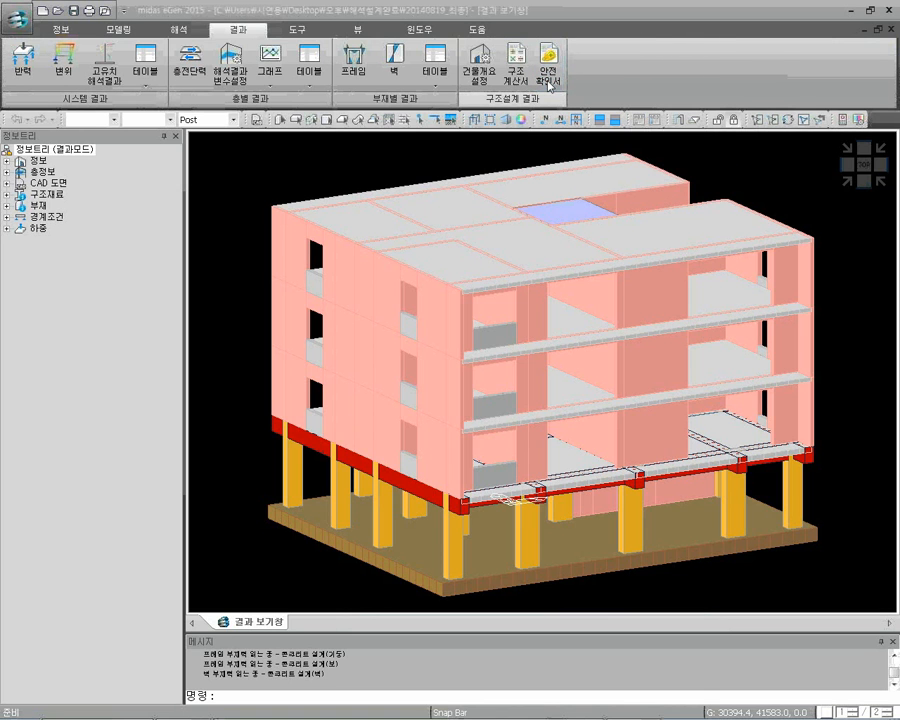
pyautogui.click(472, 413)
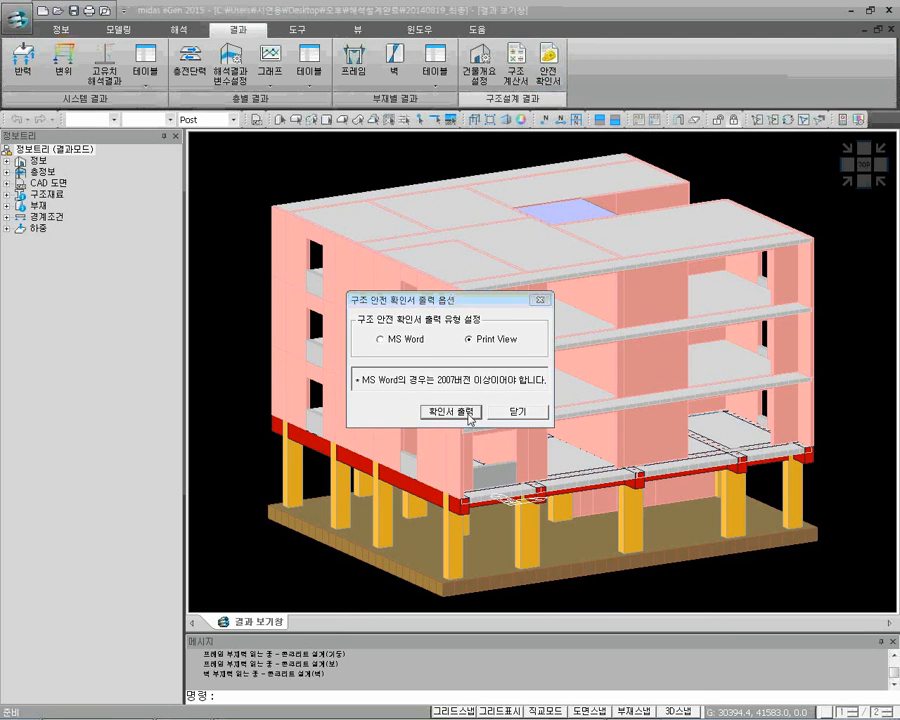